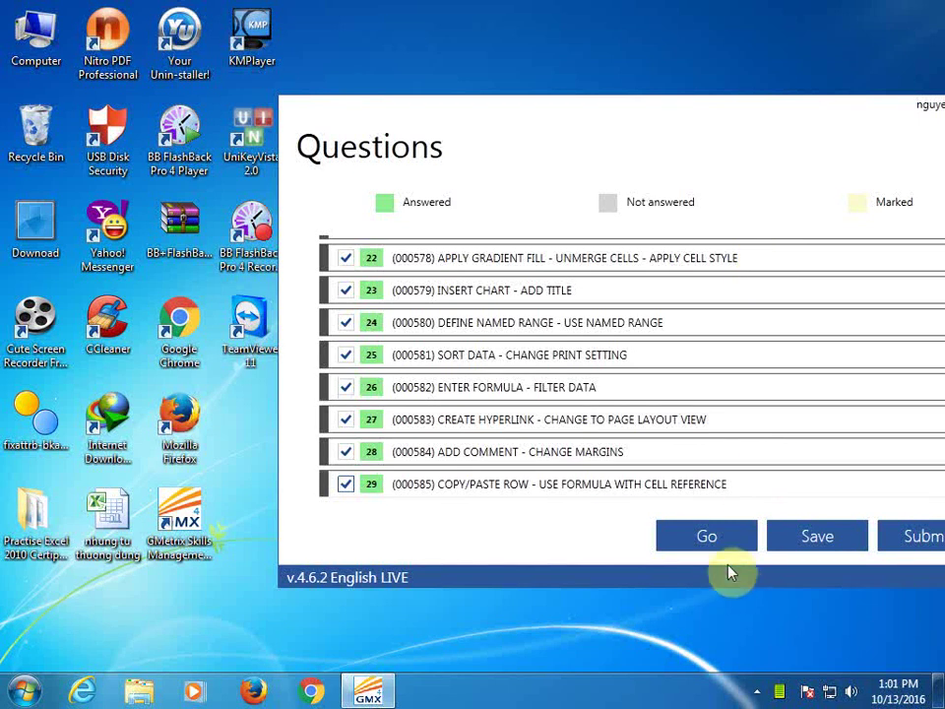
Launch the GMetrix practice test so question 1's EXCEL01 workbook opens
left_click(725, 536)
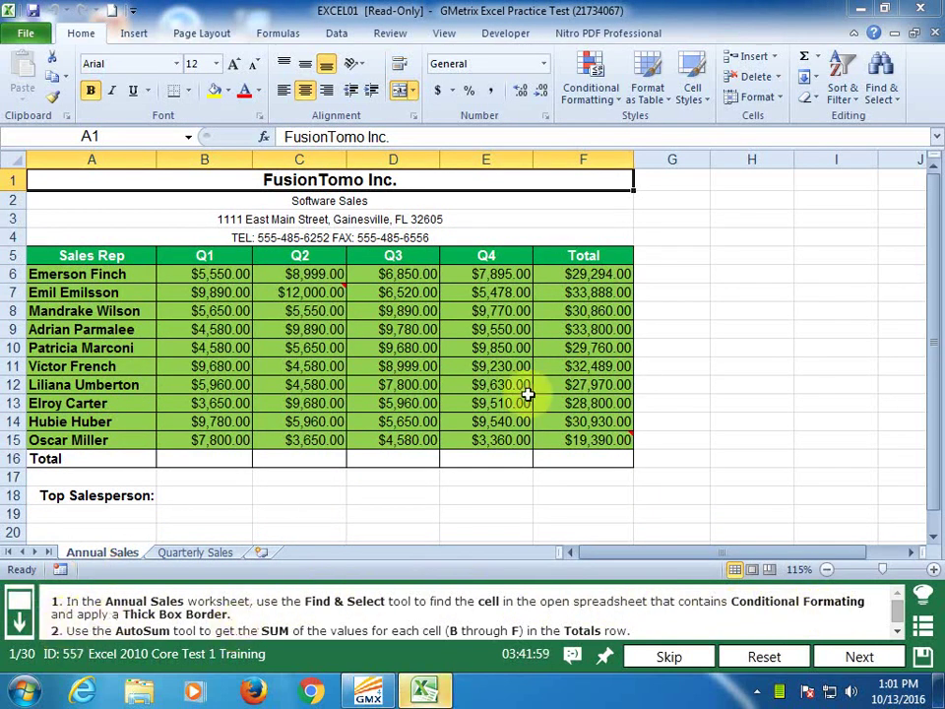
Find the conditionally formatted cell F16 and give it a Thick Box Border
left_click(896, 102)
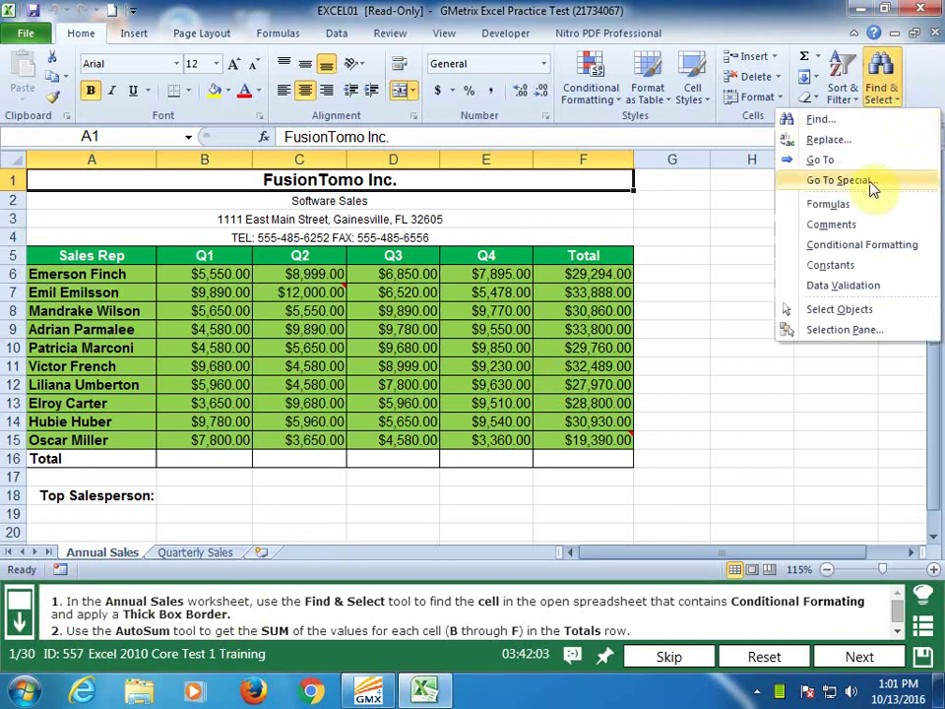
left_click(882, 246)
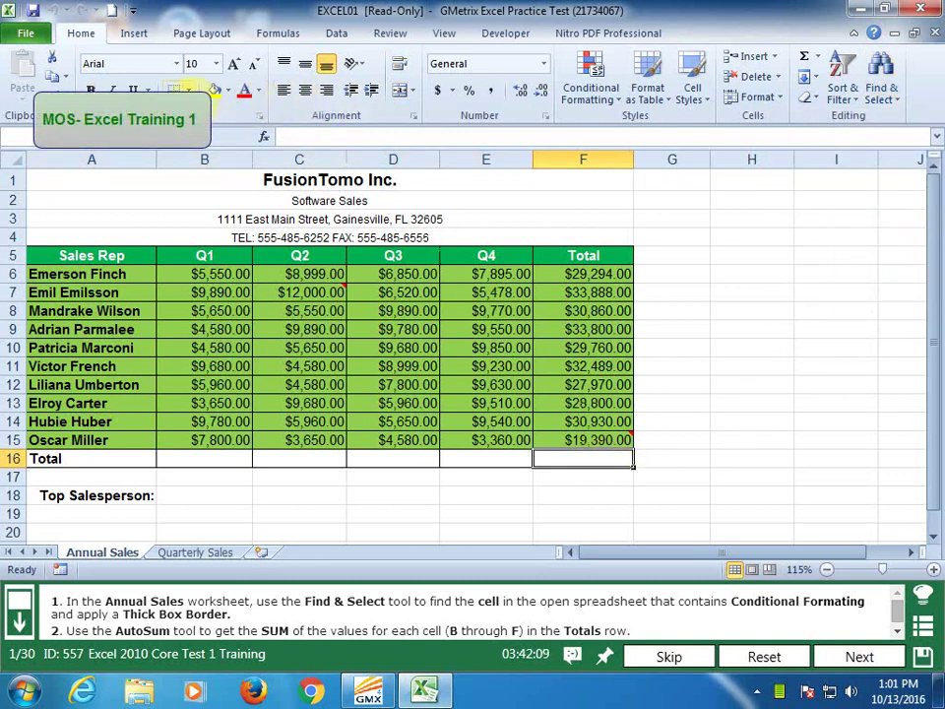
left_click(187, 90)
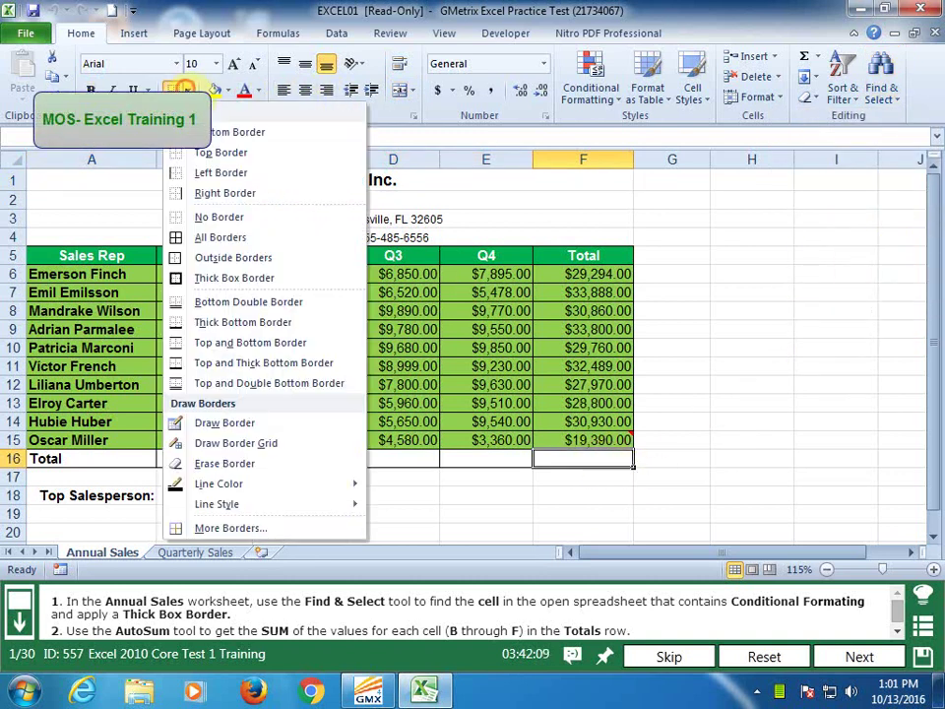
left_click(234, 278)
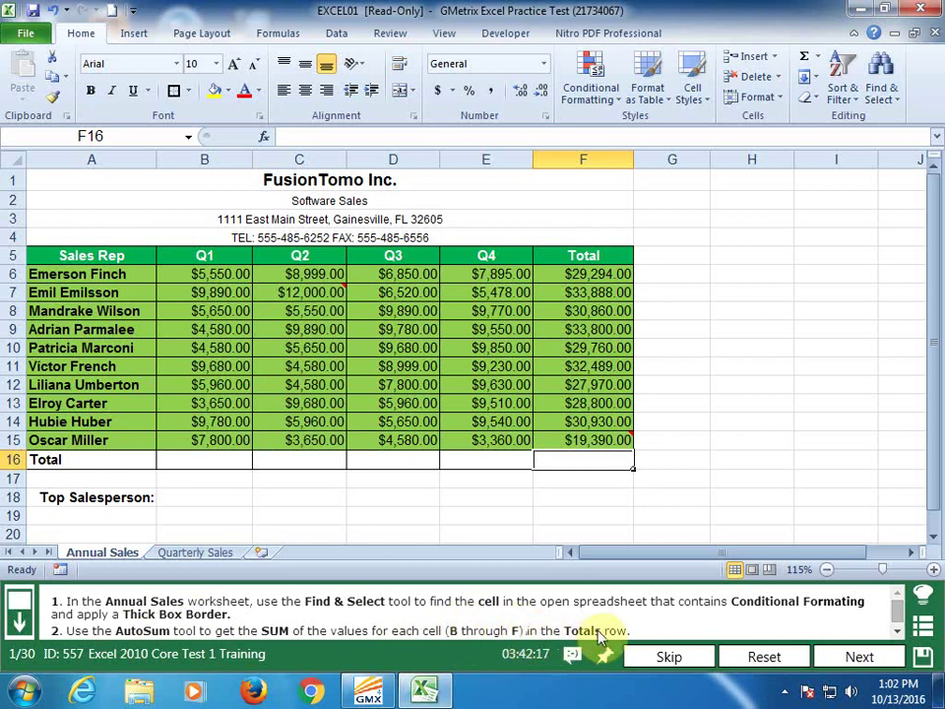
Fill Totals row 16 with AutoSum column sums, including F16, and submit the task
left_click_drag(225, 274, 492, 440)
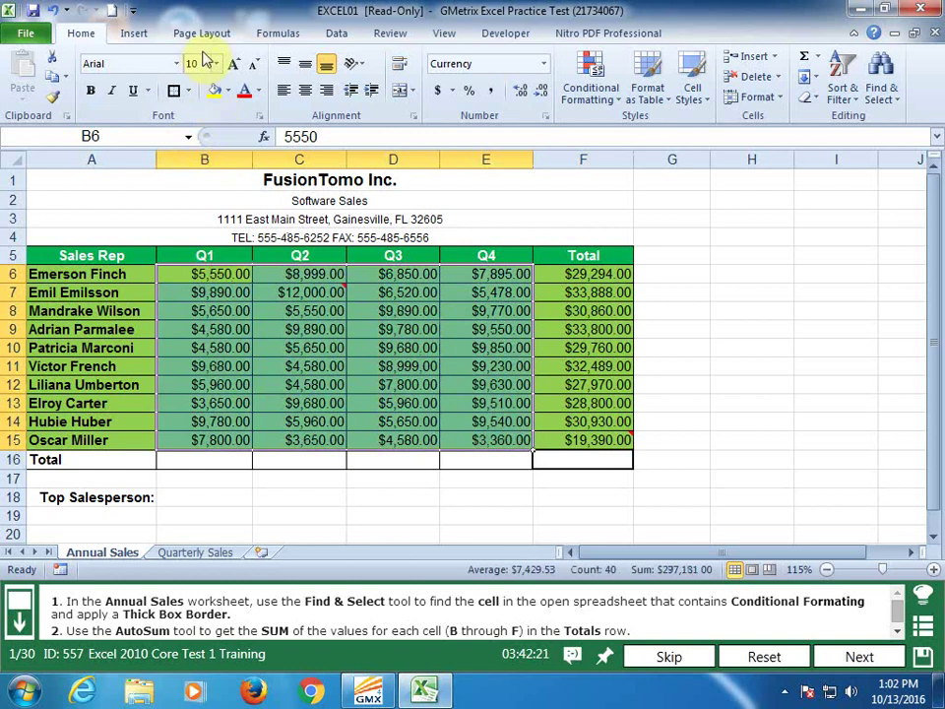
left_click(276, 34)
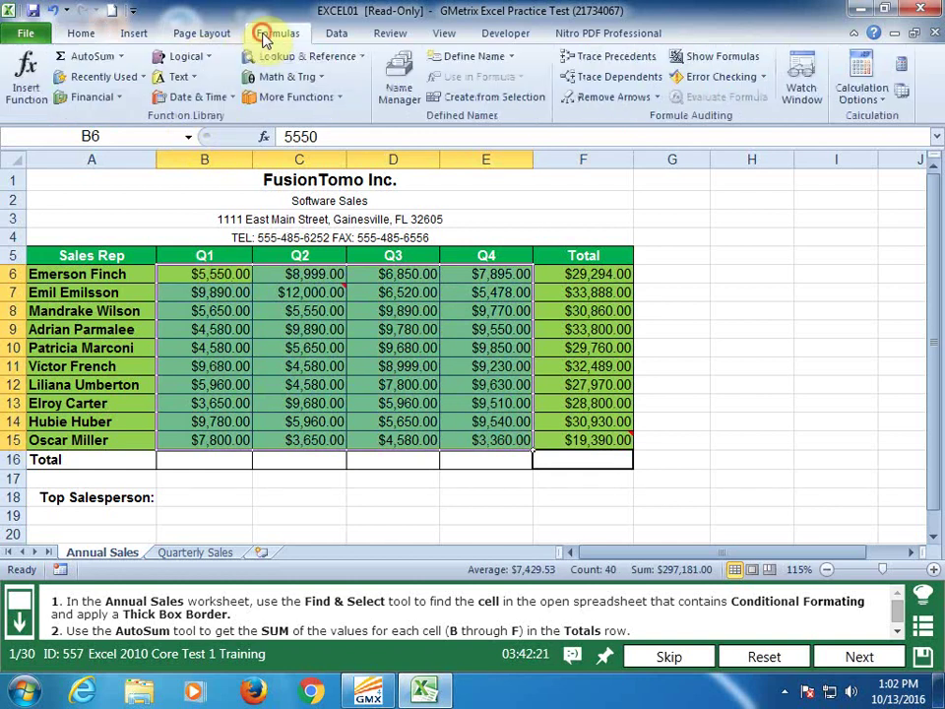
left_click(95, 57)
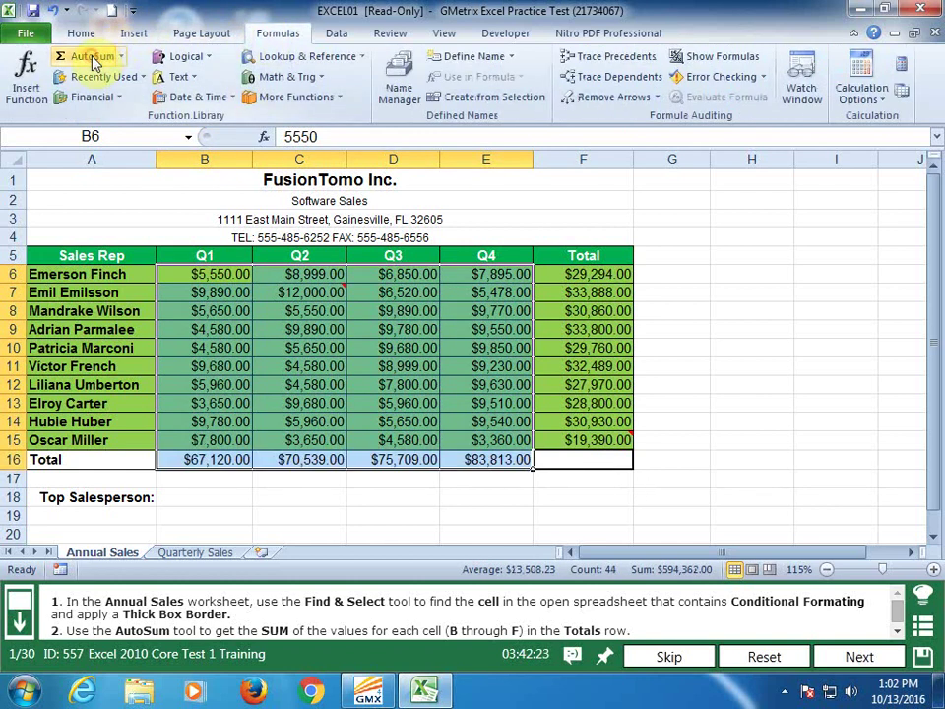
left_click(580, 458)
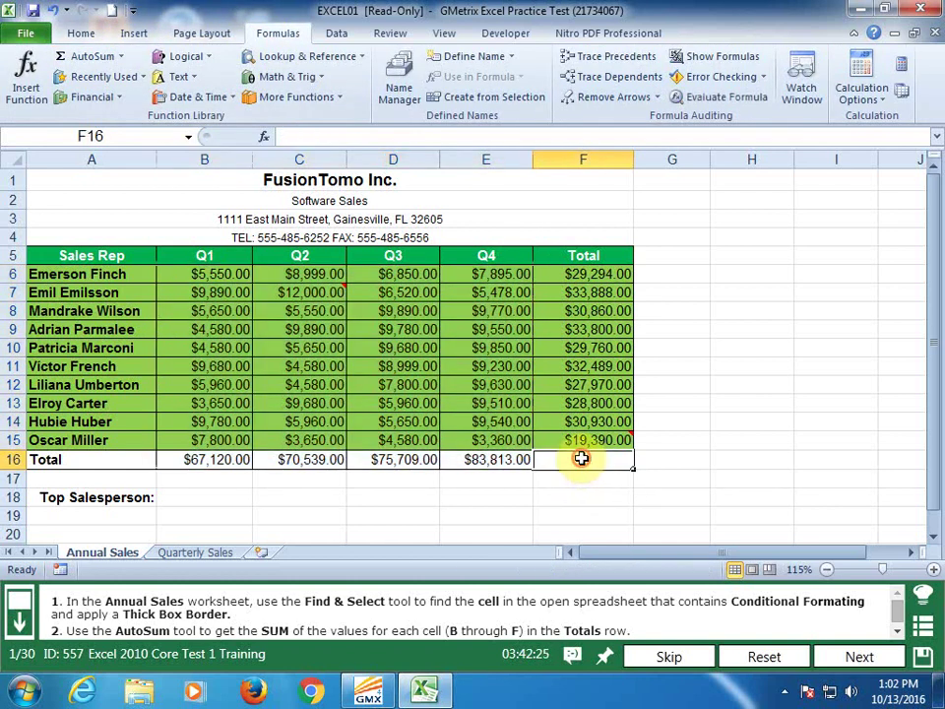
left_click(95, 59)
key("Return")
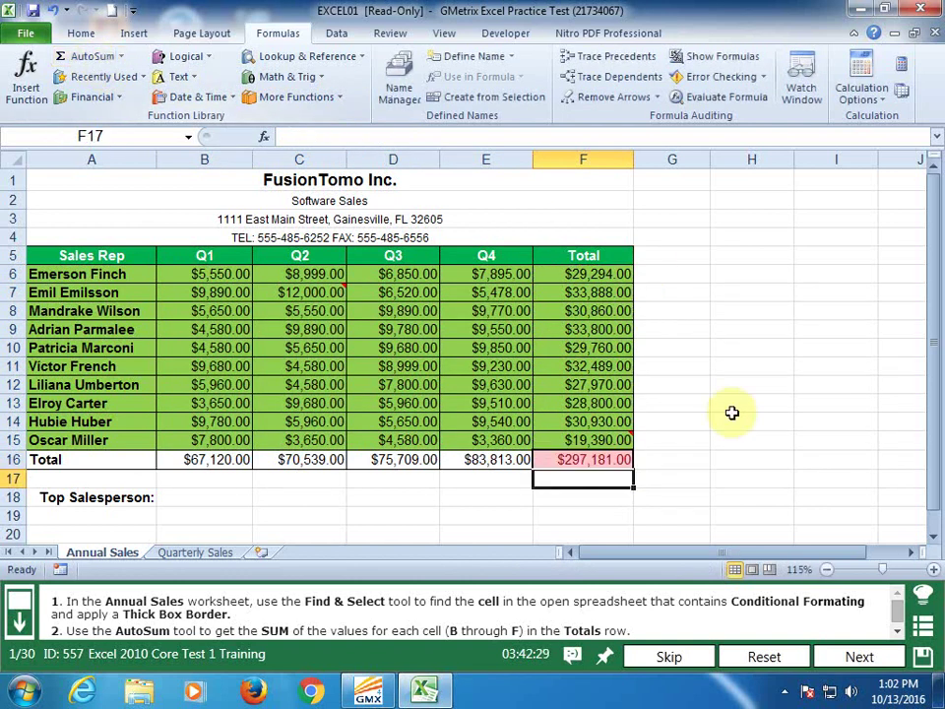
left_click(724, 419)
left_click(854, 649)
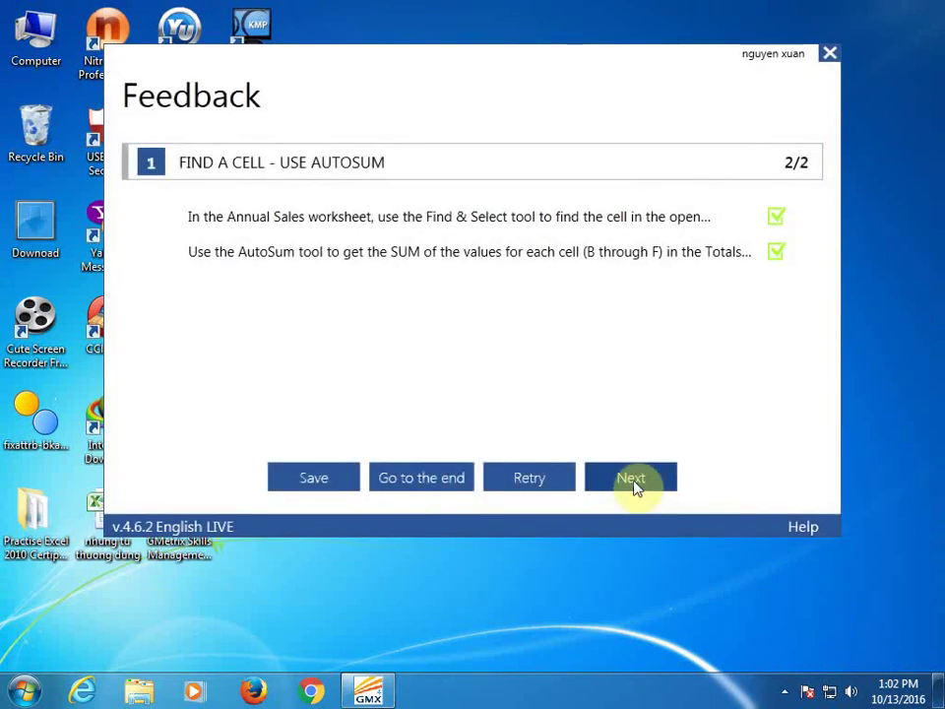
Go to the next task and insert a CONCATENATE function in Review sheet cell J4
left_click(633, 481)
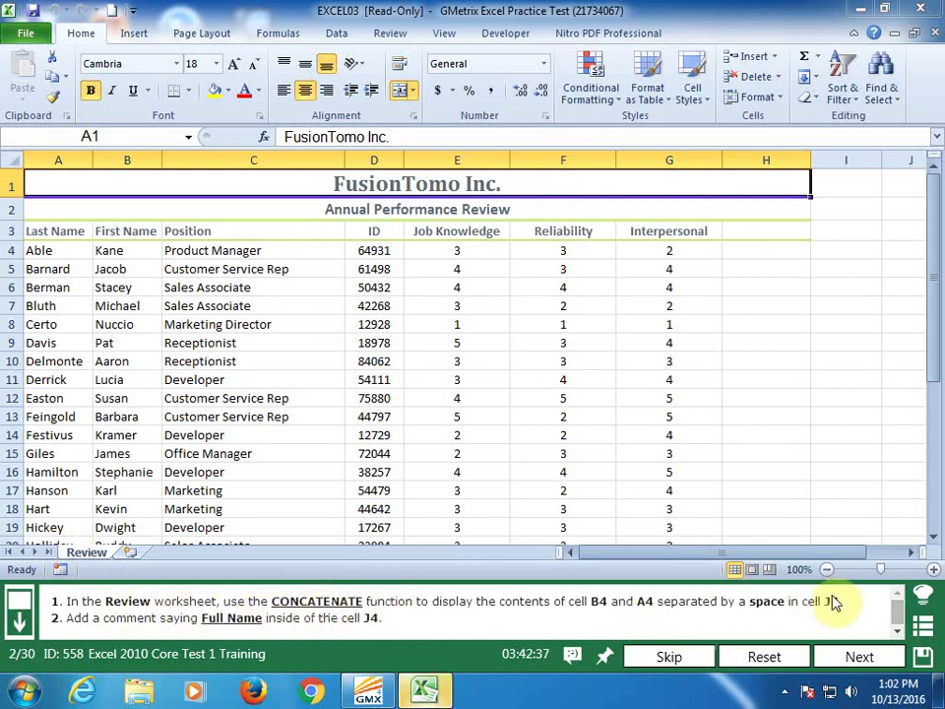
left_click(896, 250)
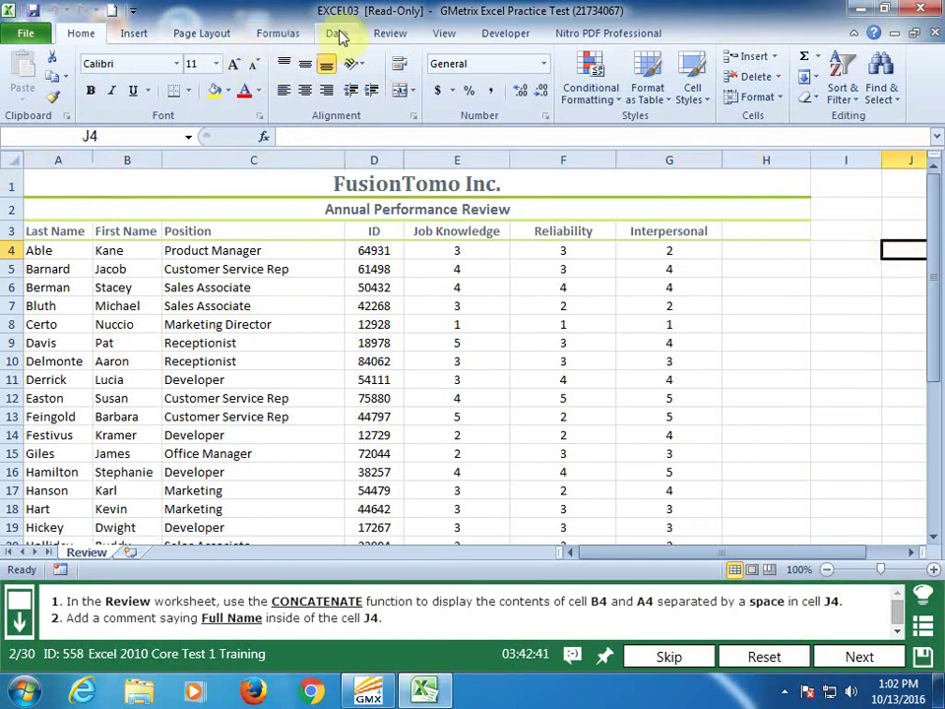
left_click(276, 33)
left_click(180, 77)
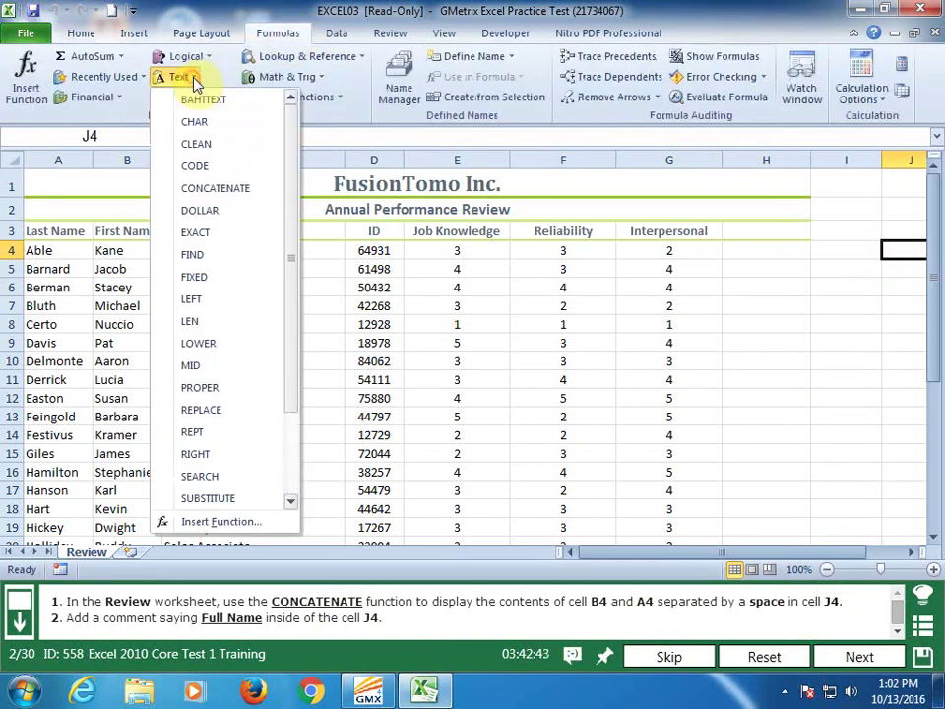
left_click(229, 191)
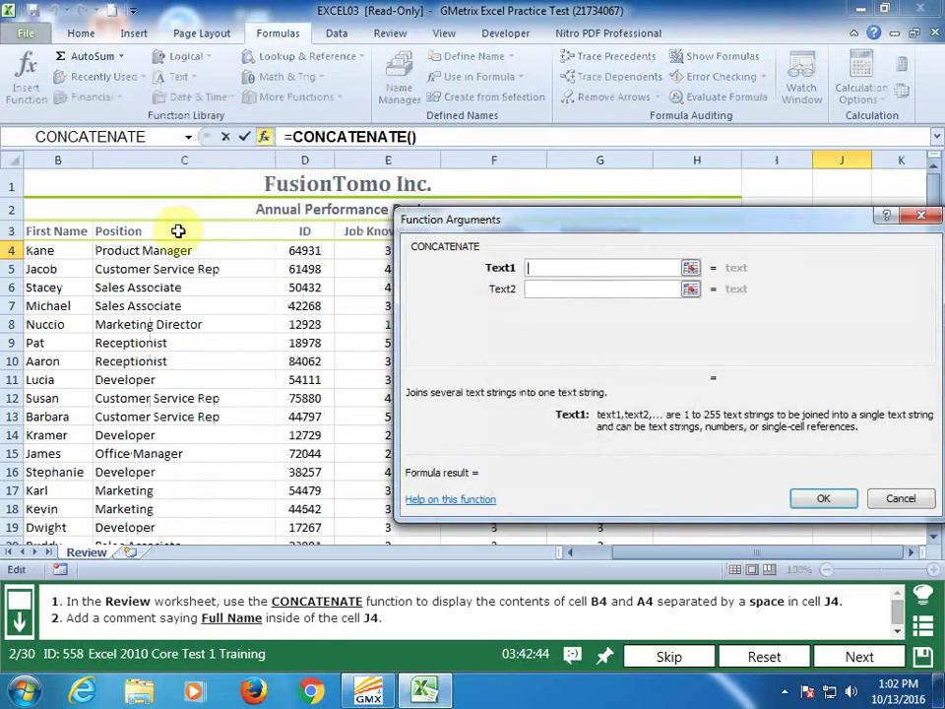
Set the CONCATENATE arguments to B4, a space and A4, giving =CONCATENATE(B4," ",A4)
left_click(689, 267)
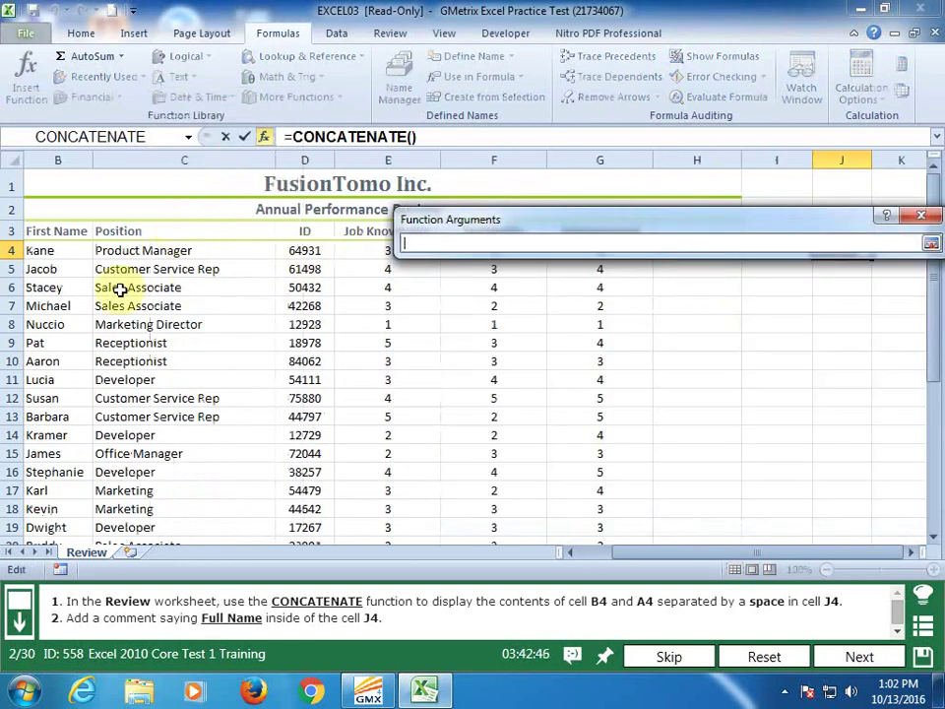
left_click(48, 250)
left_click(932, 242)
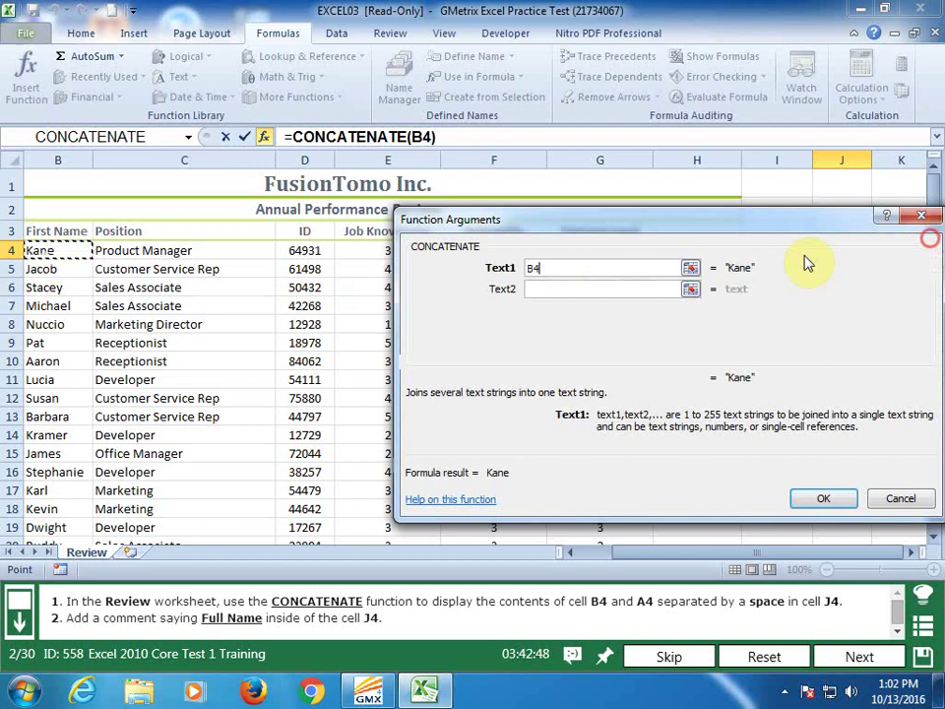
left_click(591, 289)
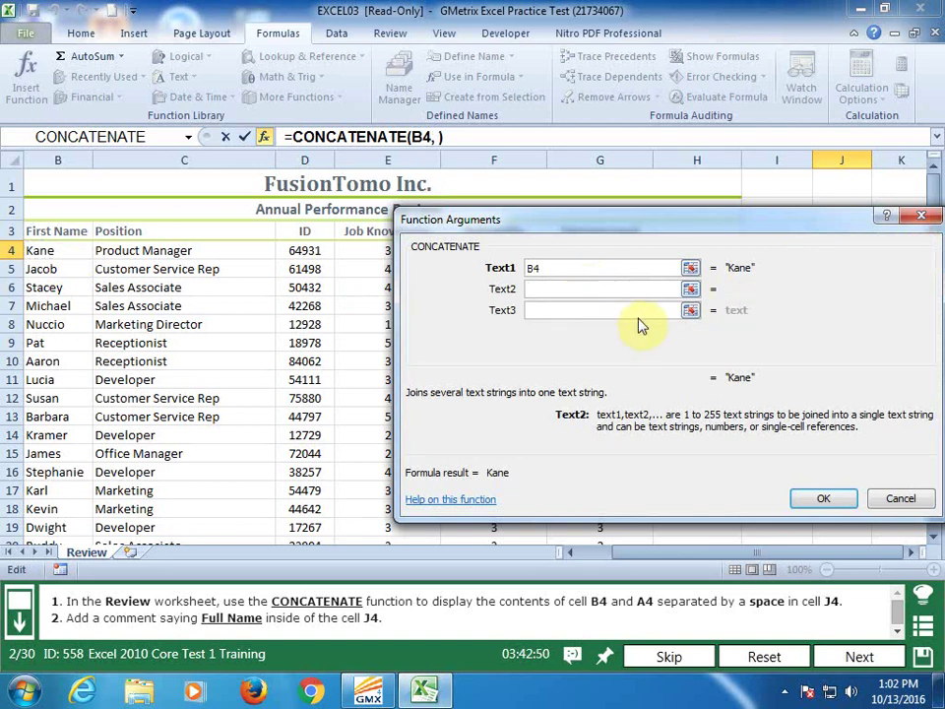
type("\" \"")
left_click(624, 311)
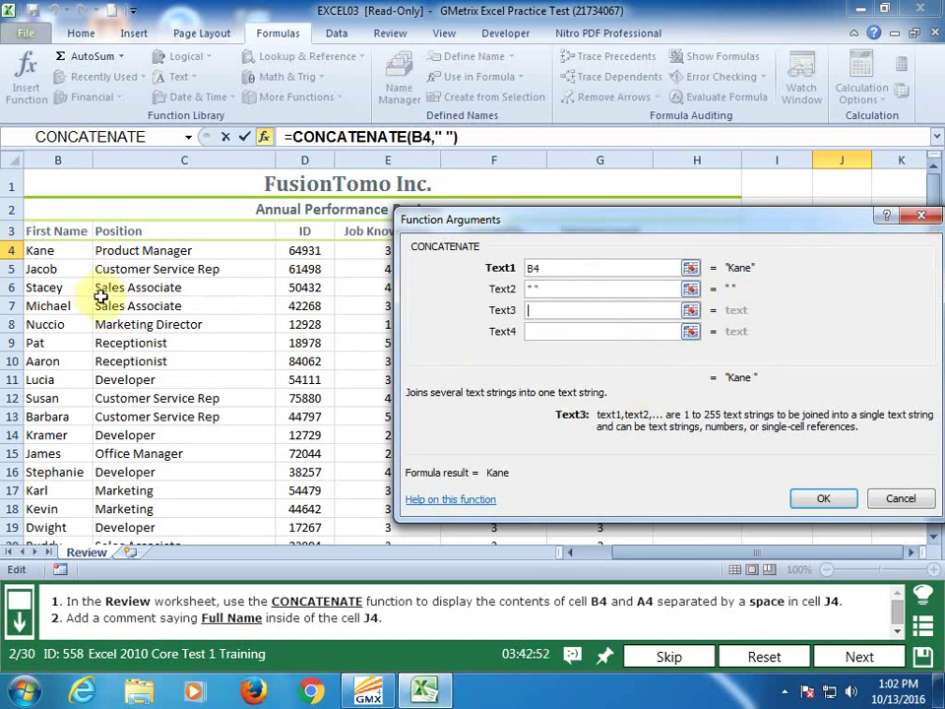
left_click_drag(626, 552, 595, 552)
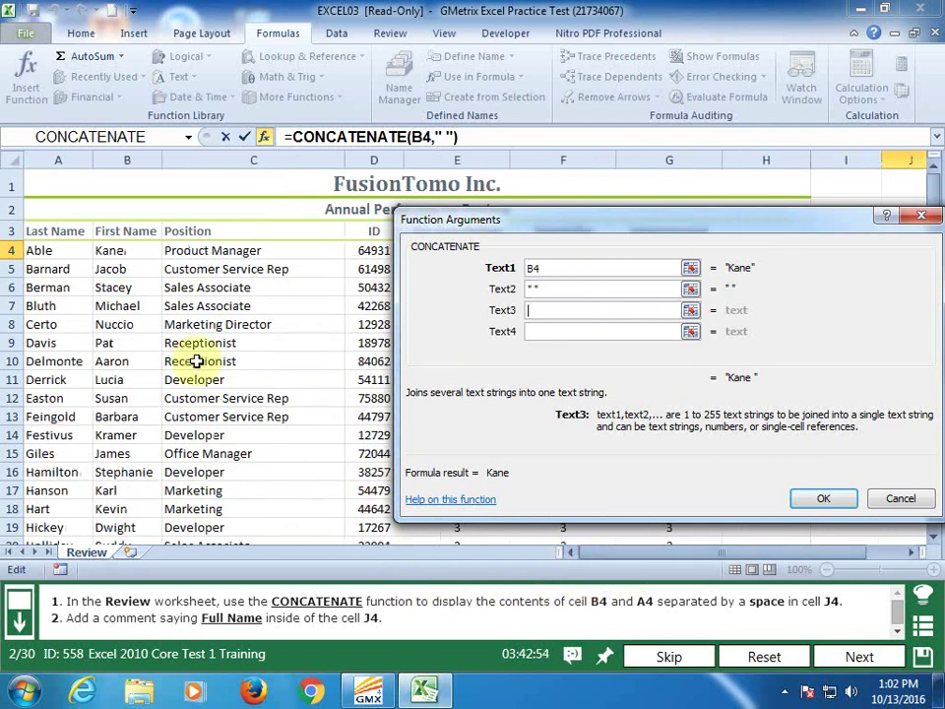
left_click(41, 250)
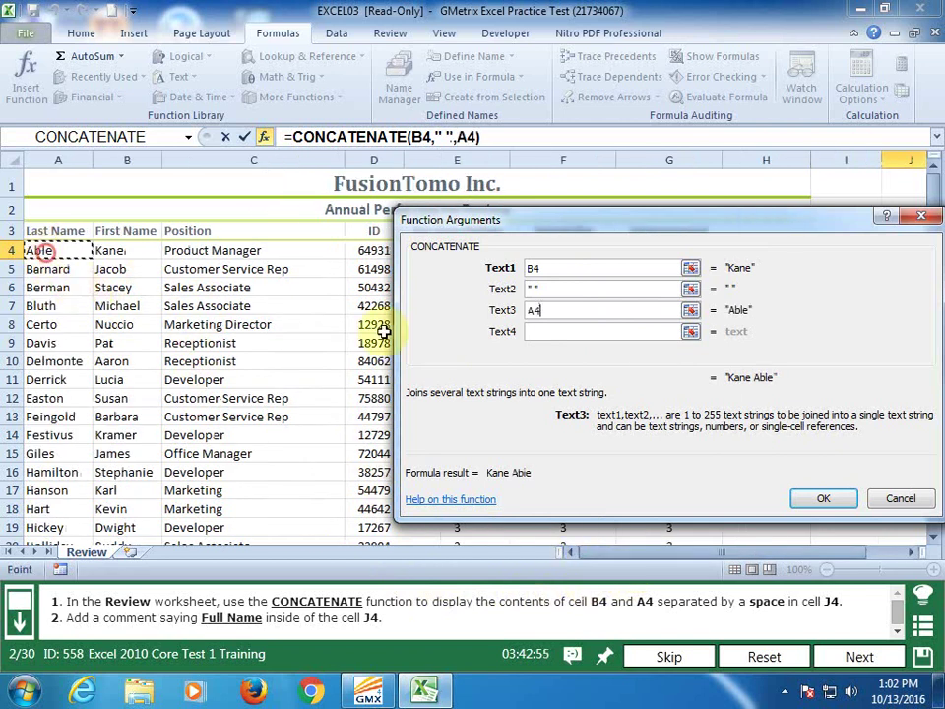
left_click(832, 499)
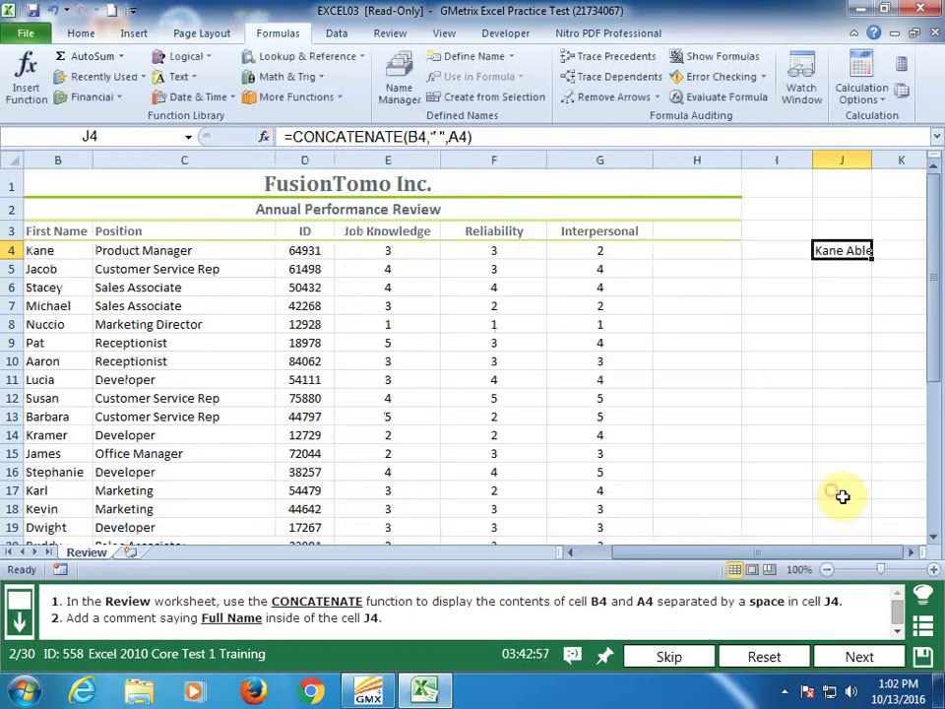
left_click(69, 614)
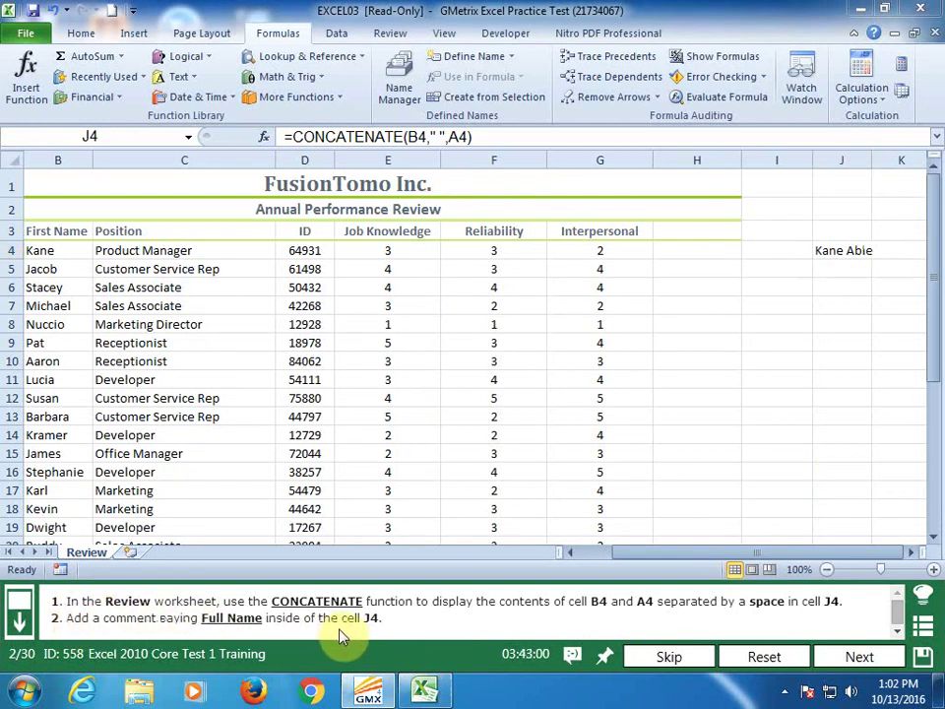
left_click(839, 254)
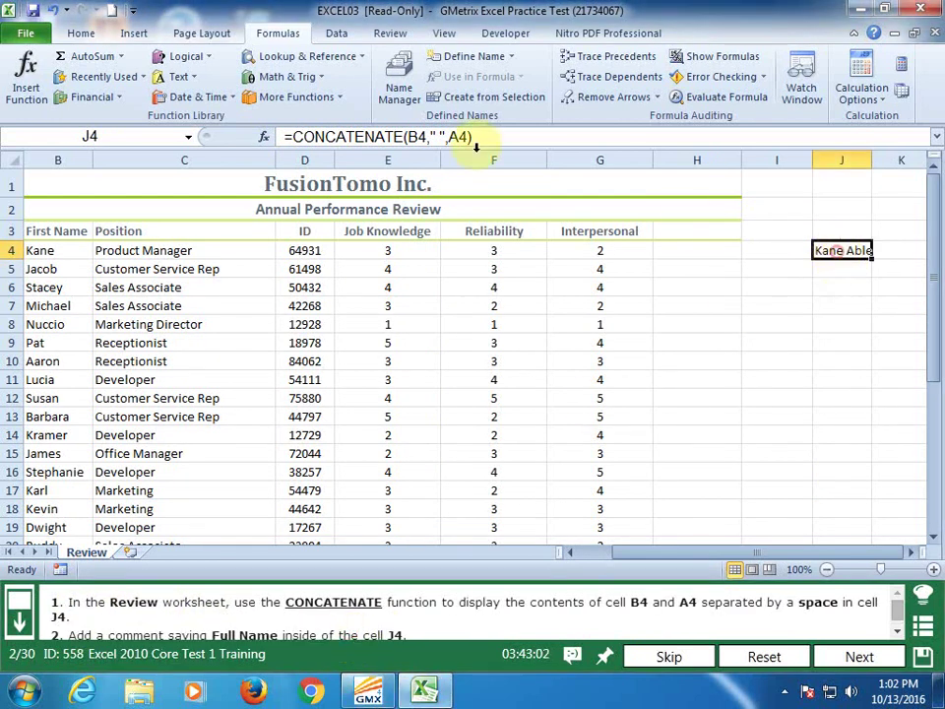
Add a 'Full Name' comment to J4, then submit and continue to question 3
left_click(442, 35)
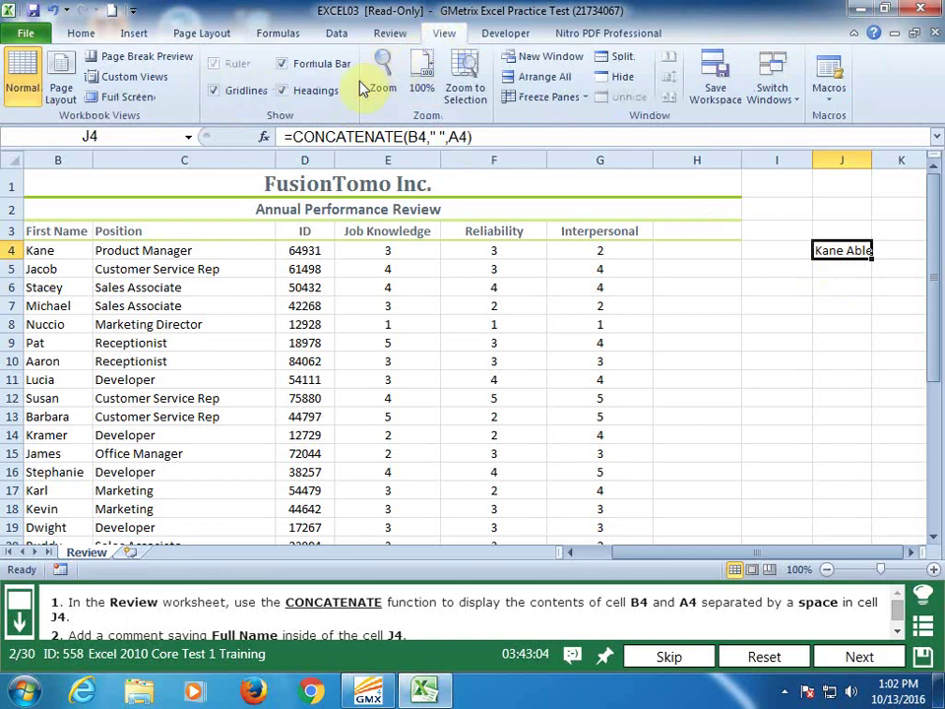
left_click(390, 33)
left_click(236, 87)
type("Full Name")
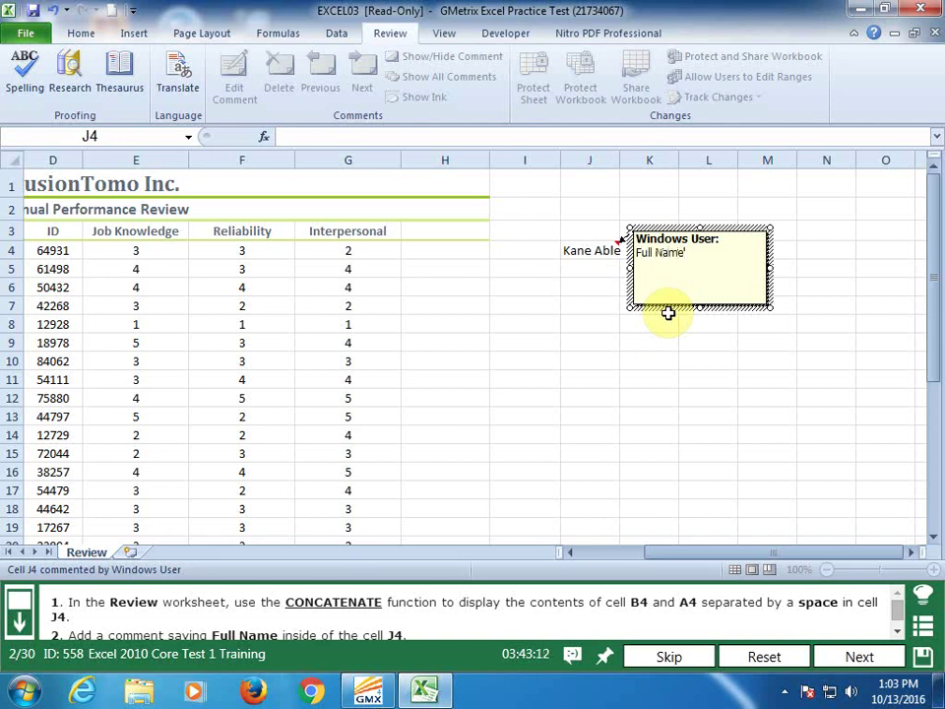
left_click(749, 357)
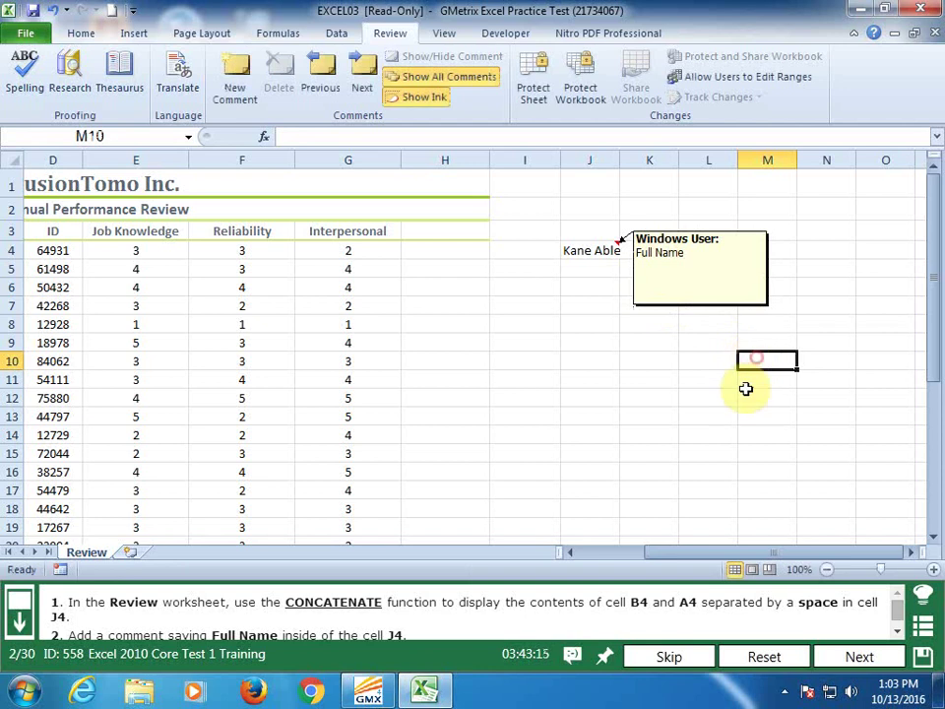
left_click(856, 655)
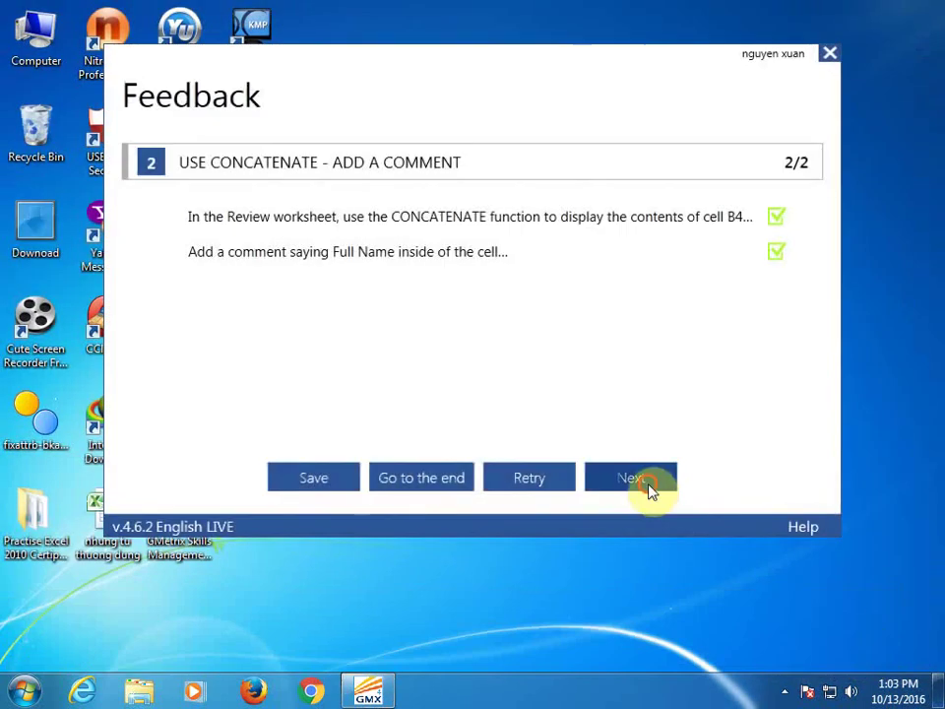
left_click(645, 487)
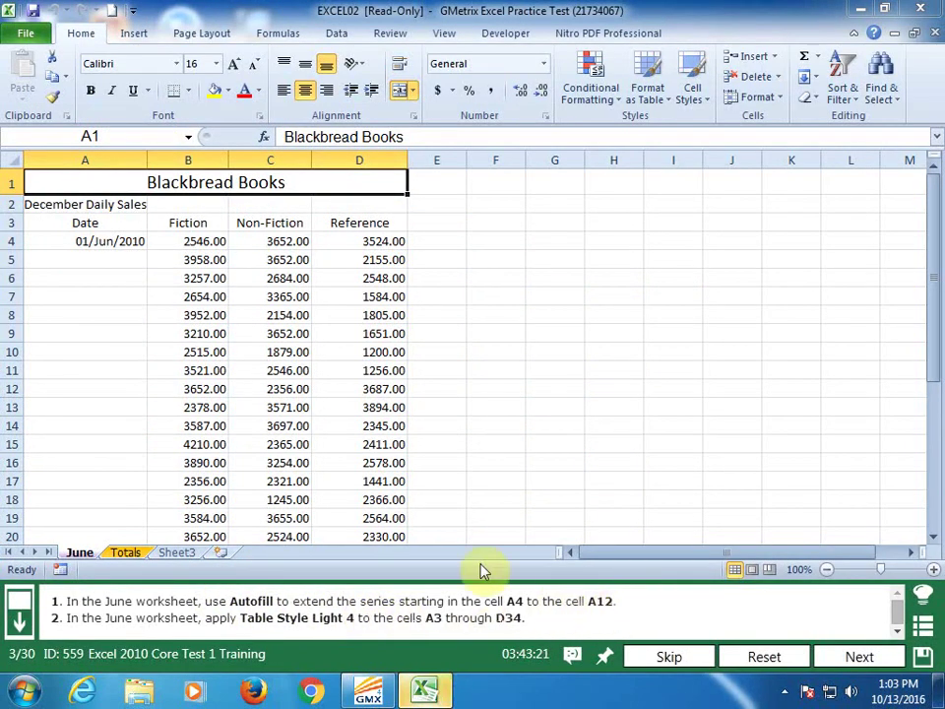
Fill the June dates down from A4 to A12
left_click(87, 241)
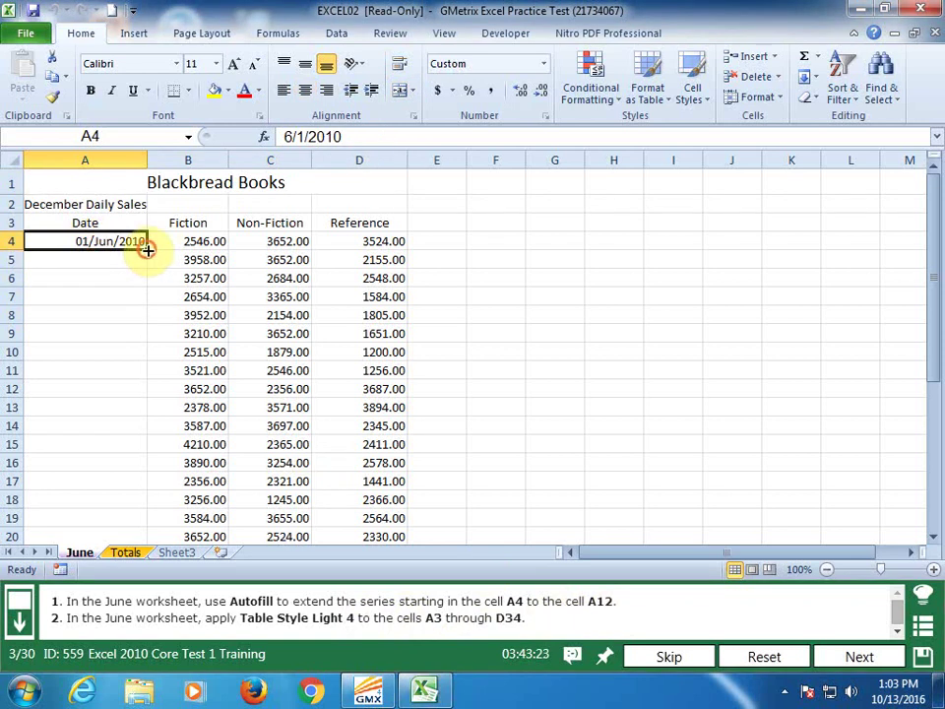
left_click_drag(147, 250, 155, 390)
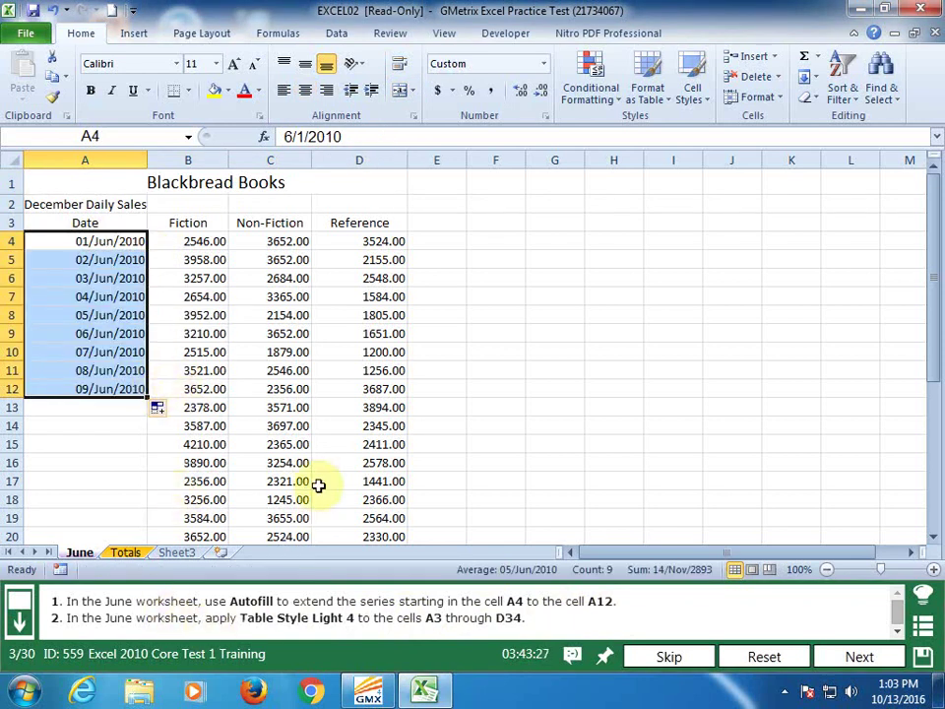
left_click(347, 426)
Format A3:D33 as a table in Table Style Light 4 with headers, then submit
left_click(80, 222)
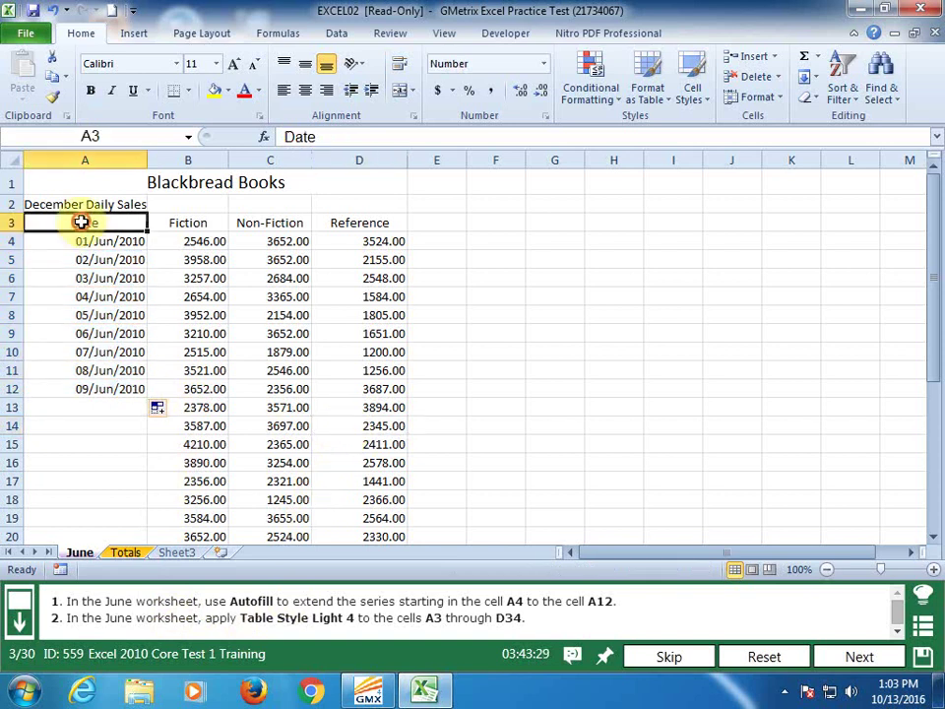
left_click_drag(935, 223, 938, 369)
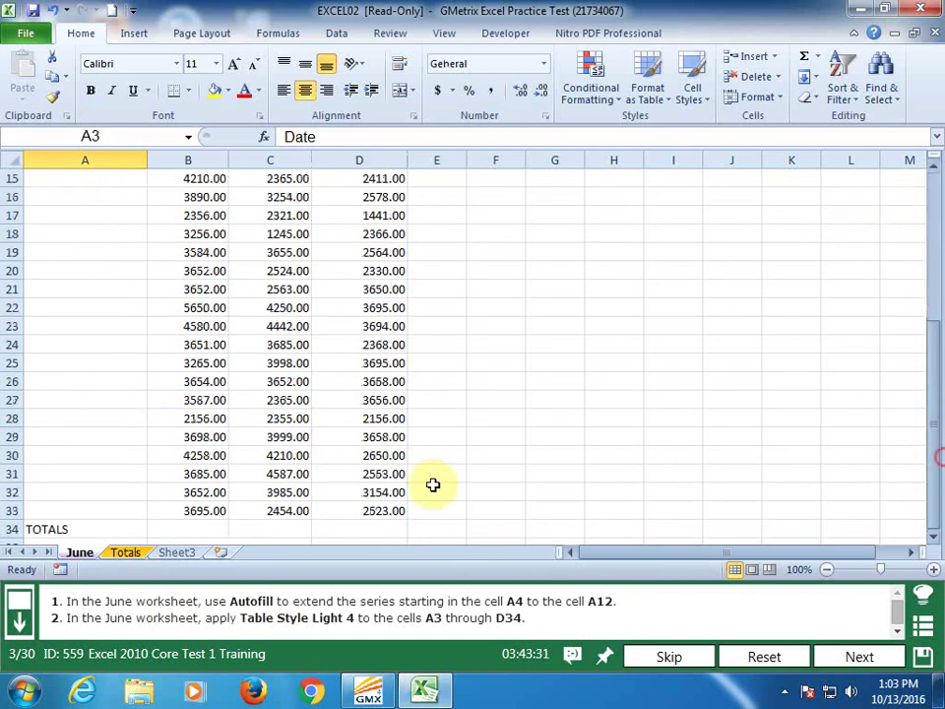
left_click(394, 511, "shift")
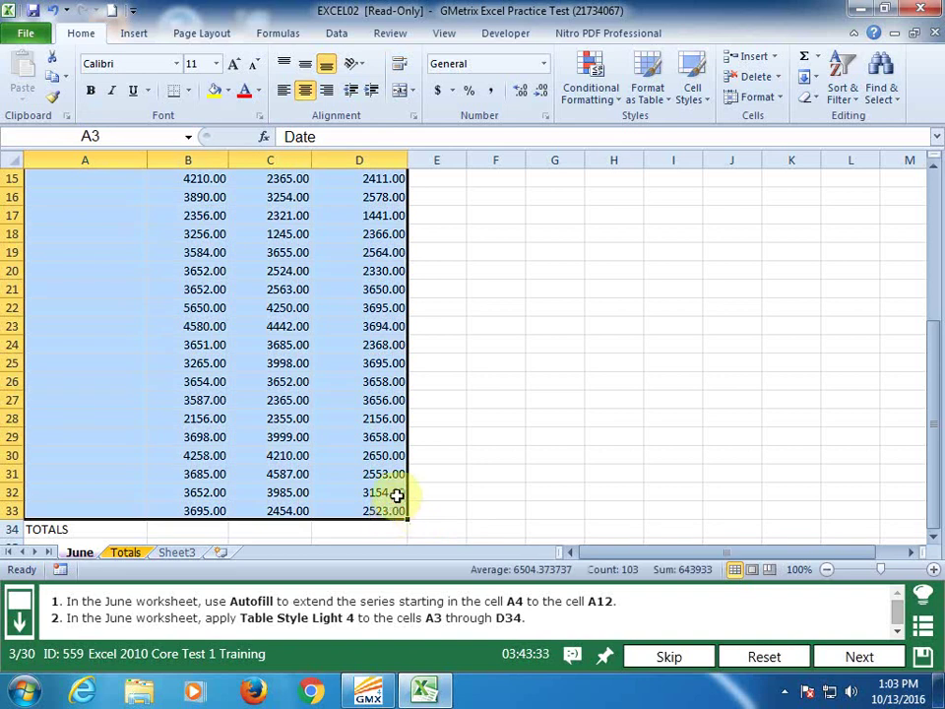
left_click(667, 106)
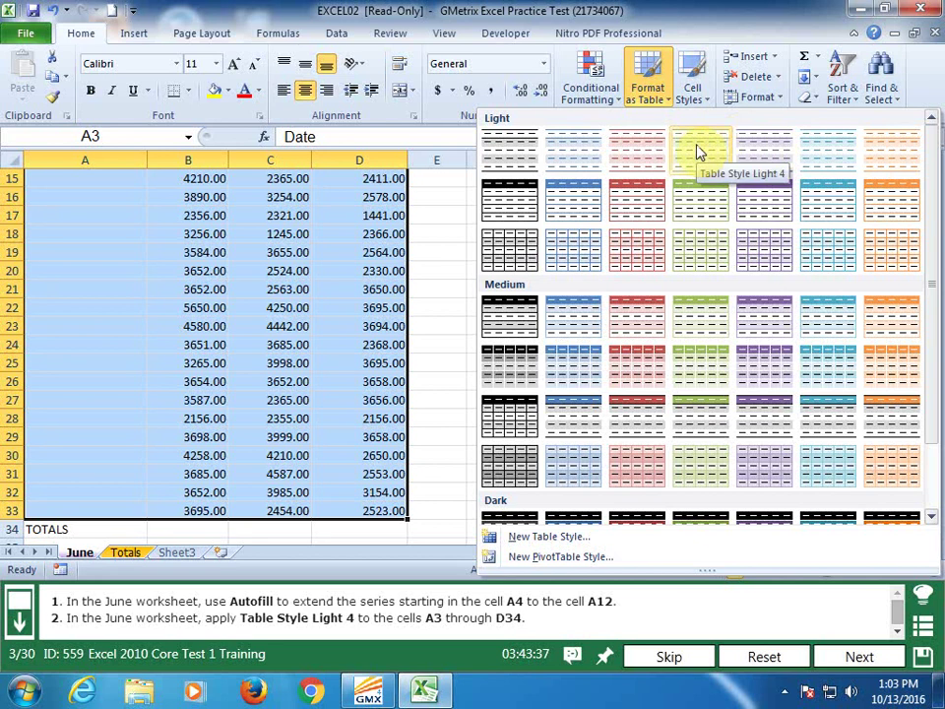
left_click(696, 150)
left_click(733, 413)
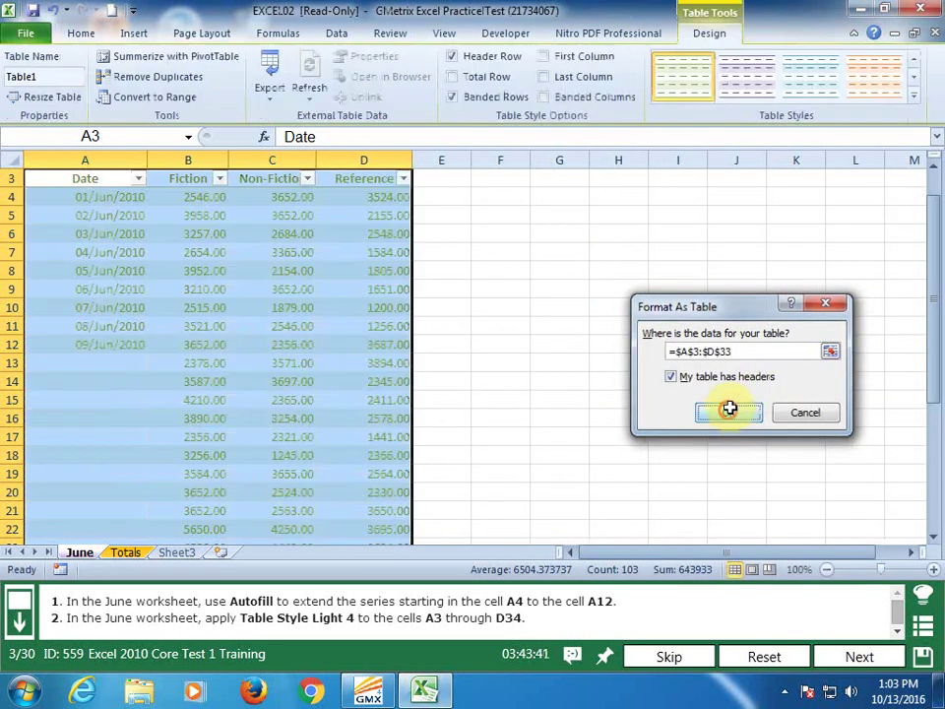
left_click(647, 433)
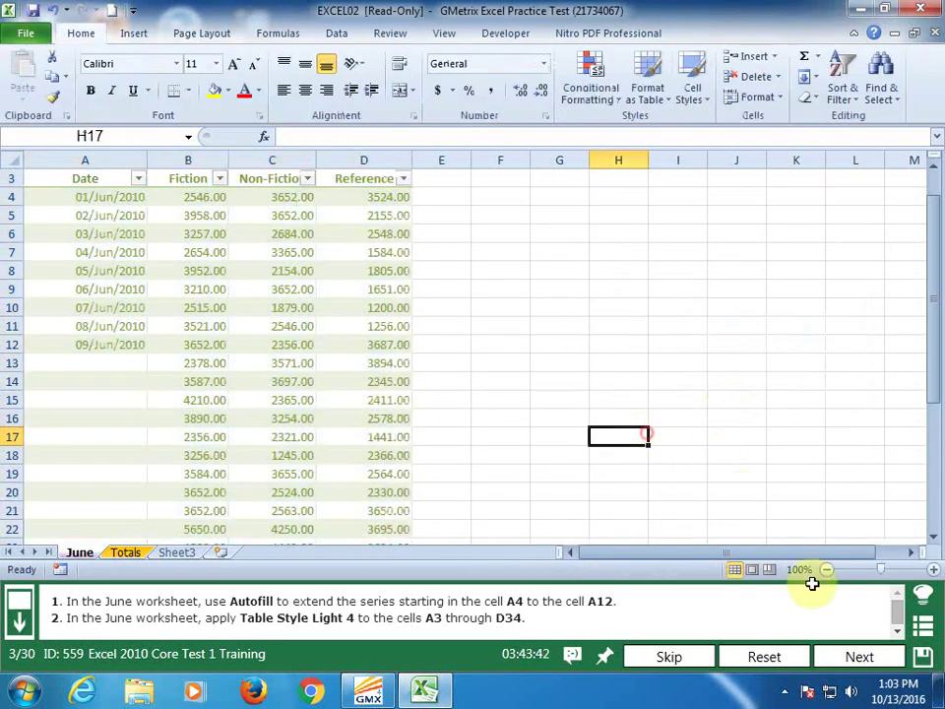
left_click(858, 656)
left_click(641, 476)
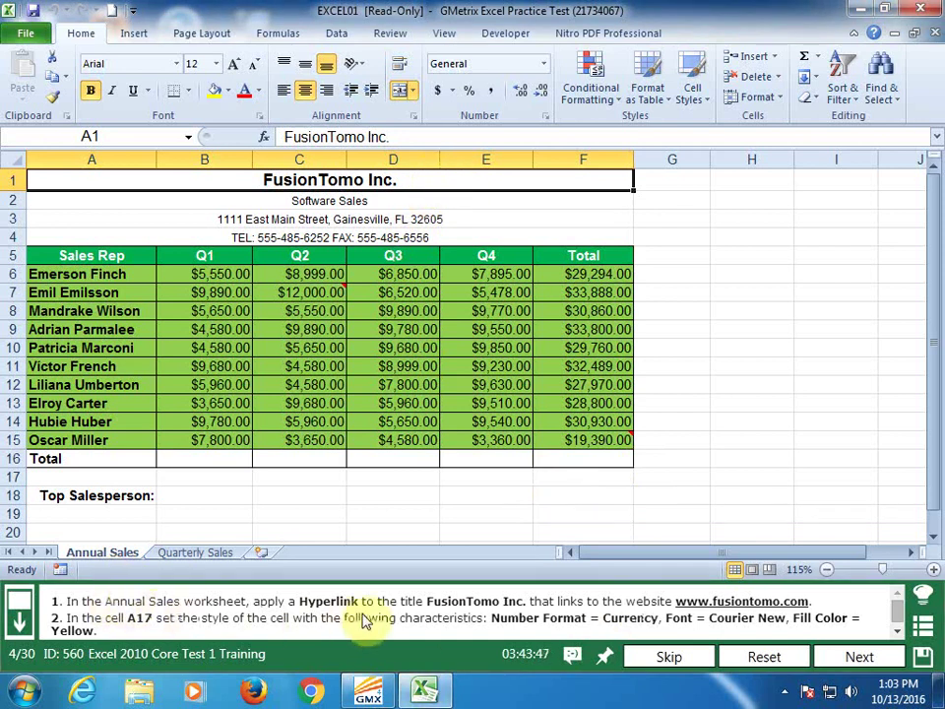
right_click(319, 182)
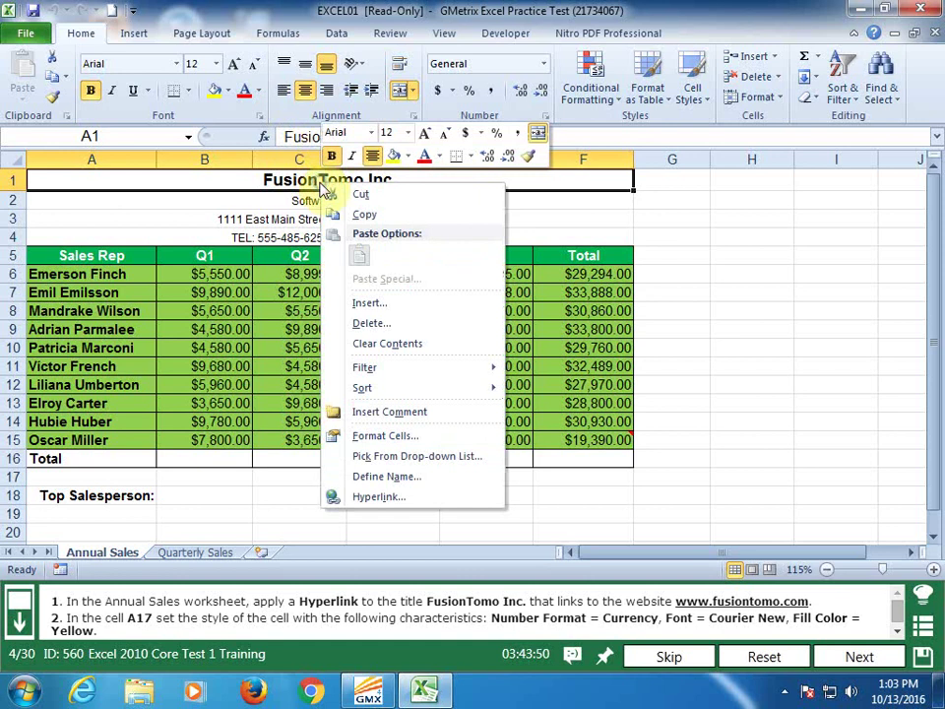
left_click(389, 501)
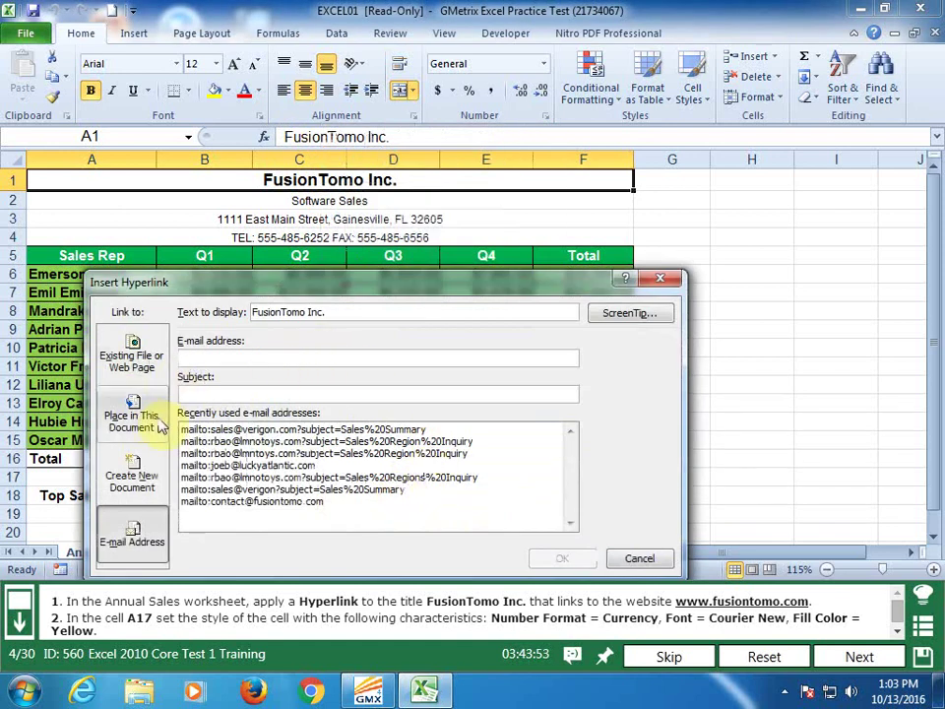
left_click(131, 356)
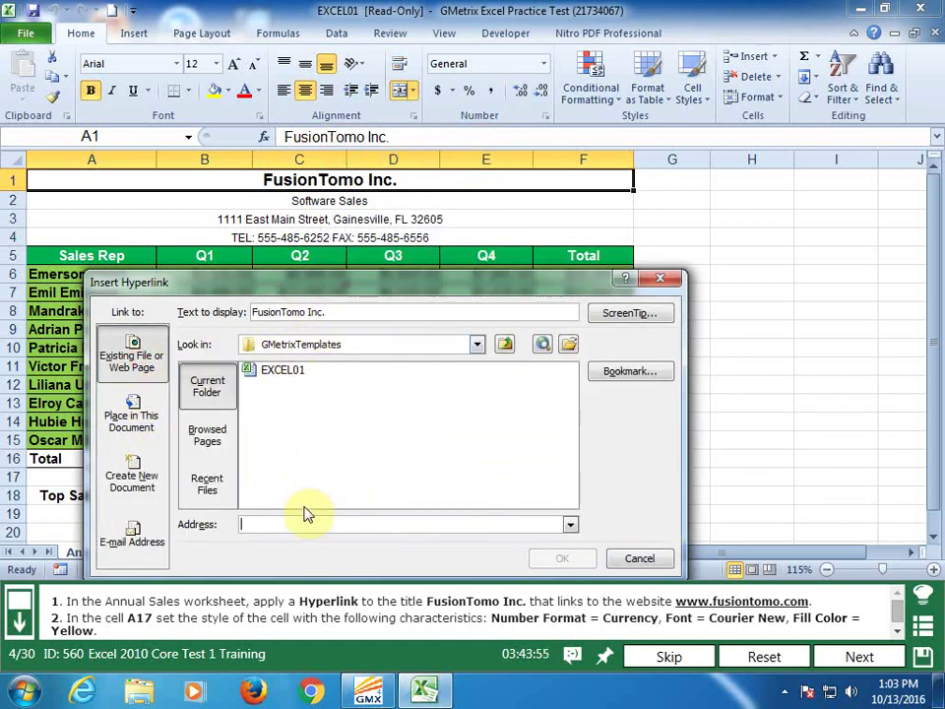
type("www.fusitontomo.com")
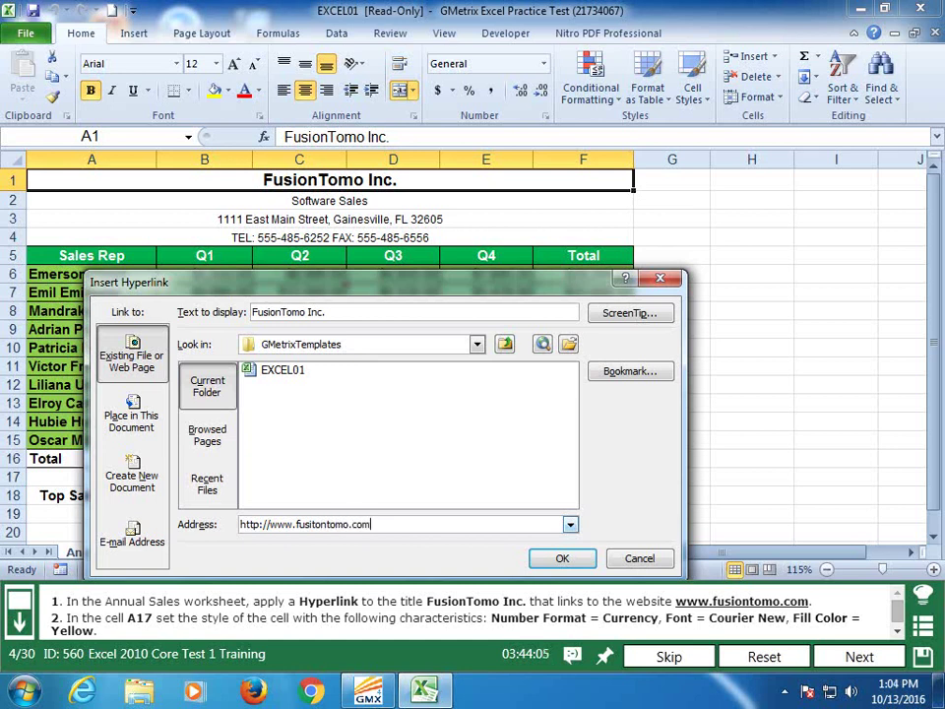
left_click(579, 559)
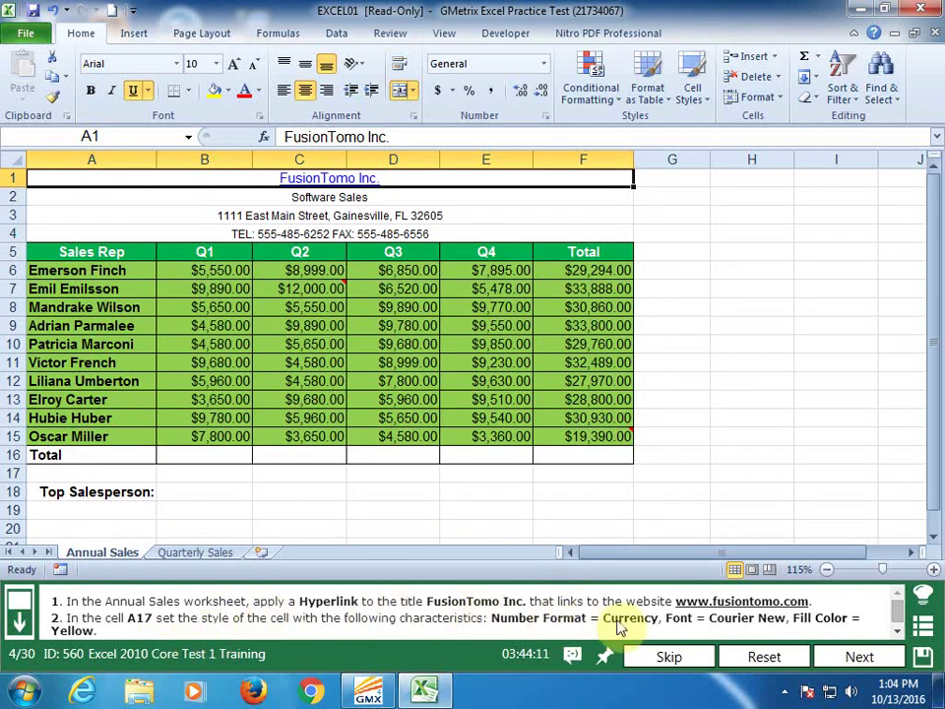
Give cell A17 the Currency number format in Format Cells
left_click(104, 476)
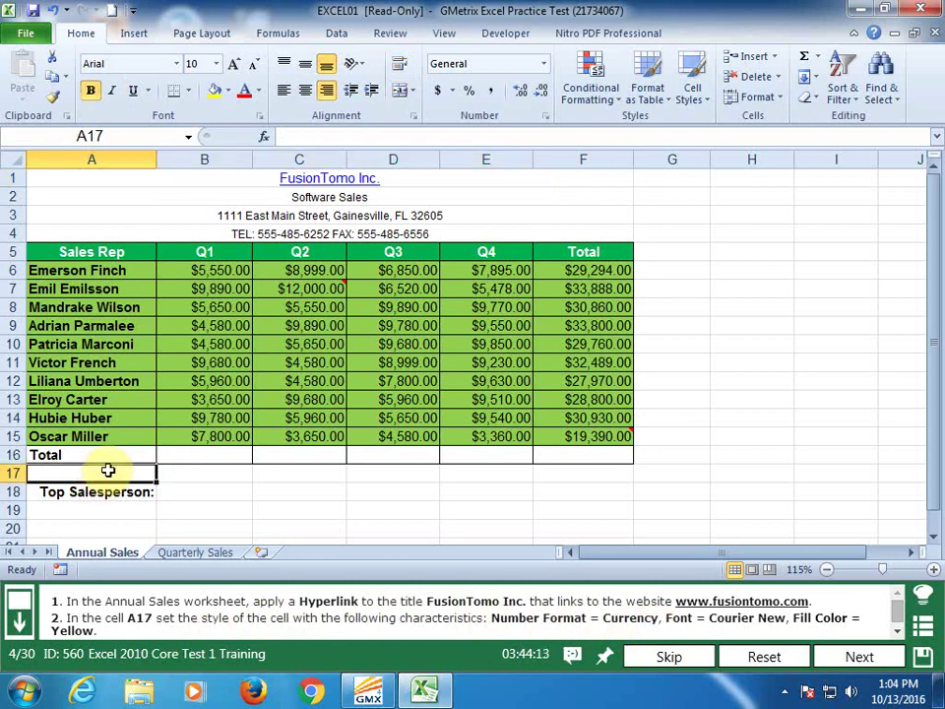
left_click(547, 117)
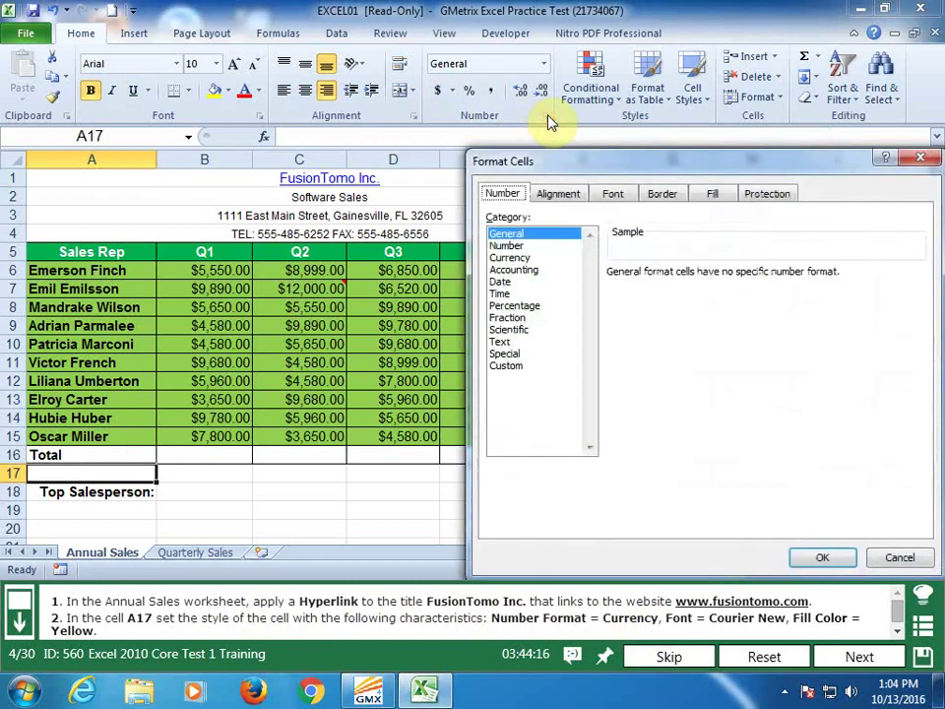
left_click(612, 195)
left_click(503, 194)
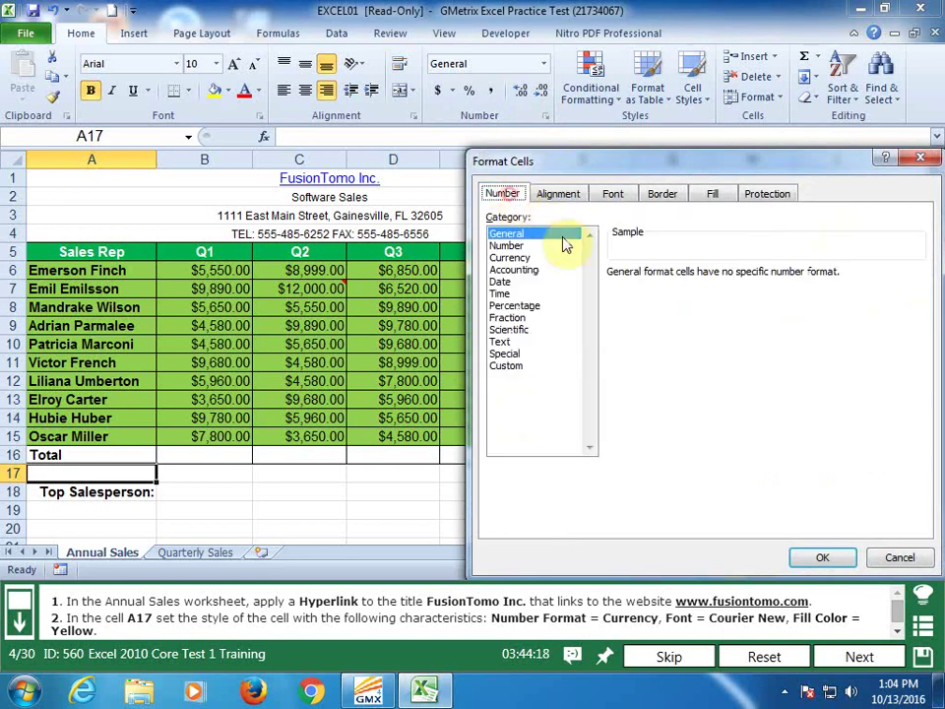
left_click(510, 257)
Set A17's font to Courier New and its fill to yellow, then submit the task
left_click(614, 196)
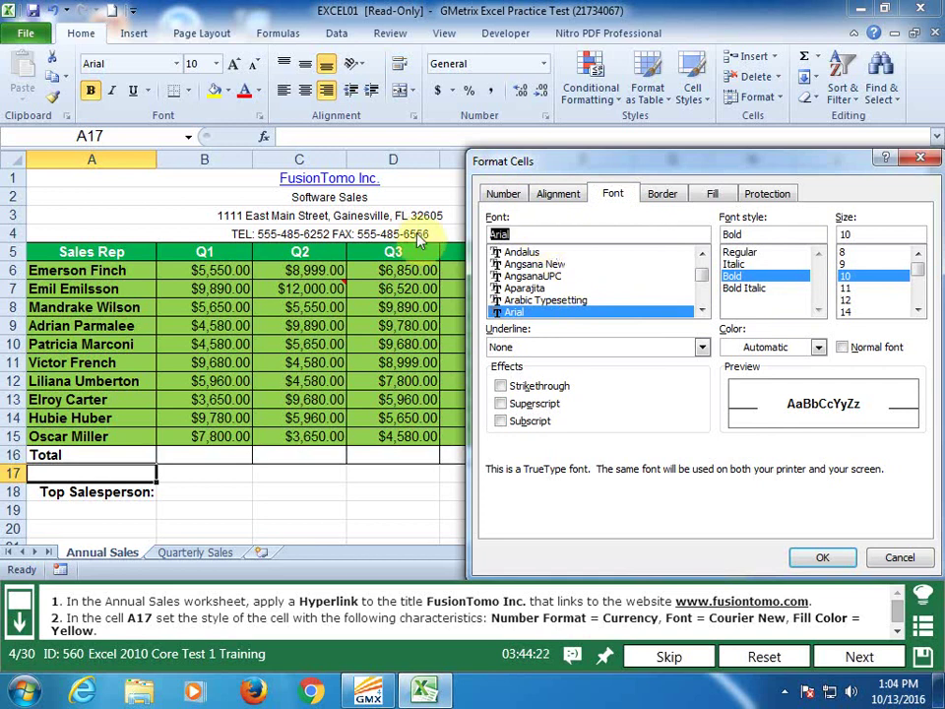
type("coun")
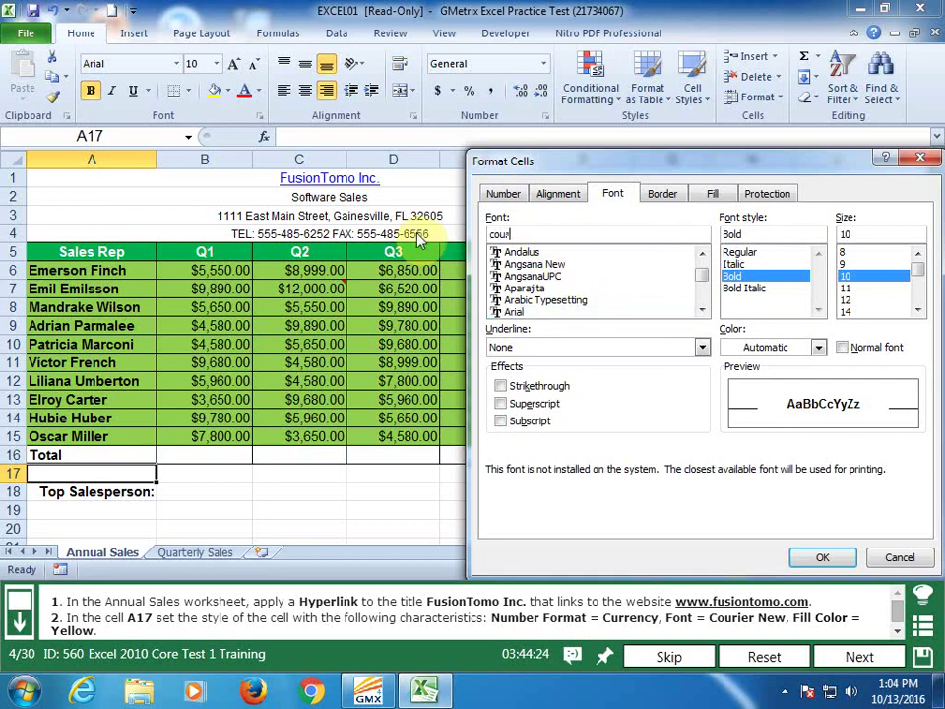
type("r")
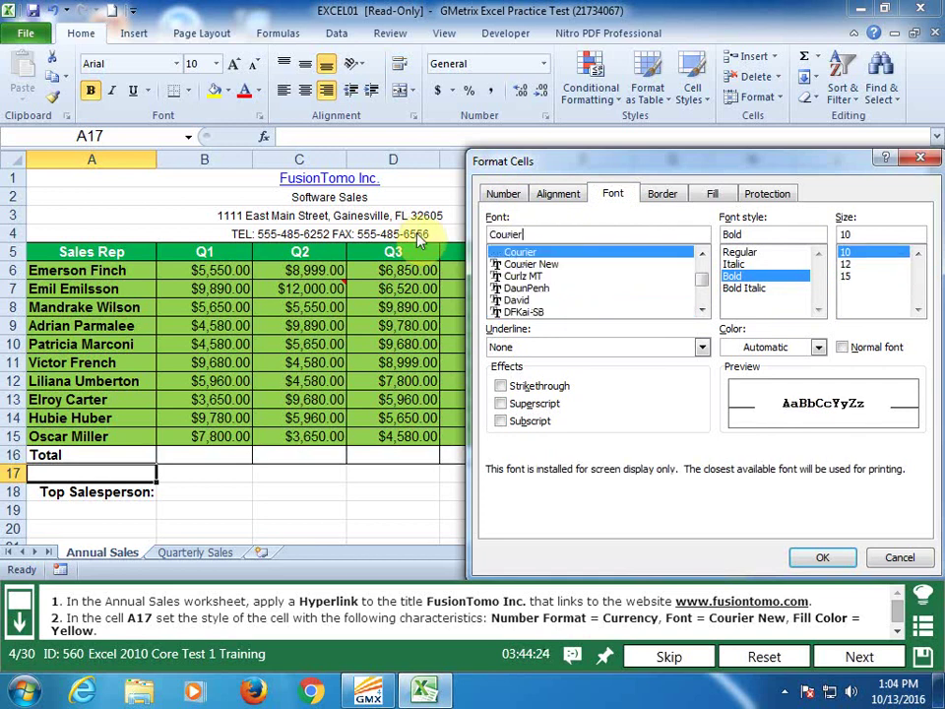
left_click(540, 266)
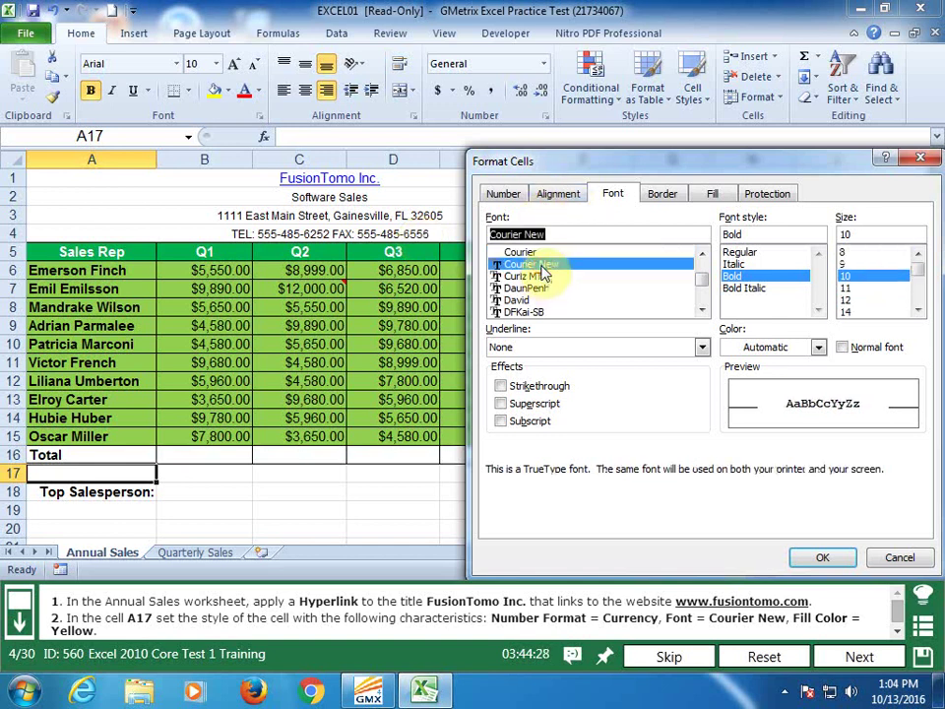
left_click(716, 193)
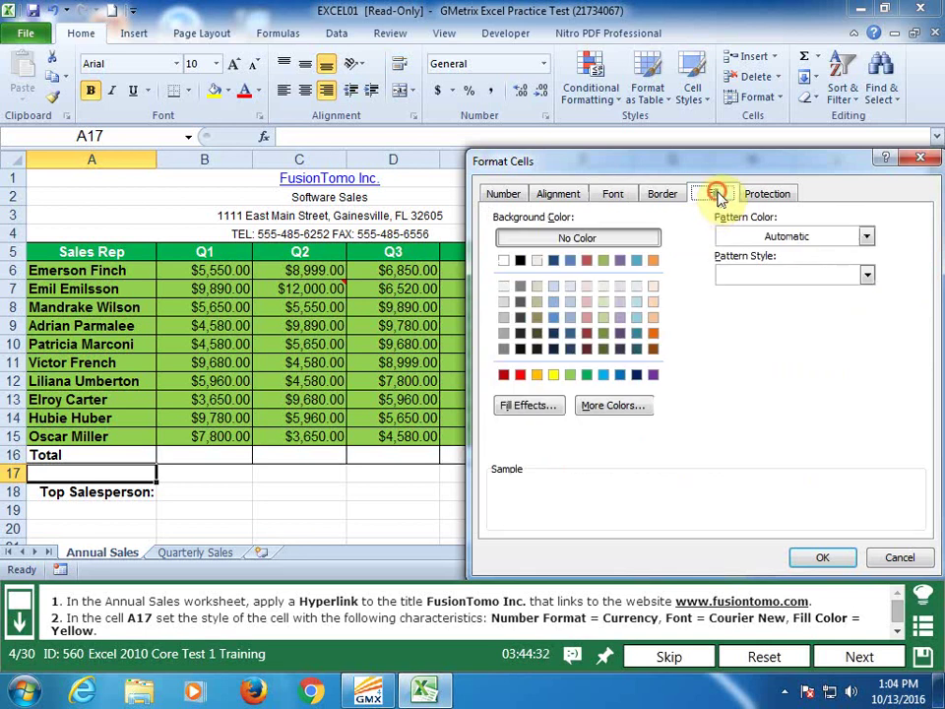
left_click(553, 374)
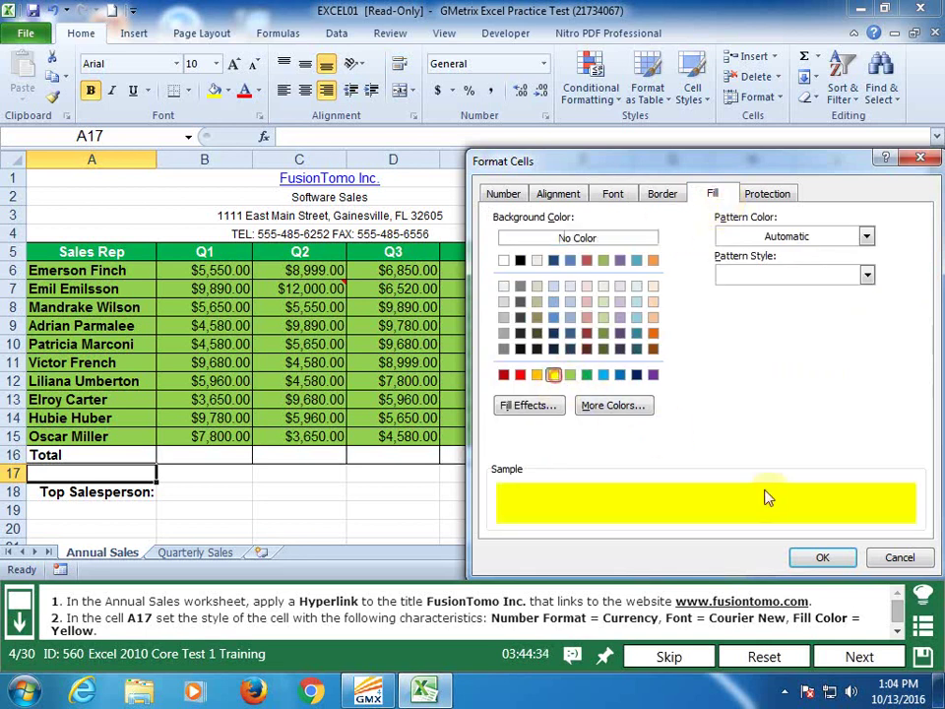
left_click(844, 557)
left_click(624, 474)
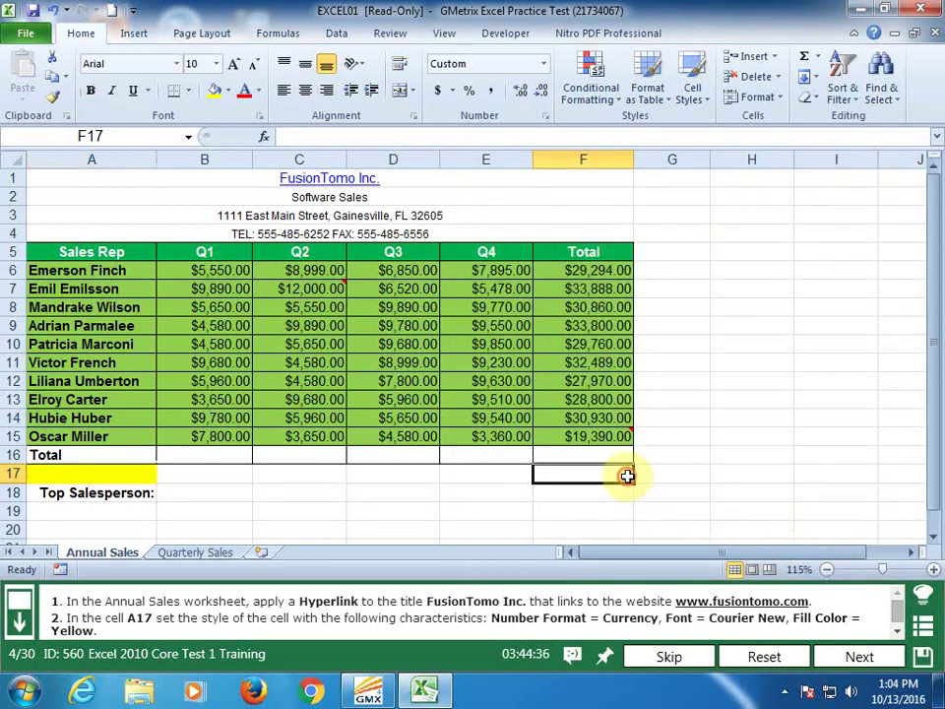
left_click(755, 445)
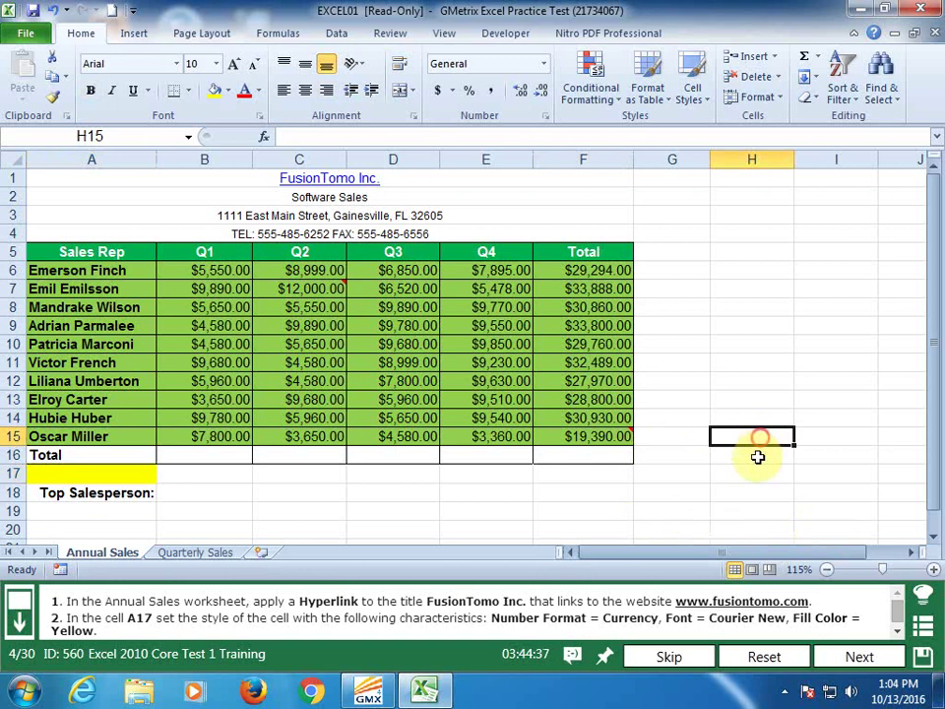
left_click(891, 652)
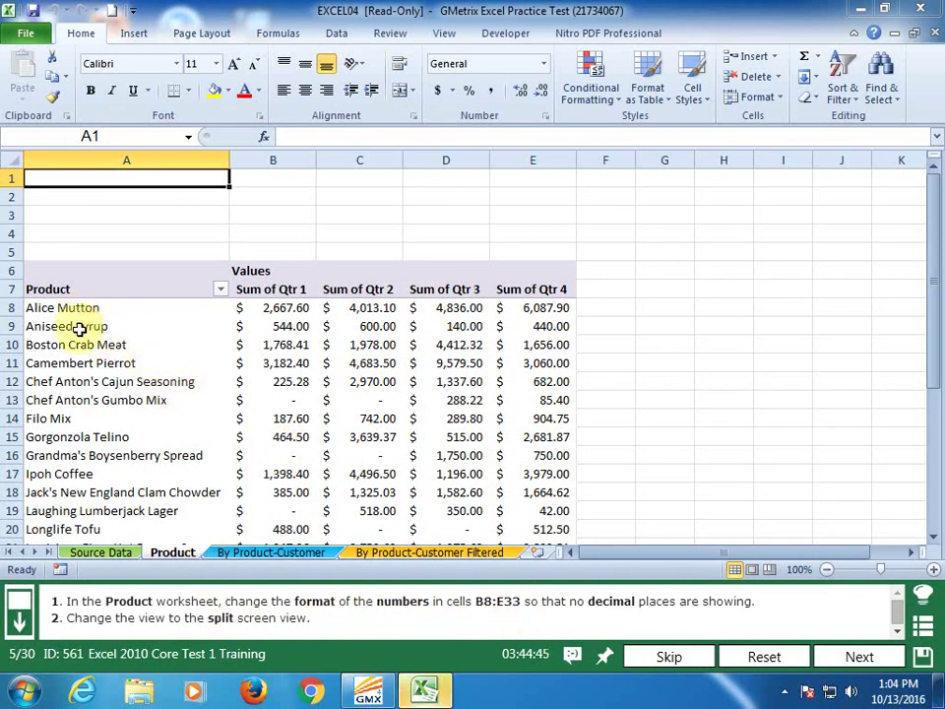
Format values B8:E33 as Number with no decimal places
left_click(279, 310)
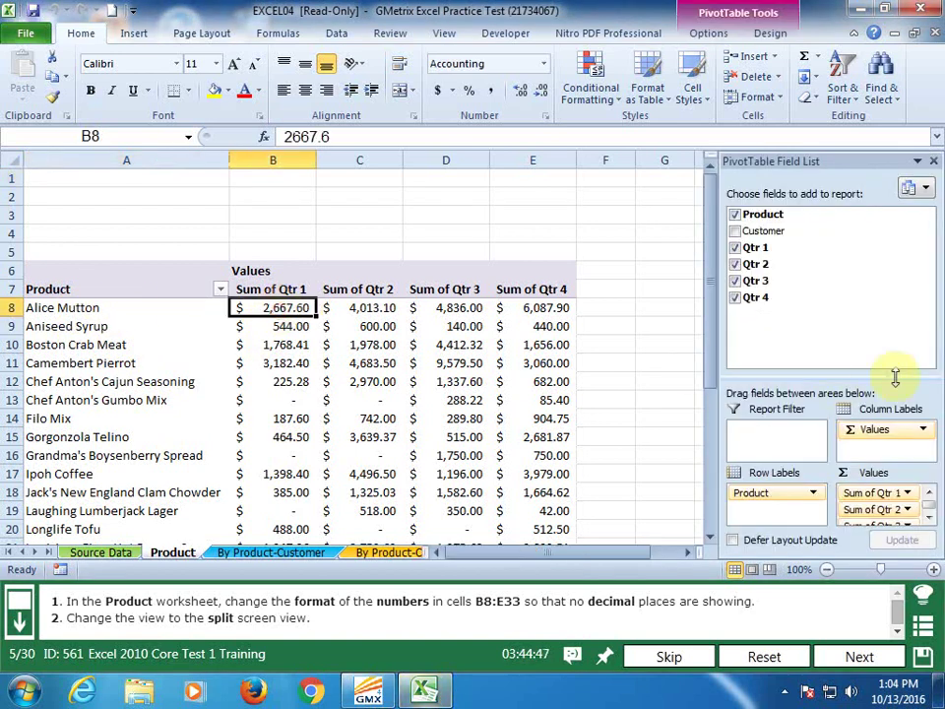
left_click(710, 521)
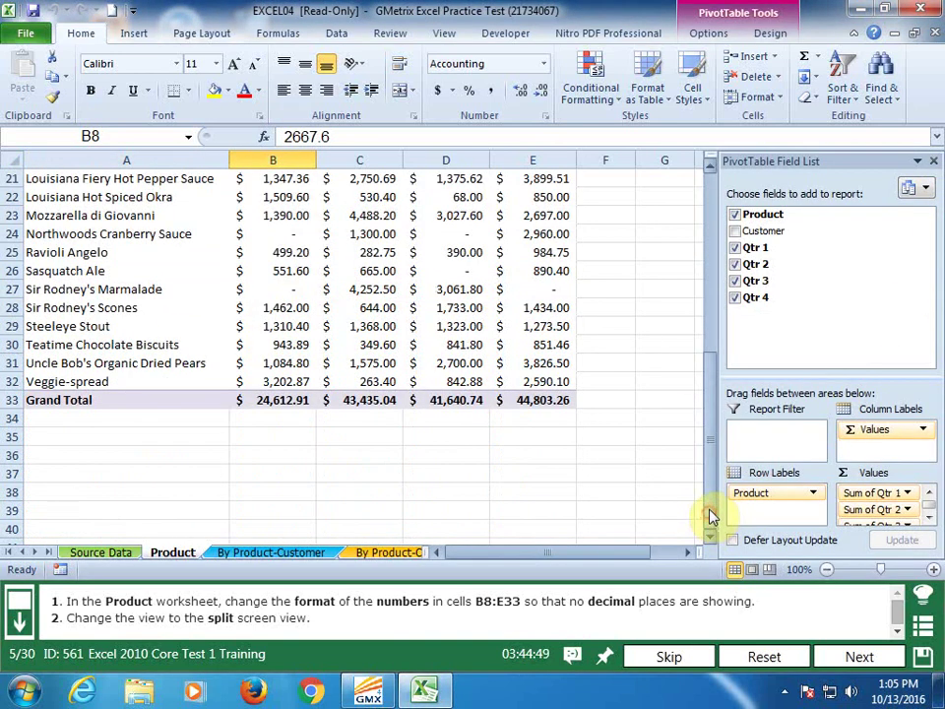
left_click(559, 398, "shift")
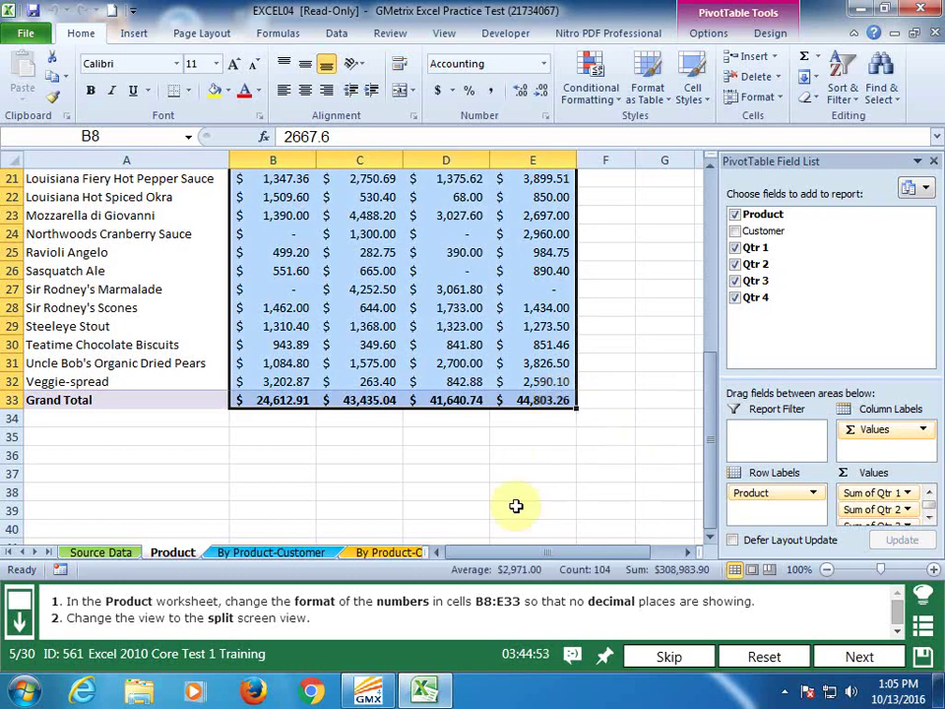
left_click(545, 65)
left_click(508, 130)
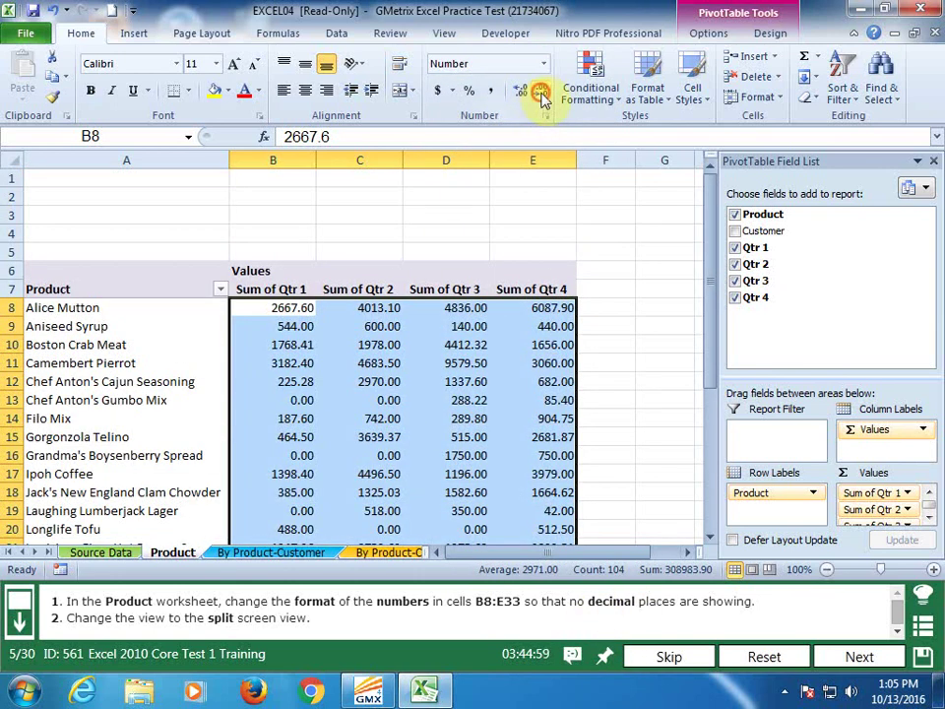
left_click(540, 91)
left_click(540, 92)
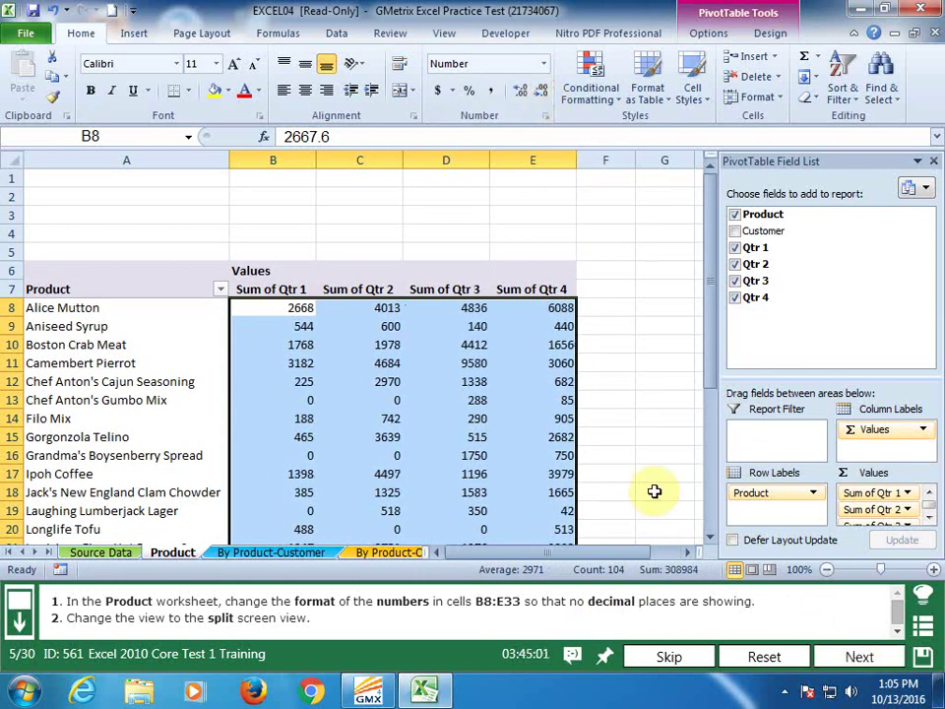
left_click(607, 425)
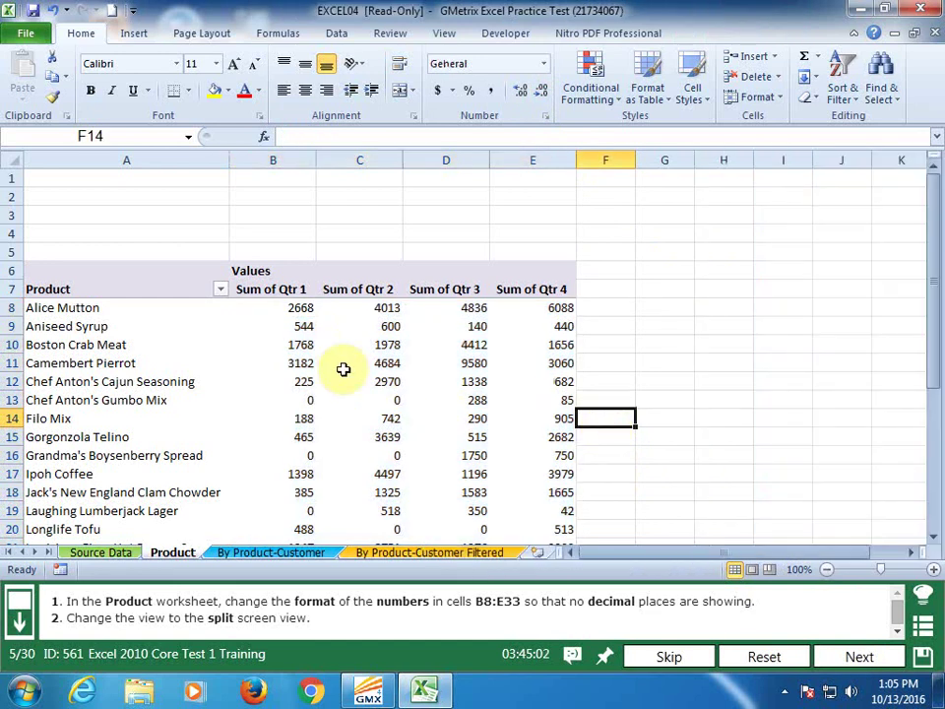
Split the window above row 10, then submit and continue to question 6
left_click(18, 343)
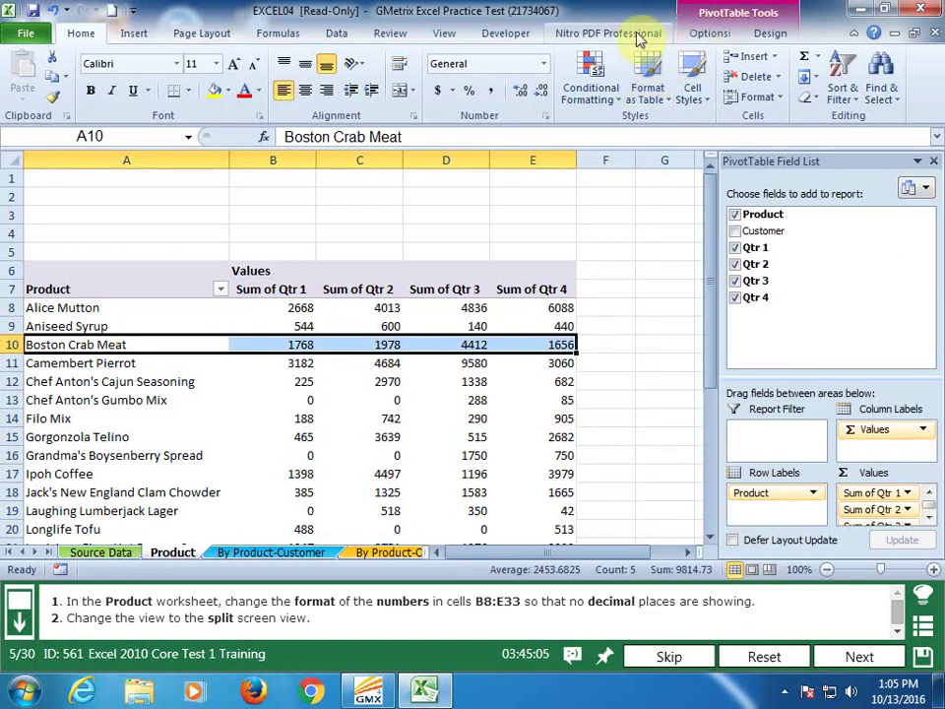
left_click(444, 32)
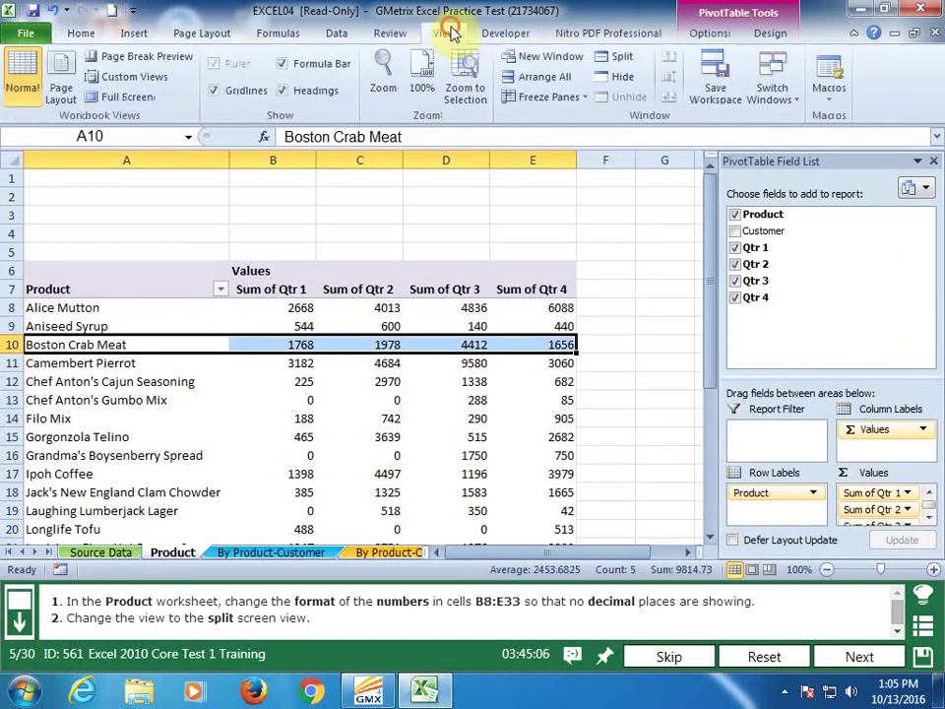
left_click(626, 59)
left_click(660, 427)
left_click(855, 657)
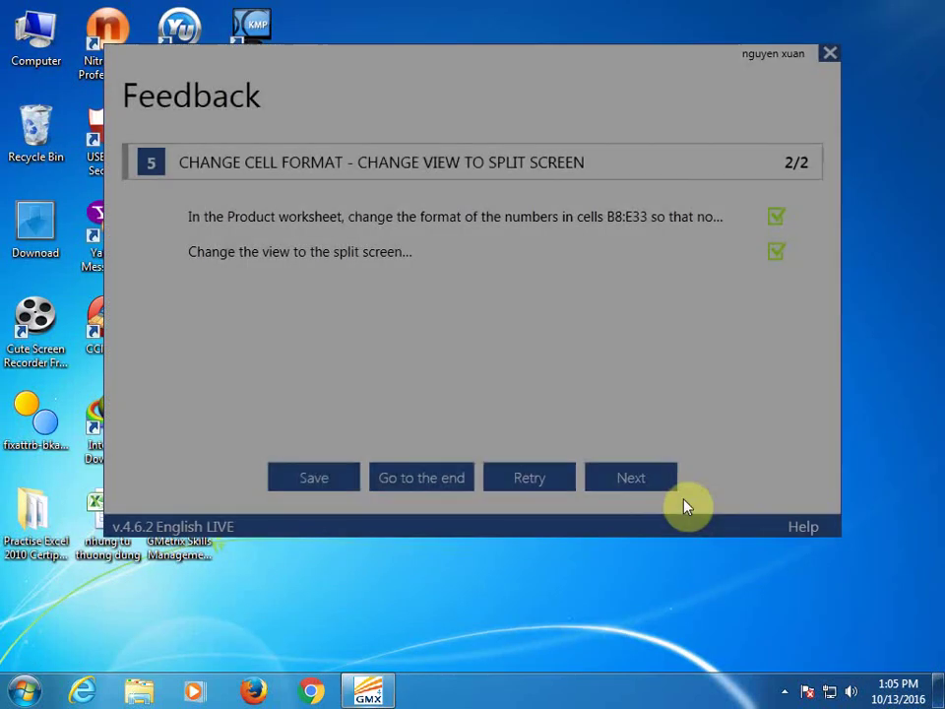
left_click(666, 484)
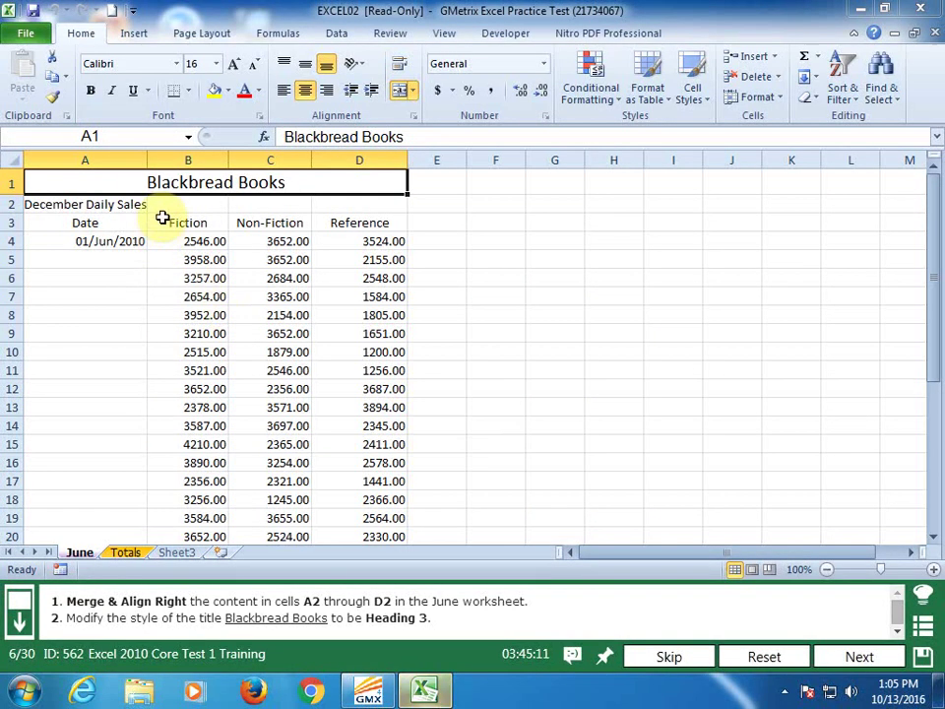
Merge A2:D2 and right-align the December Daily Sales subtitle
left_click_drag(99, 204, 354, 203)
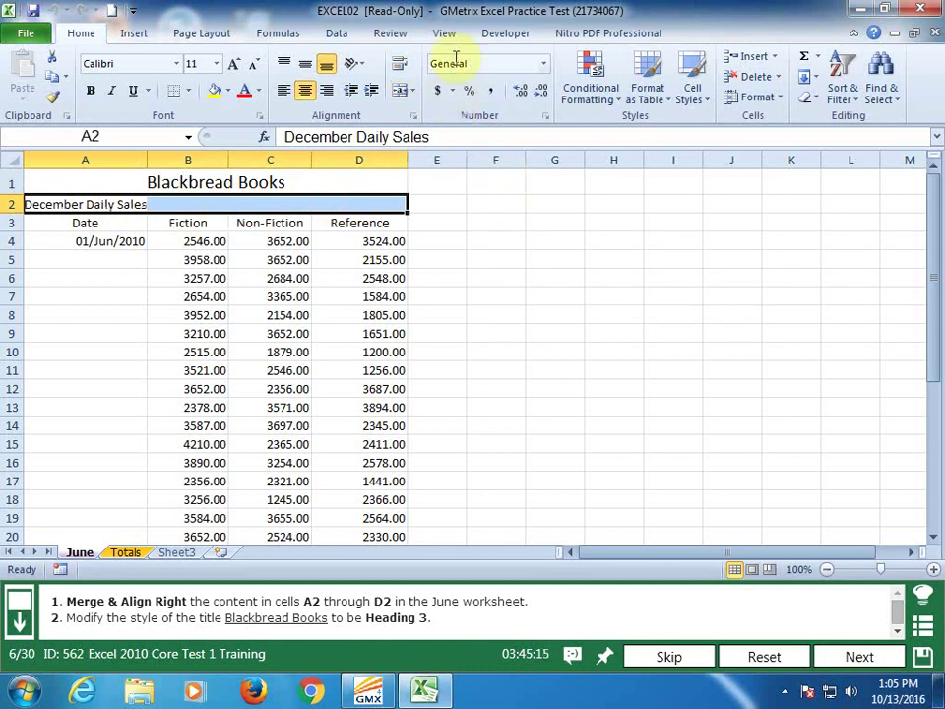
left_click(415, 95)
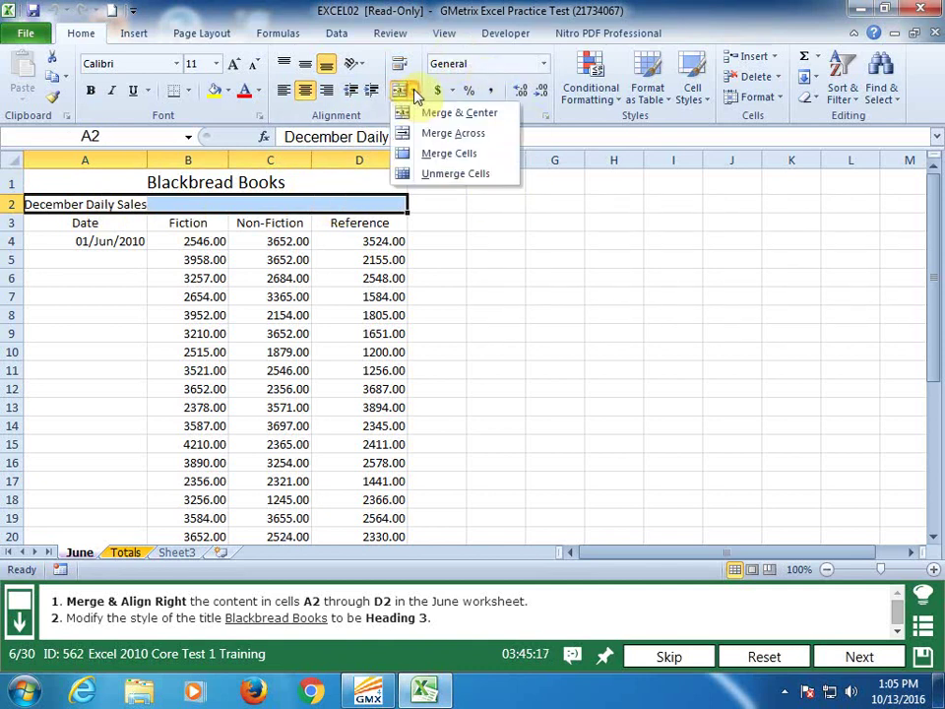
left_click(433, 132)
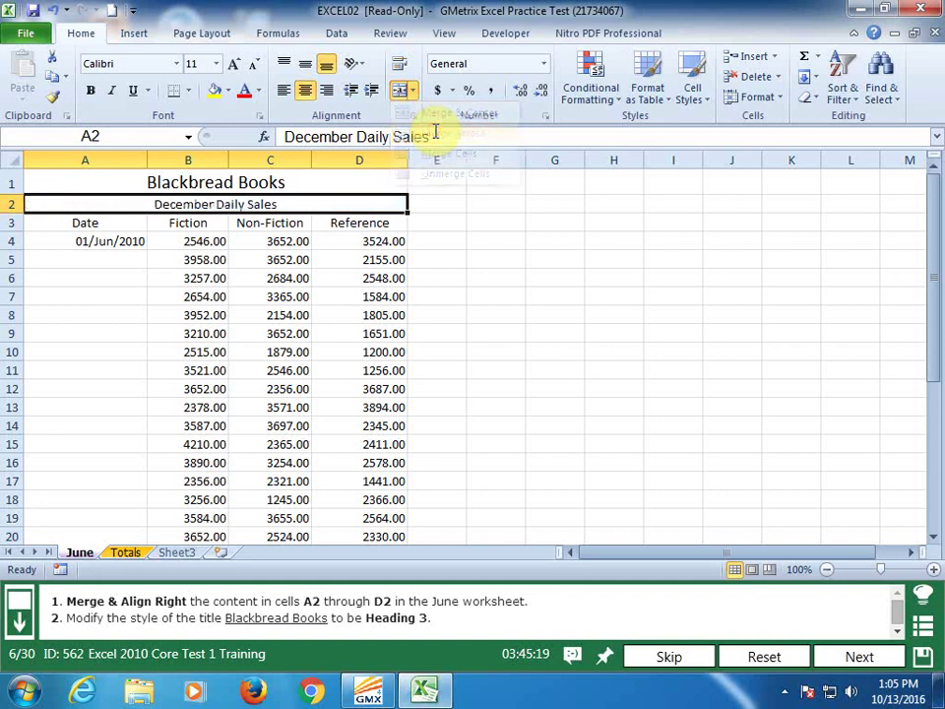
left_click(326, 90)
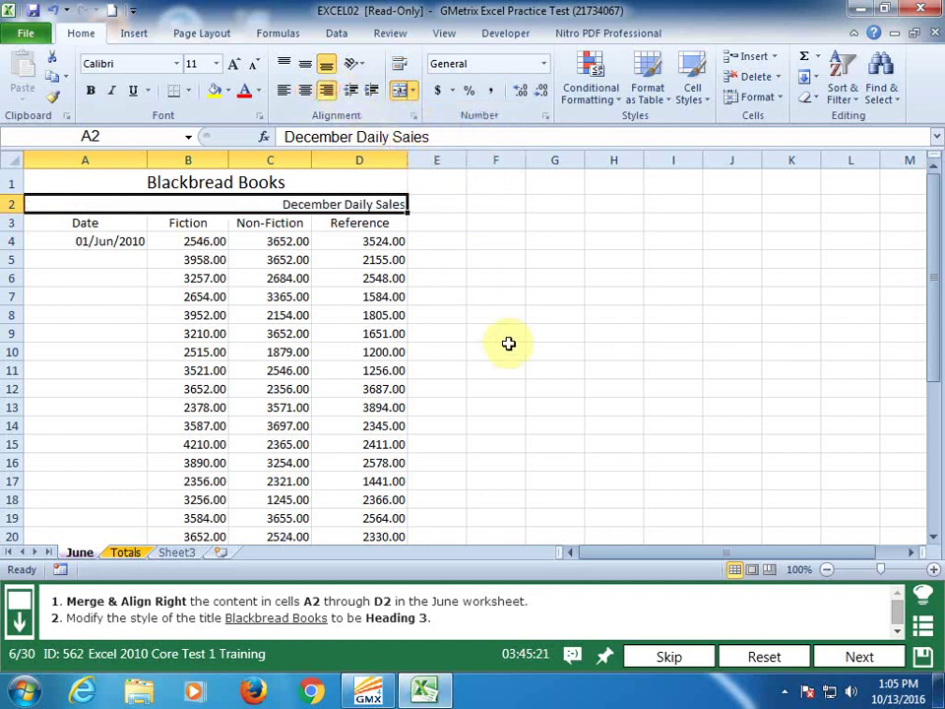
left_click(506, 384)
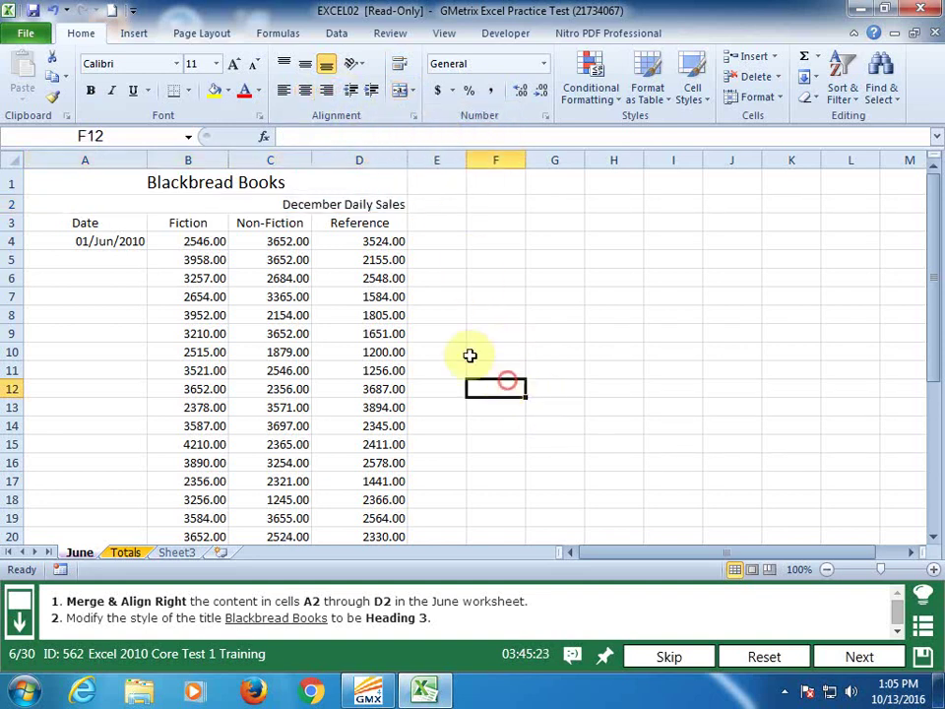
Apply the Heading 3 cell style to the Blackbread Books title in A1 and submit
left_click(260, 179)
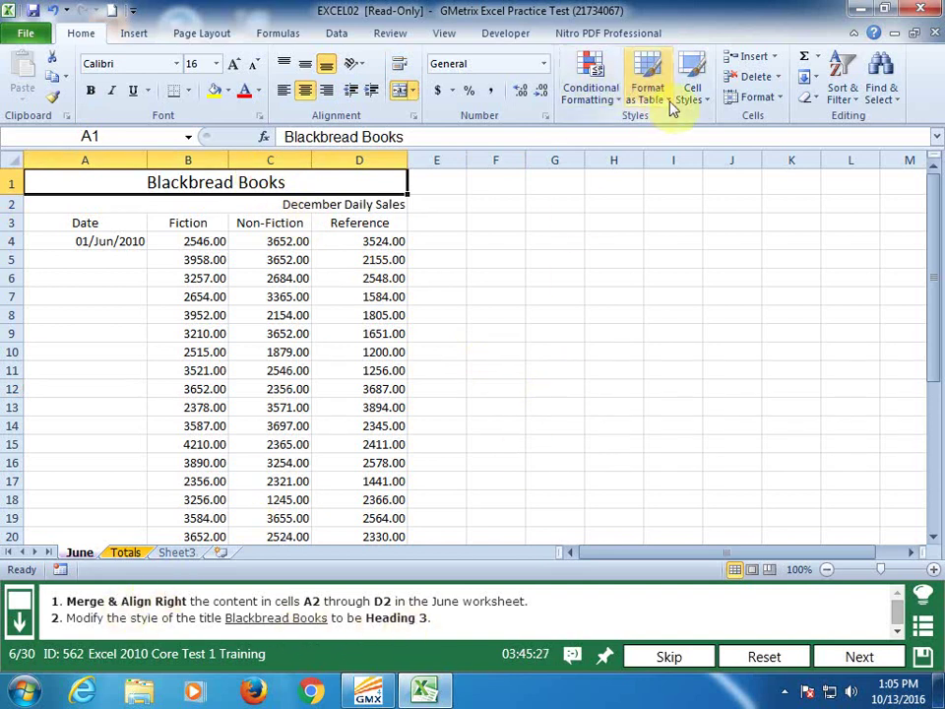
left_click(709, 104)
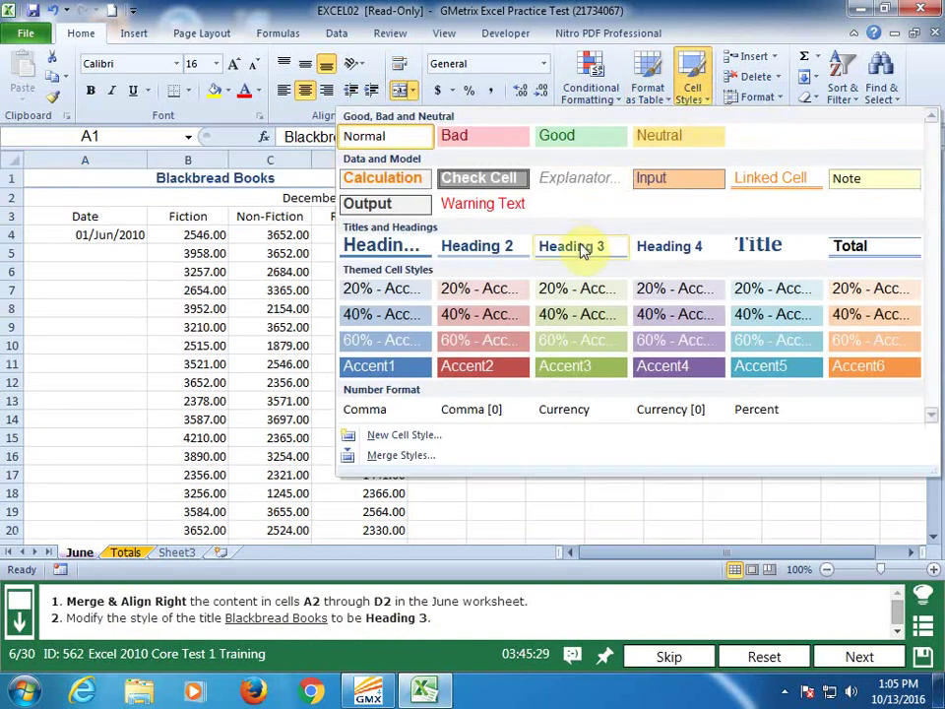
left_click(581, 245)
left_click(574, 395)
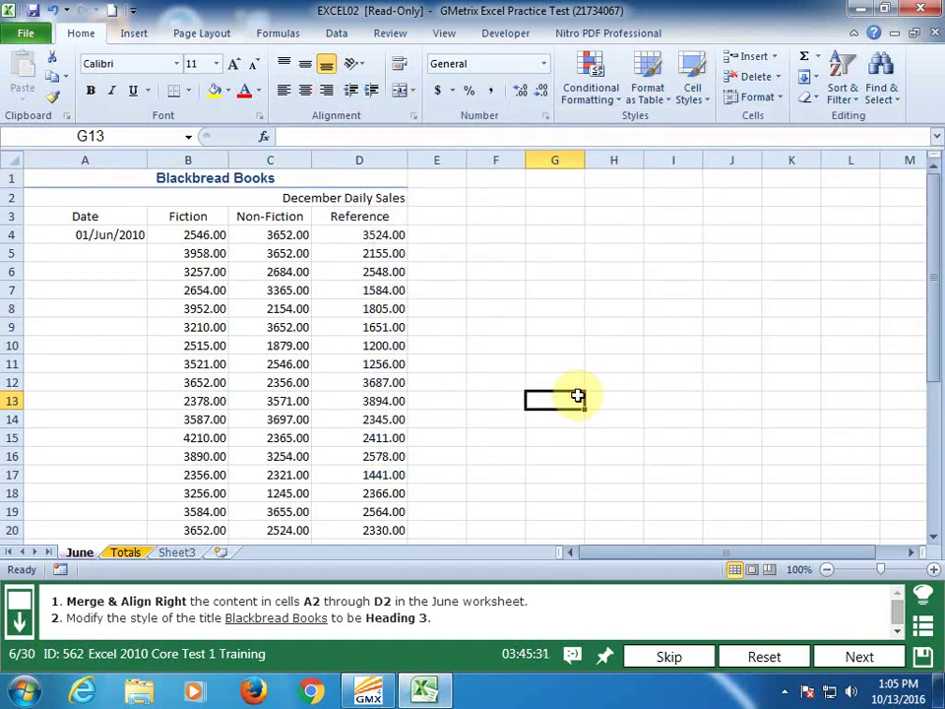
left_click(845, 653)
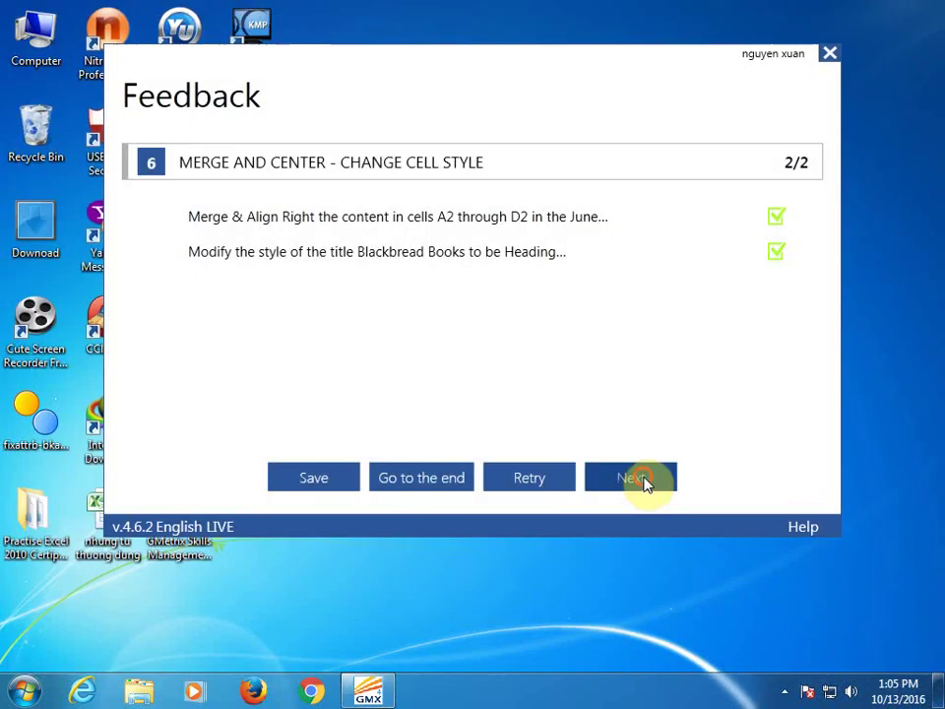
Create a new workbook from the Expense Report sample template
left_click(643, 481)
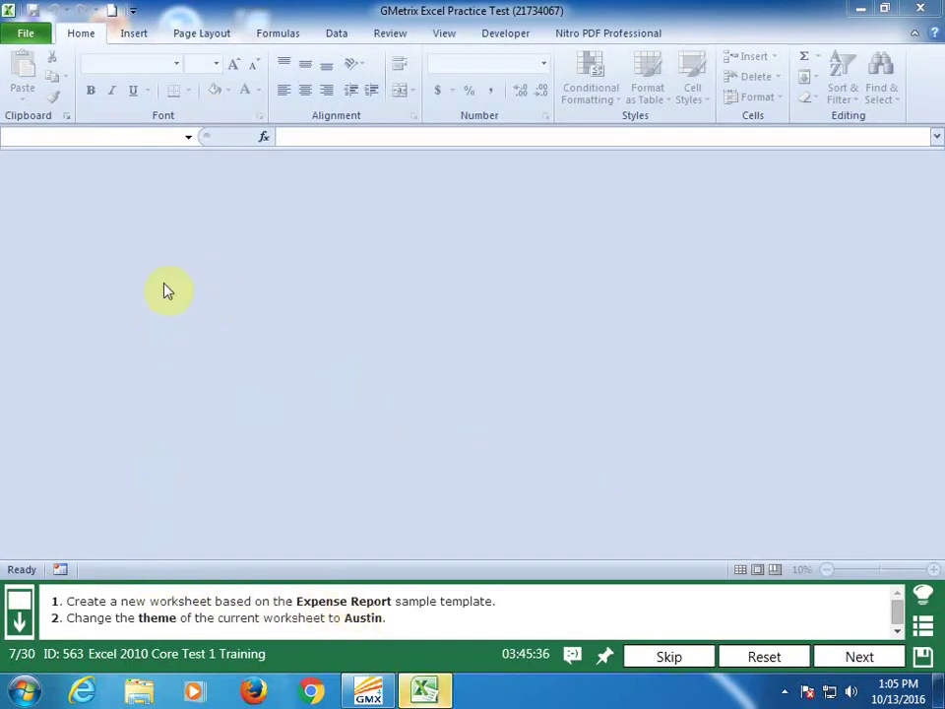
left_click(30, 34)
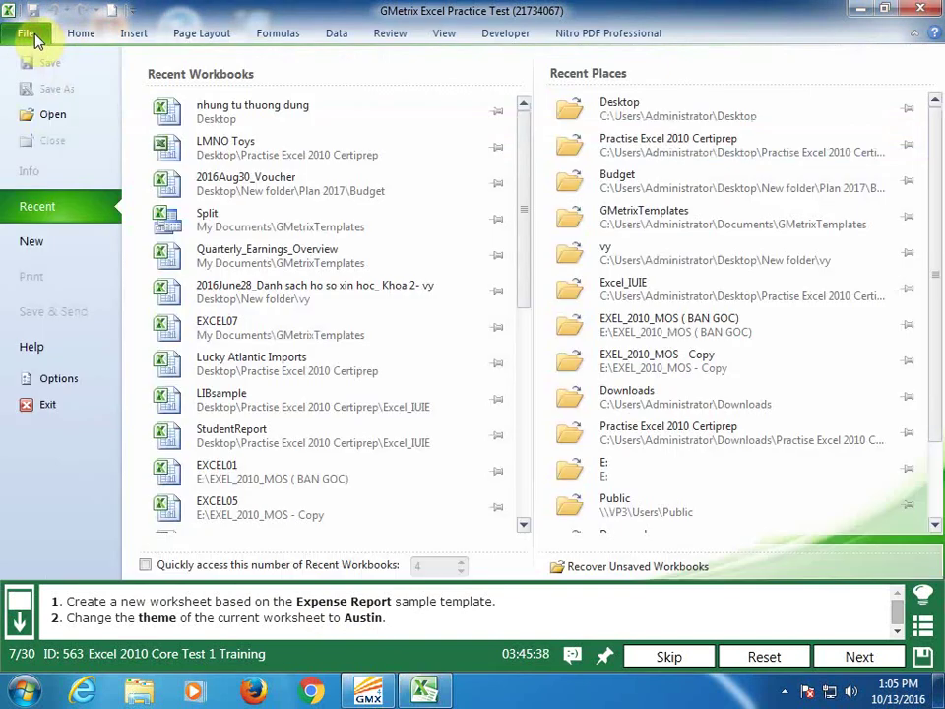
left_click(41, 243)
left_click(332, 183)
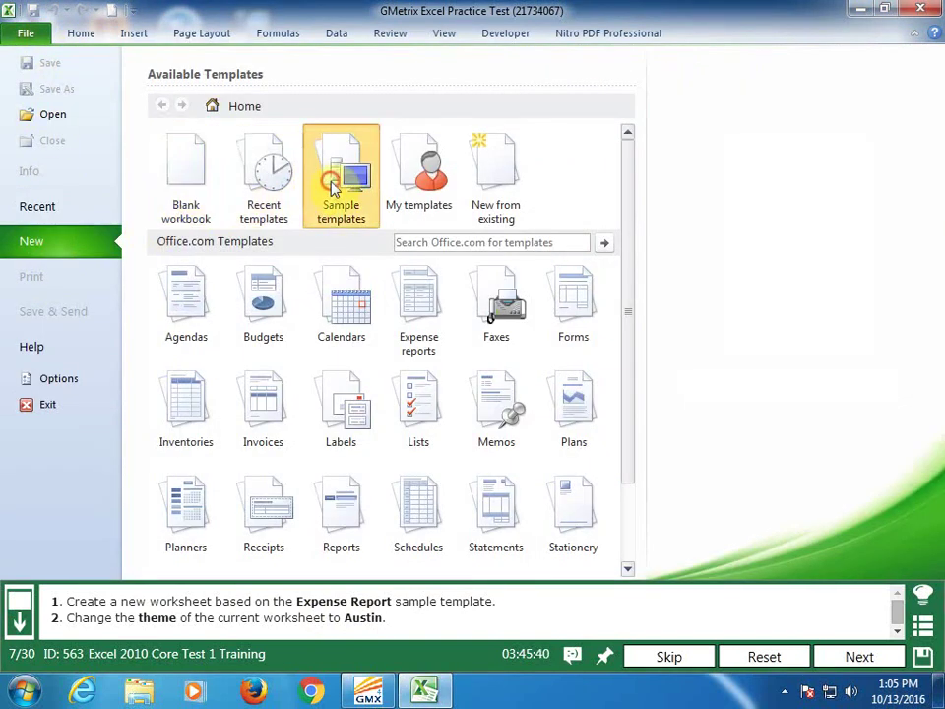
left_click(458, 205)
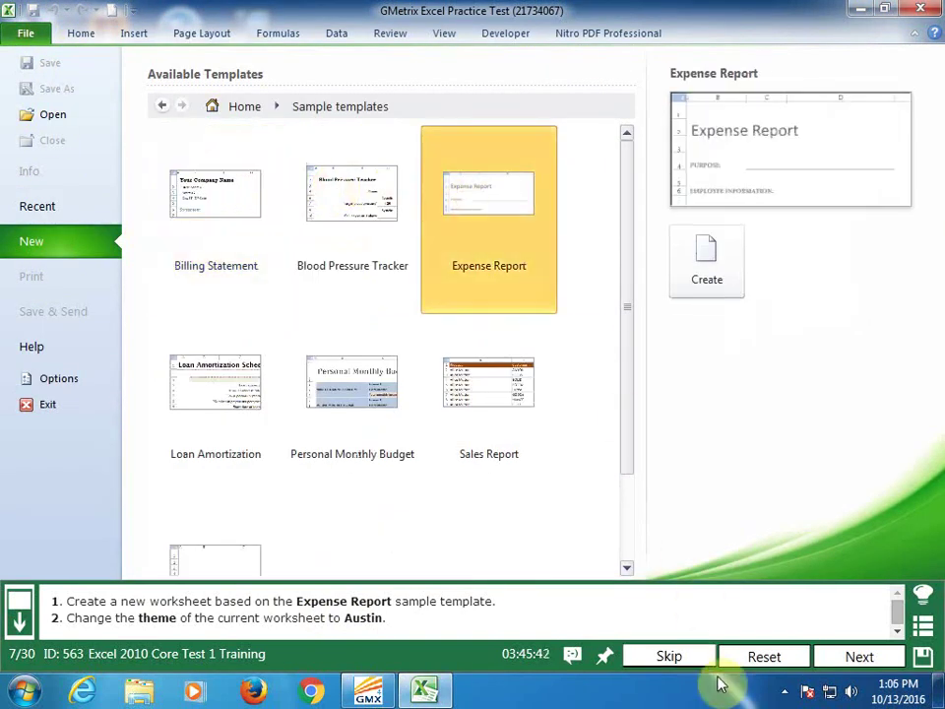
double_click(489, 209)
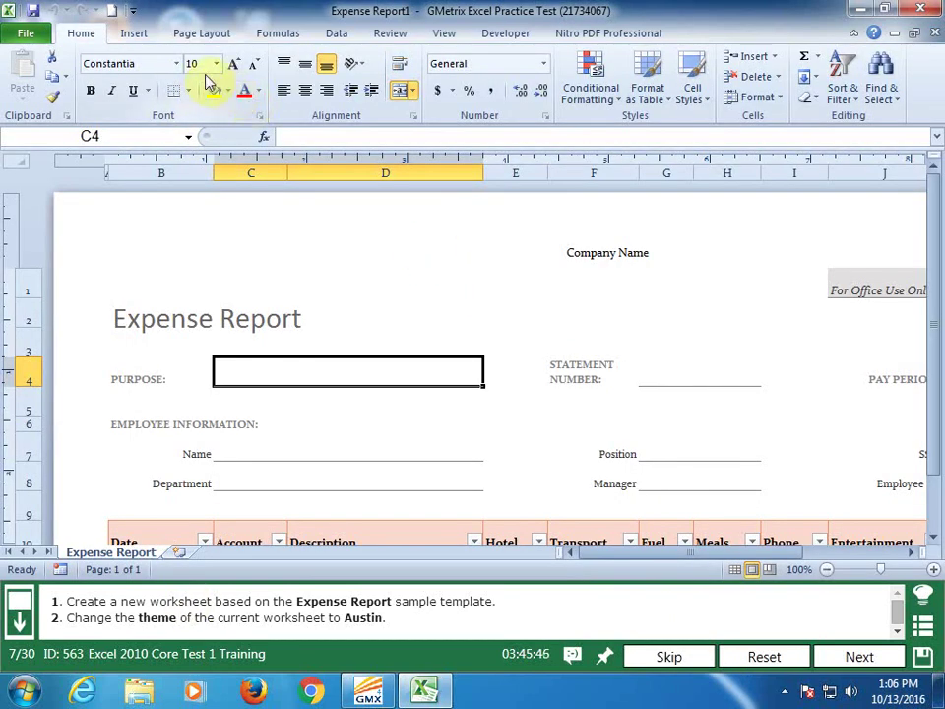
Apply the Austin theme to the expense report, then submit and continue to question 8
left_click(210, 35)
left_click(22, 88)
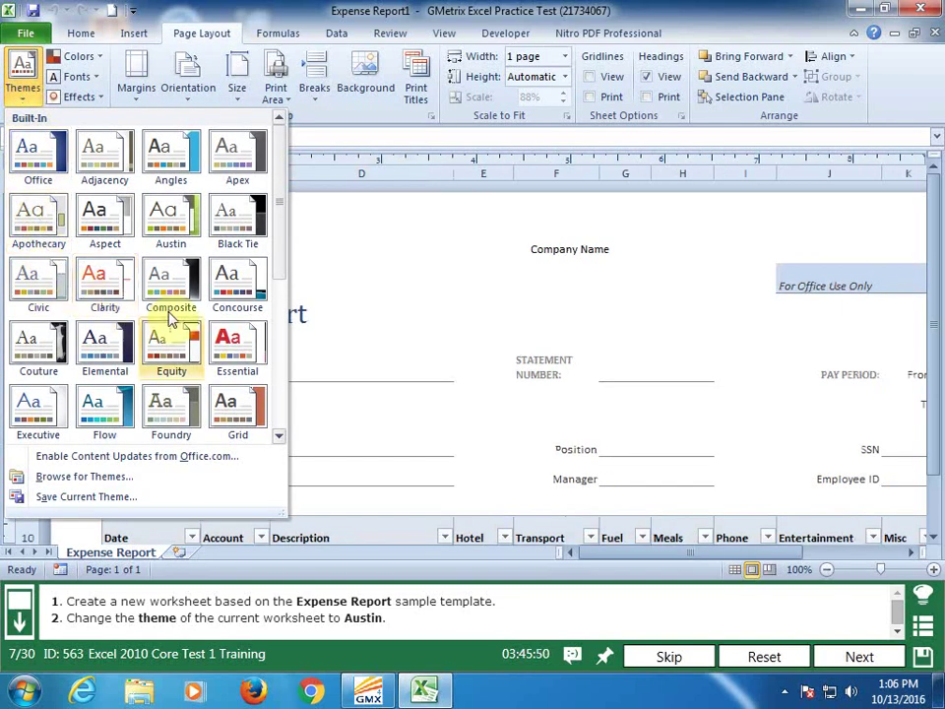
left_click(171, 221)
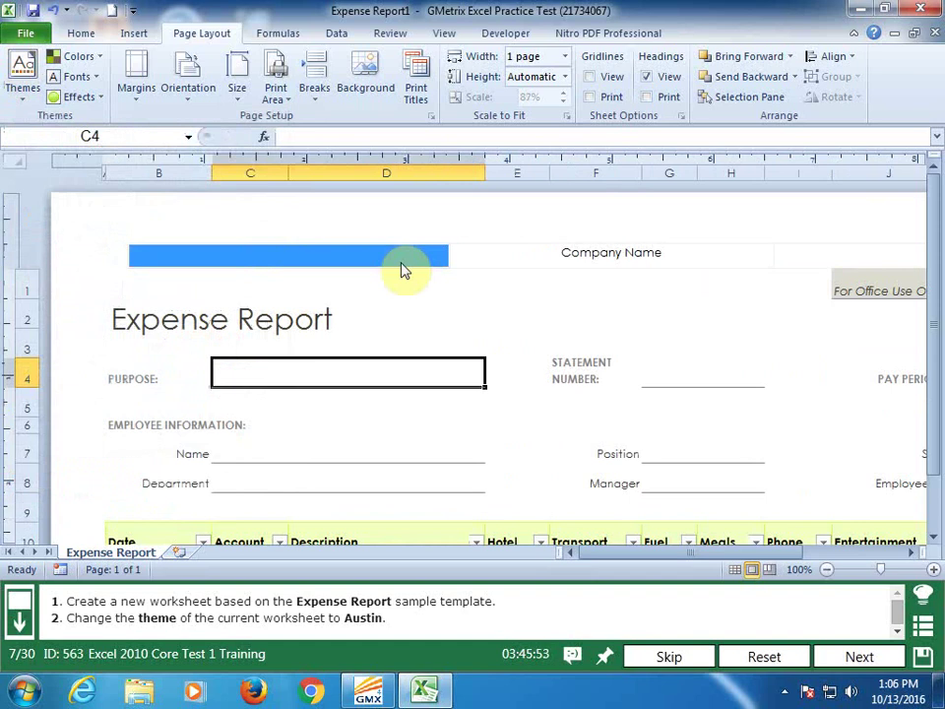
left_click(509, 335)
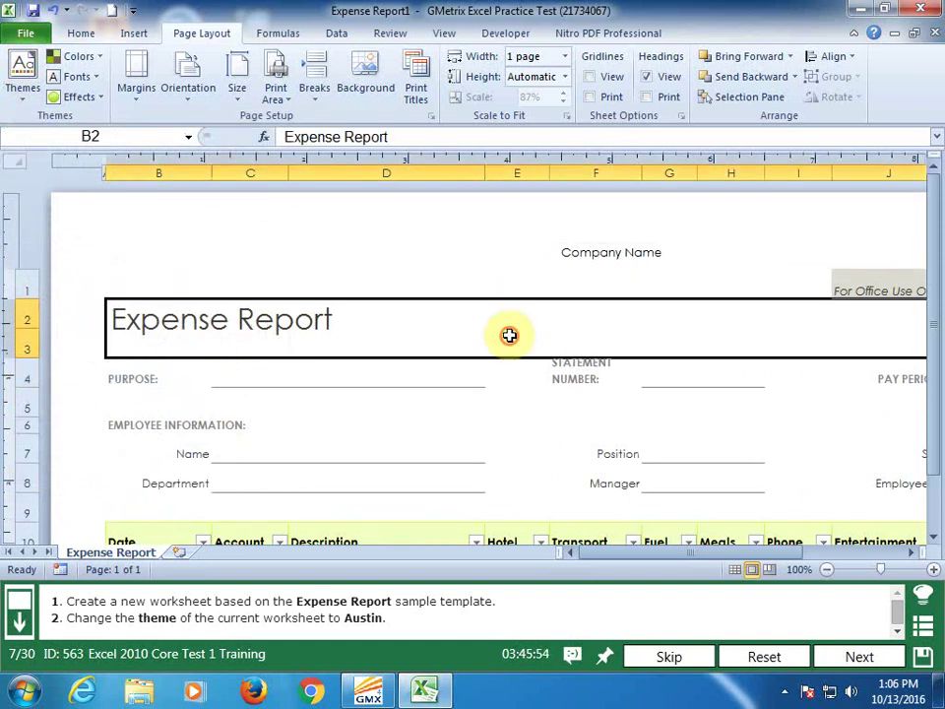
left_click(857, 656)
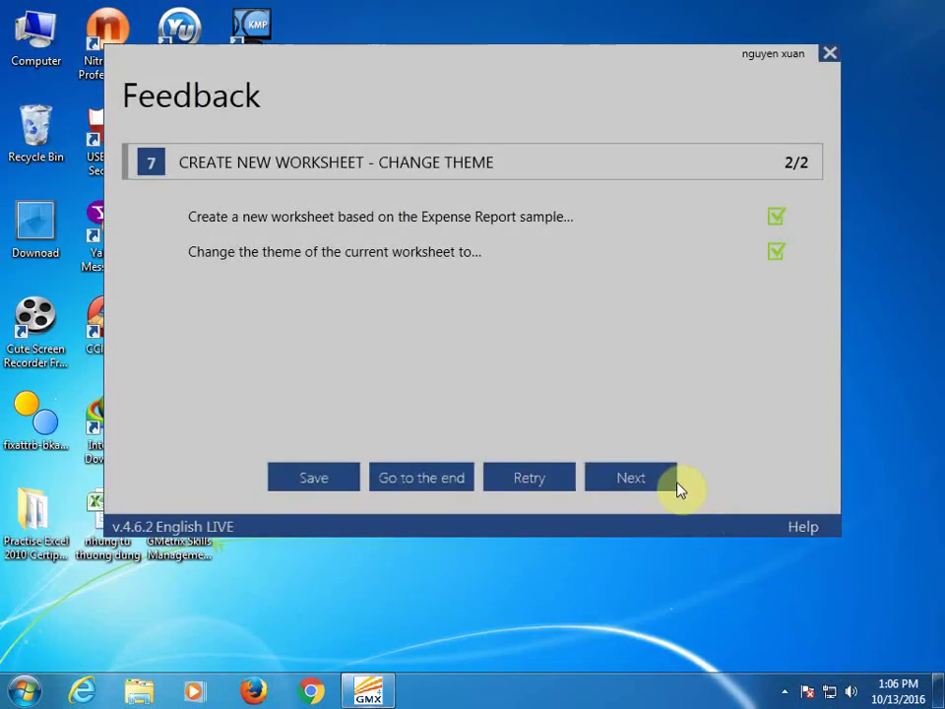
left_click(650, 476)
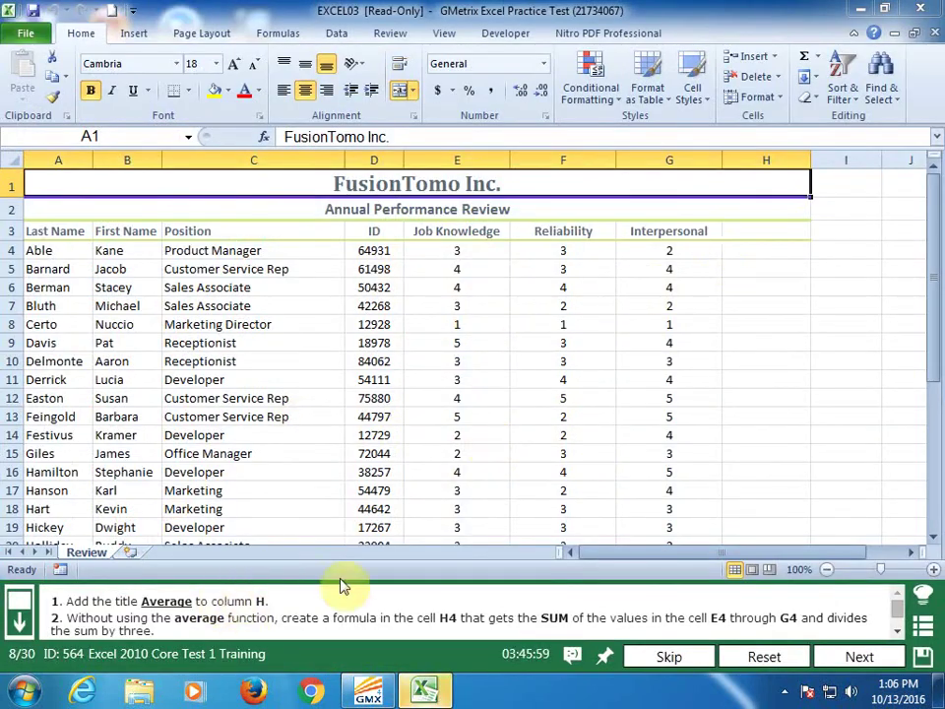
Add an Average heading in H3 and enter =SUM(E4:G4)/3 in H4
left_click(774, 231)
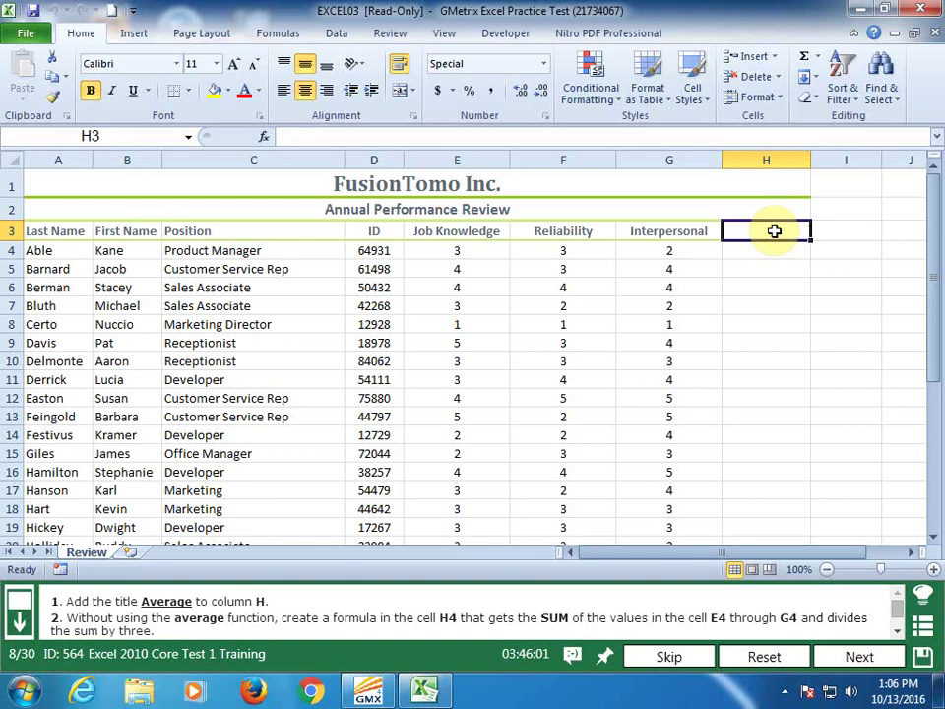
type("Average")
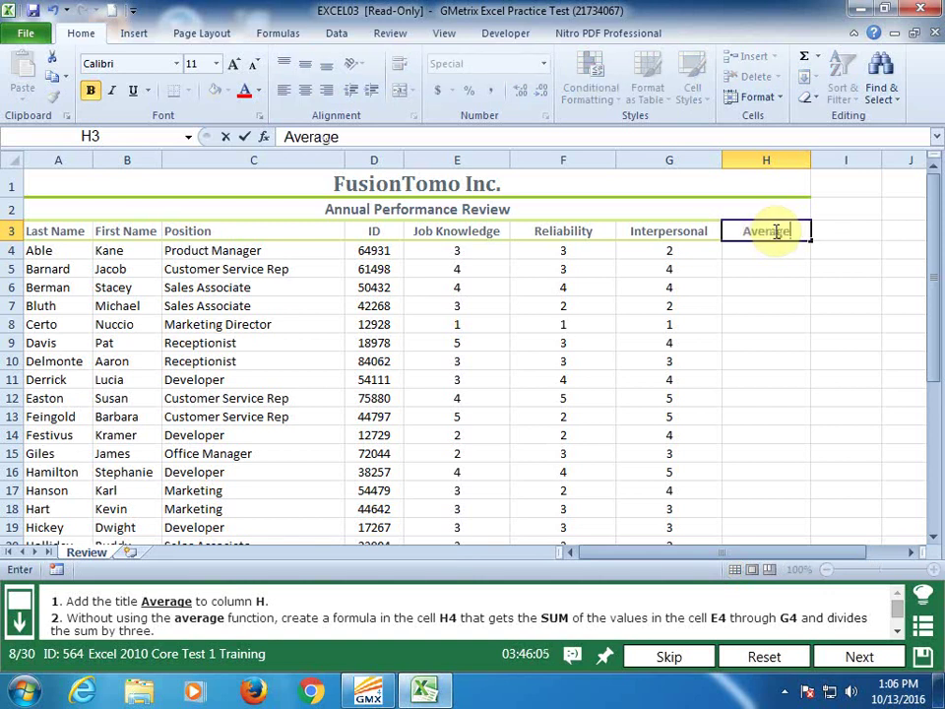
key("Return")
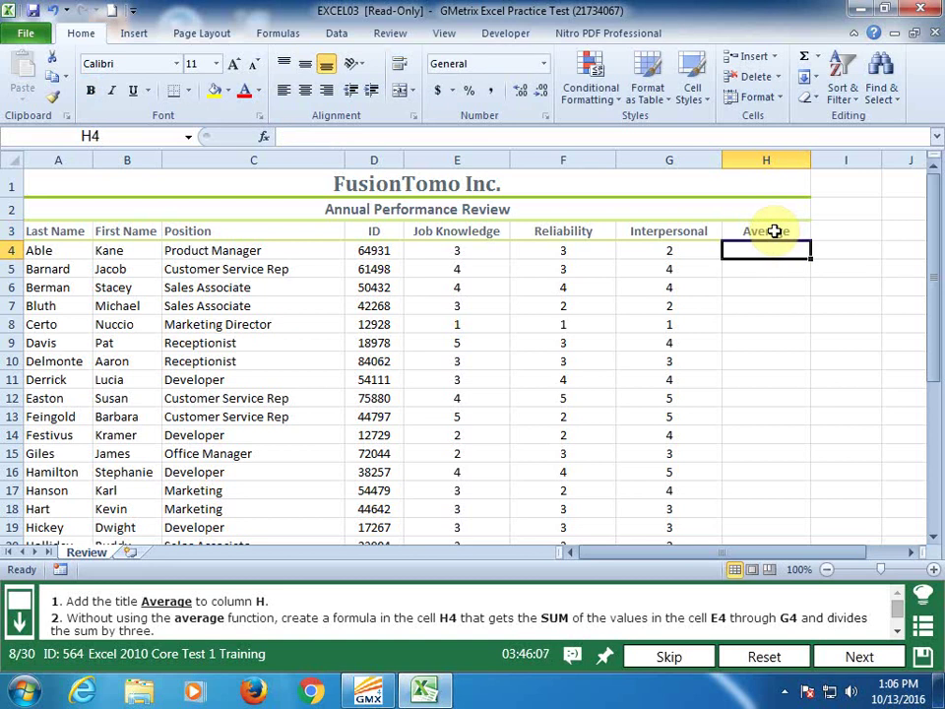
type("=")
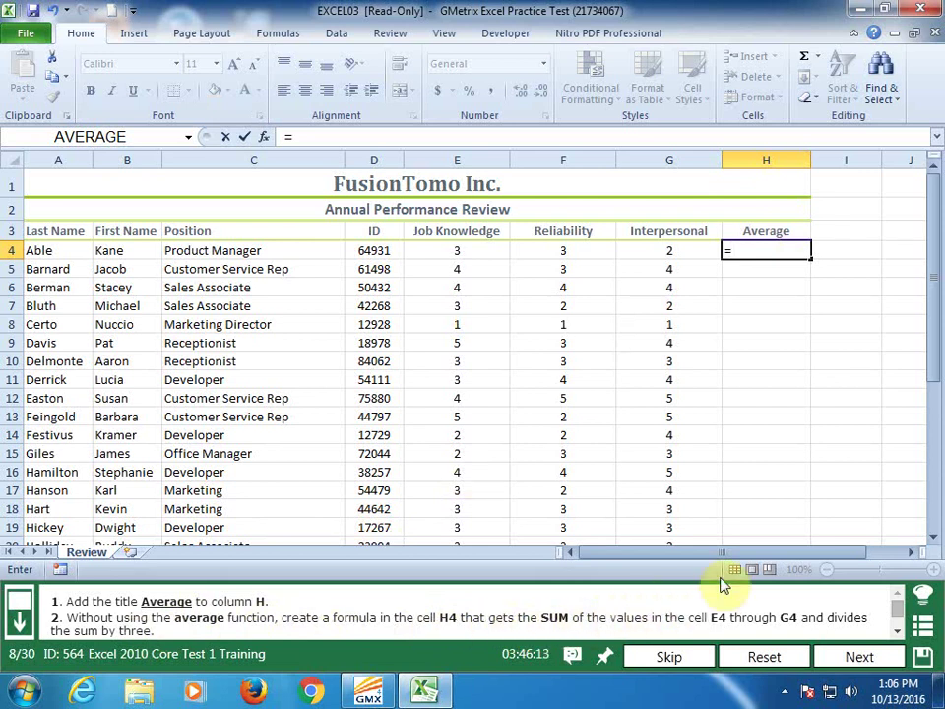
type("sum")
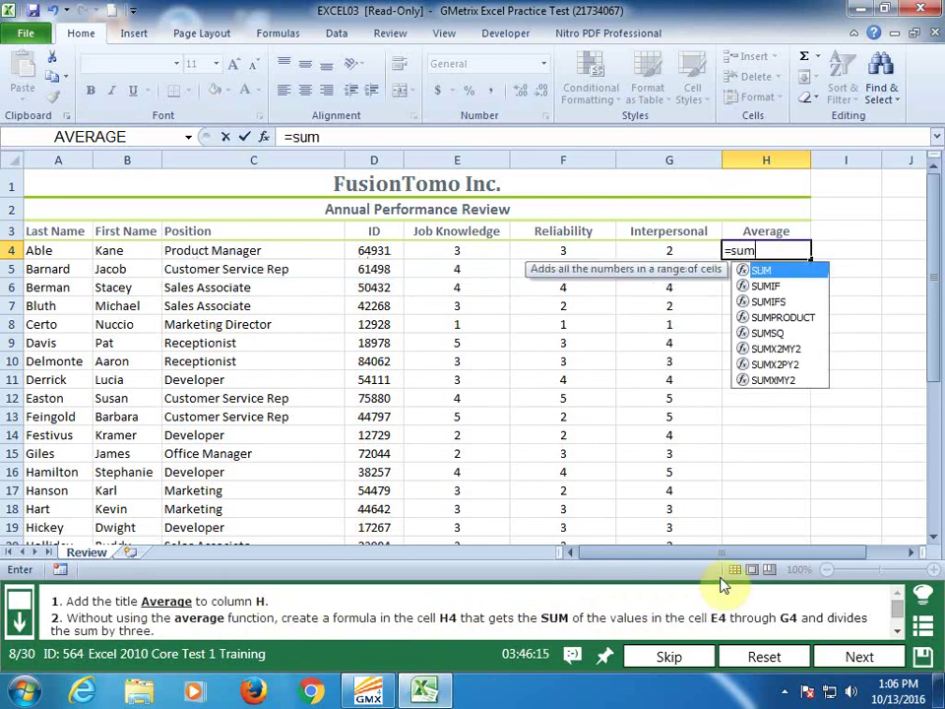
type("(")
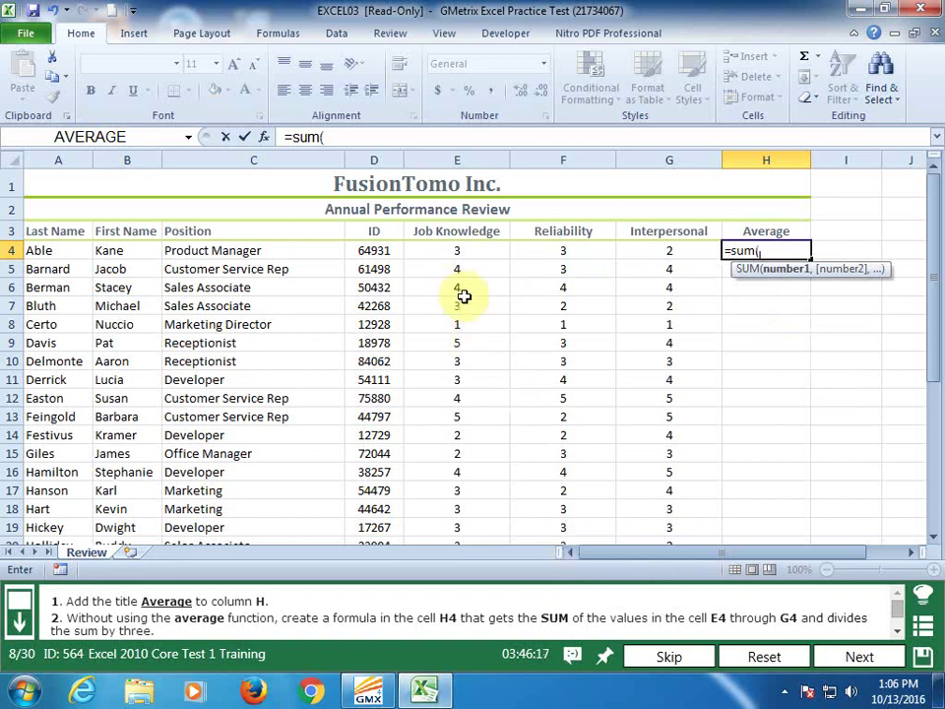
left_click_drag(465, 254, 653, 252)
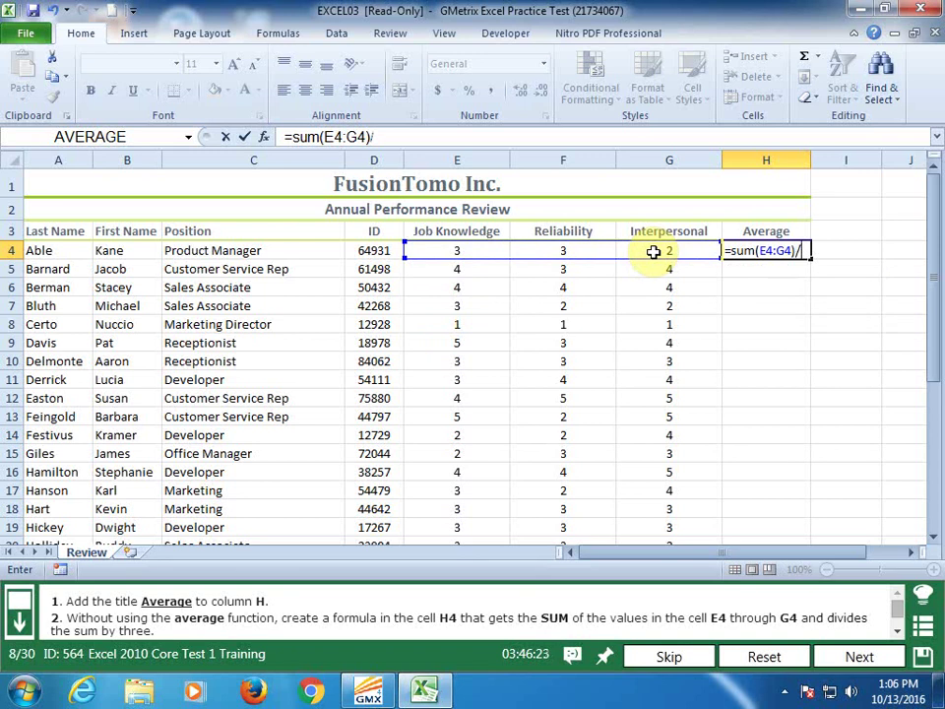
type("3")
key("Return")
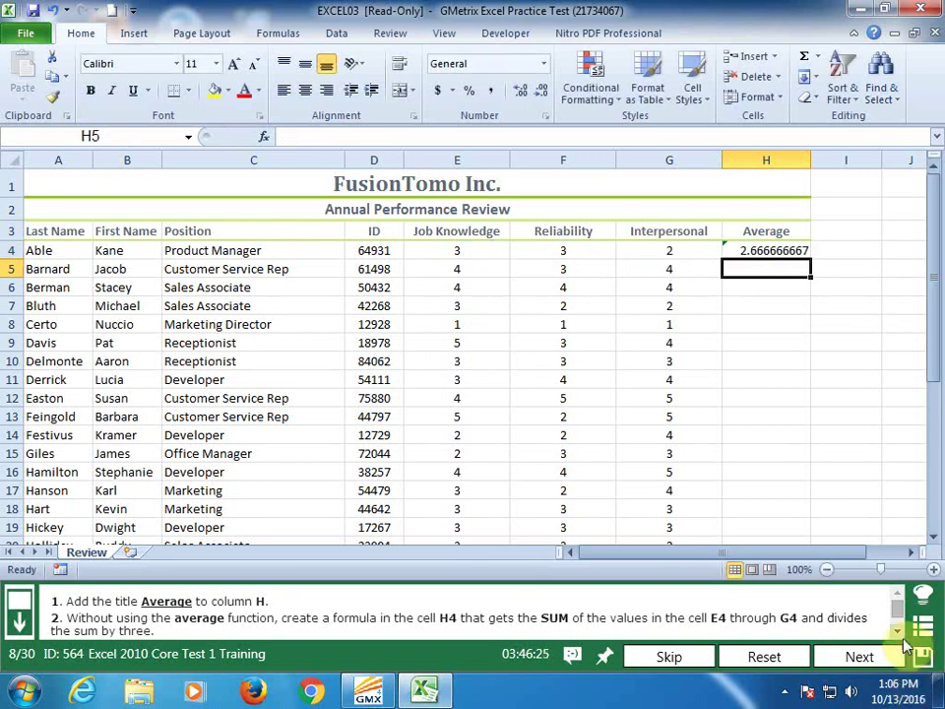
Fill the H4 averaging formula down column H through row 33
left_click(897, 627)
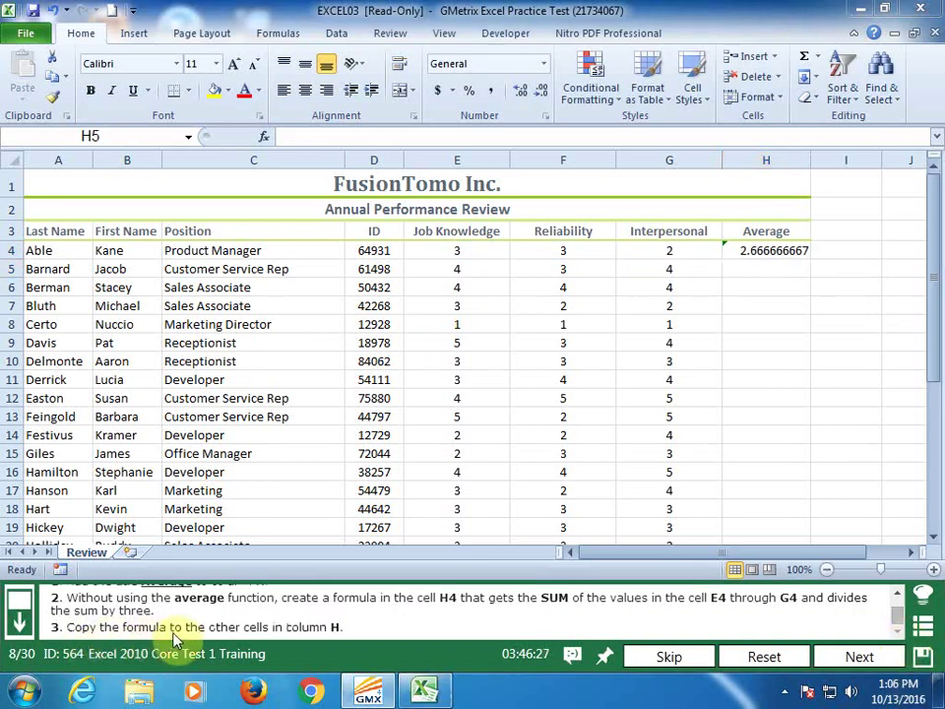
left_click(802, 250)
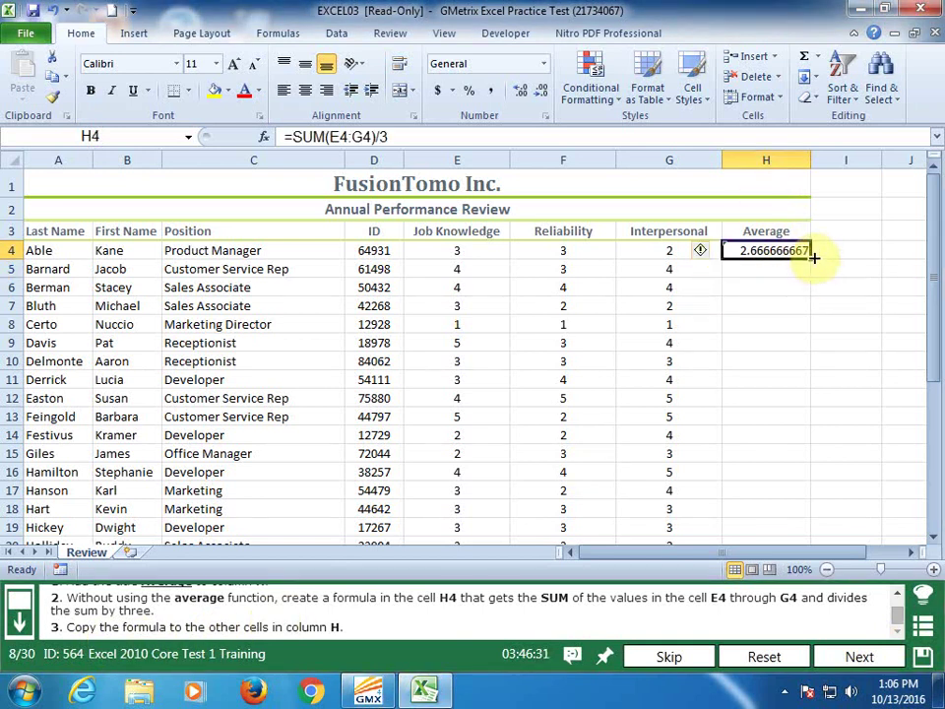
left_click_drag(813, 257, 835, 644)
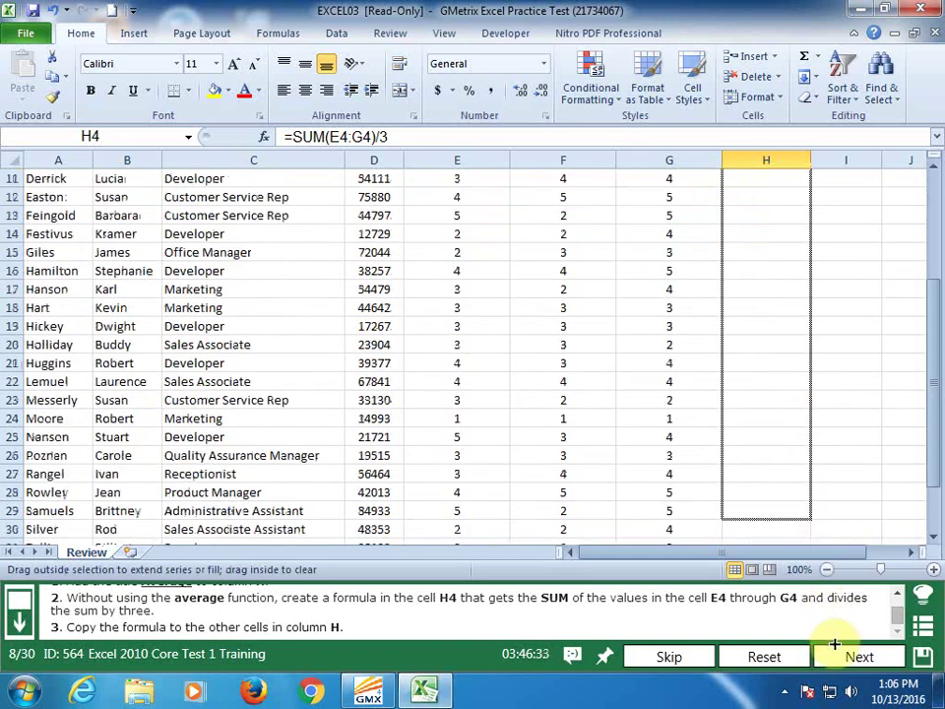
left_click_drag(835, 644, 803, 517)
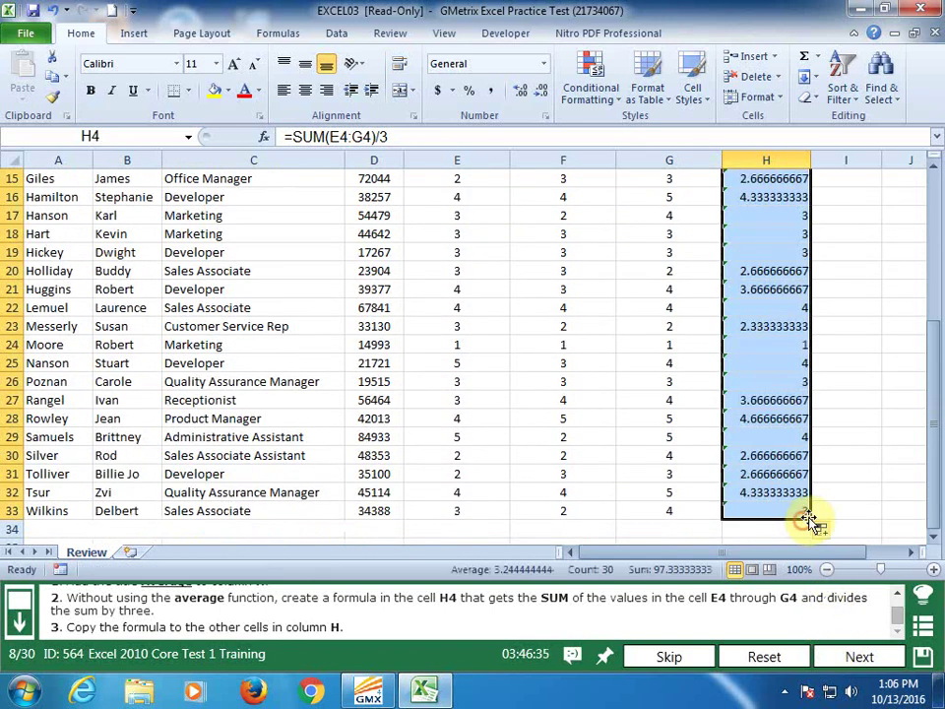
left_click(839, 460)
Submit the previous task and set the Annual Sales sheet to landscape orientation
left_click(860, 654)
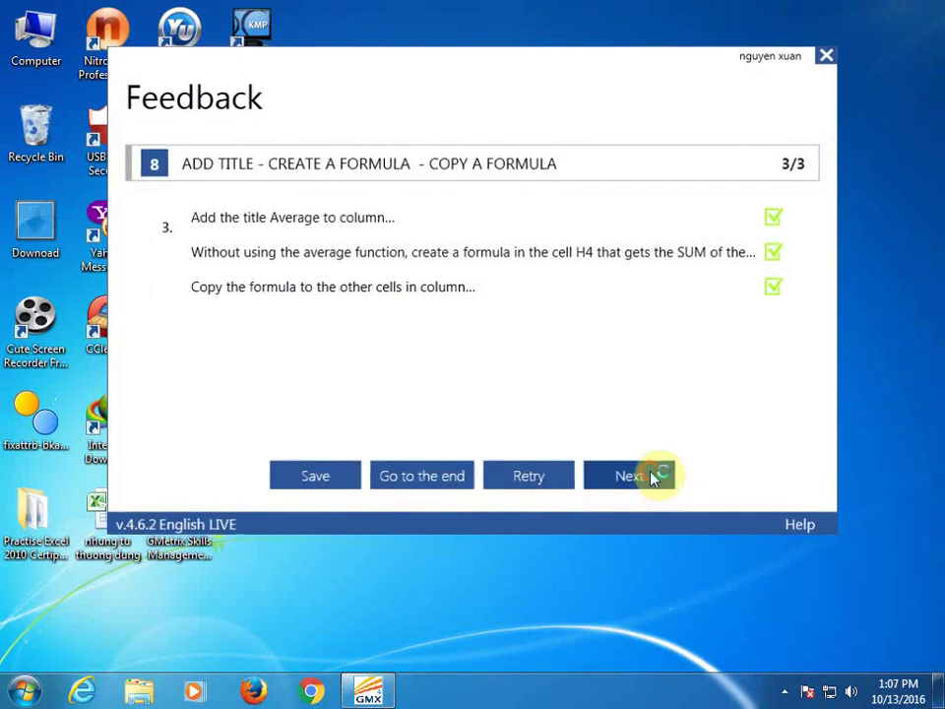
left_click(650, 472)
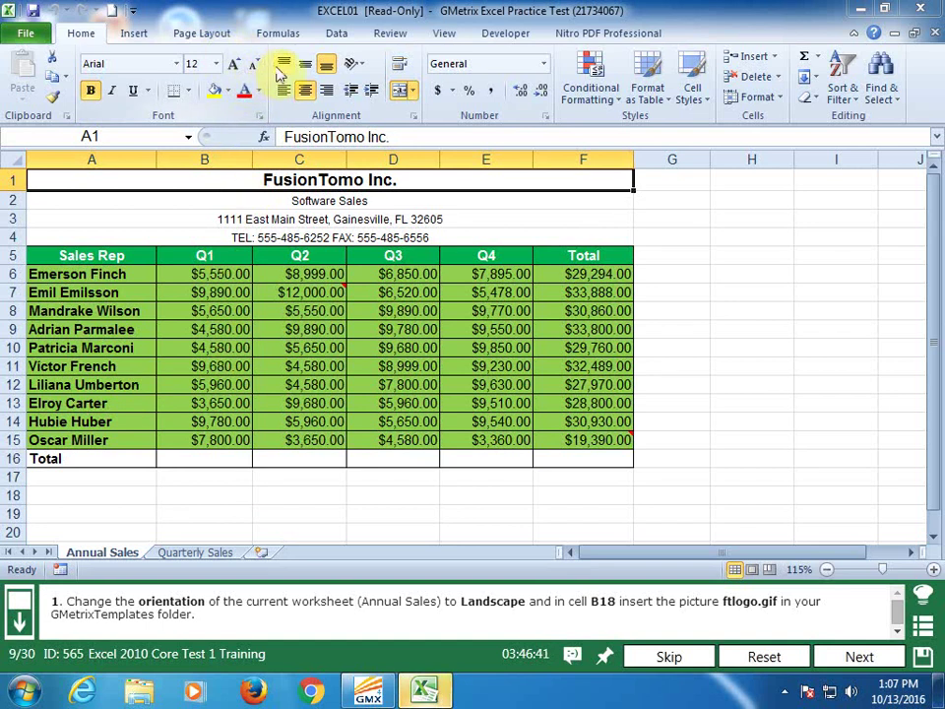
left_click(276, 32)
left_click(218, 32)
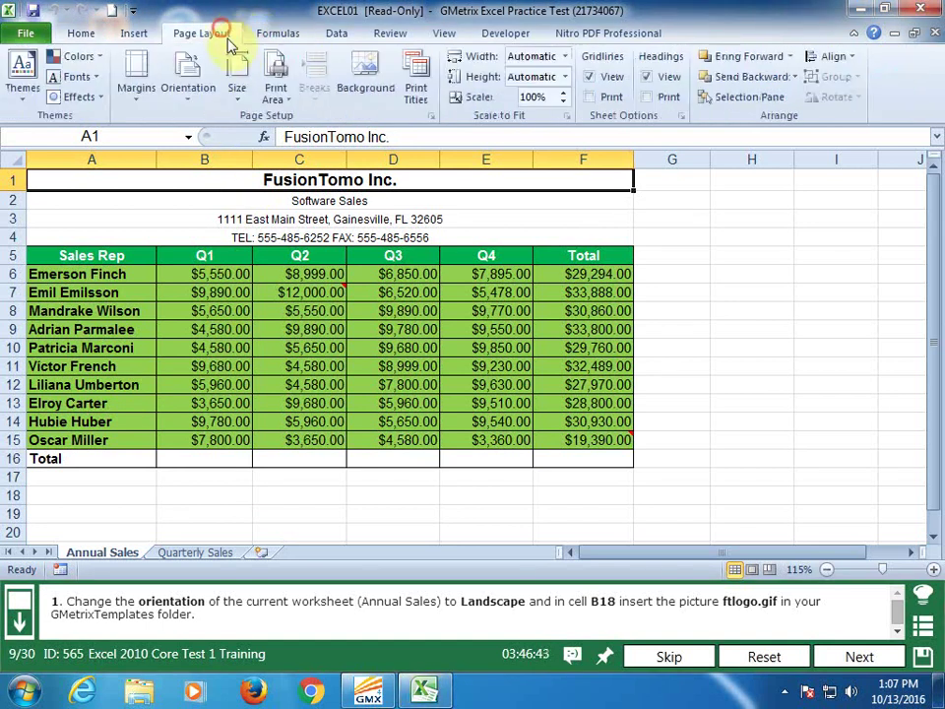
left_click(189, 84)
left_click(196, 168)
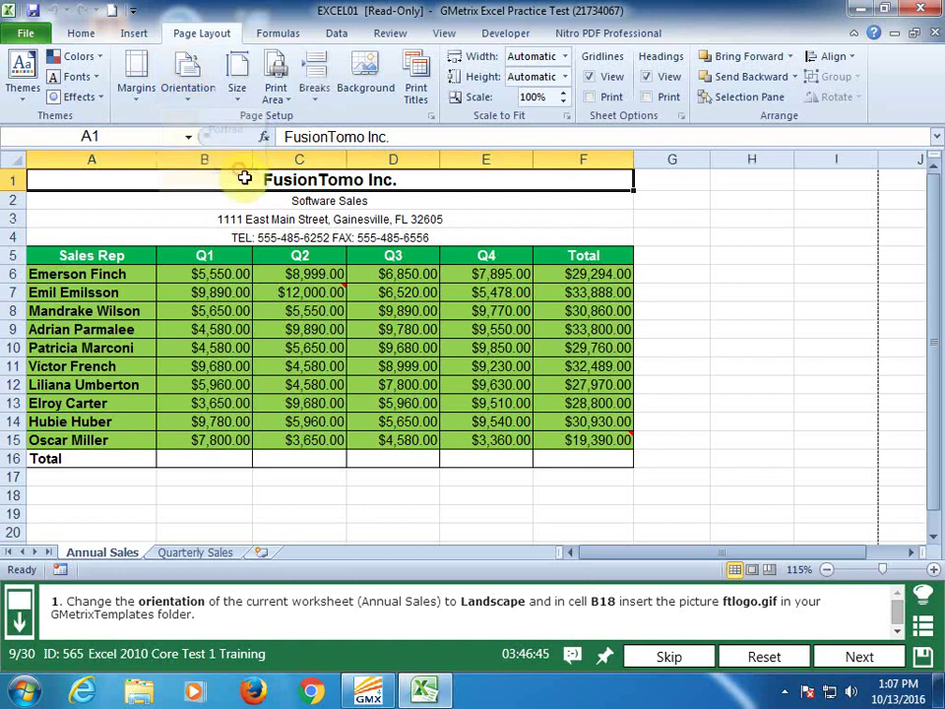
Insert the ftlogo picture from Documents\GMetrixTemplates at cell B18 and submit
left_click(110, 508)
left_click(209, 498)
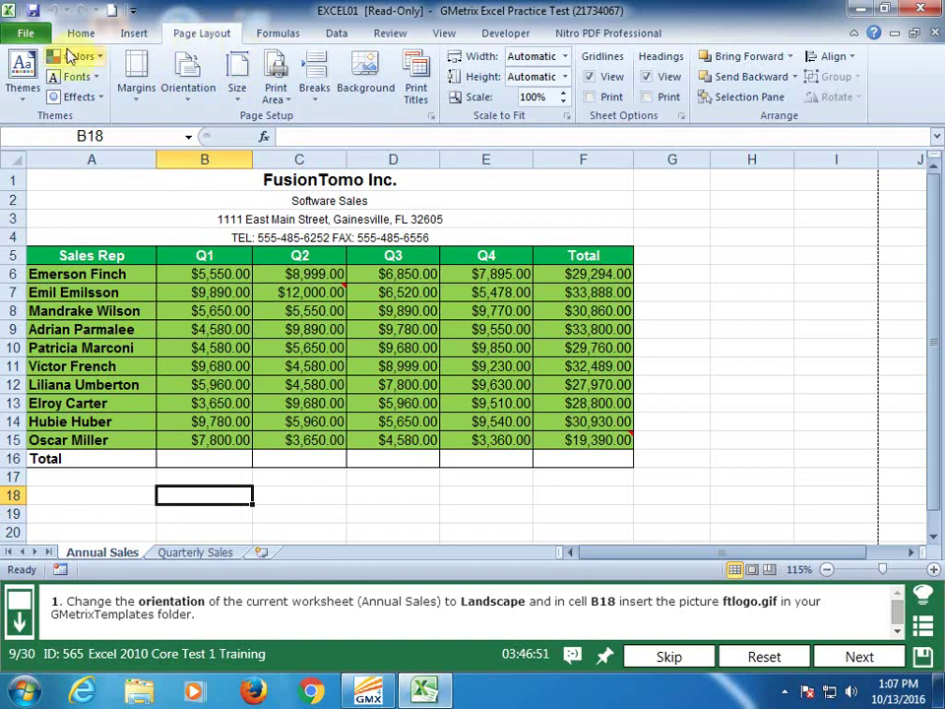
left_click(122, 38)
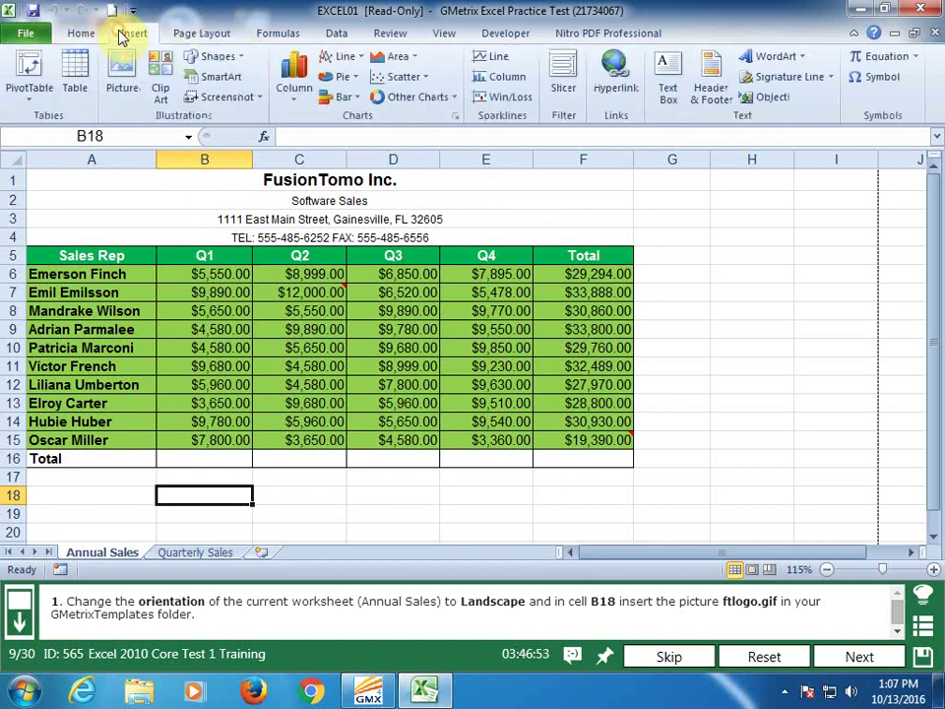
left_click(124, 77)
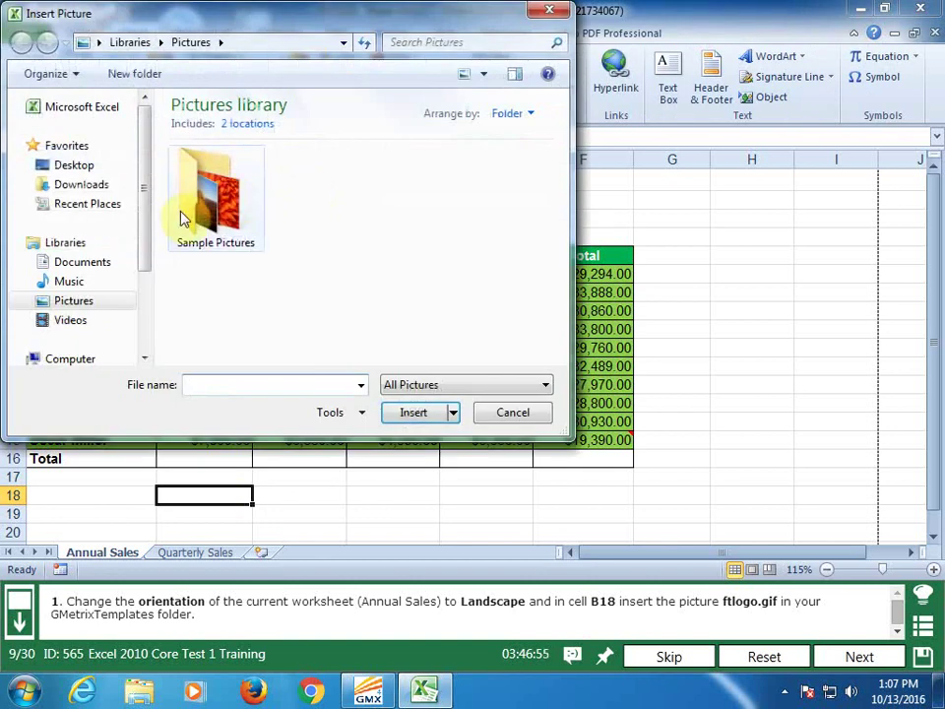
left_click(89, 262)
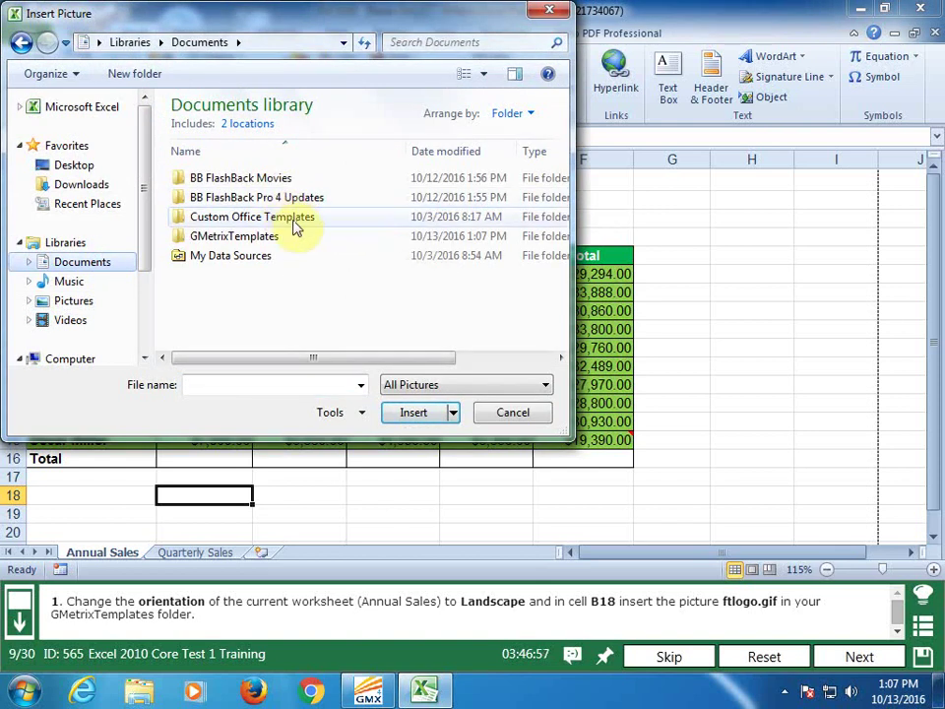
double_click(272, 237)
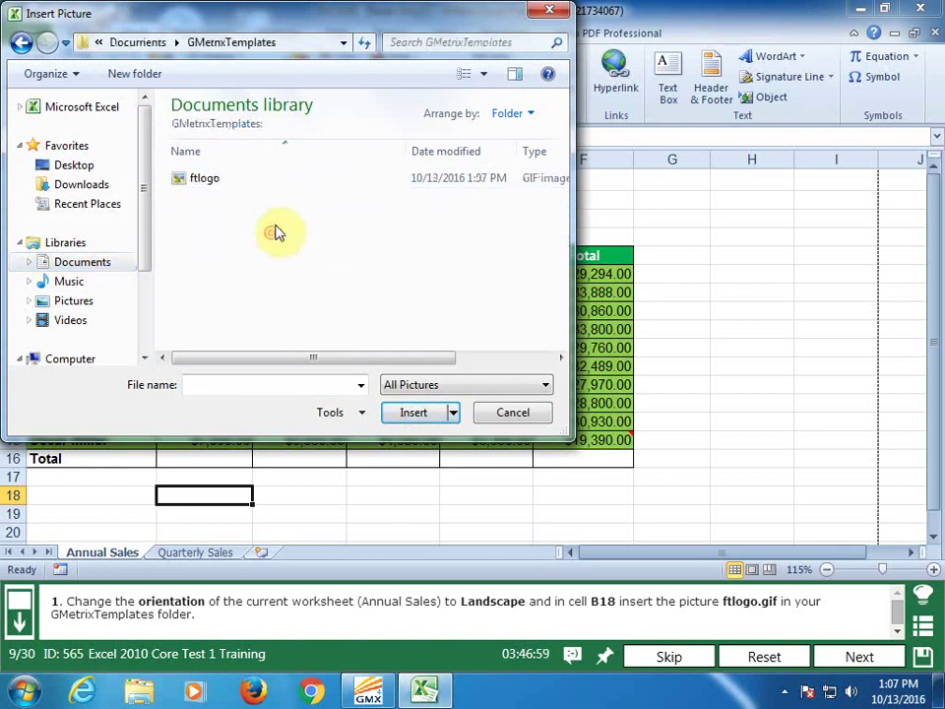
left_click(206, 179)
left_click(423, 411)
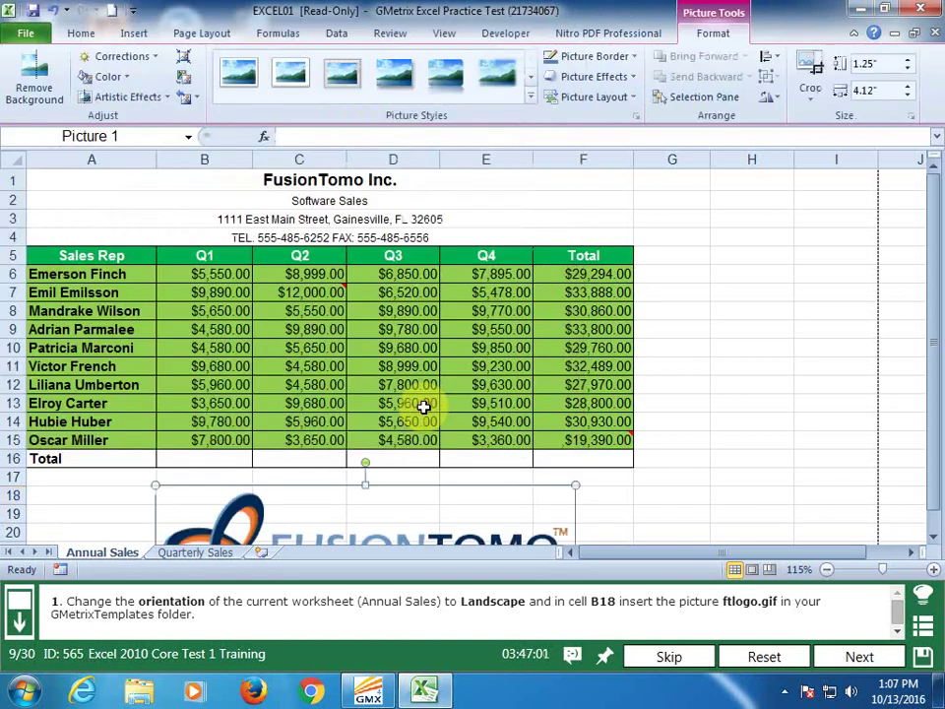
left_click(725, 479)
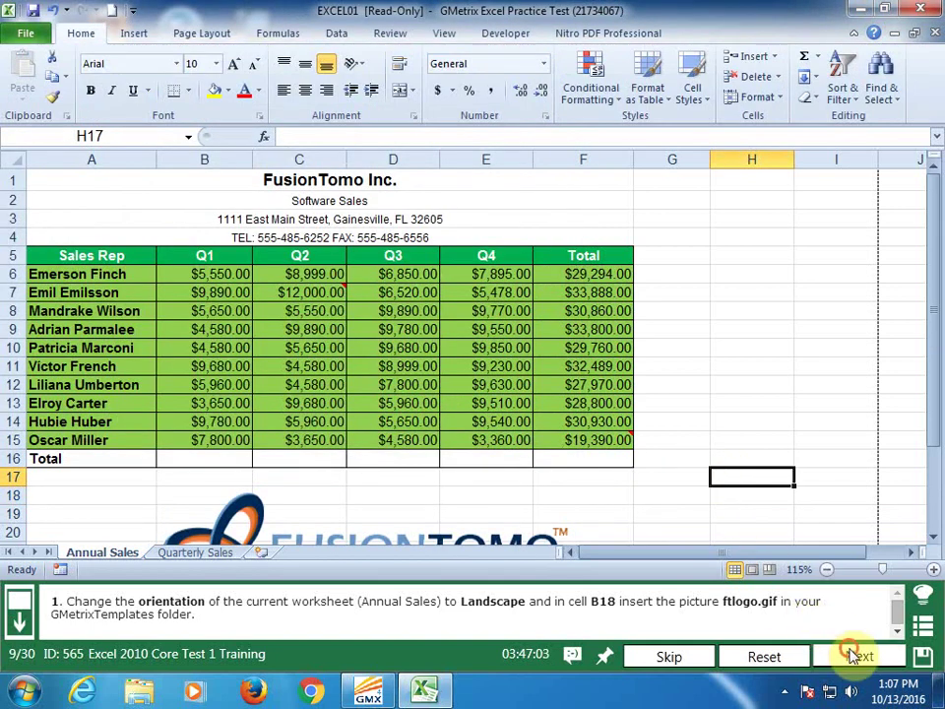
left_click(848, 656)
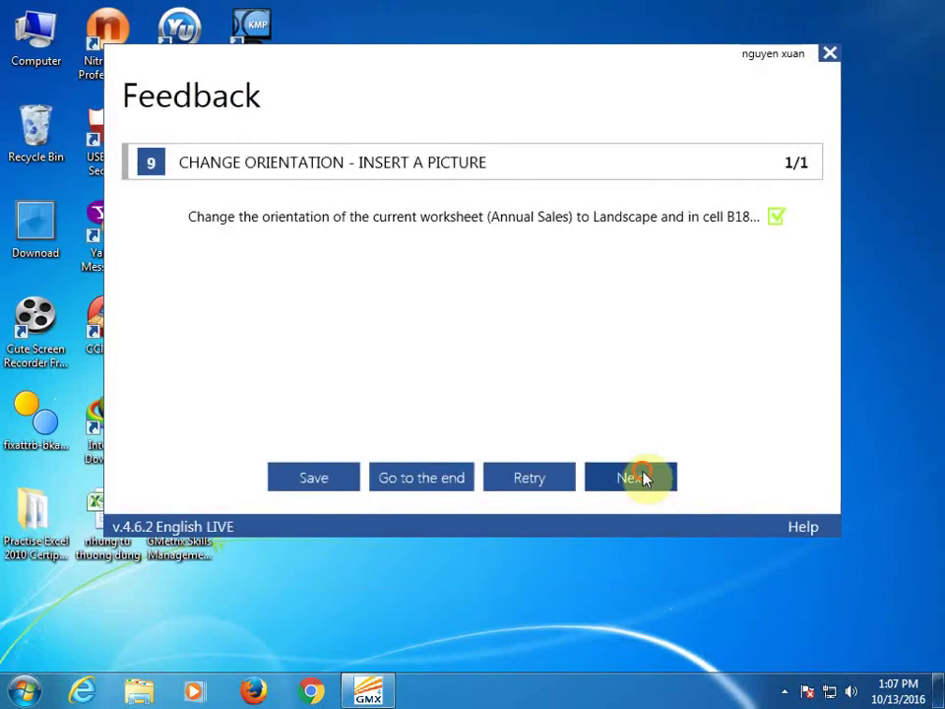
Enter =IF(D4>2500,1,0) in E4 and fill it down through E33
left_click(641, 478)
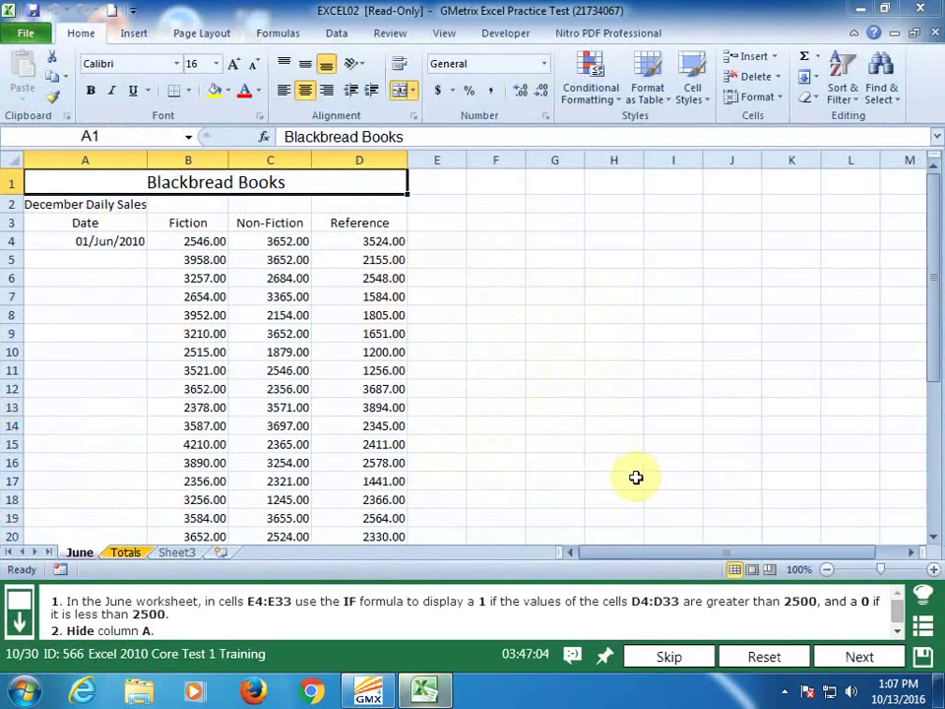
left_click(77, 247)
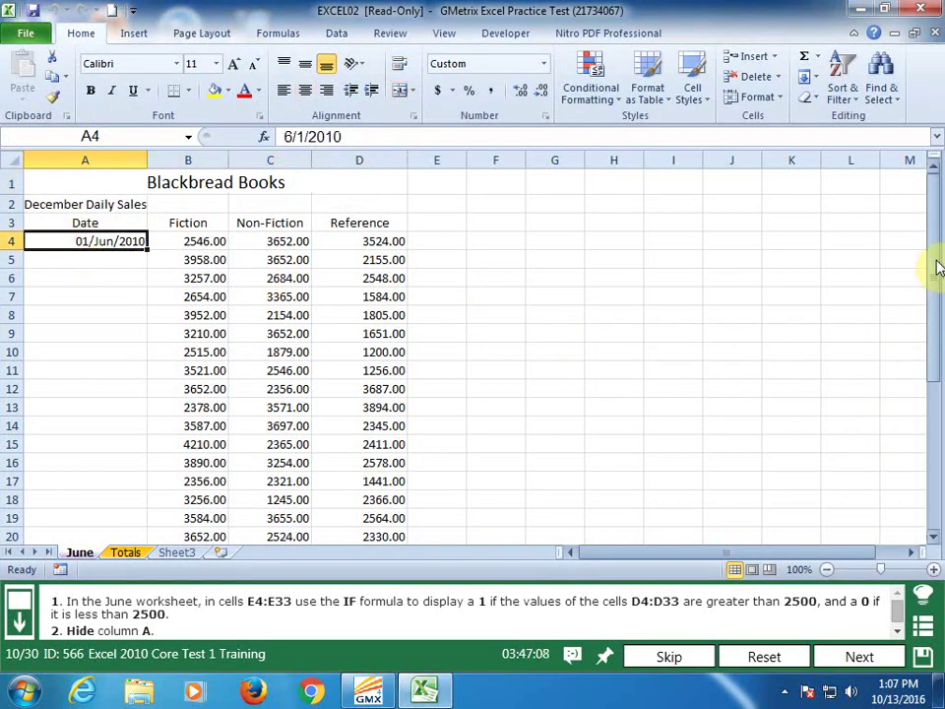
left_click(439, 239)
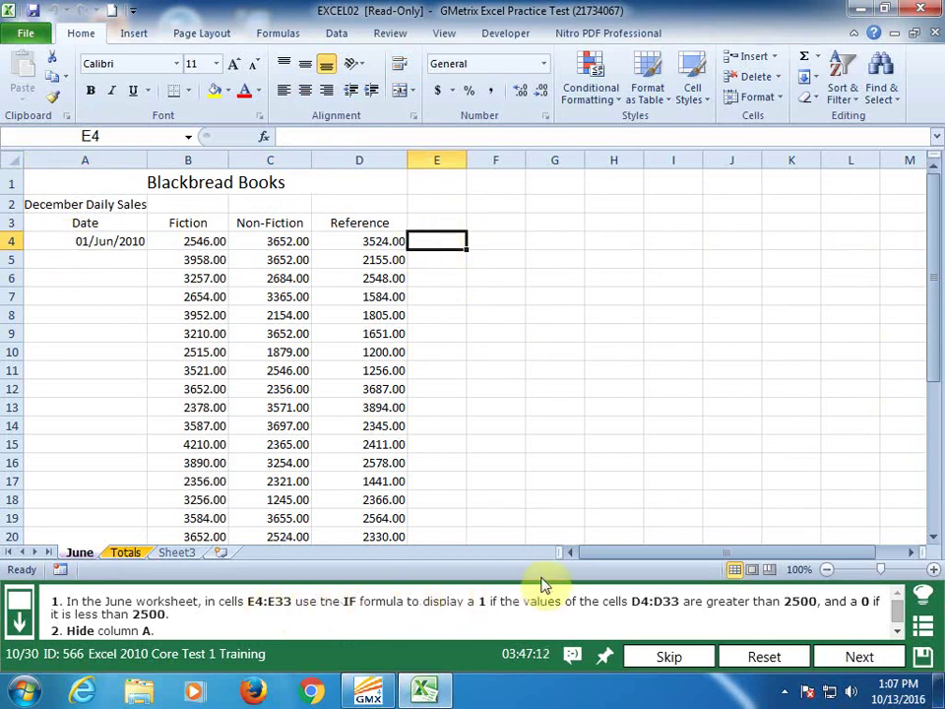
type("=")
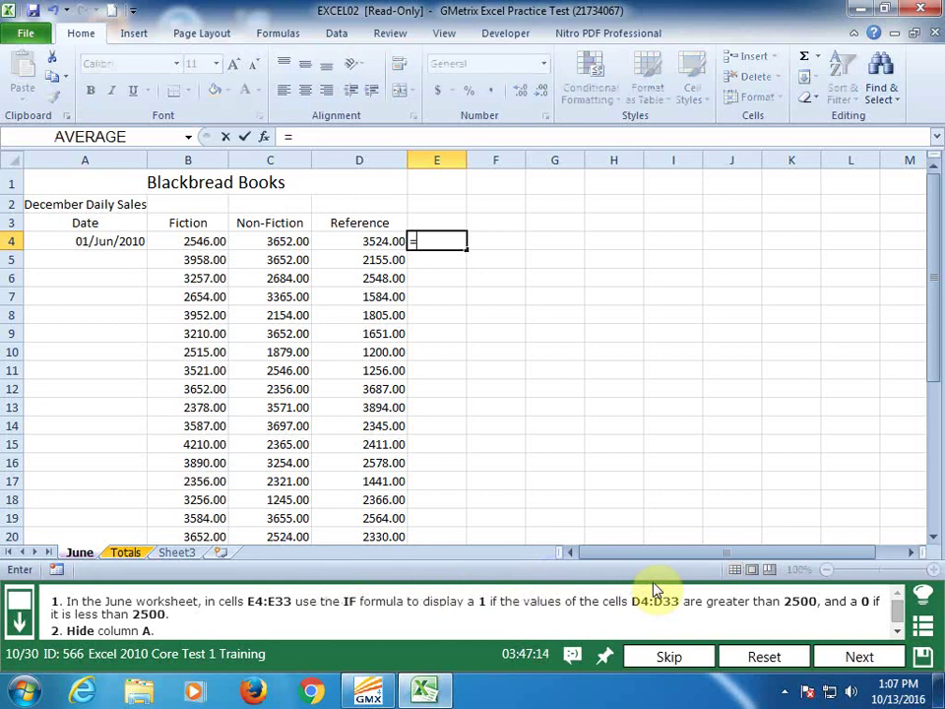
type("if")
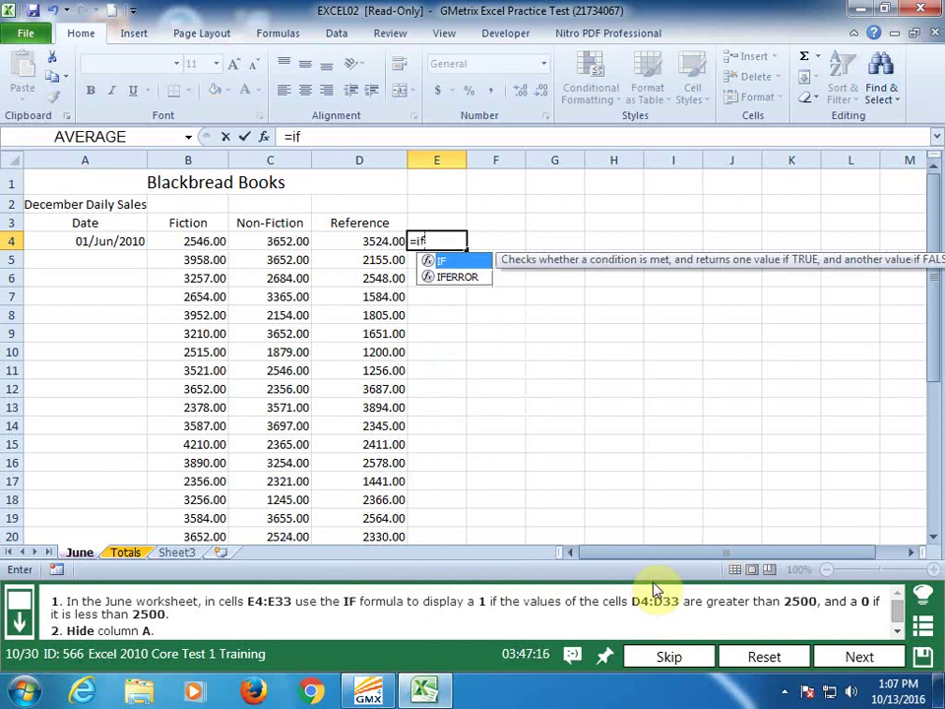
type("(")
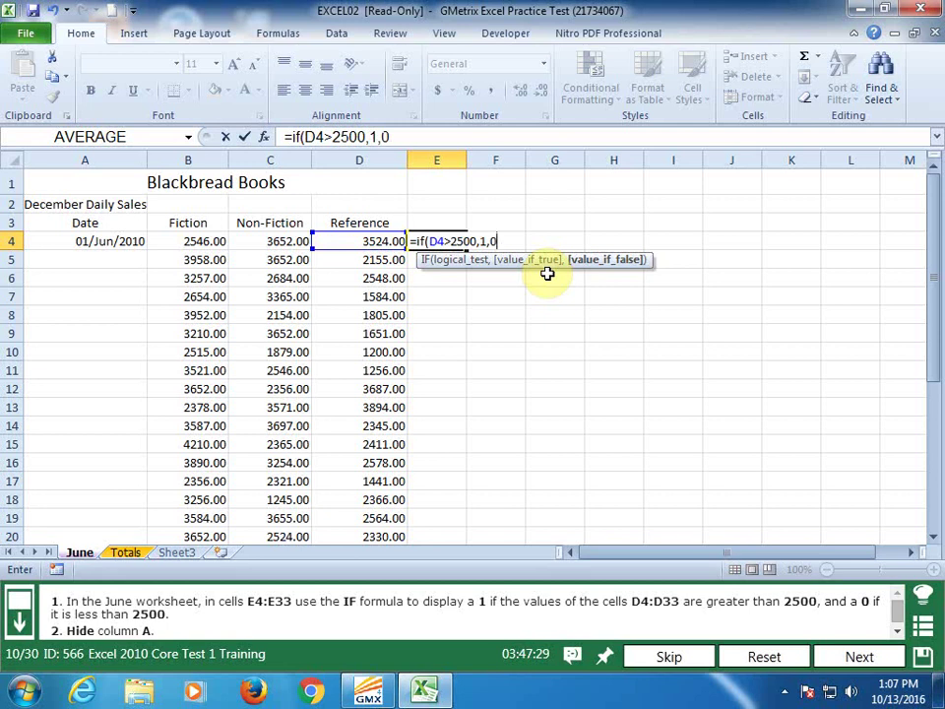
key("Return")
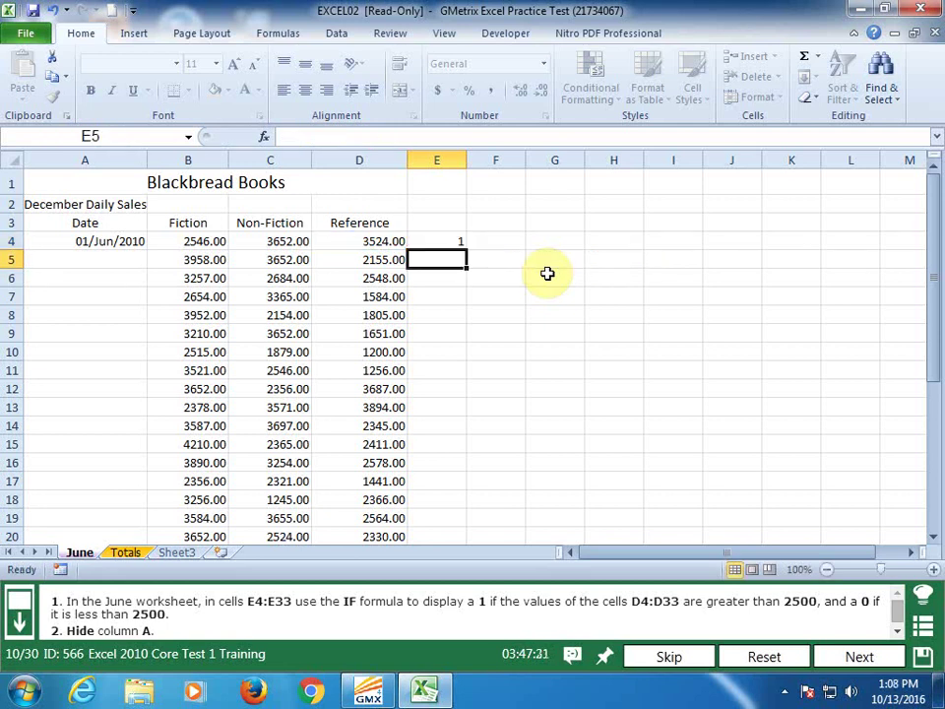
left_click(457, 238)
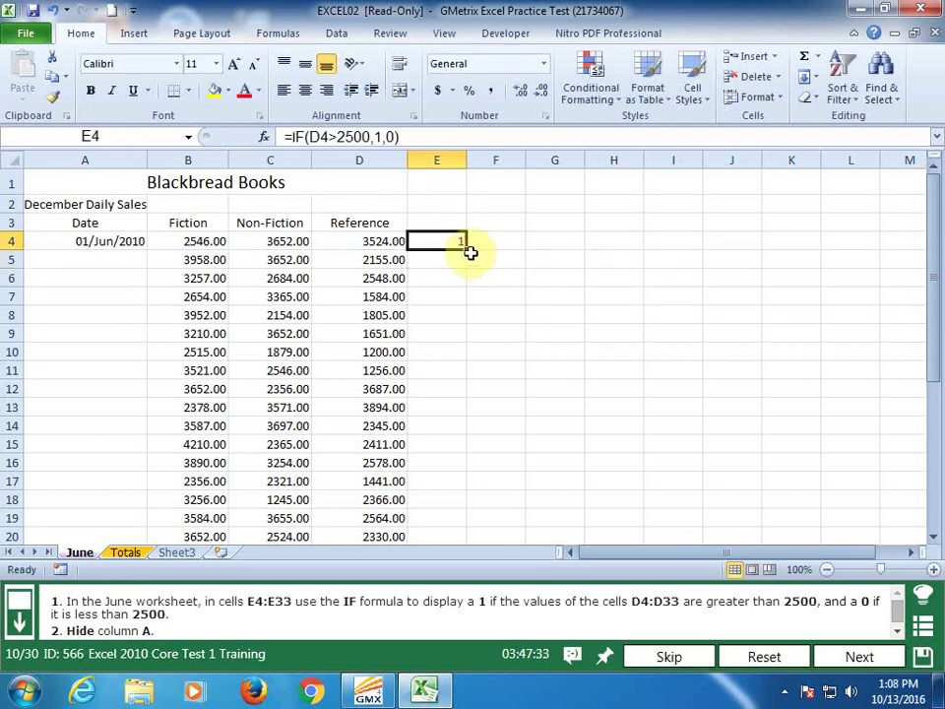
left_click_drag(469, 252, 453, 552)
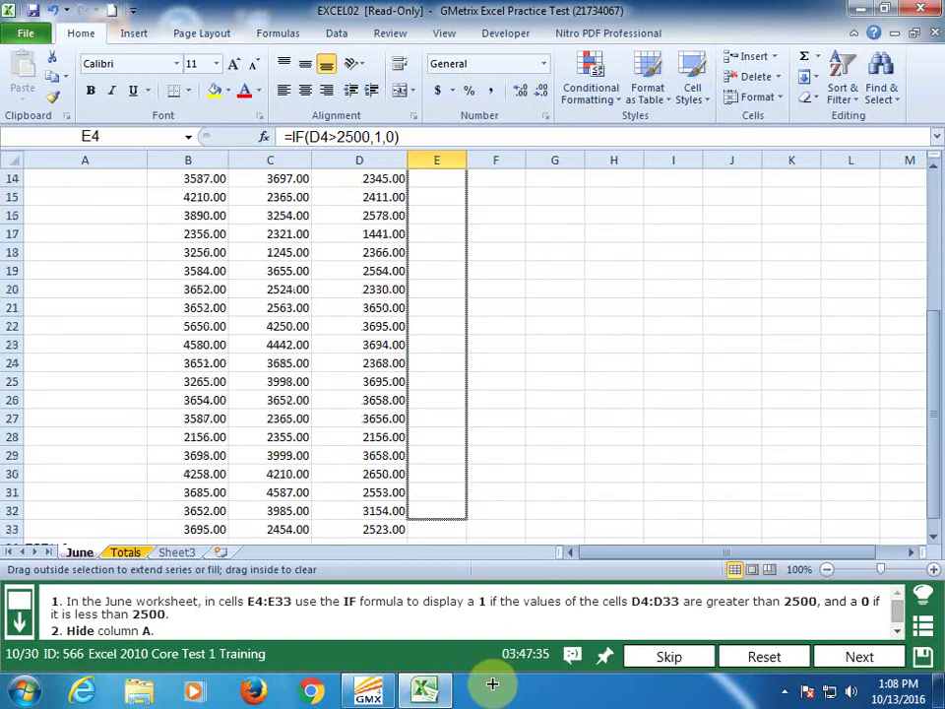
left_click_drag(445, 497, 445, 497)
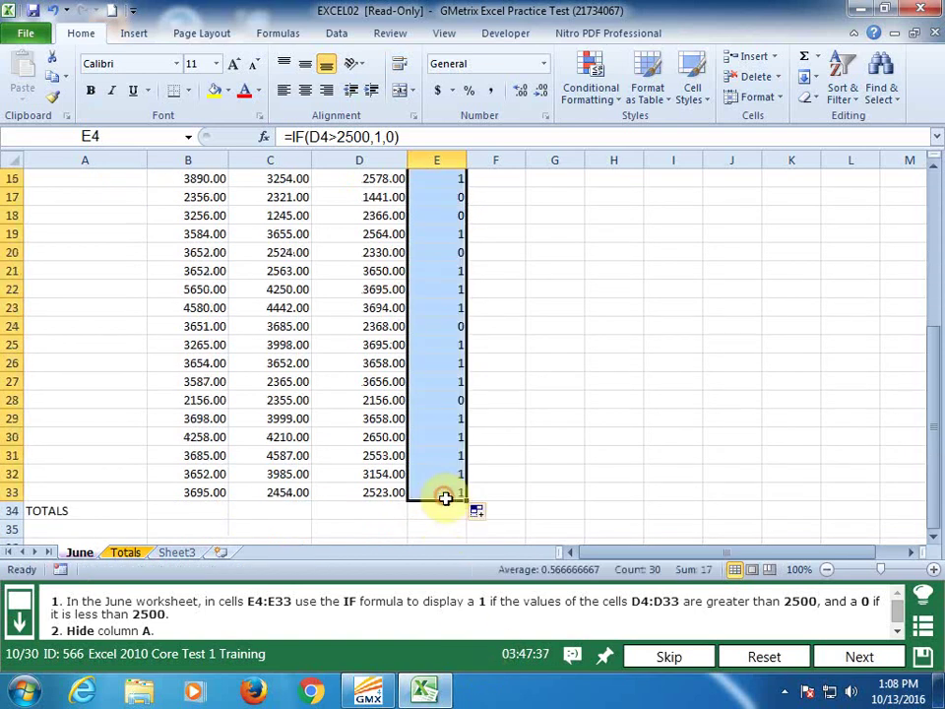
left_click(554, 454)
Hide column A on the June sheet
left_click(121, 150)
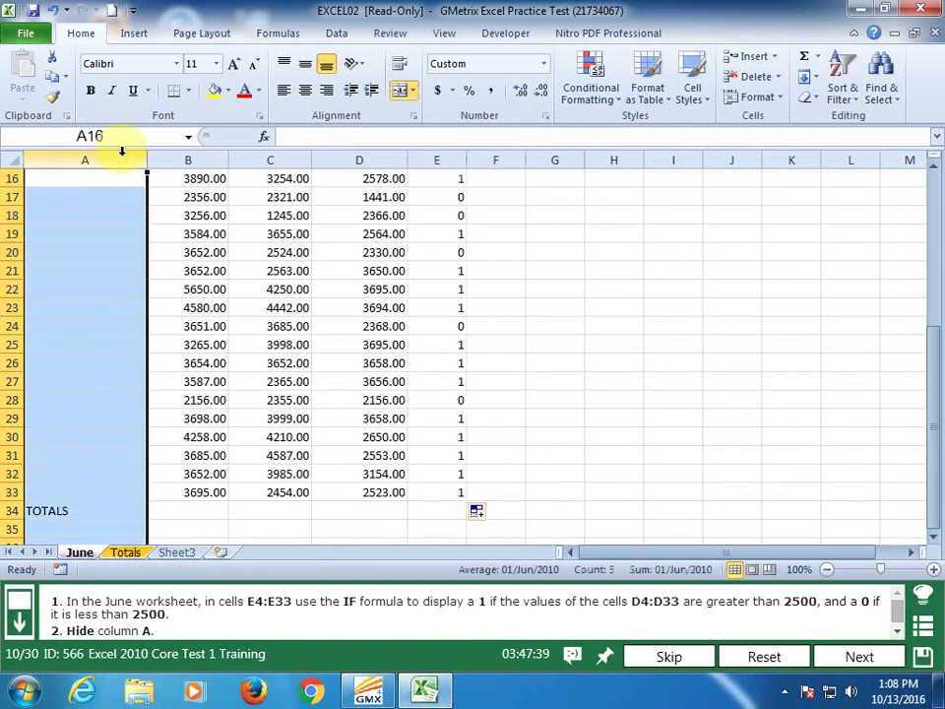
right_click(121, 151)
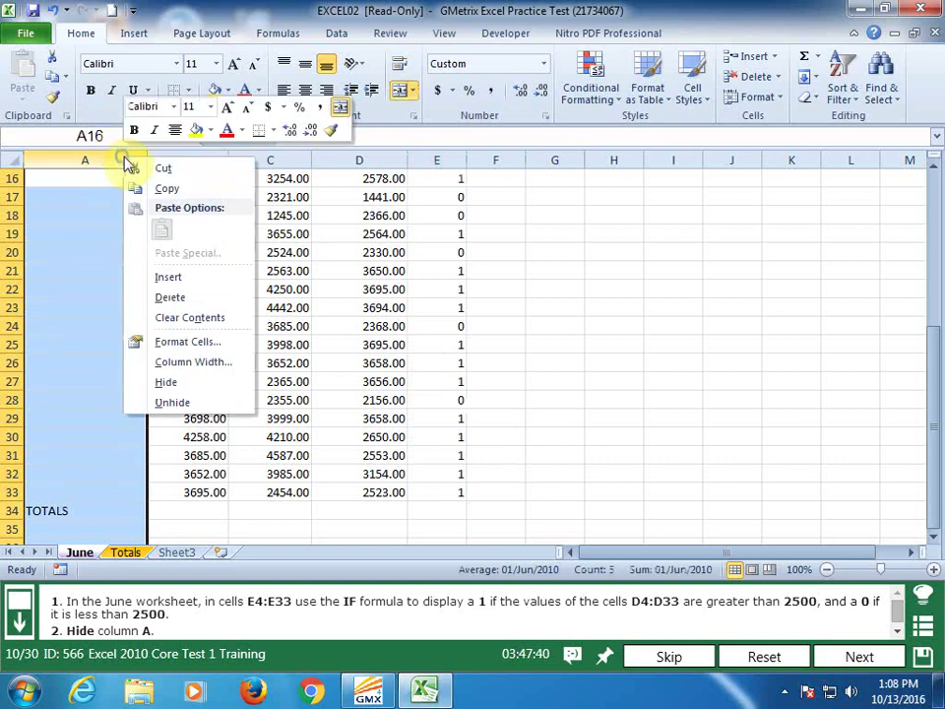
left_click(211, 382)
left_click(571, 397)
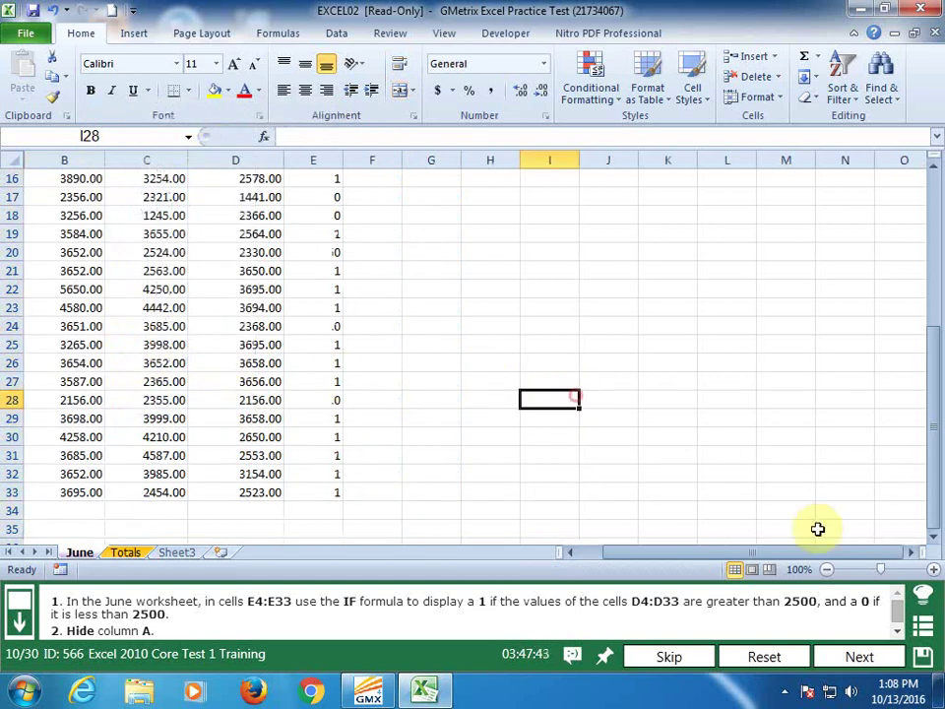
Submit the previous task and freeze the first column of the sheet
left_click(886, 657)
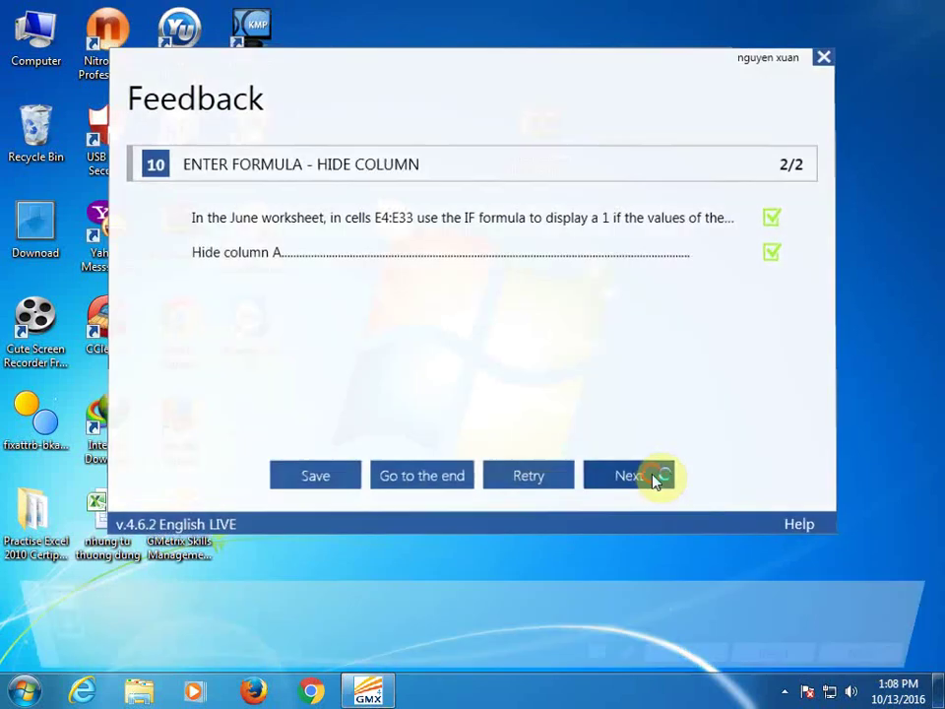
left_click(655, 479)
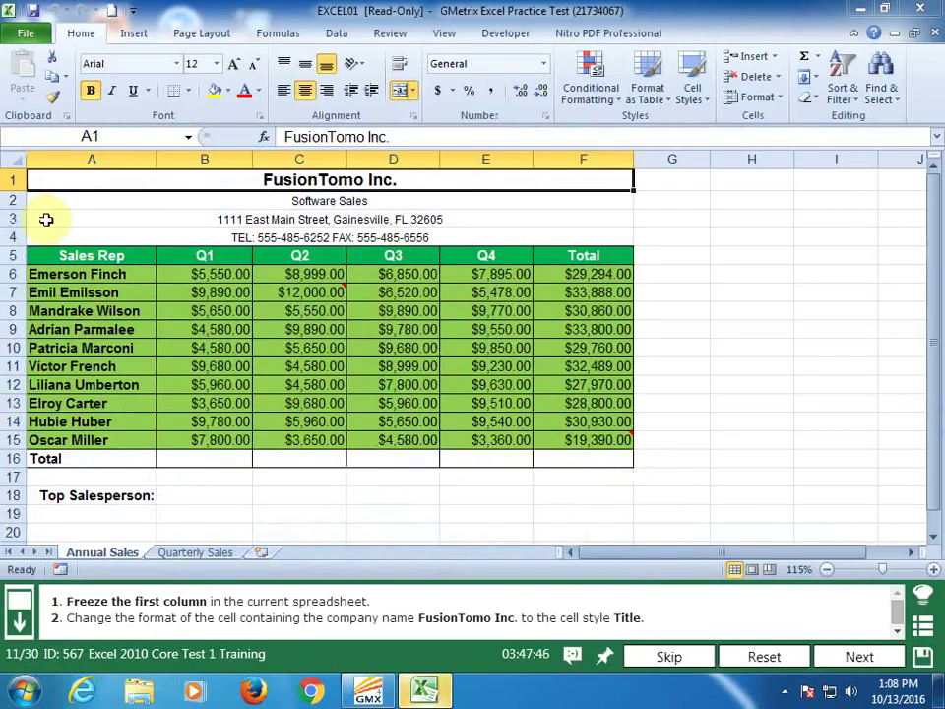
left_click(8, 180)
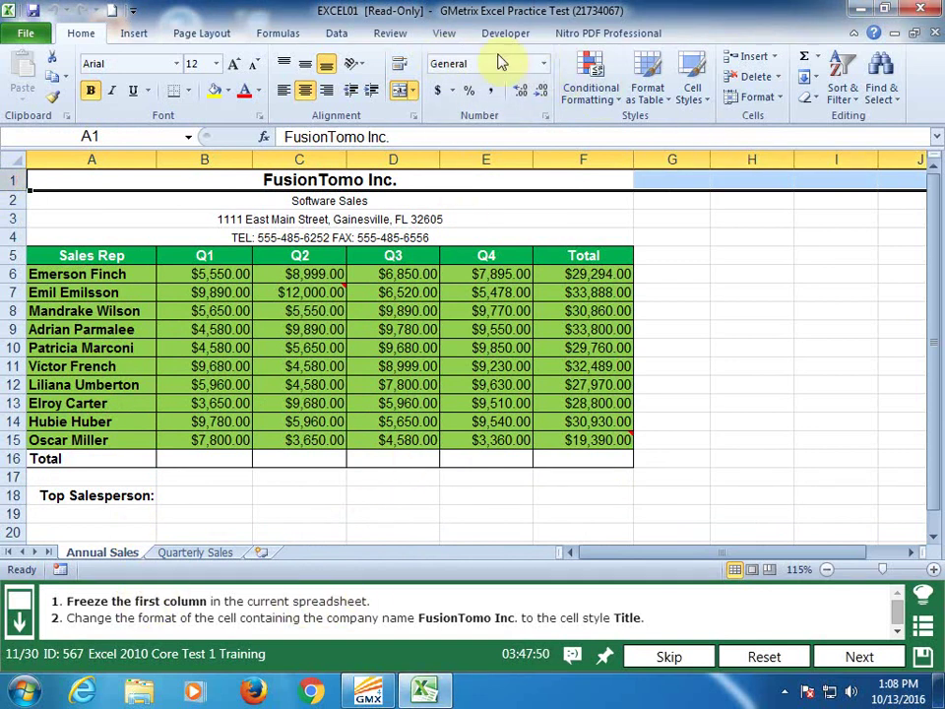
left_click(446, 35)
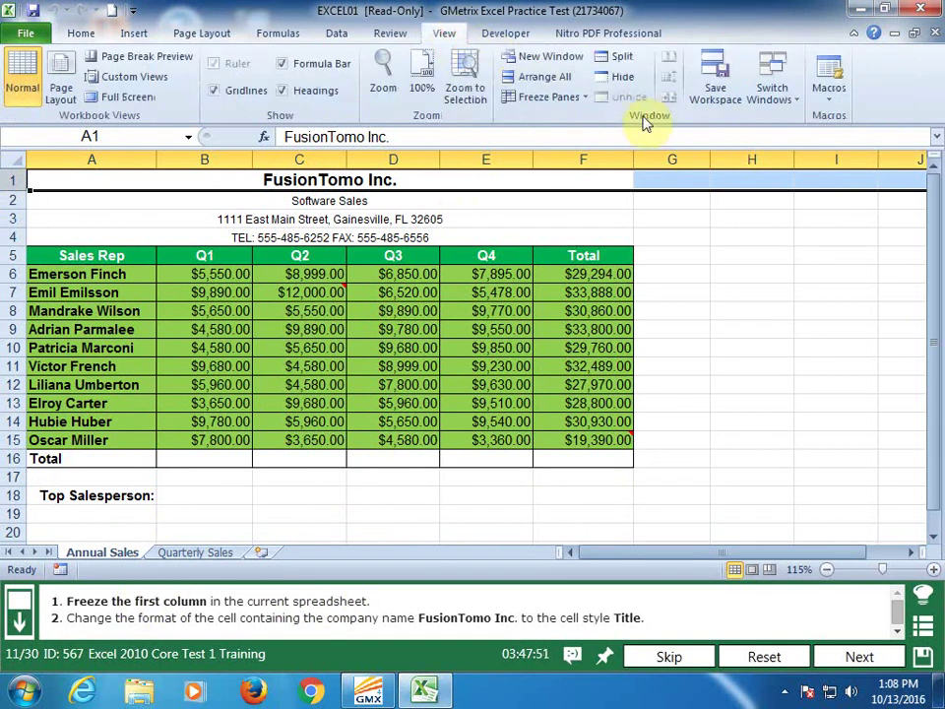
left_click(580, 102)
left_click(611, 170)
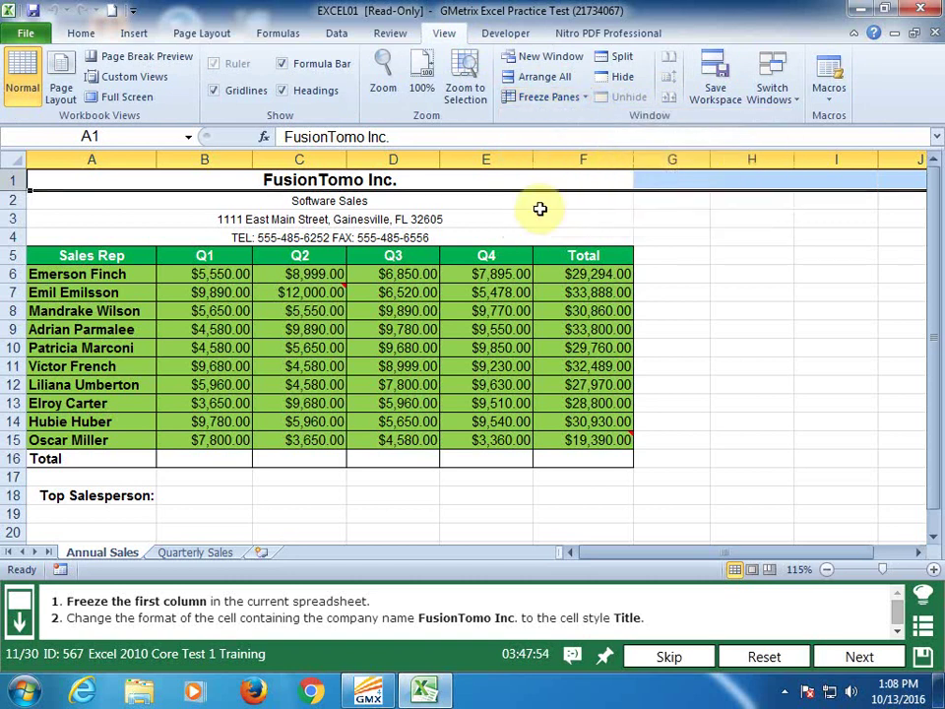
left_click(583, 99)
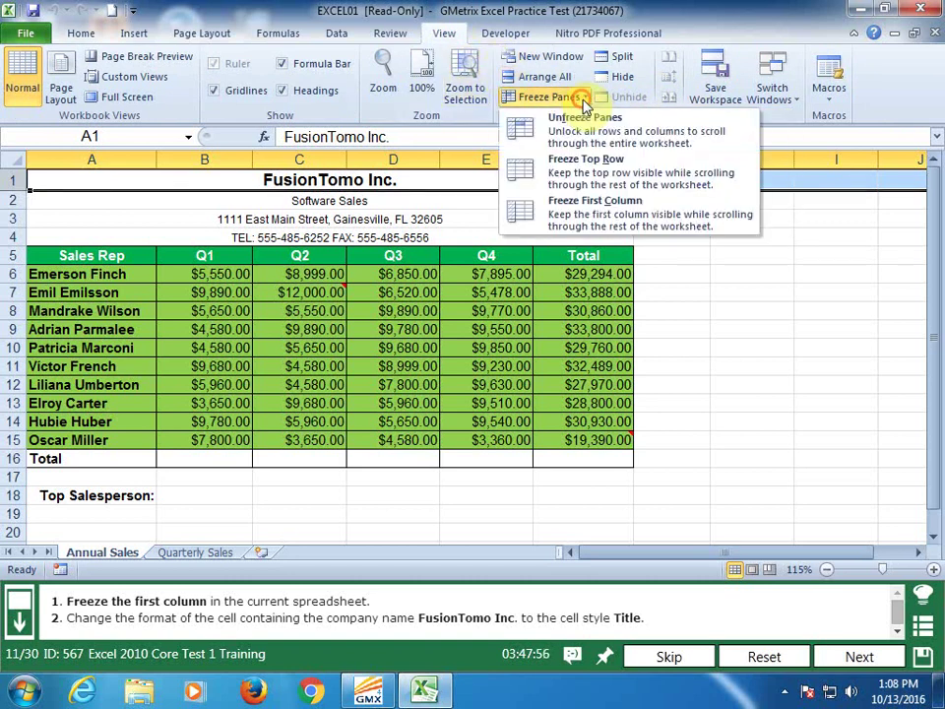
left_click(620, 214)
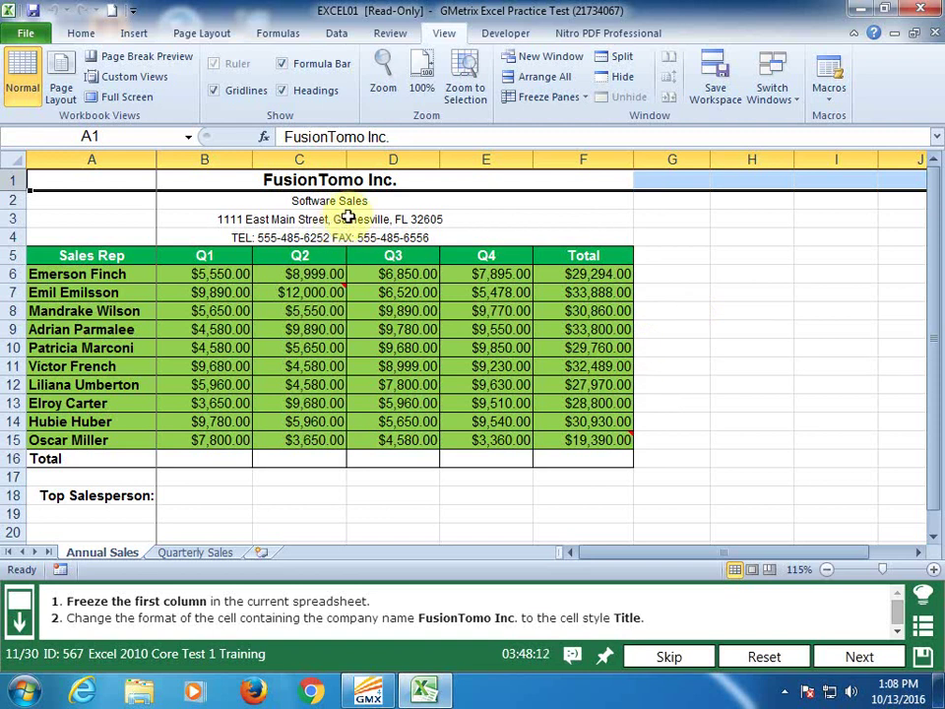
Apply the Title cell style to the FusionTomo Inc. name and submit the task
left_click(429, 183)
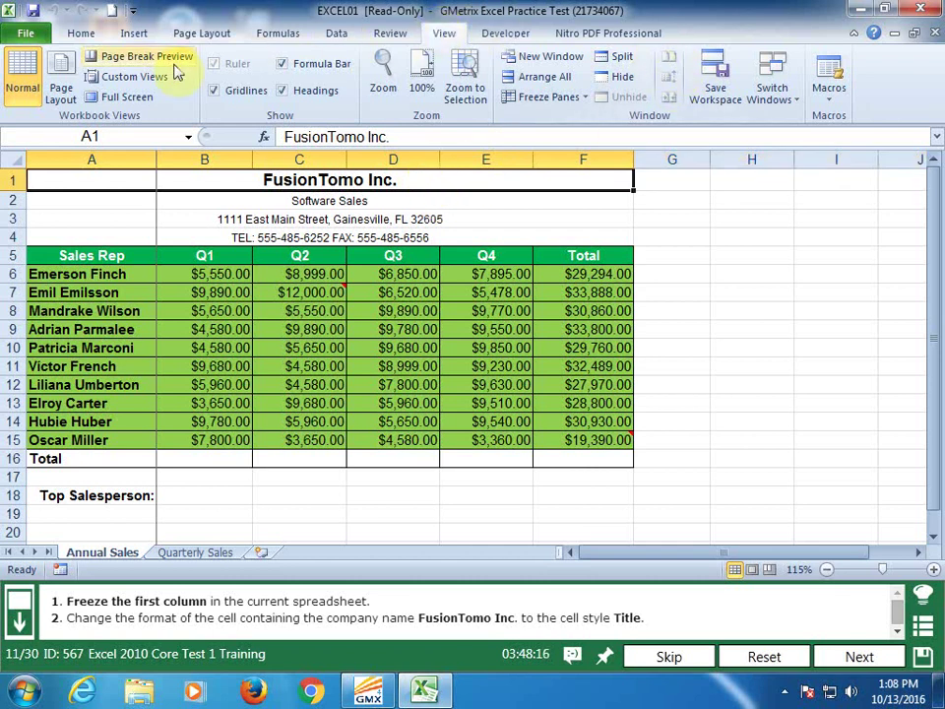
left_click(89, 35)
left_click(694, 99)
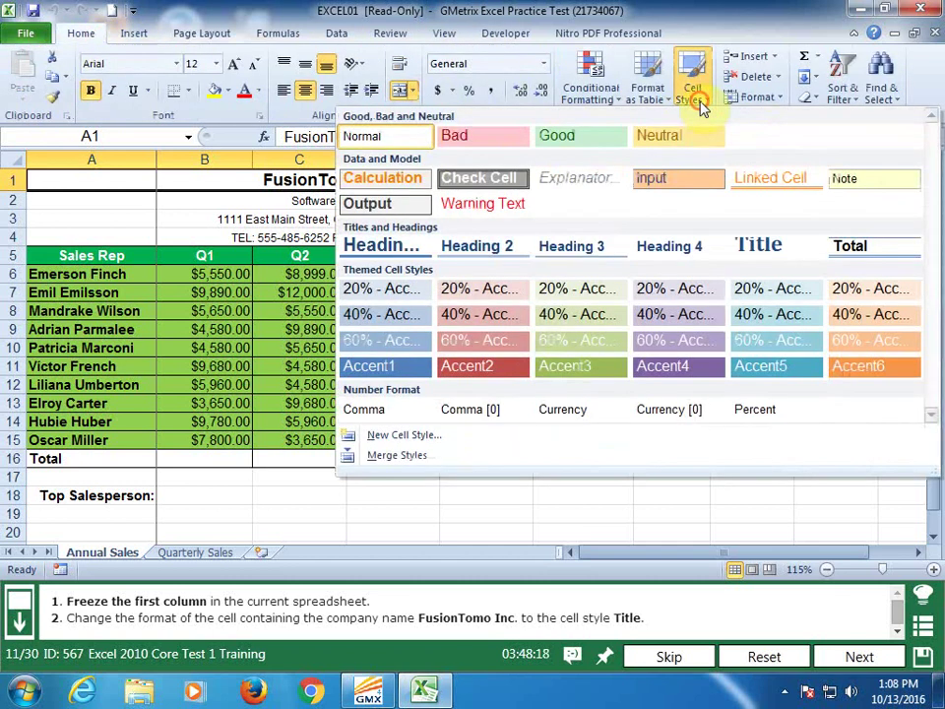
left_click(776, 242)
left_click(778, 368)
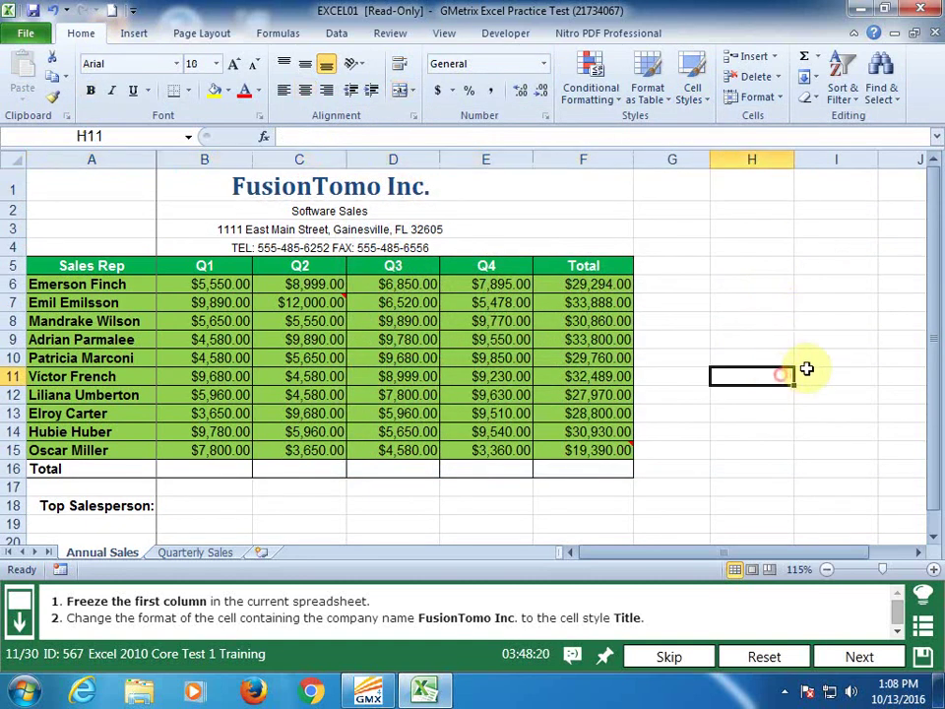
left_click(890, 657)
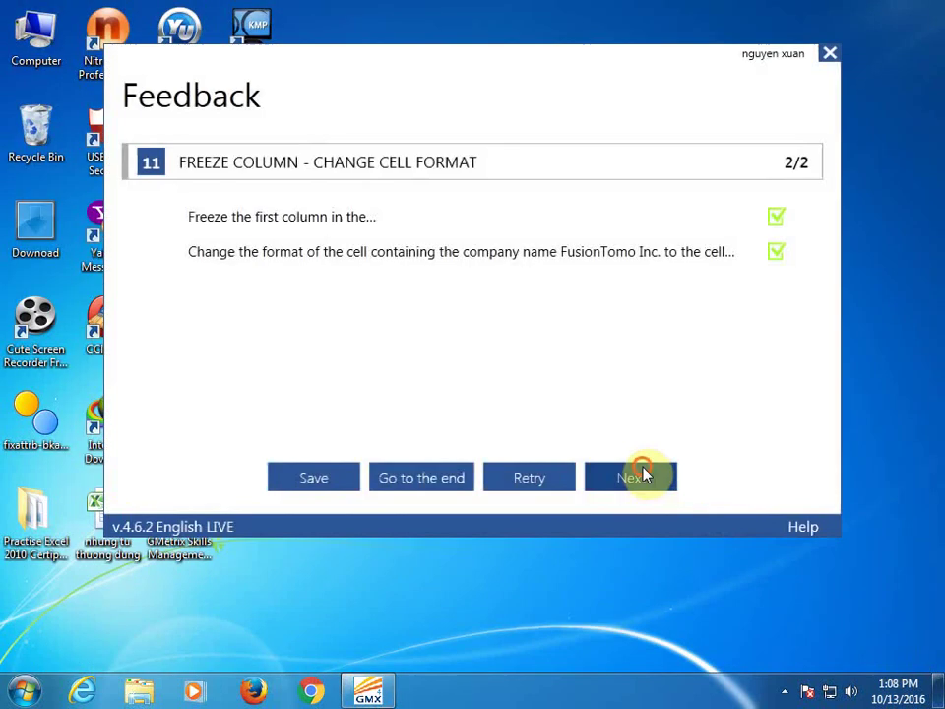
Apply the built-in Civic theme to the Monthly Budget sheet
left_click(644, 473)
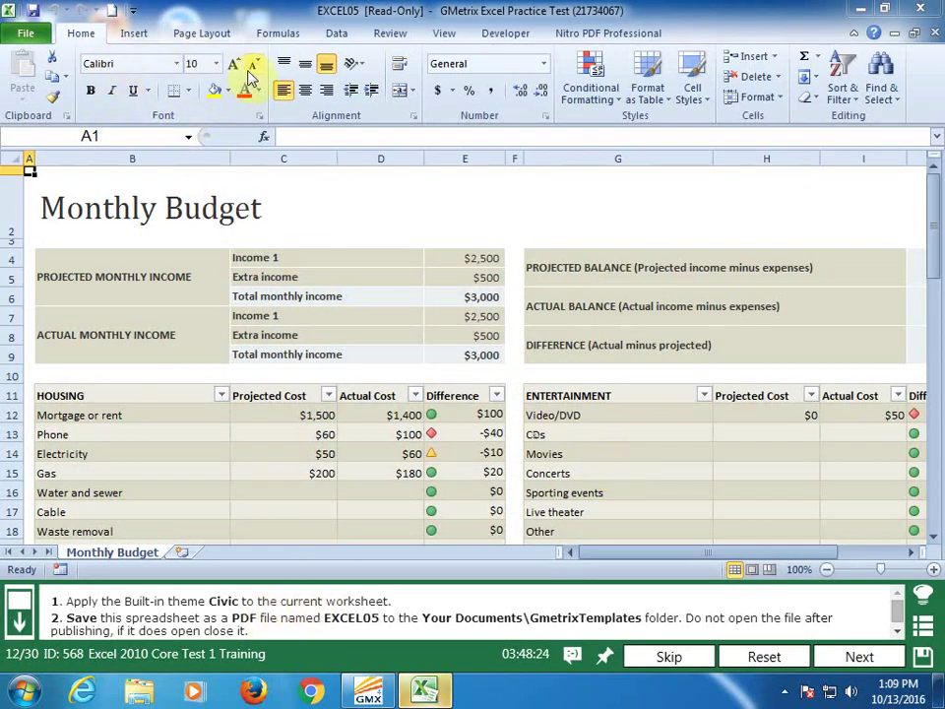
left_click(202, 32)
left_click(26, 99)
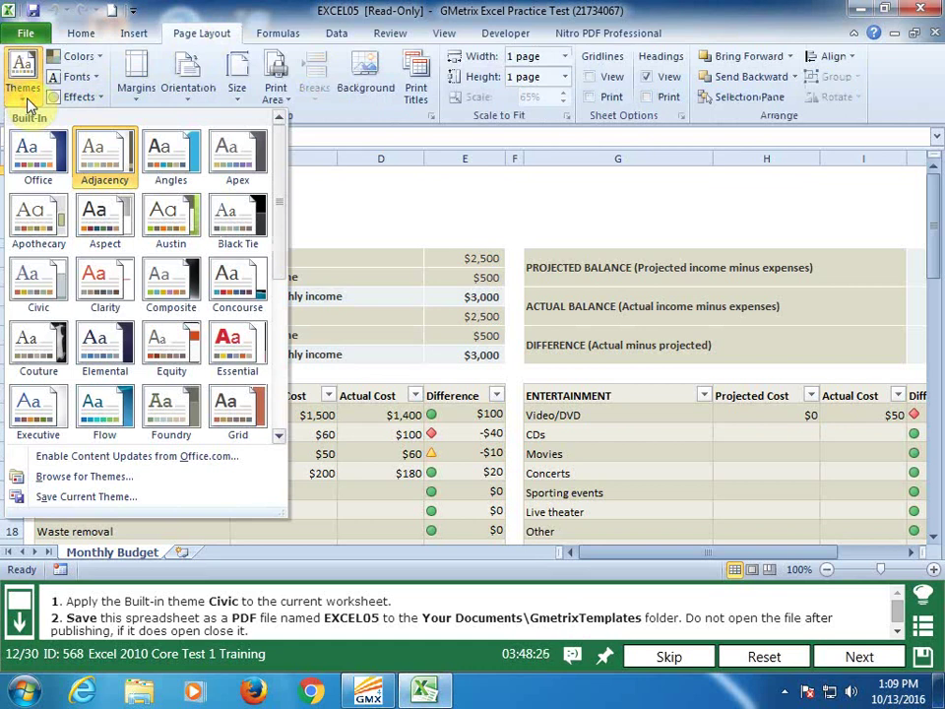
left_click(49, 276)
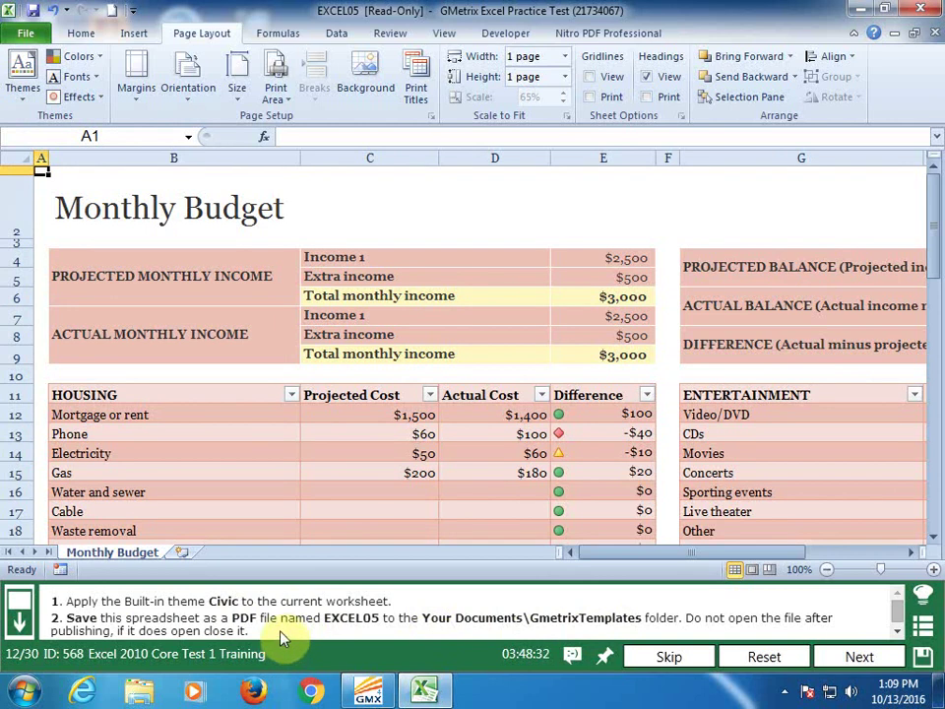
Publish the sheet as the PDF EXCEL05 and submit the task
left_click(26, 32)
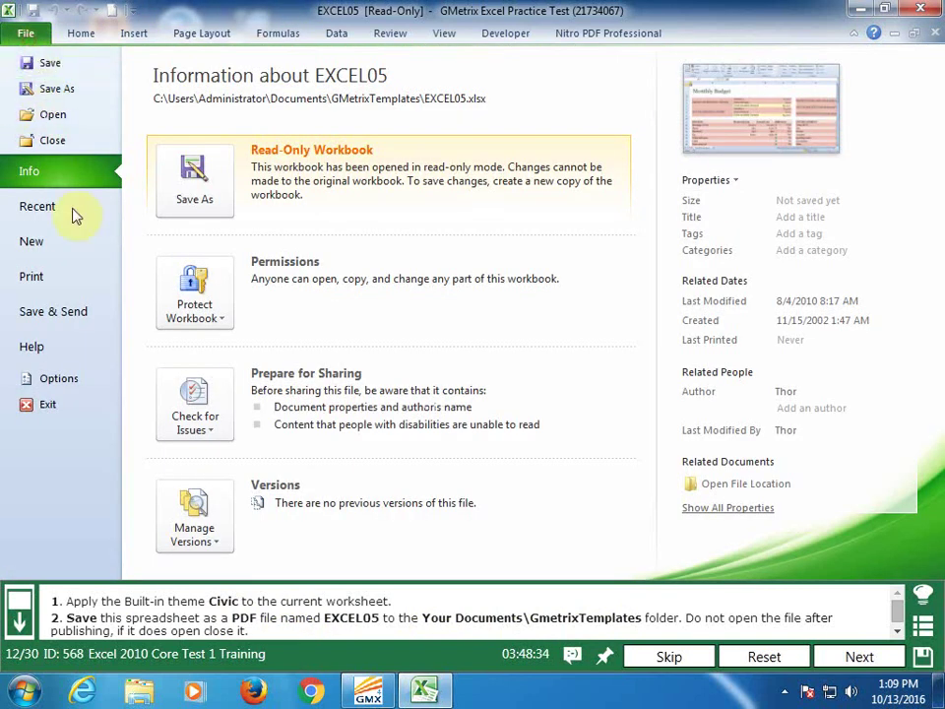
left_click(75, 315)
left_click(242, 320)
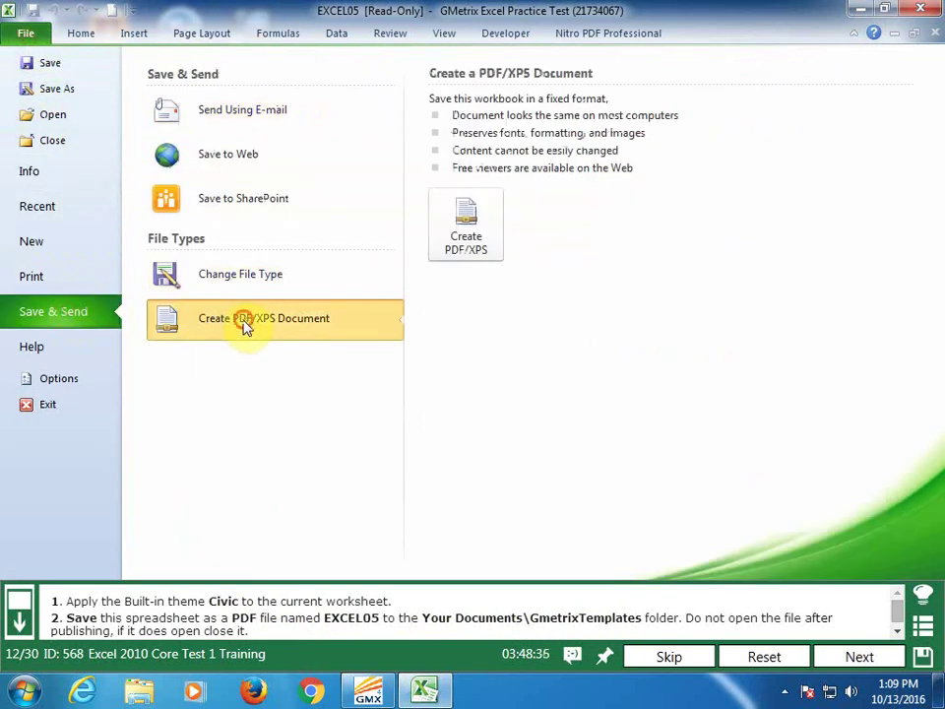
left_click(473, 224)
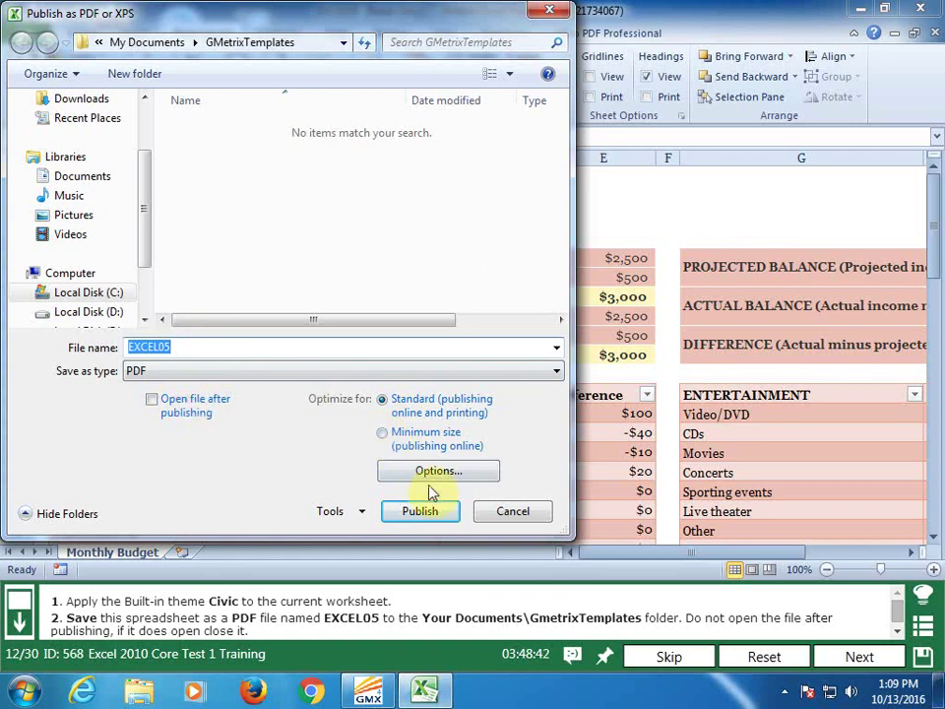
left_click(439, 516)
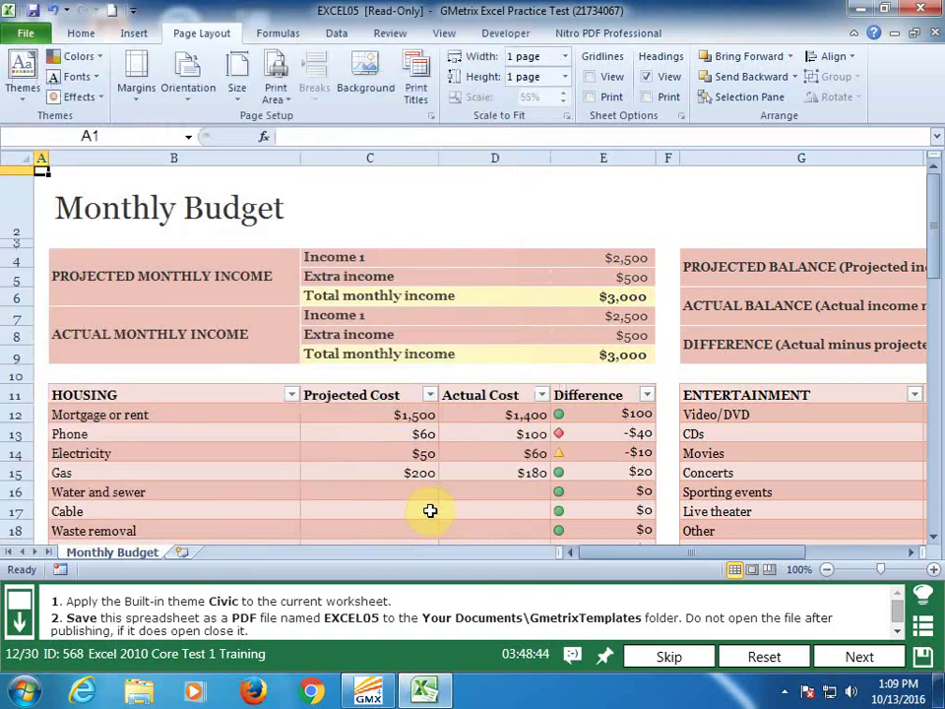
left_click(858, 655)
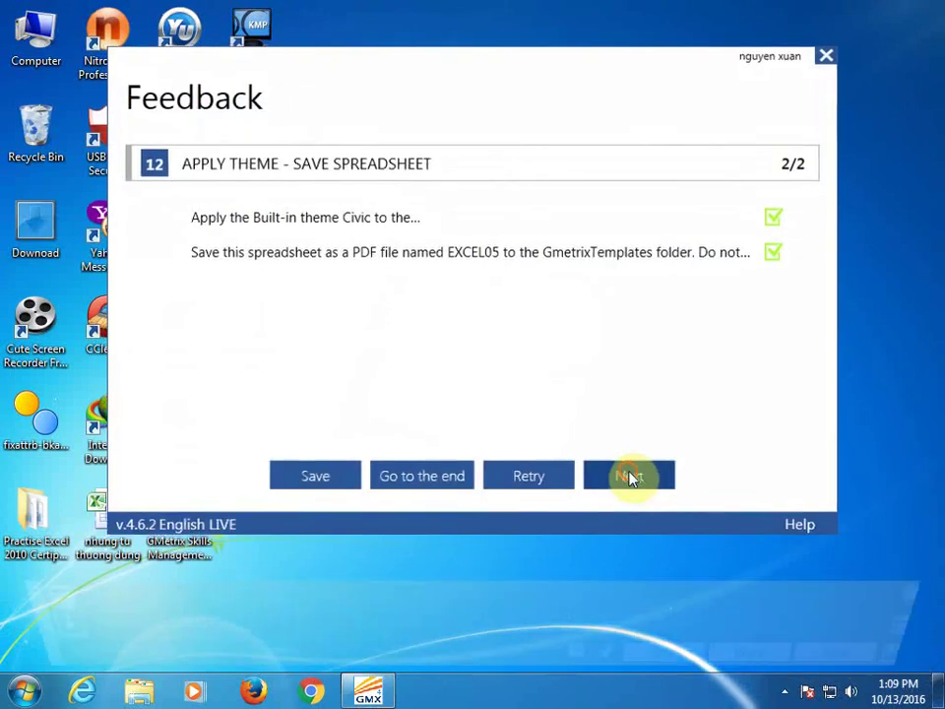
left_click(631, 477)
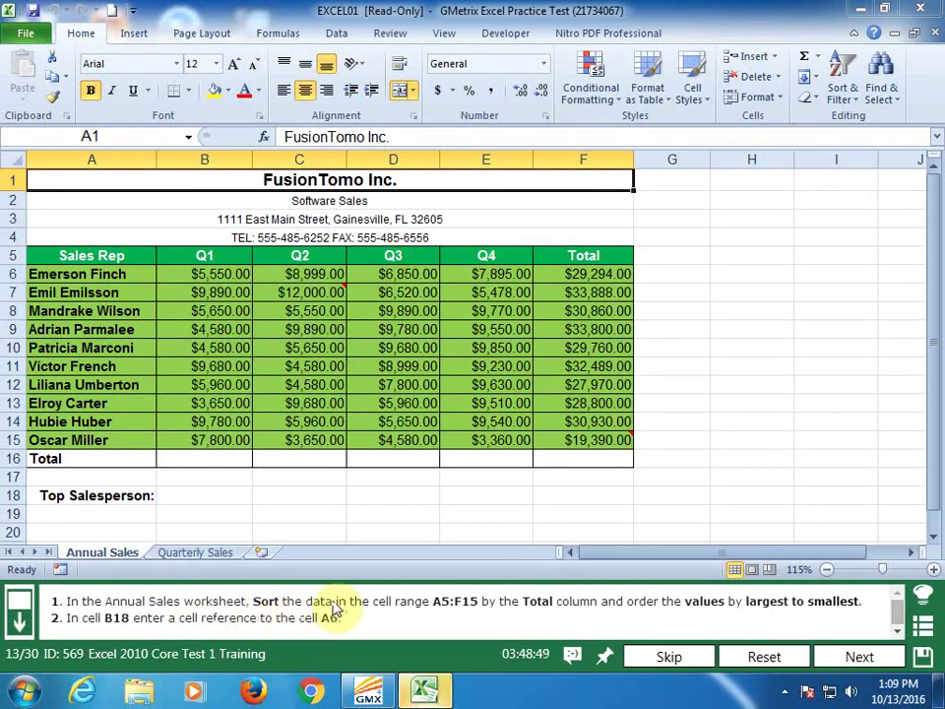
Sort A5:F15 by the Total column, largest to smallest
left_click(59, 255)
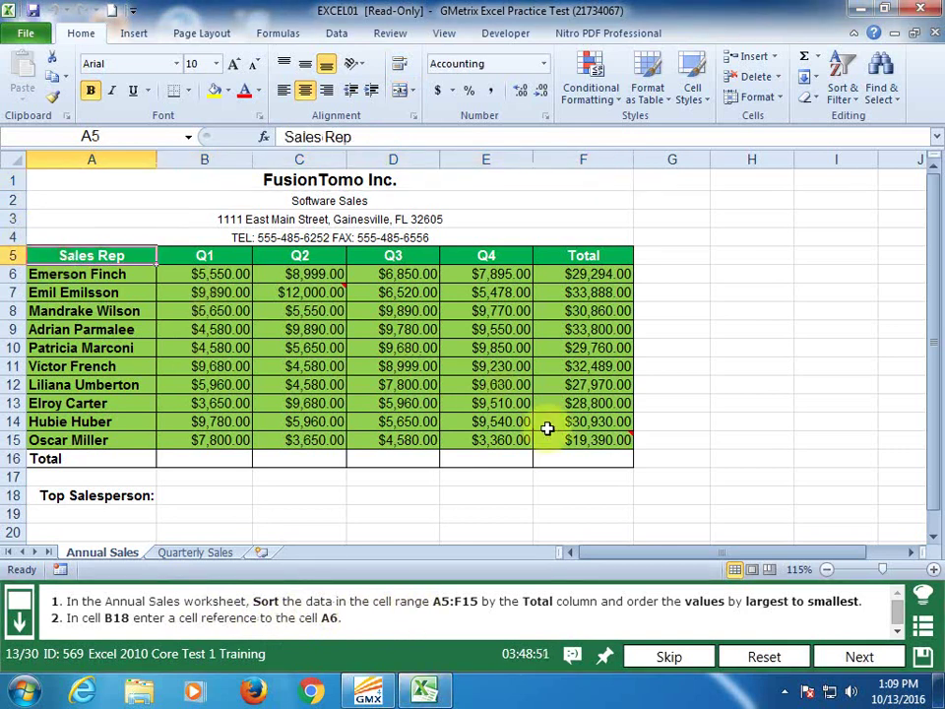
left_click(602, 439, "shift")
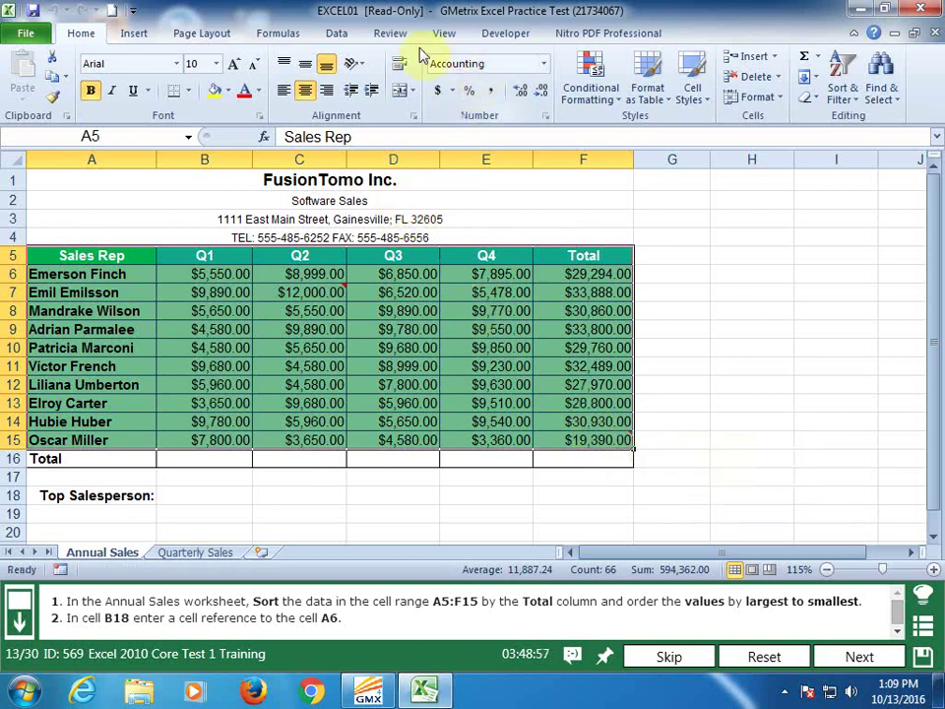
left_click(342, 35)
left_click(404, 79)
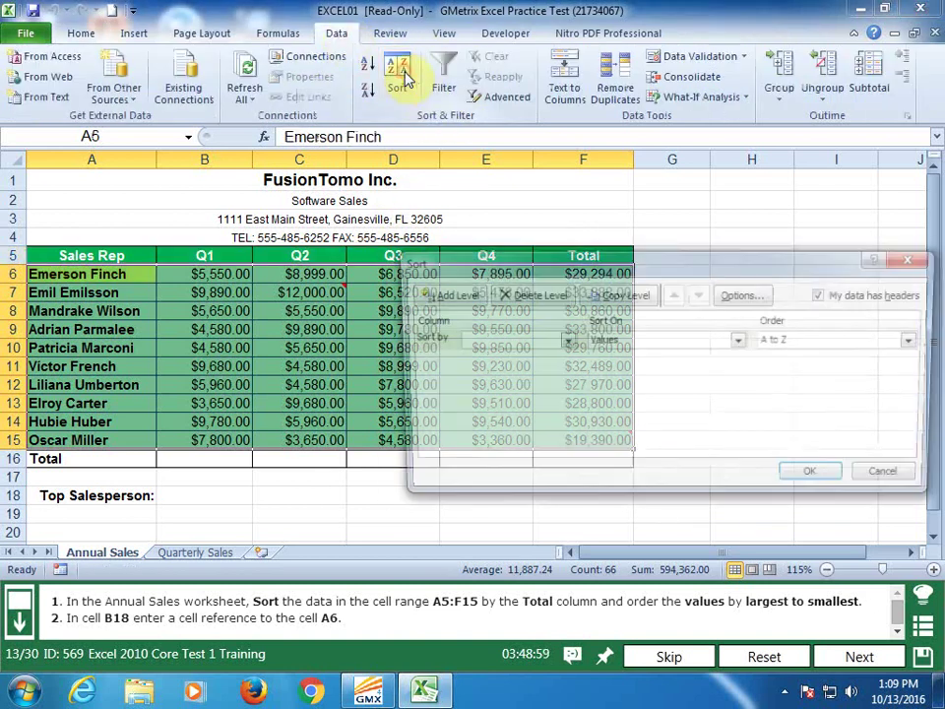
left_click(567, 339)
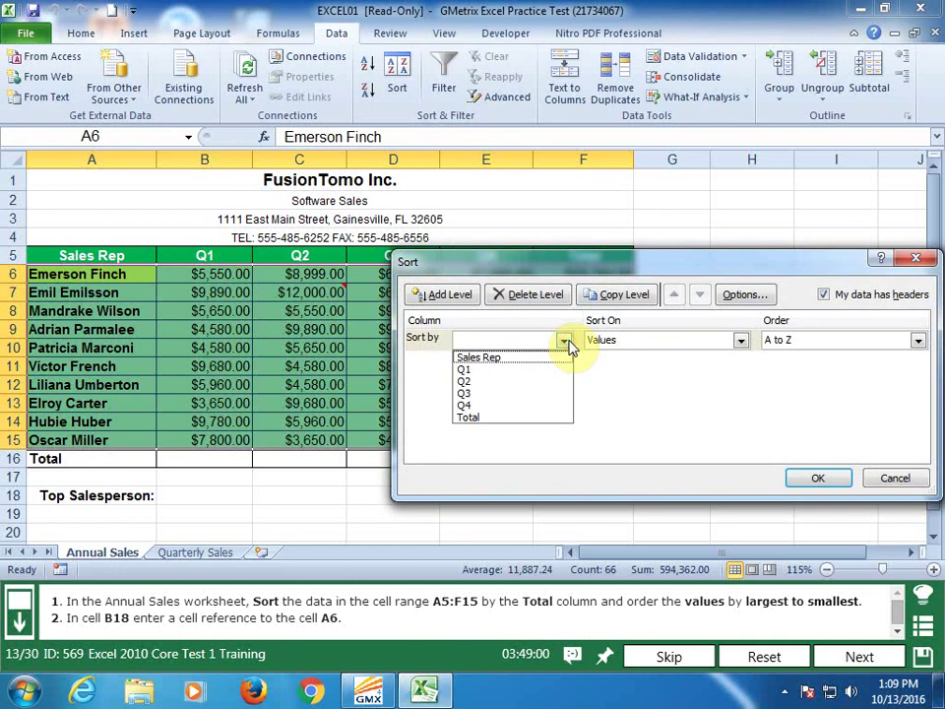
left_click(487, 417)
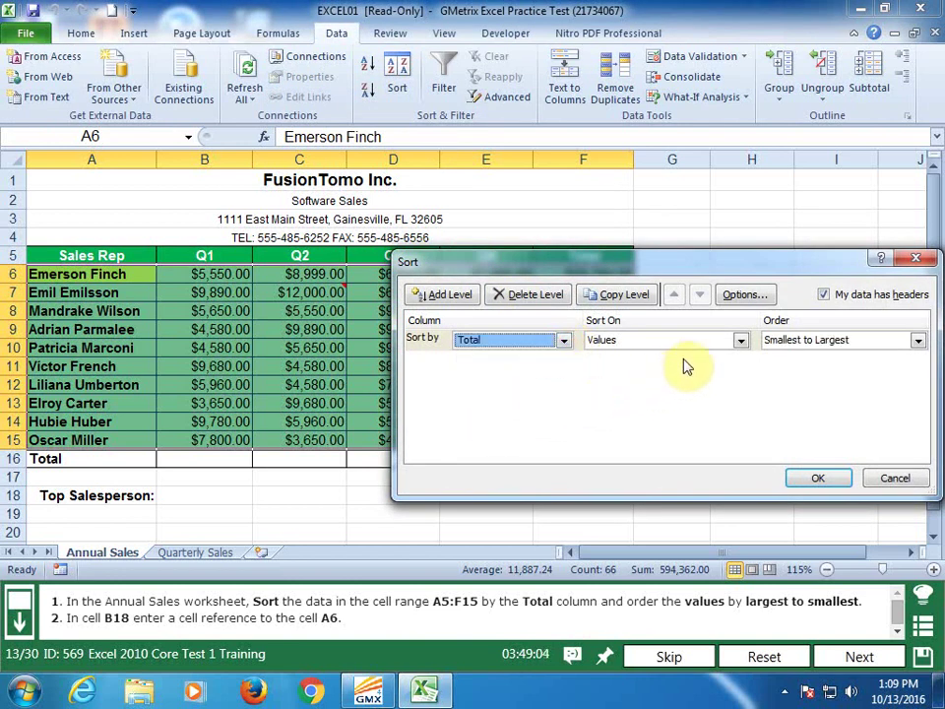
left_click(784, 340)
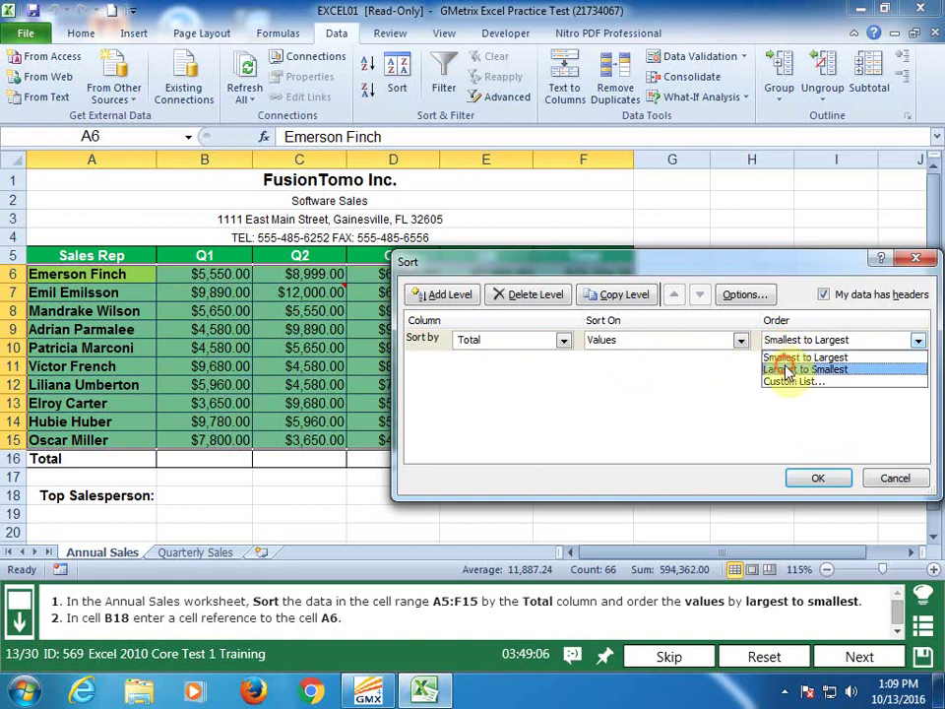
left_click(786, 369)
left_click(825, 478)
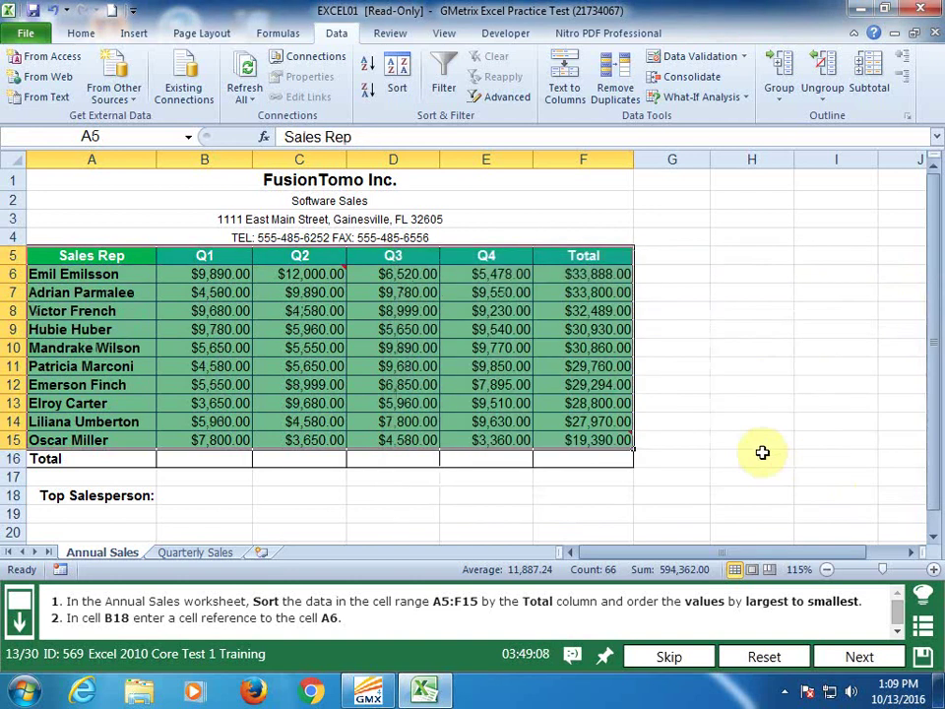
Enter =A6 in B18 and submit the task
left_click(208, 494)
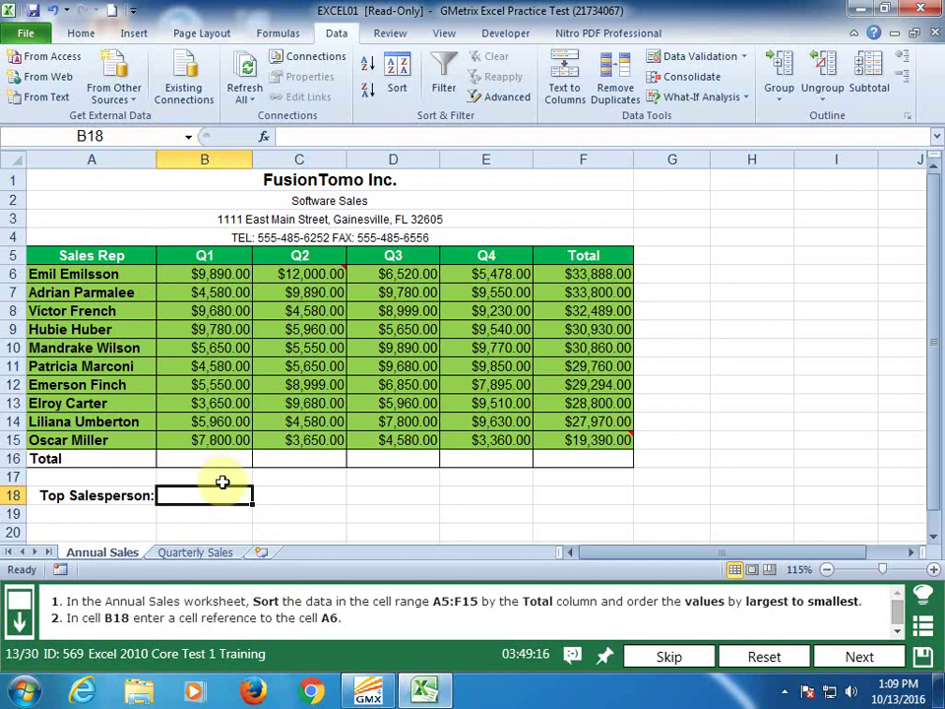
type("=")
left_click(110, 278)
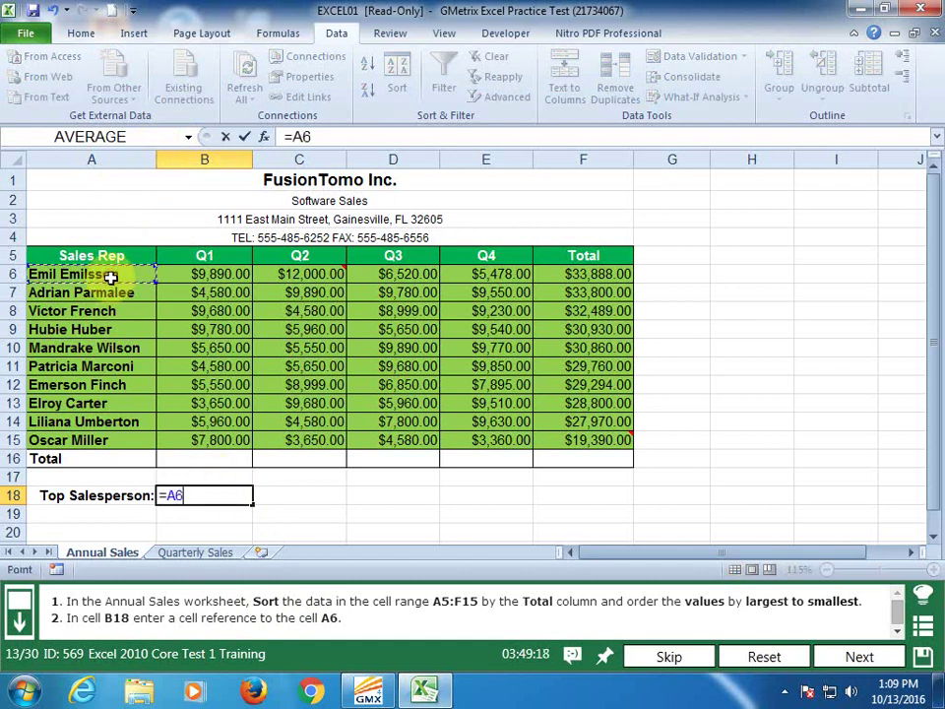
key("Return")
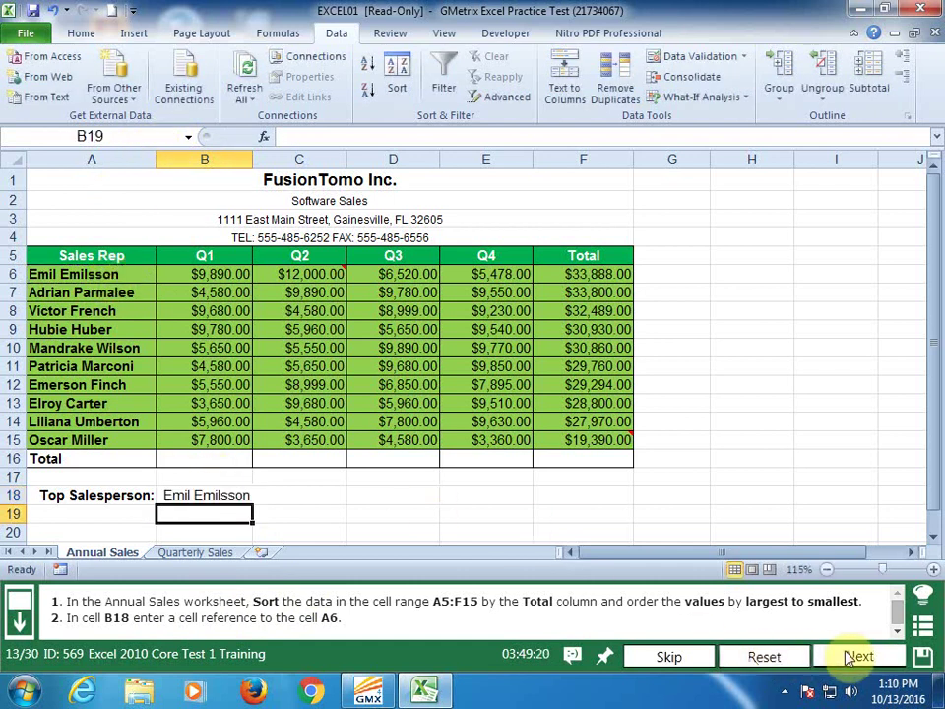
left_click(852, 656)
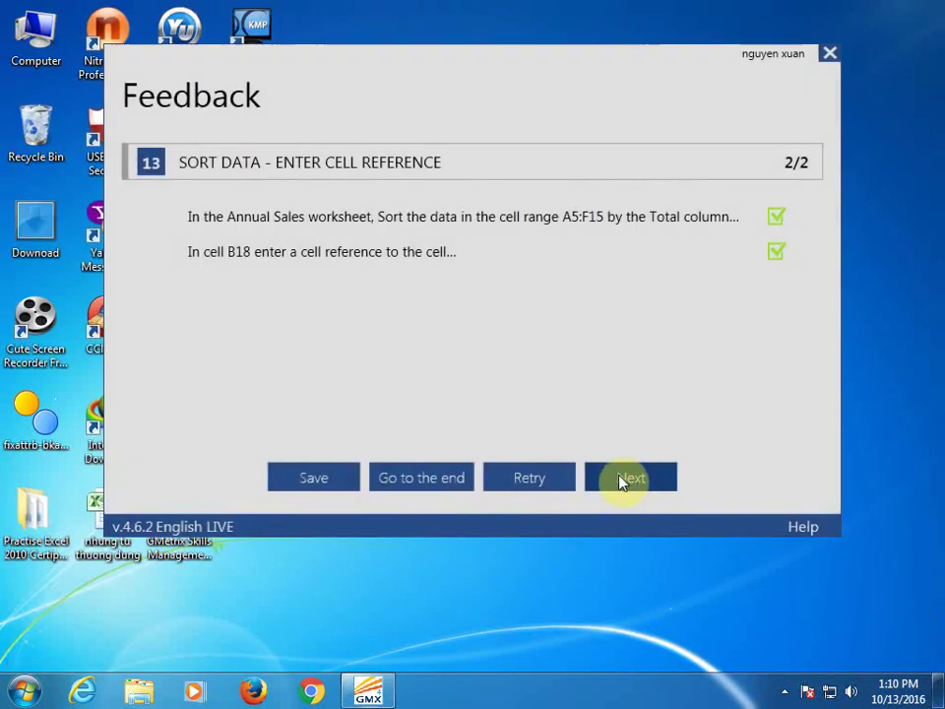
Highlight cells equal to 5 in E4:G33 with a custom yellow fill
left_click(627, 478)
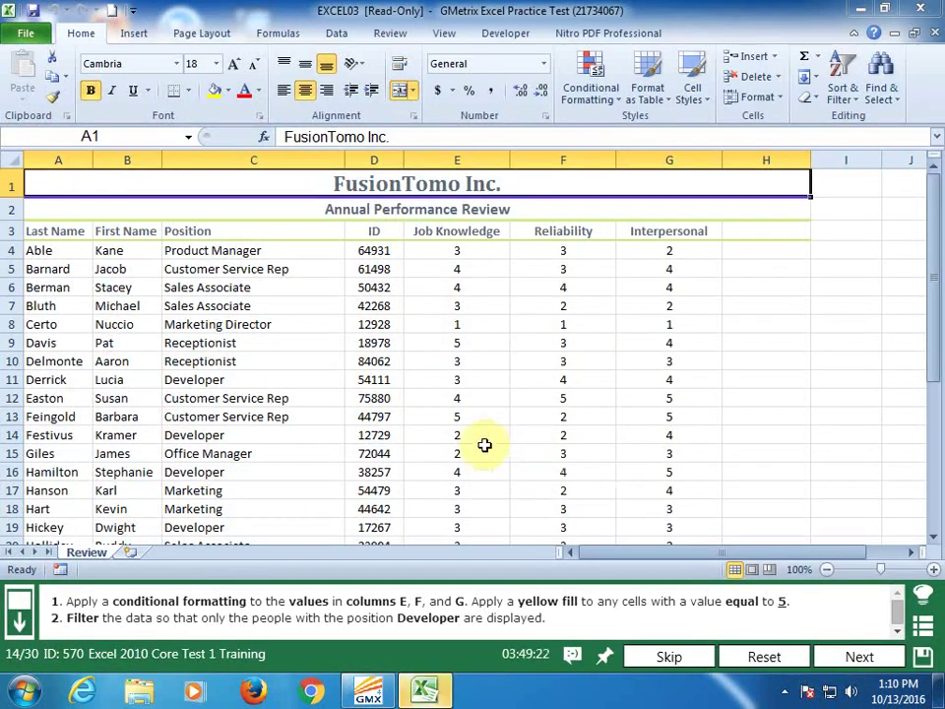
left_click(454, 249)
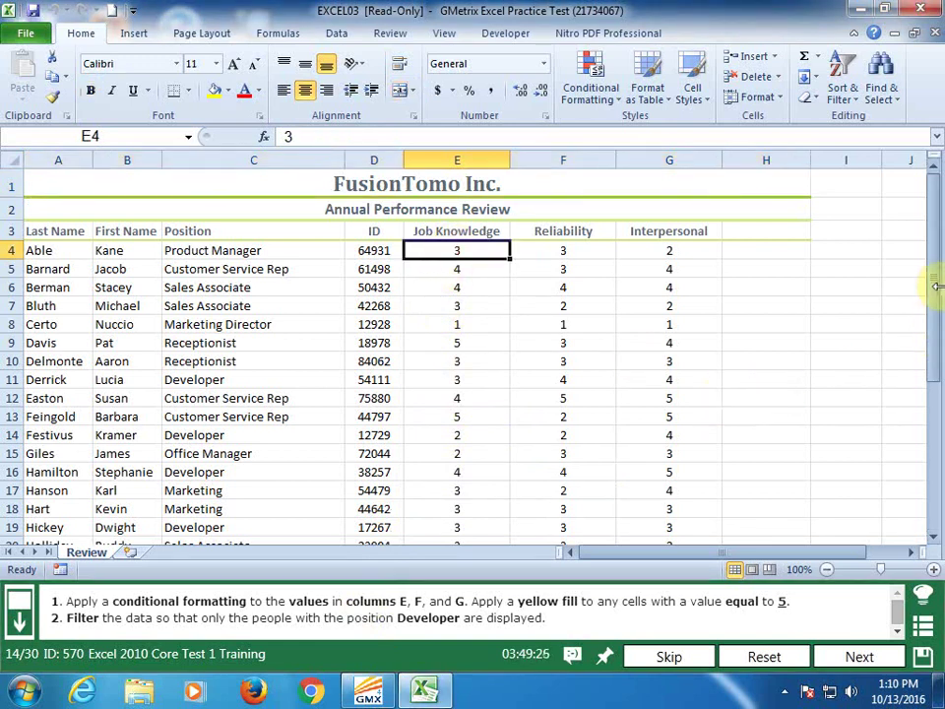
left_click_drag(937, 287, 930, 425)
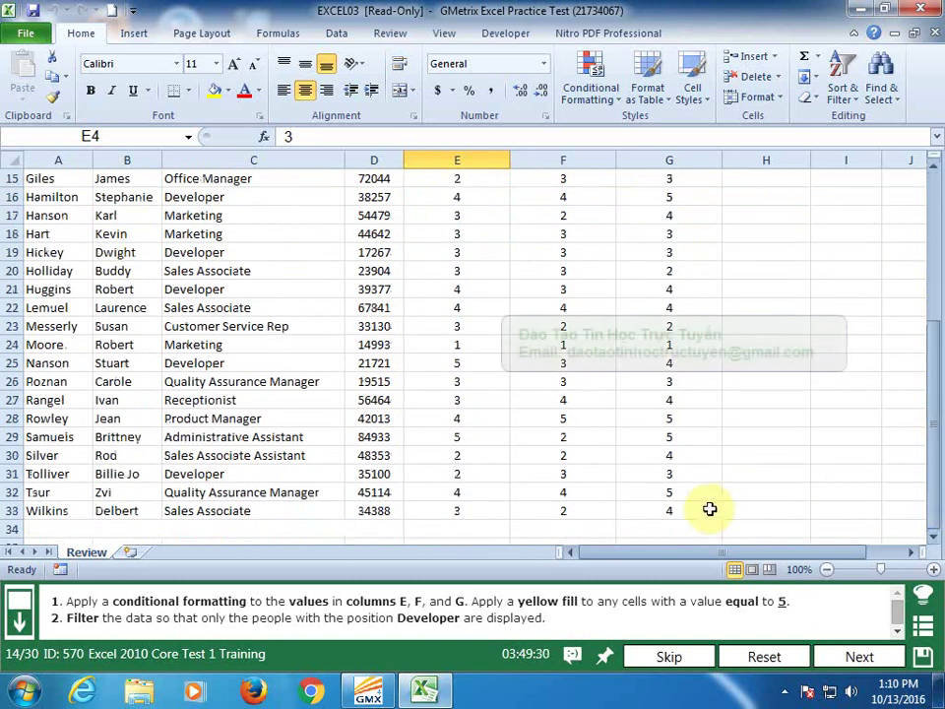
left_click(672, 511, "shift")
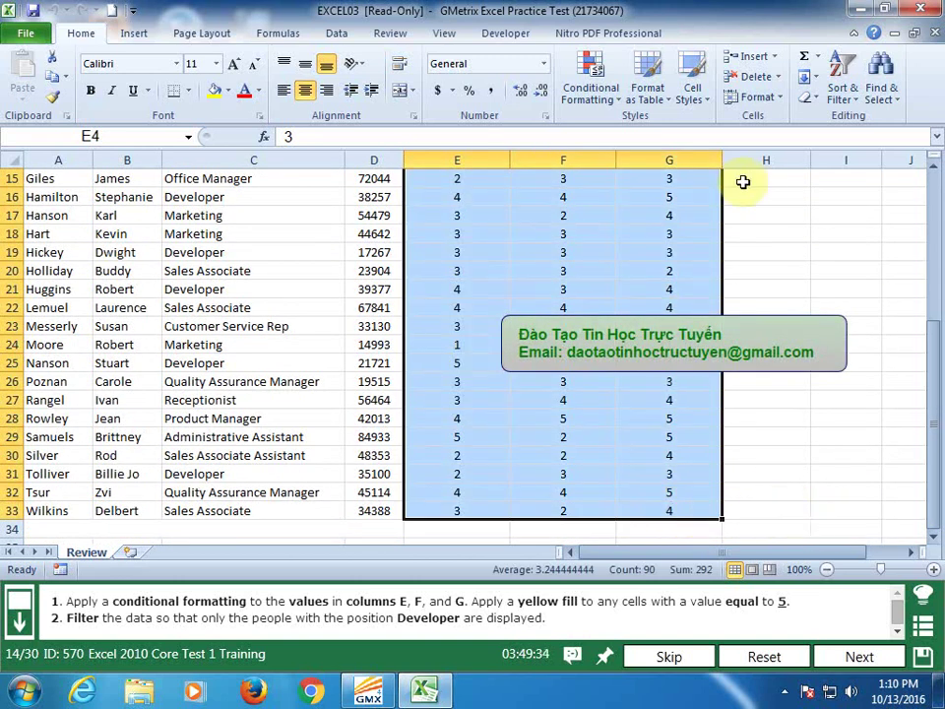
left_click(594, 87)
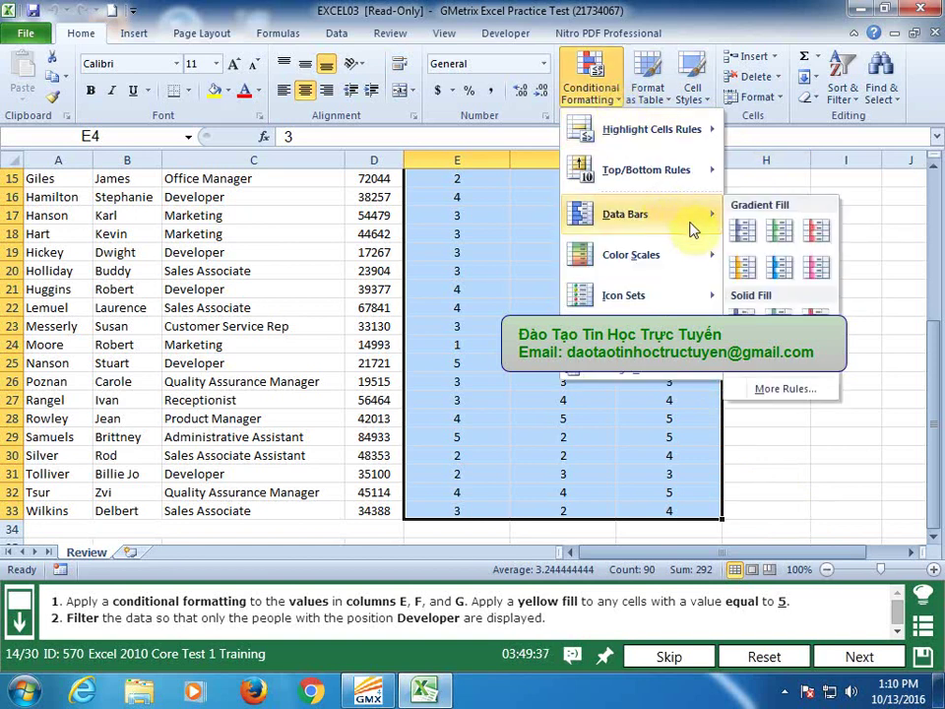
mouse_move(649, 128)
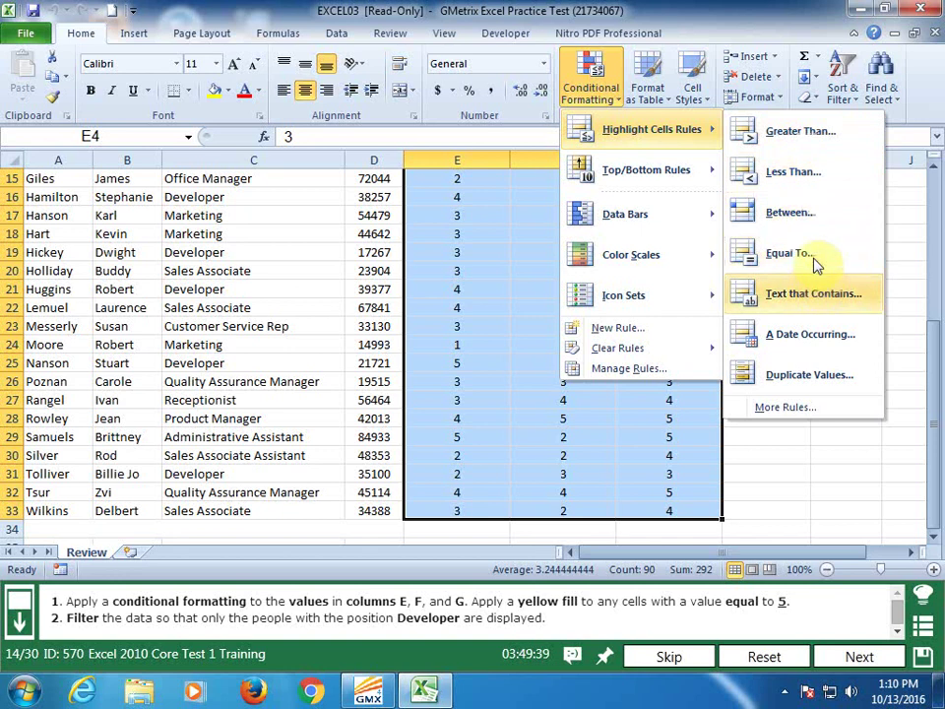
left_click(809, 255)
type("5")
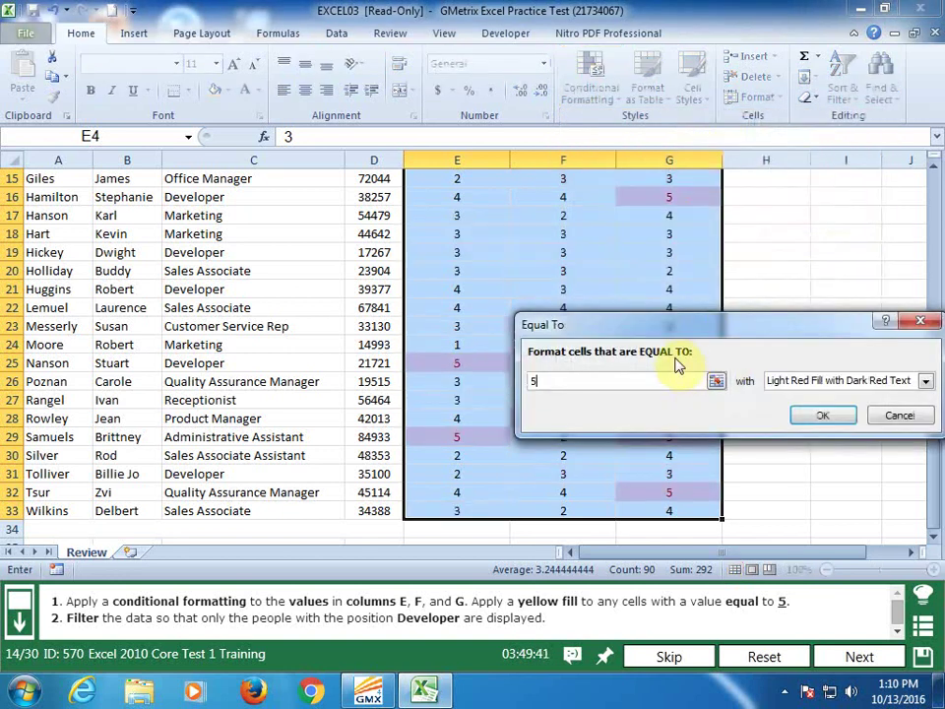
left_click(923, 382)
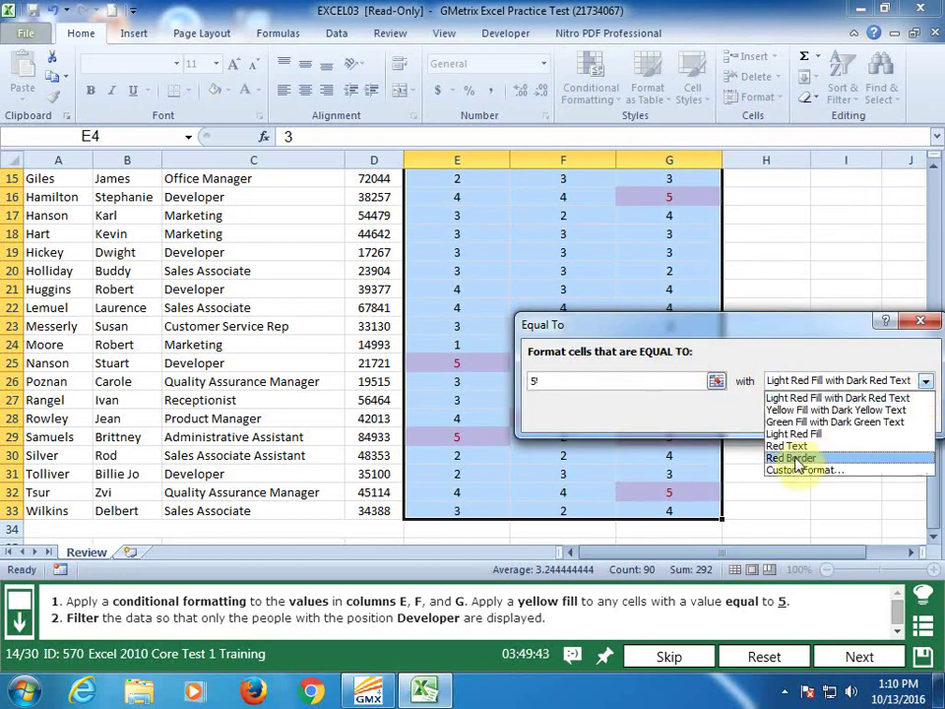
left_click(801, 526)
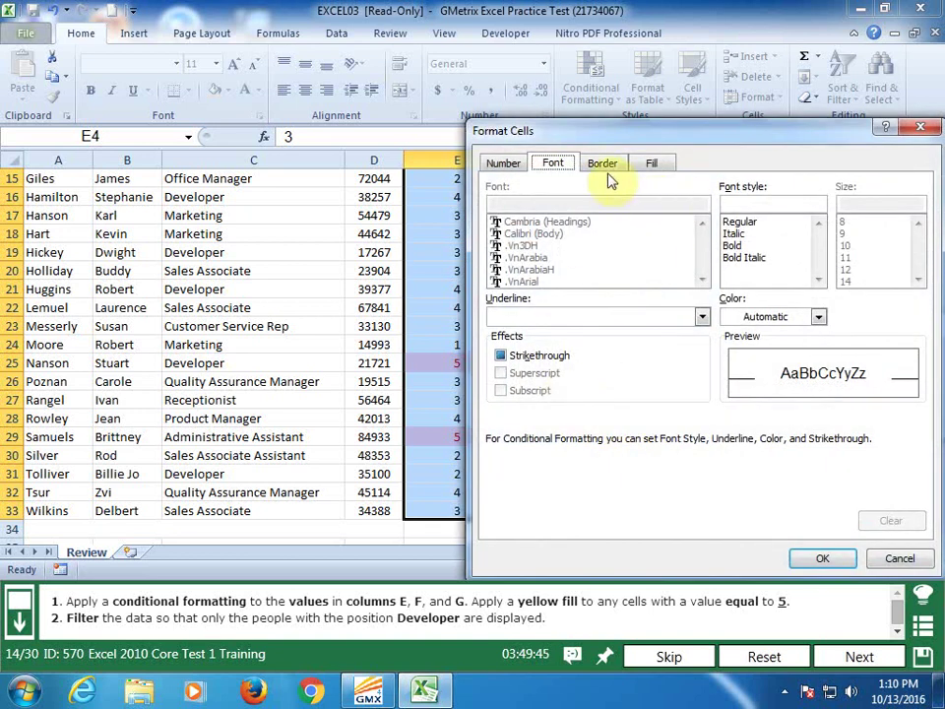
left_click(651, 162)
left_click(553, 345)
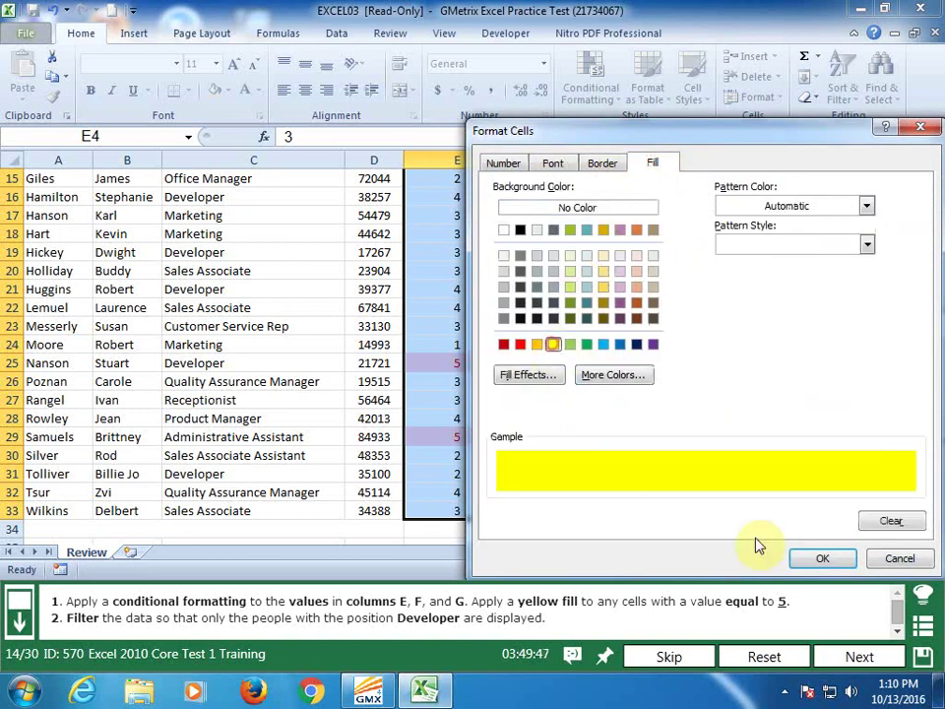
left_click(823, 558)
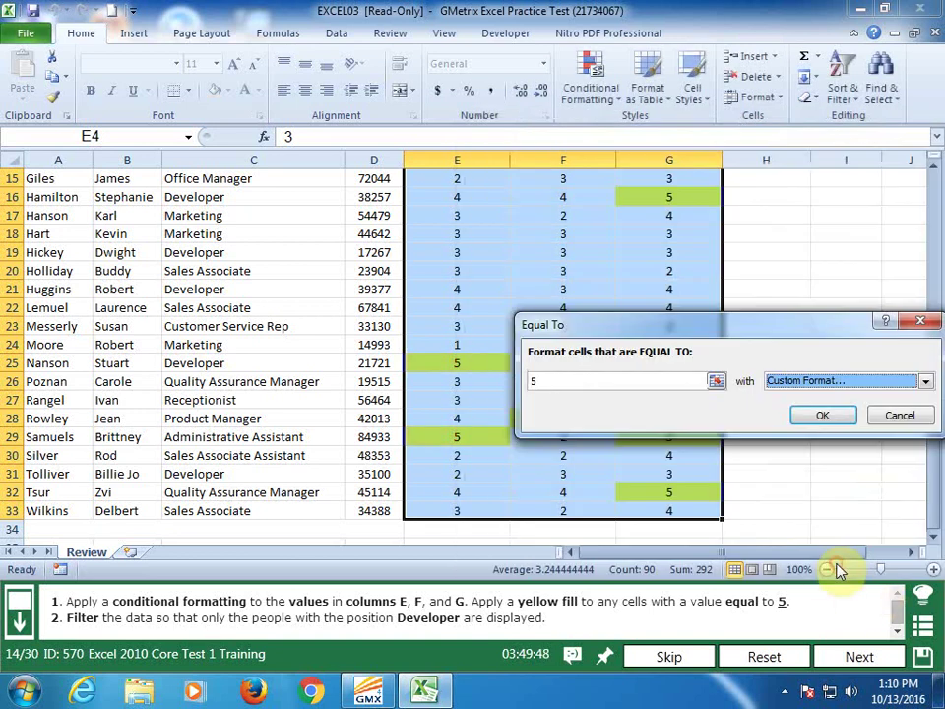
left_click(836, 416)
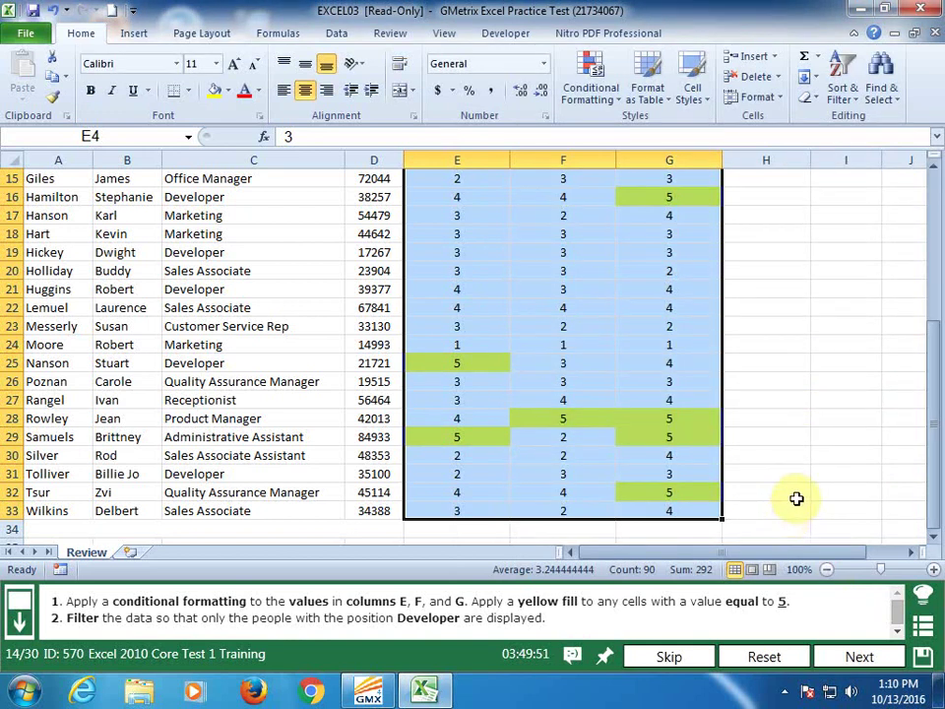
left_click(766, 492)
Turn on filtering for the whole table A3:G33
scroll(650, 480, "up", 1)
scroll(522, 462, "up", 1)
scroll(423, 394, "up", 2)
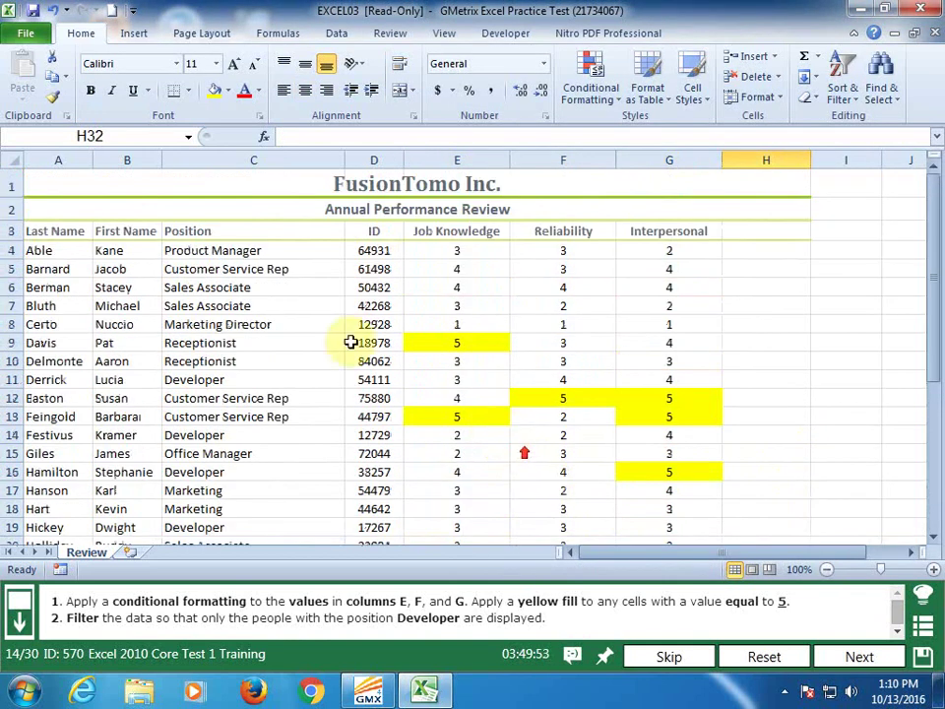
left_click(45, 230)
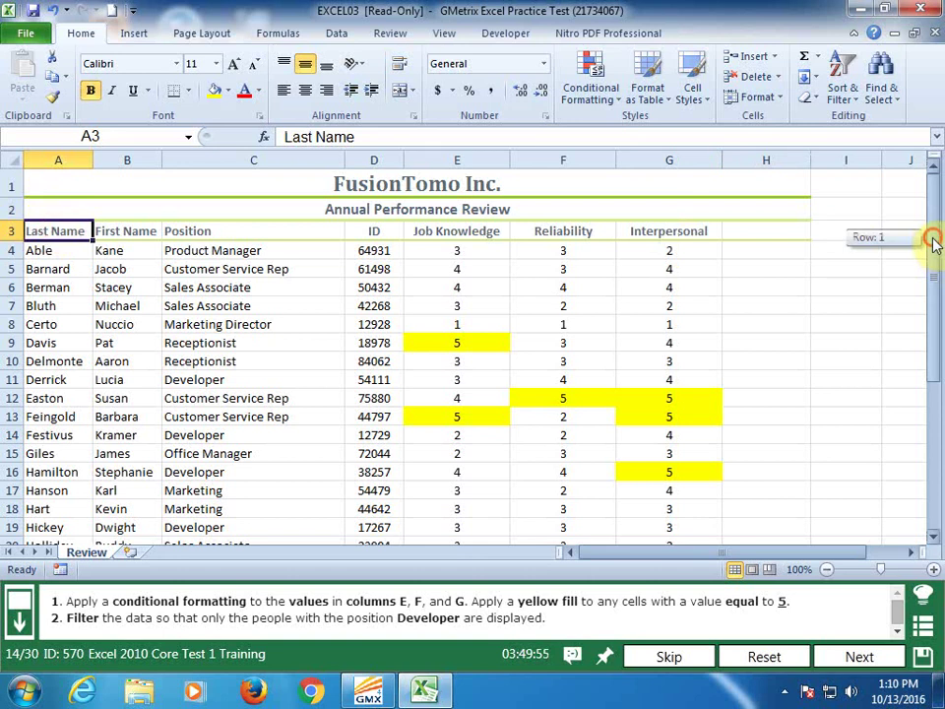
left_click_drag(933, 236, 935, 497)
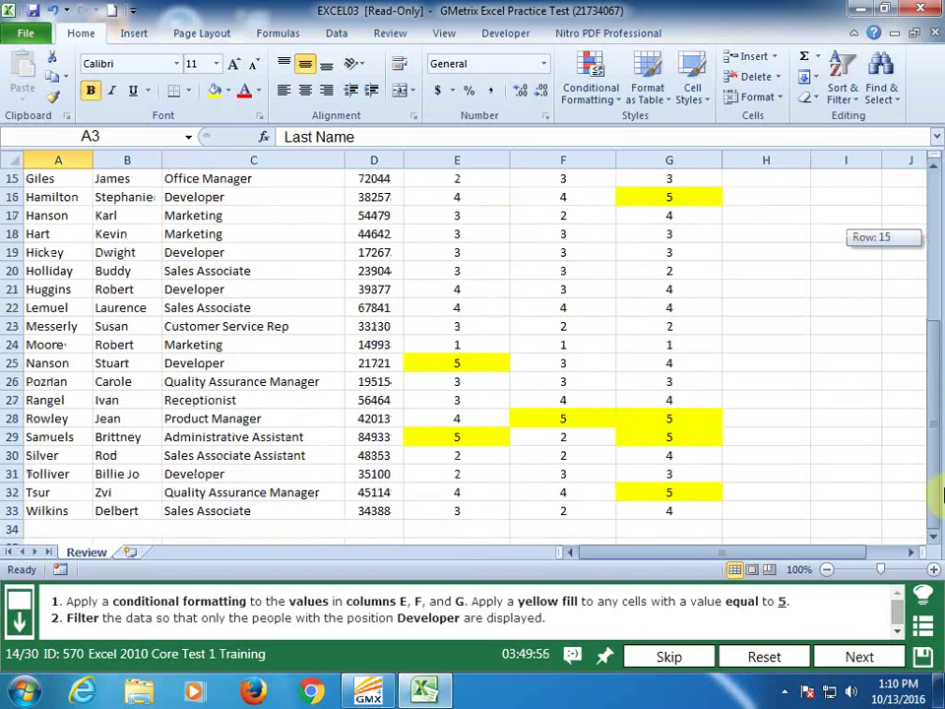
left_click(679, 511, "shift")
scroll(886, 325, "up", 4)
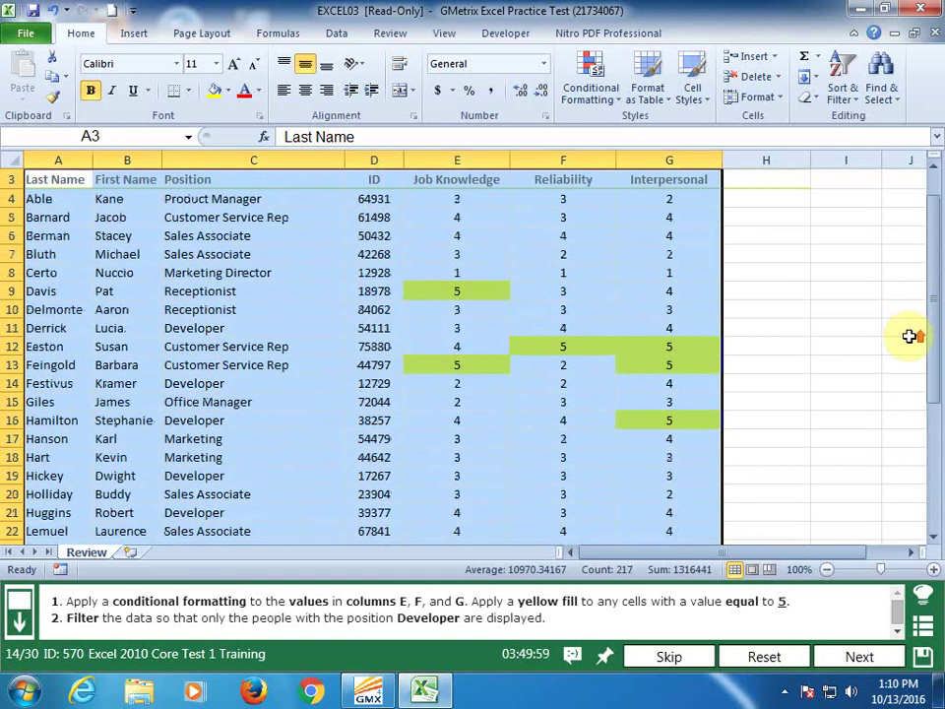
left_click(332, 36)
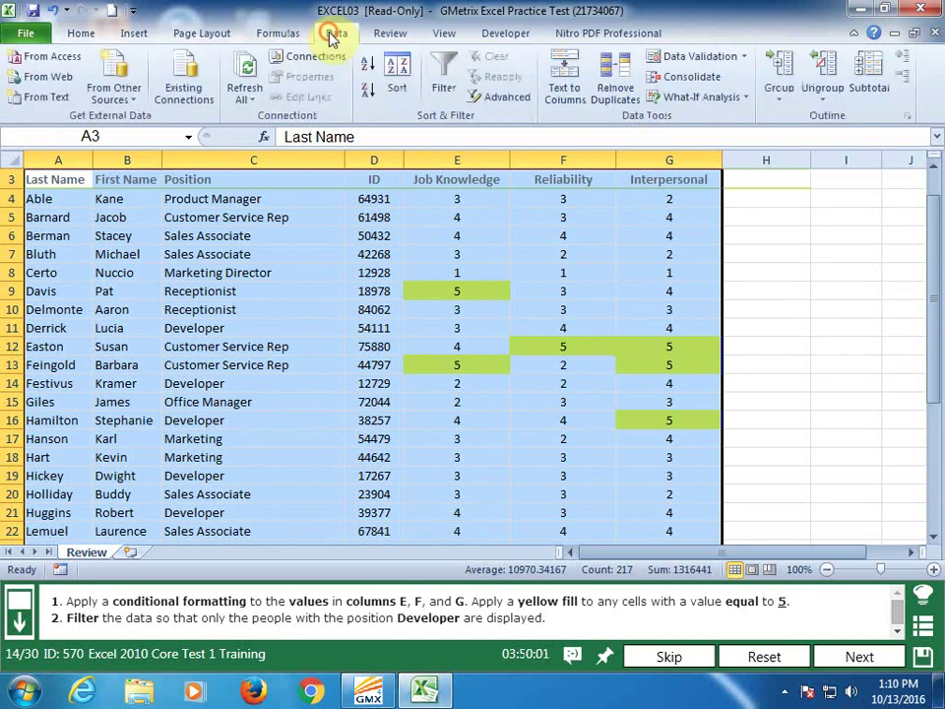
left_click(446, 78)
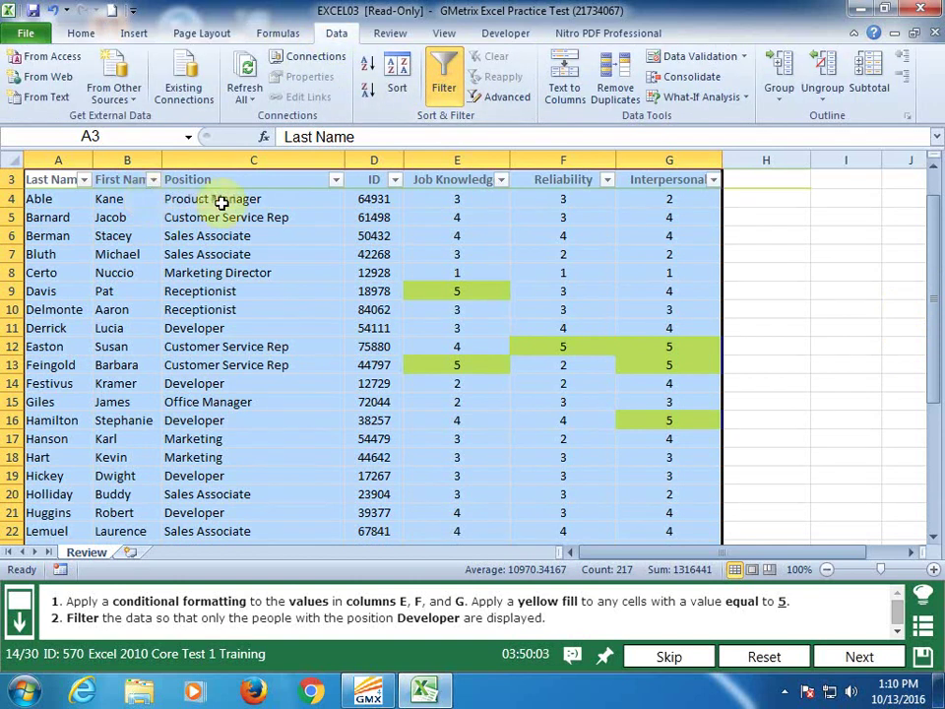
Filter the Position column to show only Developer rows and submit the task
left_click(336, 182)
left_click(152, 350)
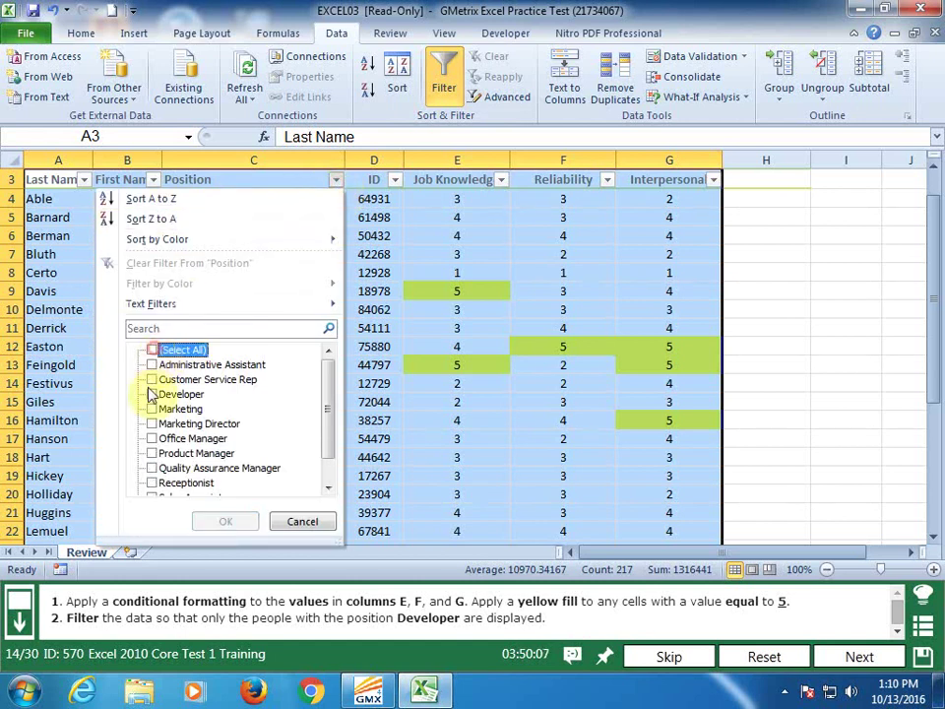
left_click(152, 394)
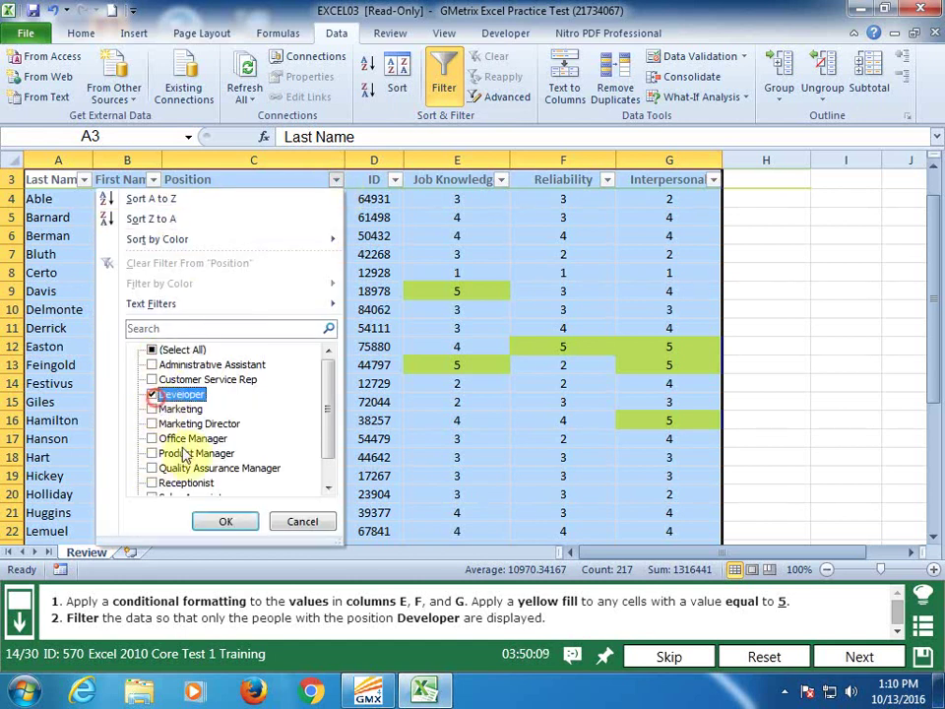
left_click(225, 521)
left_click(700, 470)
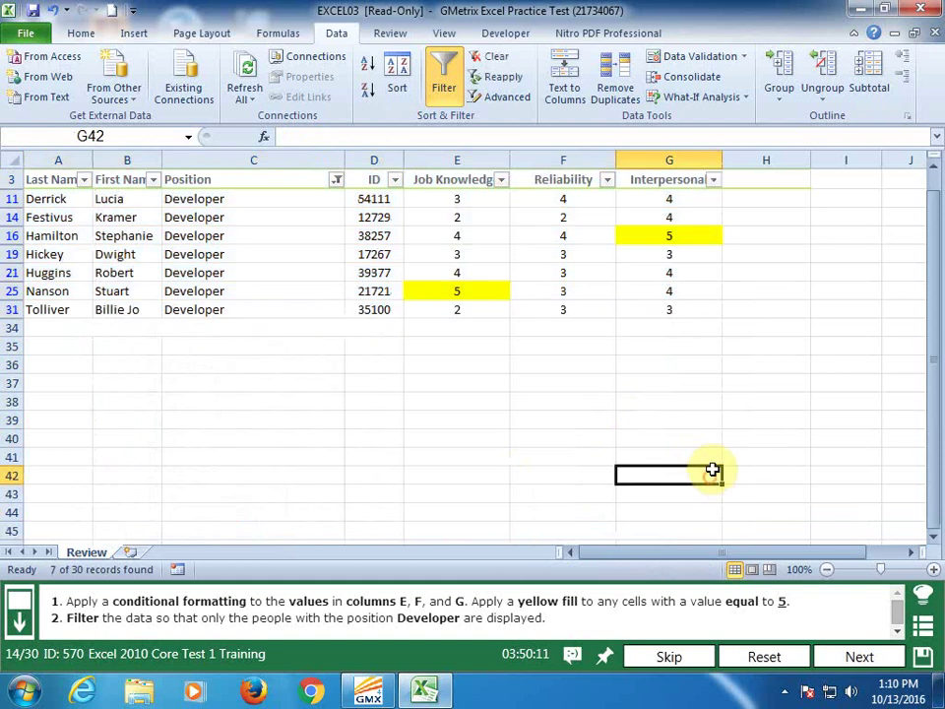
left_click(871, 656)
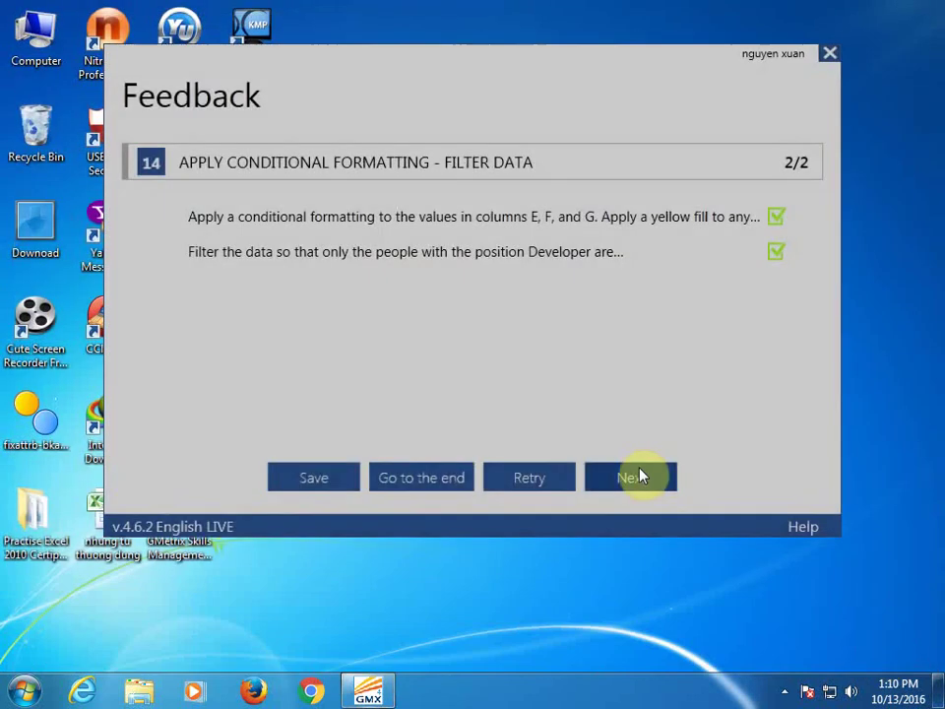
Insert a column sparkline in G6 using the data range B6:E6
left_click(646, 474)
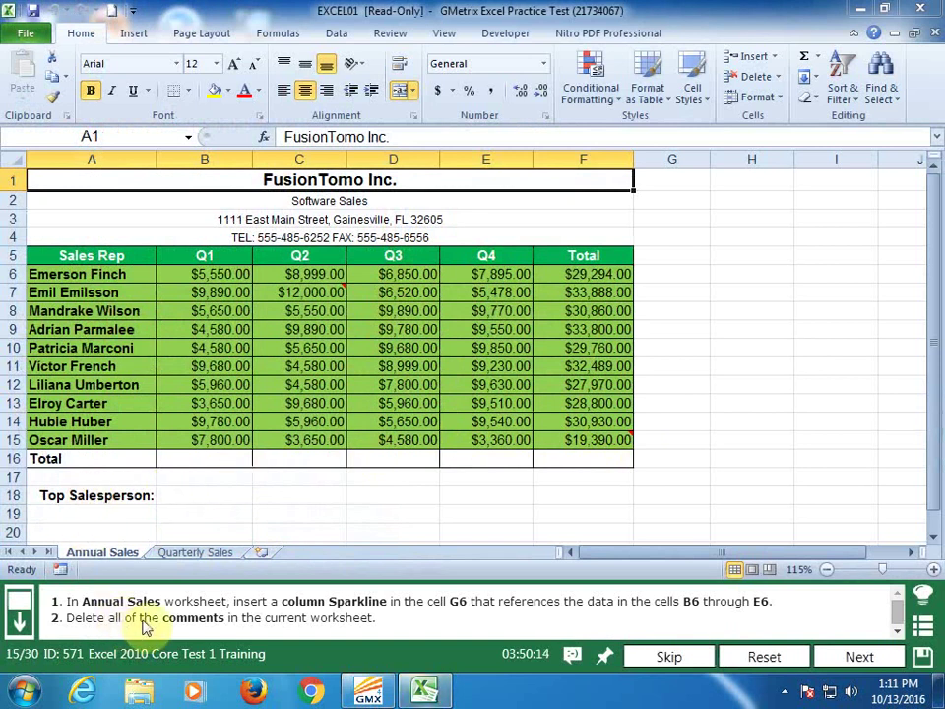
left_click(683, 274)
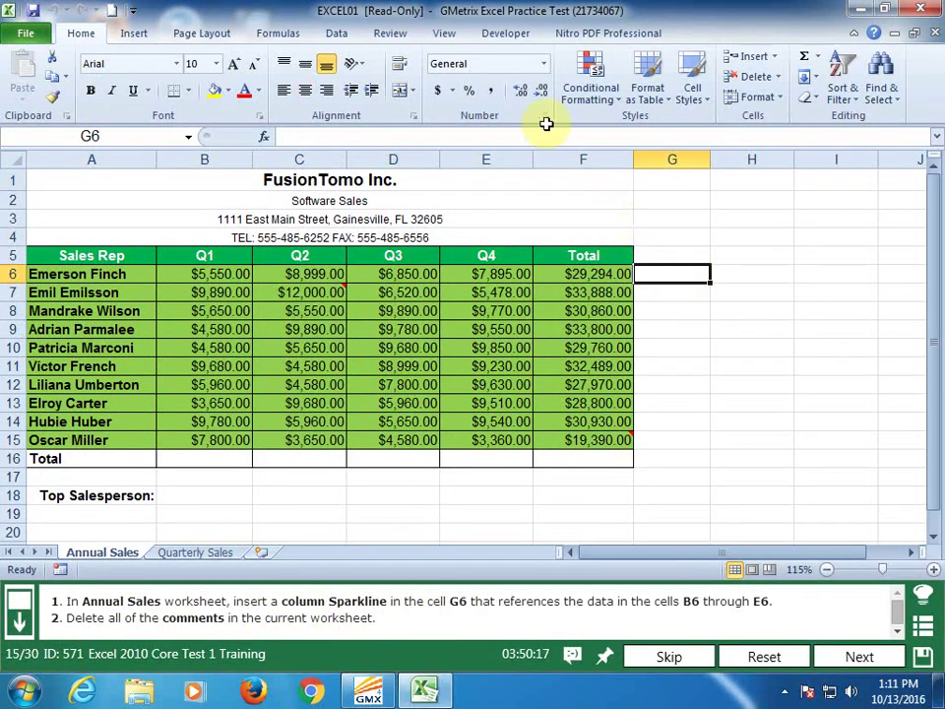
left_click(136, 35)
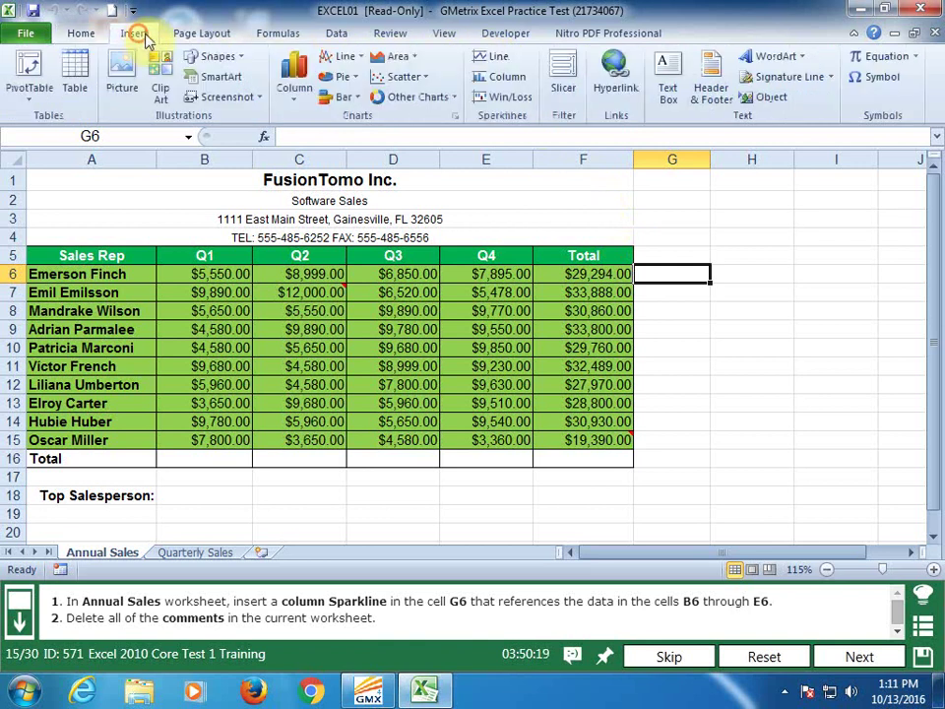
left_click(495, 83)
left_click(919, 341)
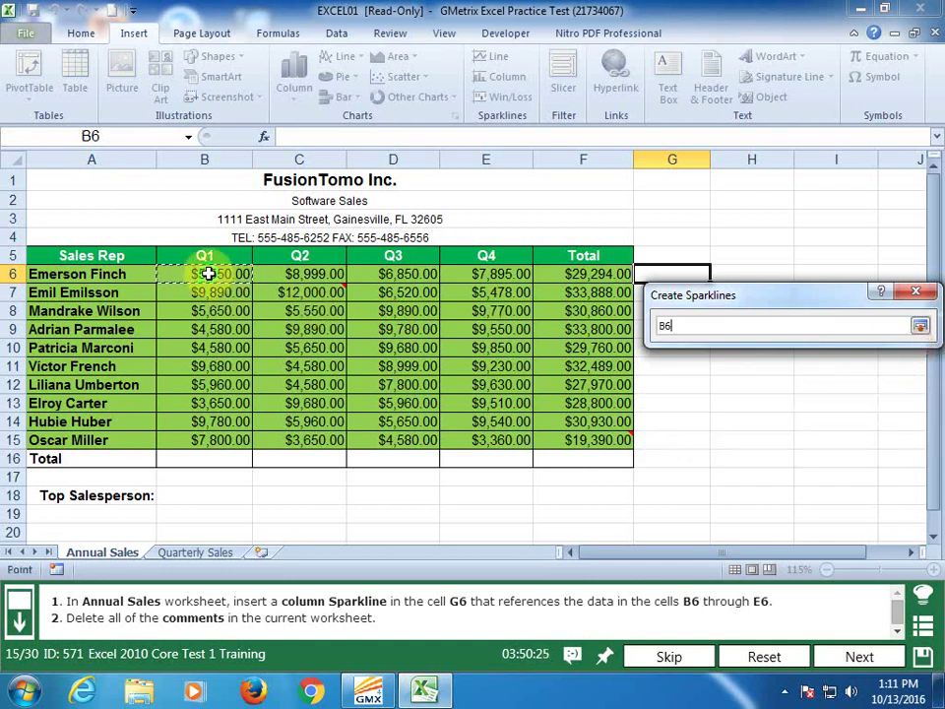
left_click_drag(209, 273, 533, 282)
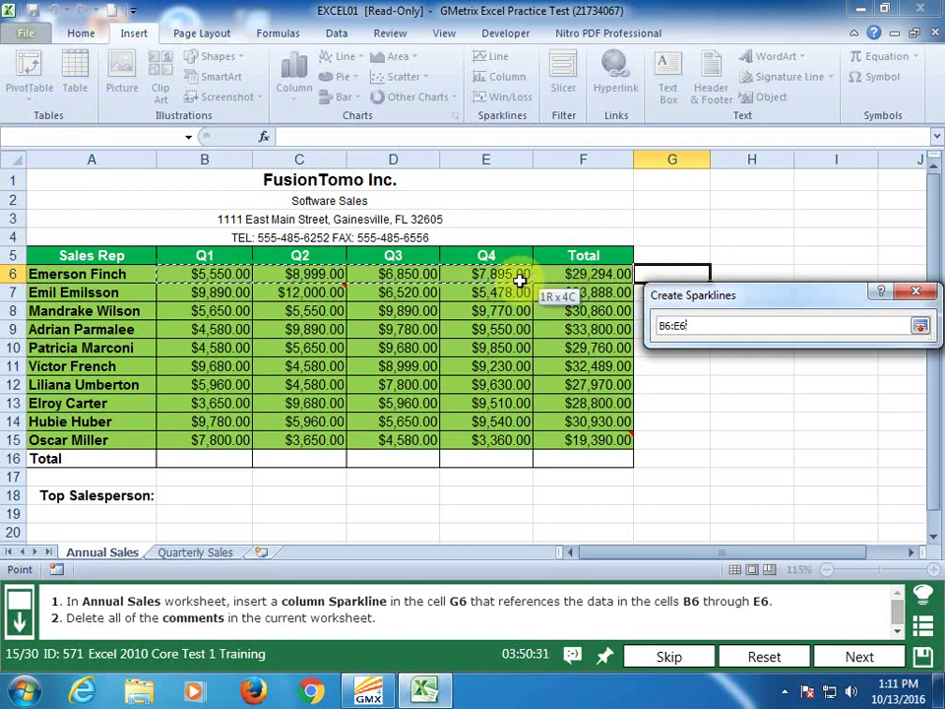
left_click_drag(532, 282, 519, 277)
left_click(919, 326)
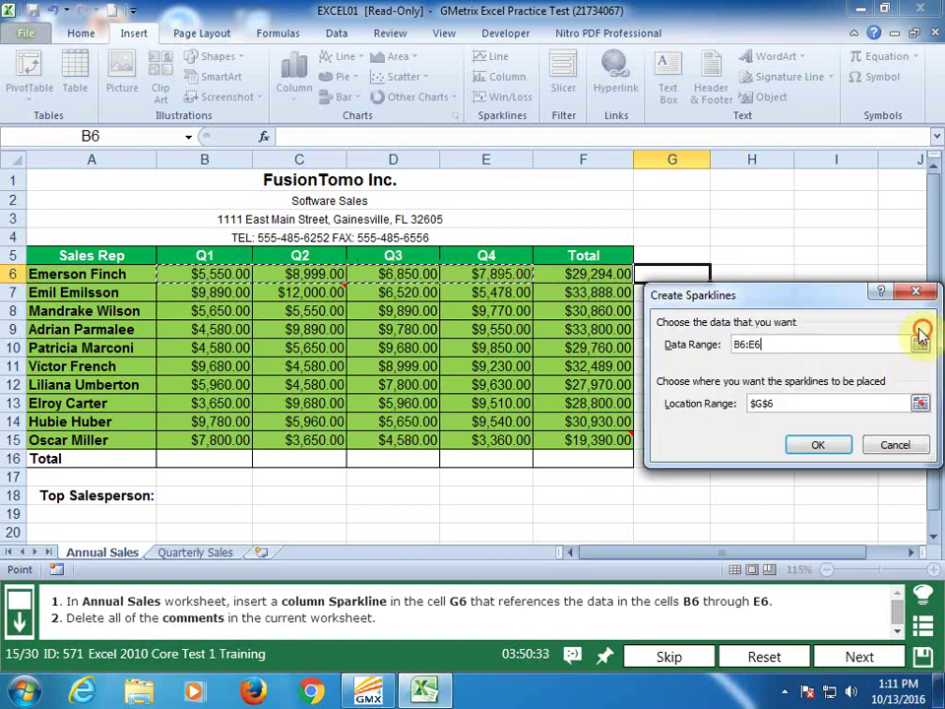
left_click(825, 445)
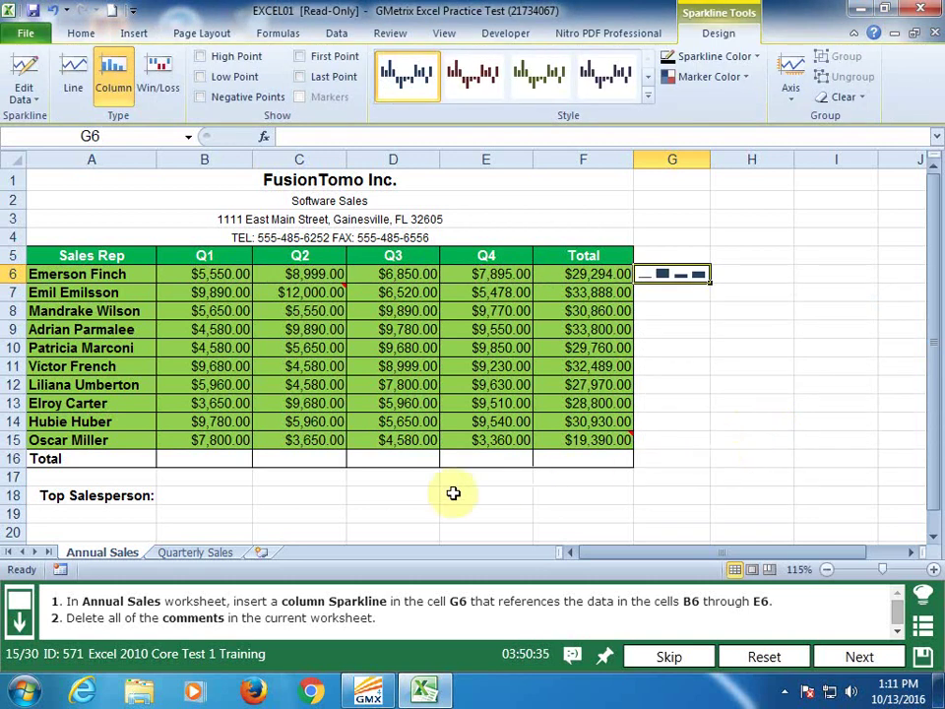
left_click(403, 198)
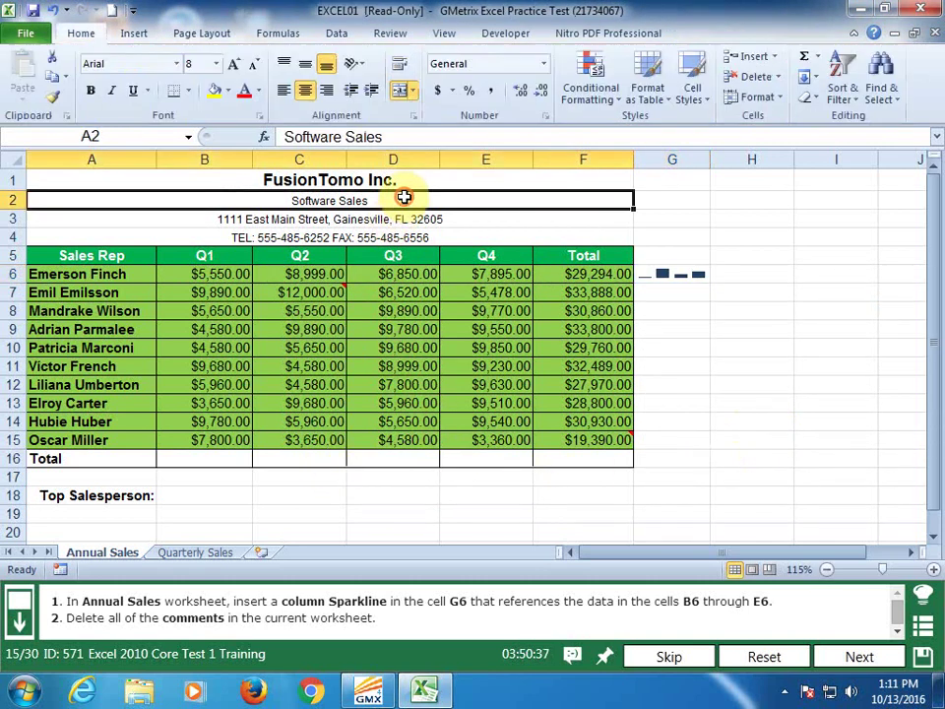
Delete the comment on F15, leaving no comments, and submit the task
left_click(235, 181)
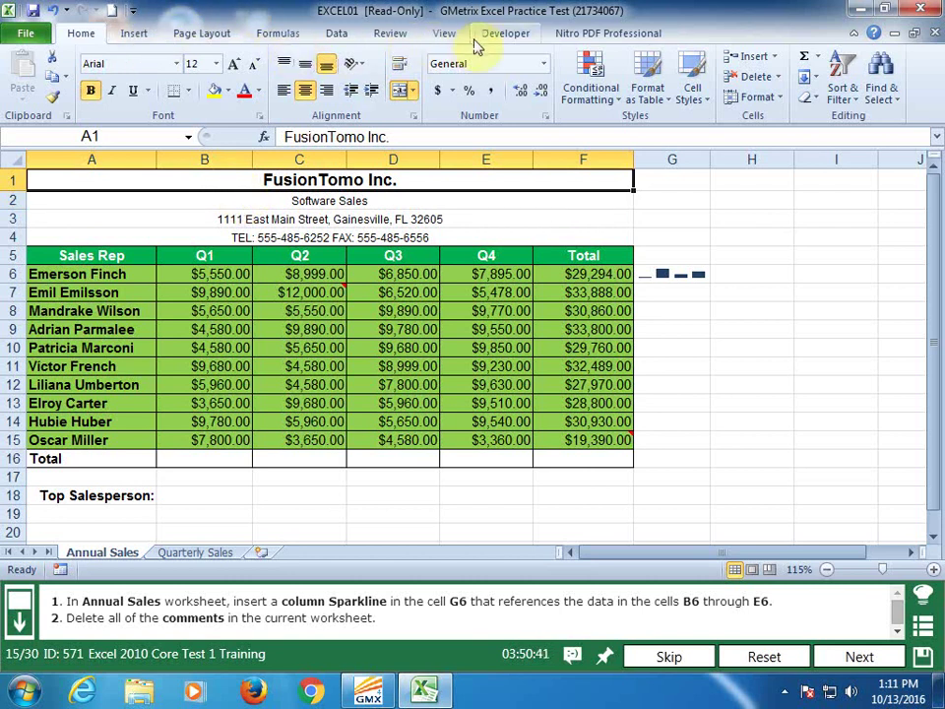
left_click(390, 33)
left_click(363, 69)
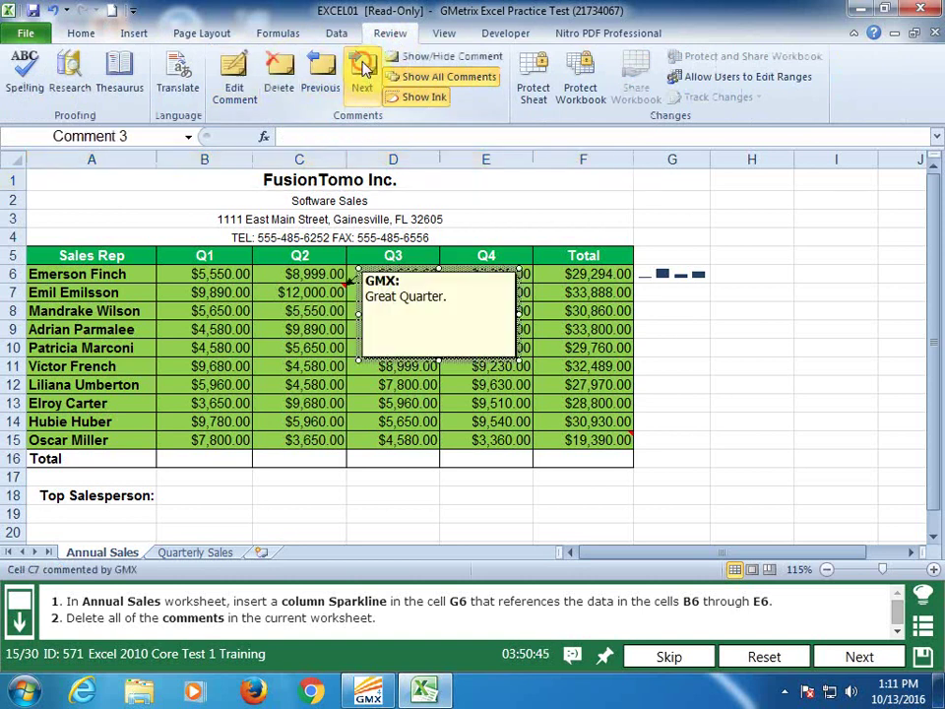
left_click(320, 71)
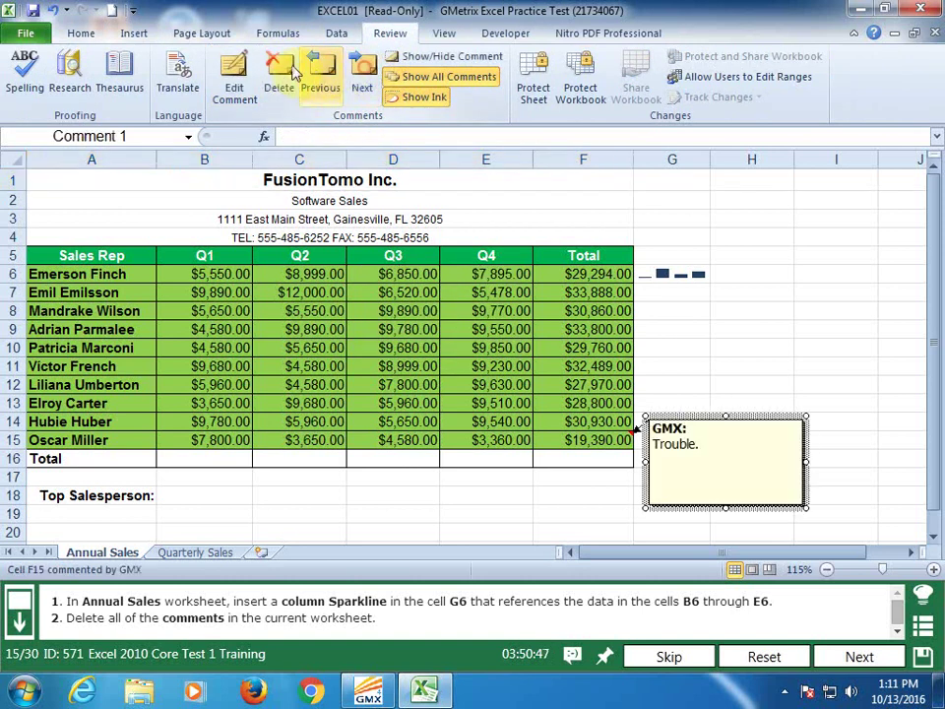
left_click(280, 73)
left_click(753, 436)
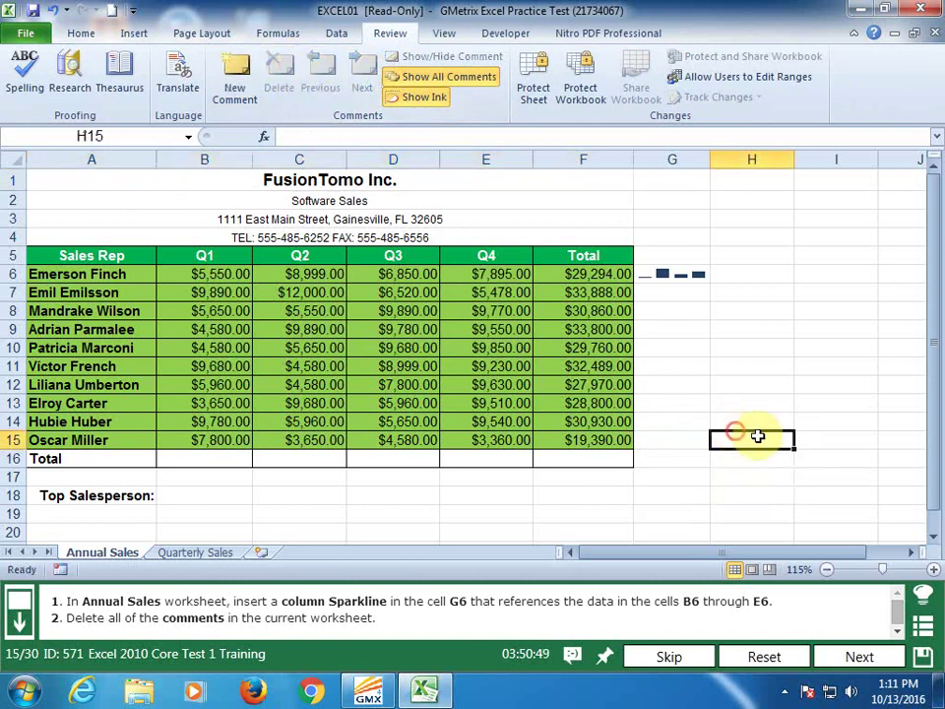
left_click(860, 655)
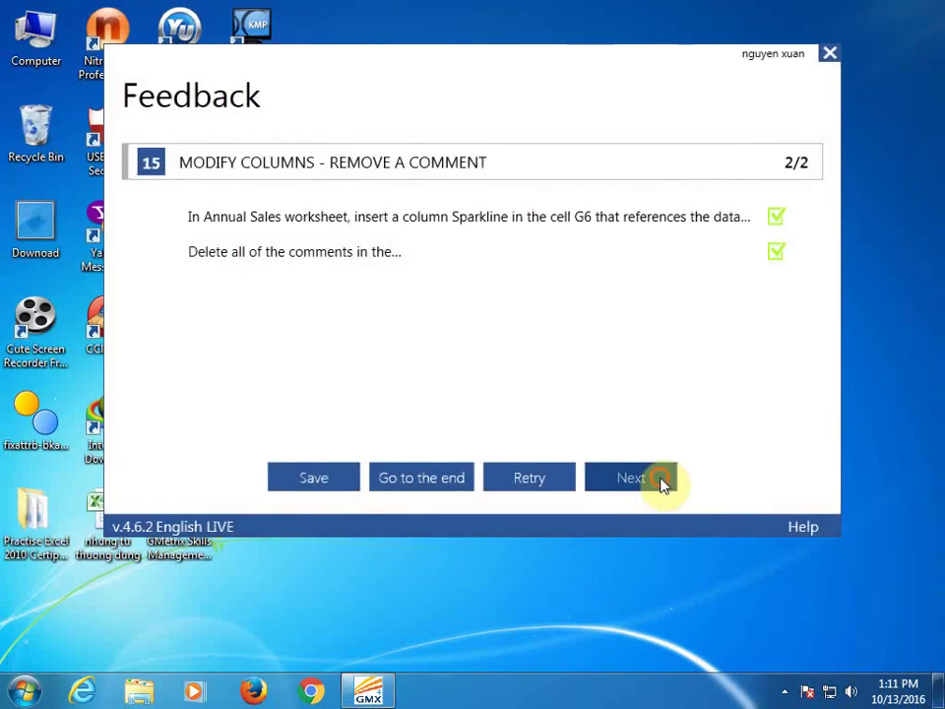
left_click(660, 481)
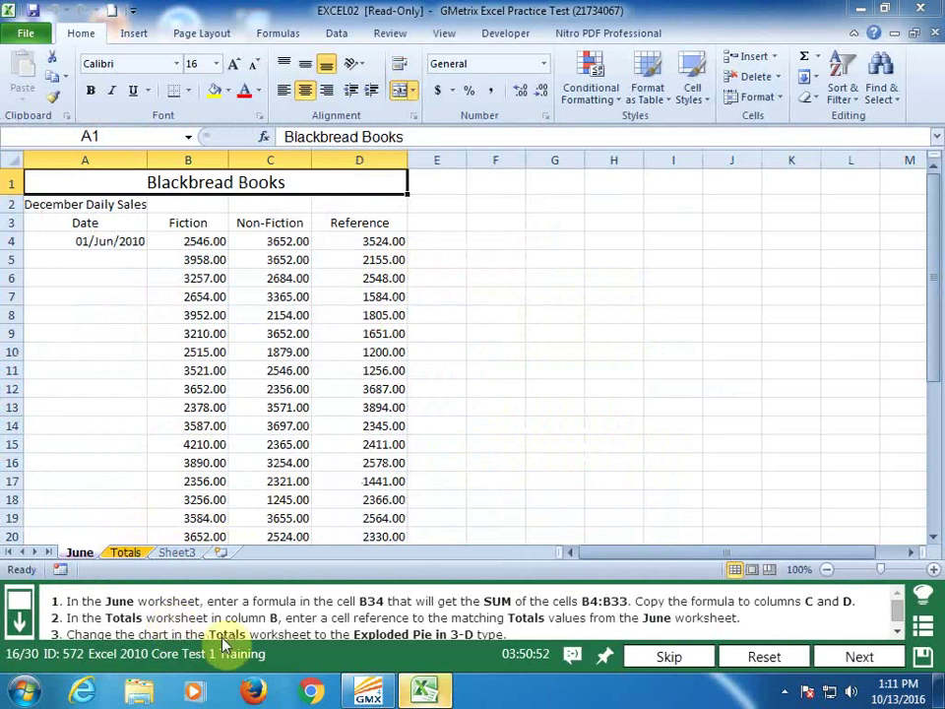
Enter =SUM(B4:B33) in B34 with AutoSum
left_click(114, 246)
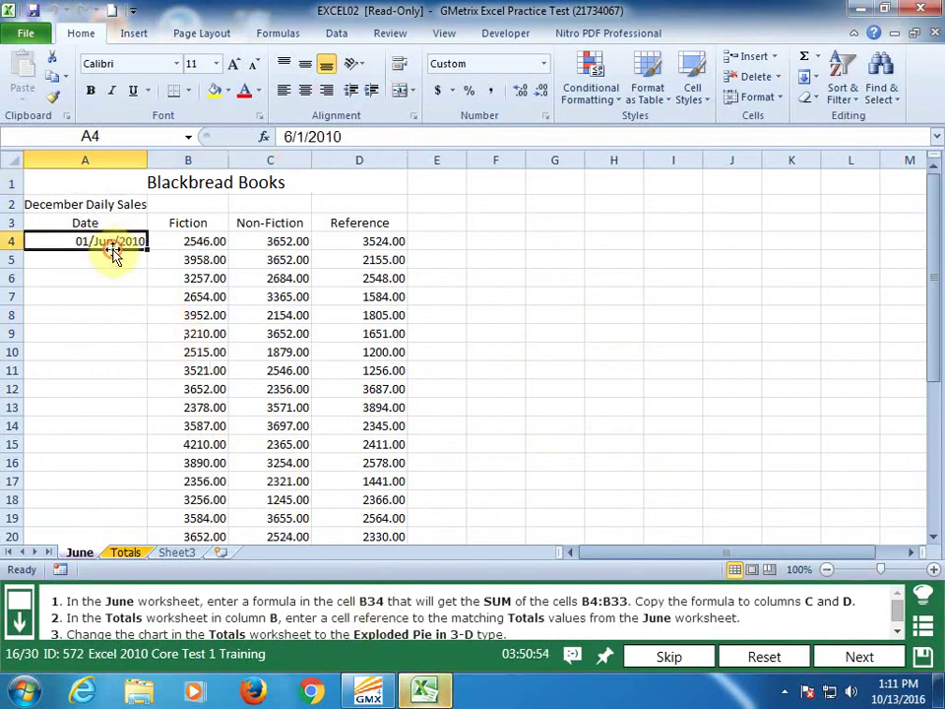
mouse_move(932, 292)
left_mouse_down()
mouse_move(928, 337)
mouse_move(928, 283)
mouse_move(937, 426)
left_mouse_up()
left_click(209, 248)
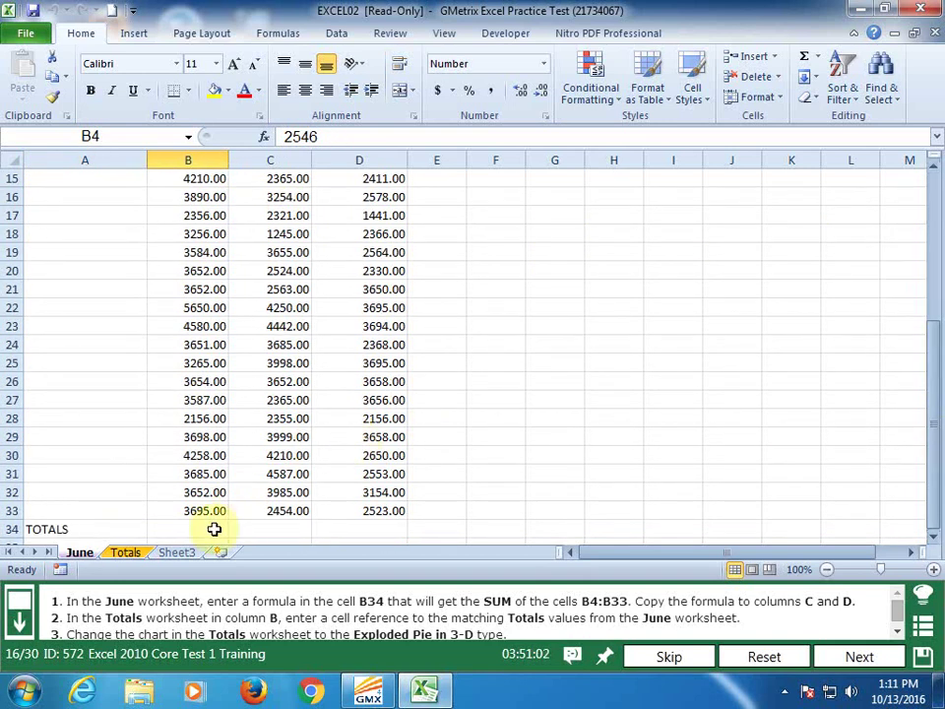
left_click(187, 529)
left_click(277, 33)
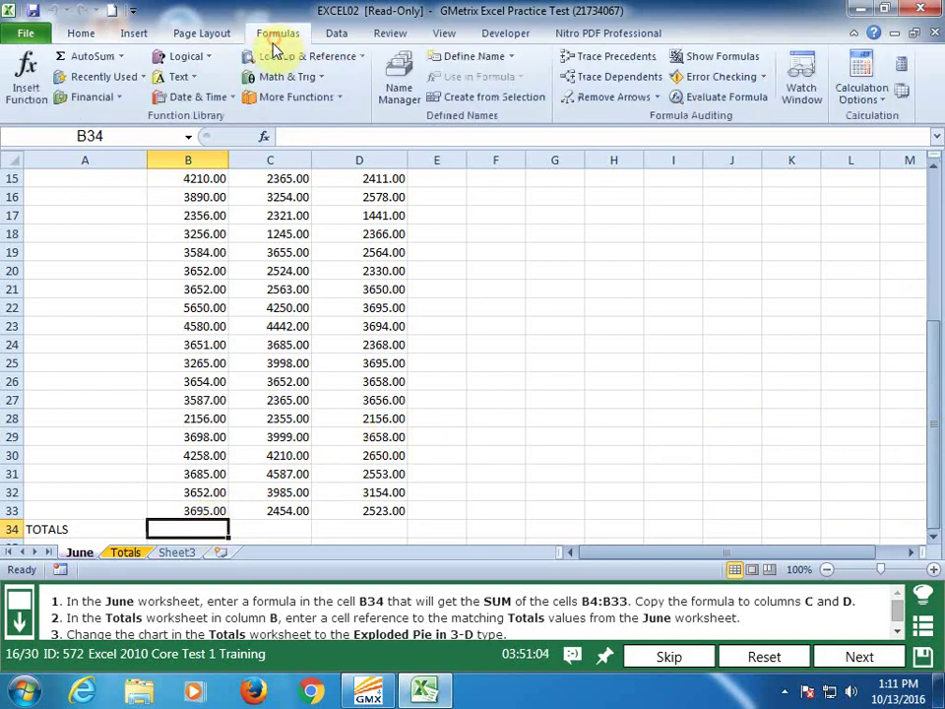
left_click(84, 56)
key("Return")
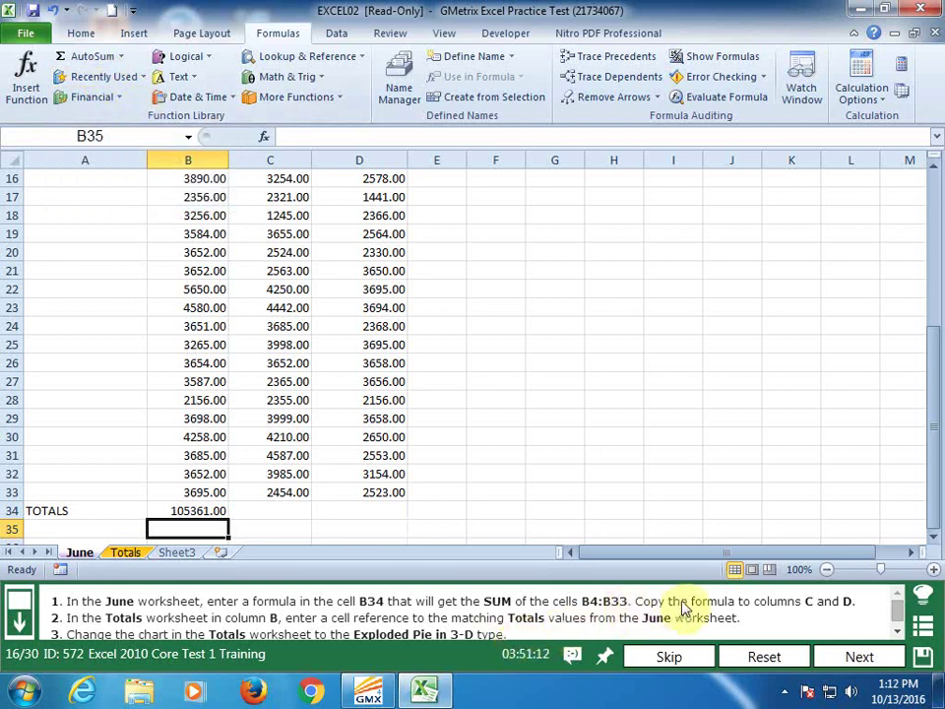
Fill the B34 total across to C34 and D34
left_click(205, 510)
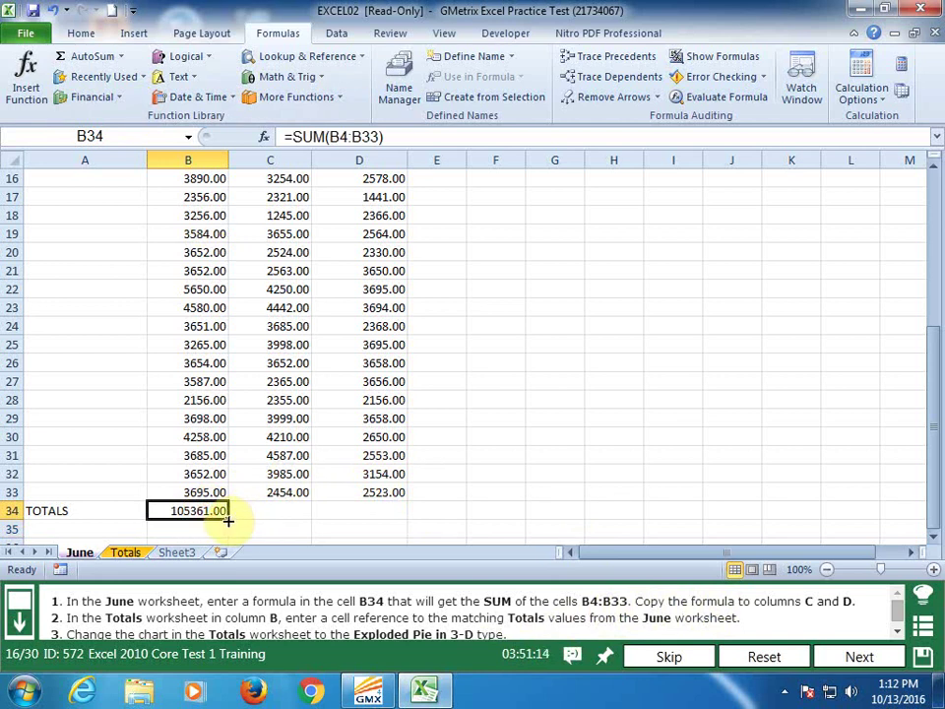
left_click_drag(227, 519, 384, 514)
left_click(508, 477)
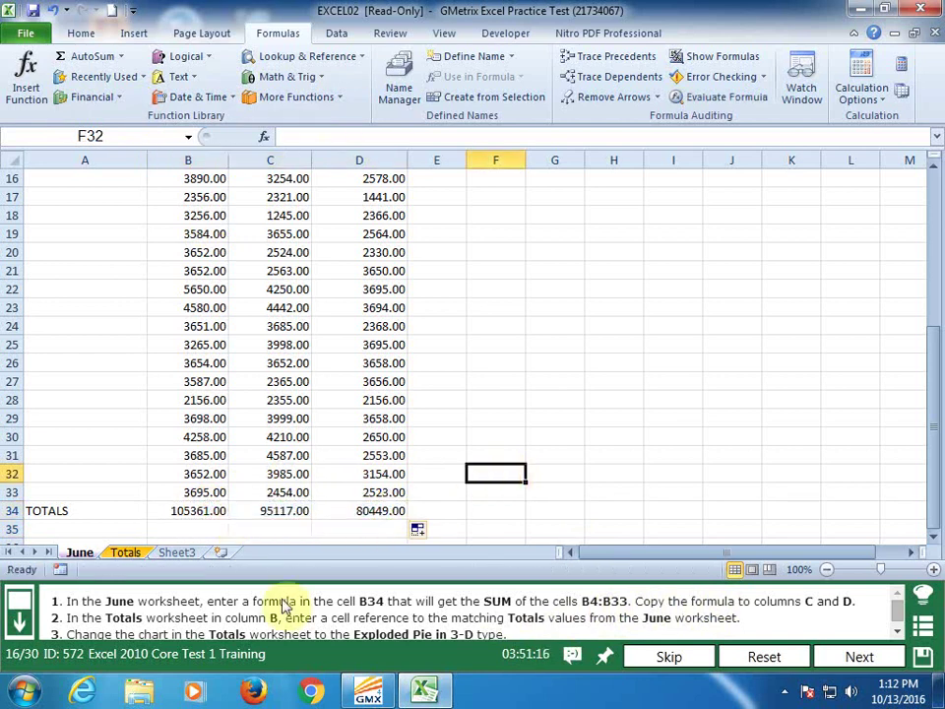
left_click(544, 430)
scroll(541, 448, "down", 1)
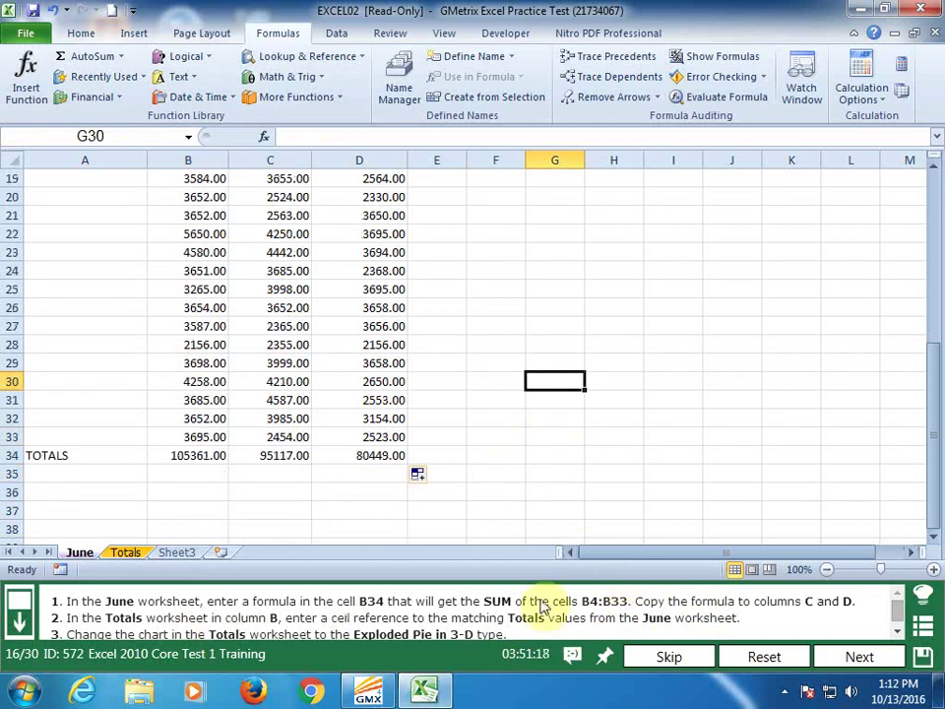
On the Totals sheet, link B2, B3 and B4 to June!B34, June!C34 and June!D34
left_click(128, 553)
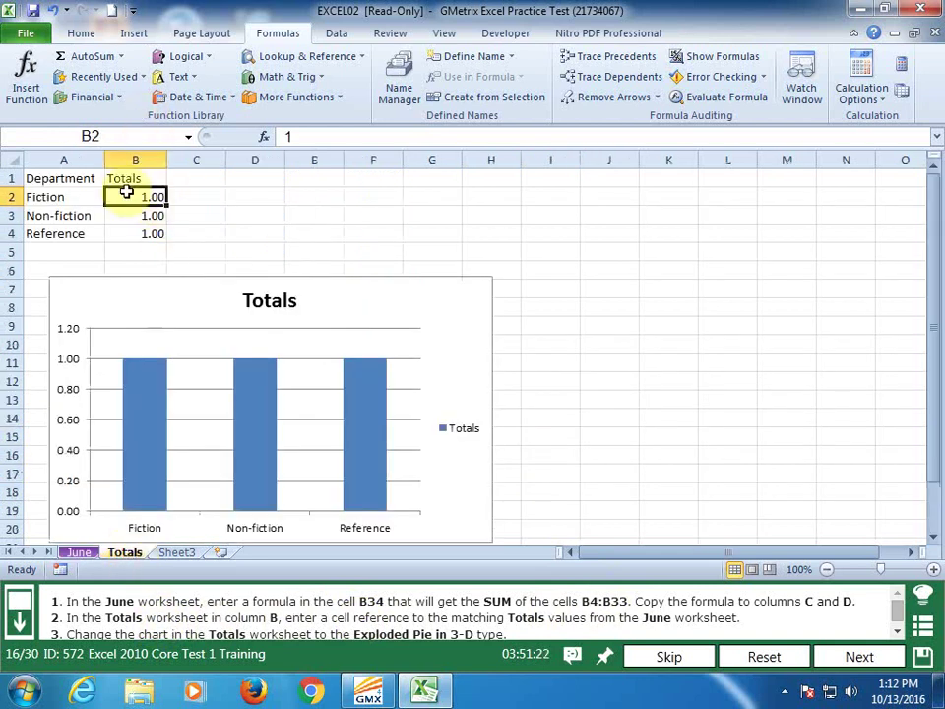
type("=")
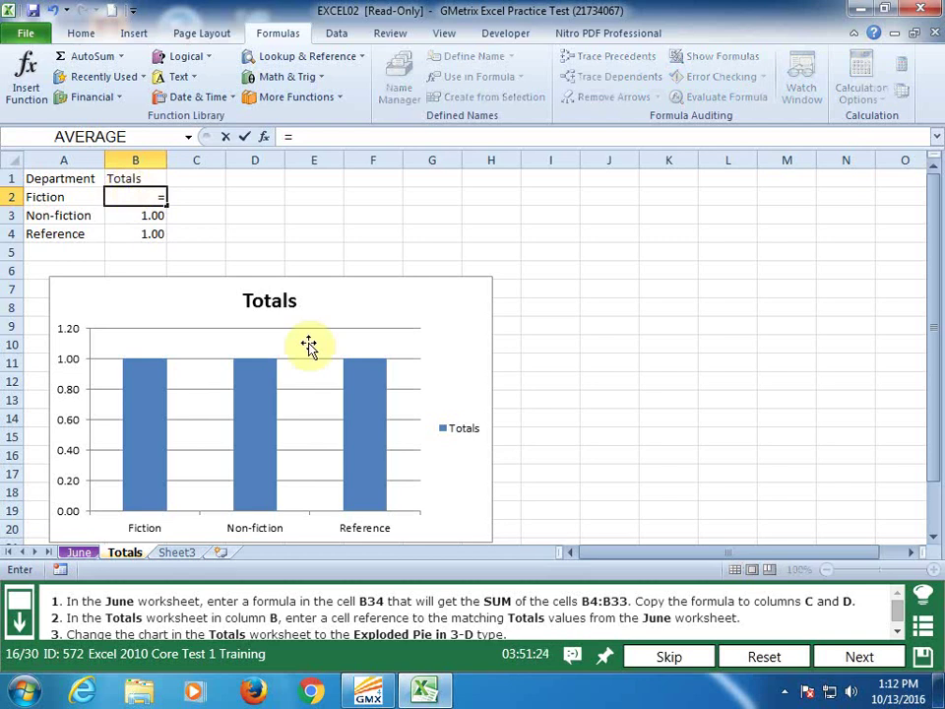
left_click(89, 553)
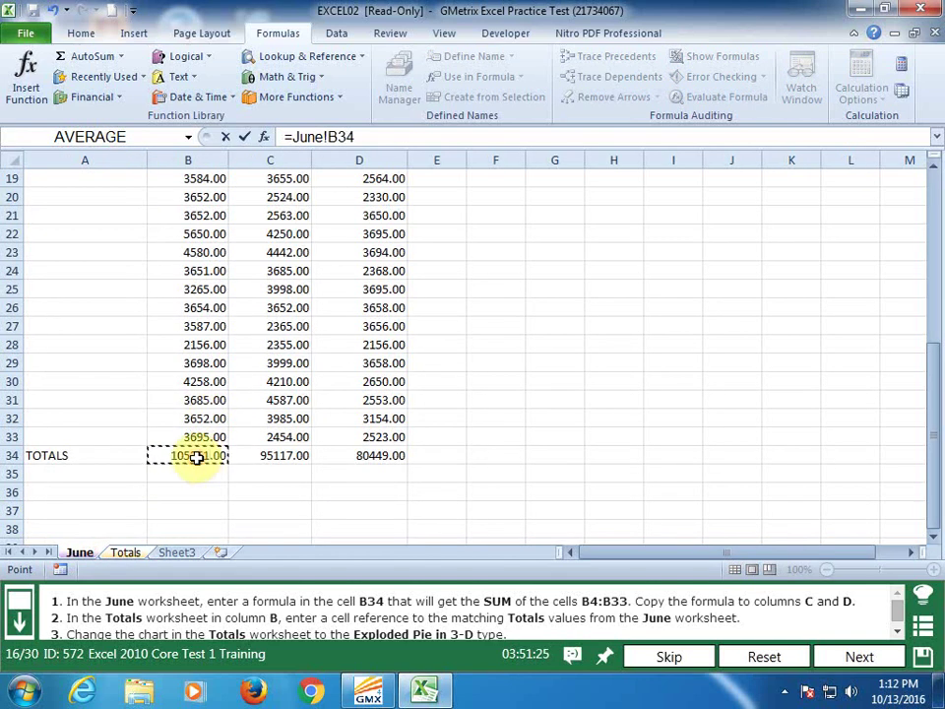
key("Return")
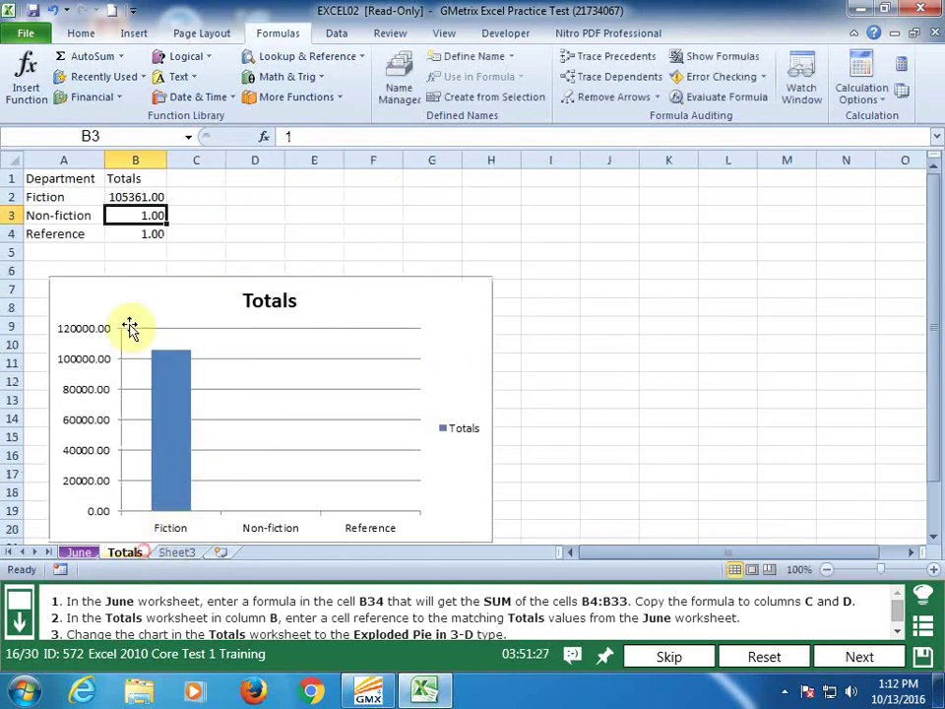
type("=")
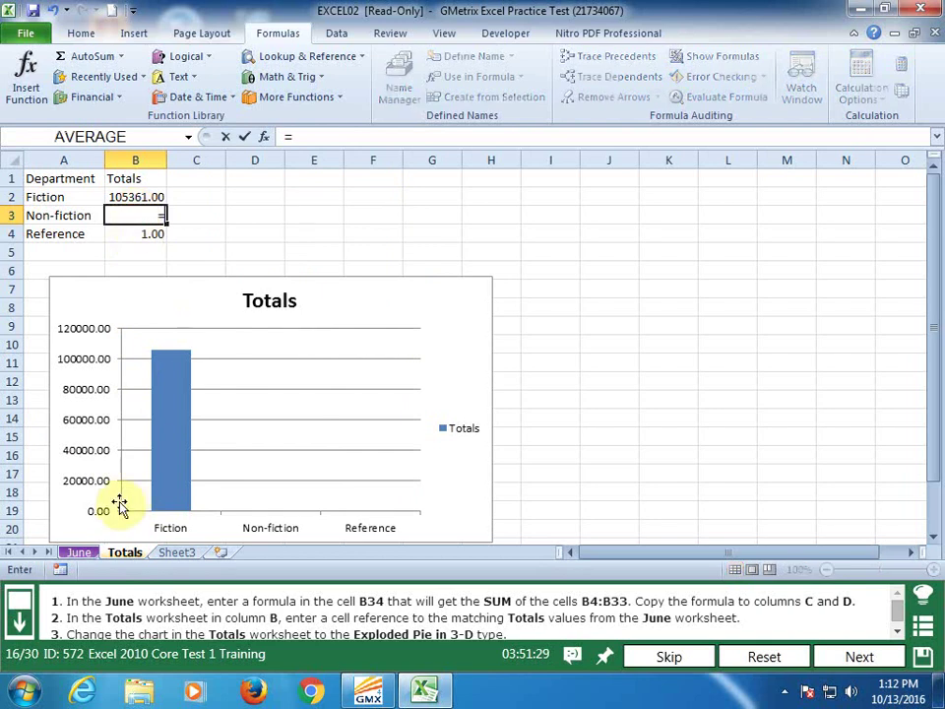
left_click(78, 552)
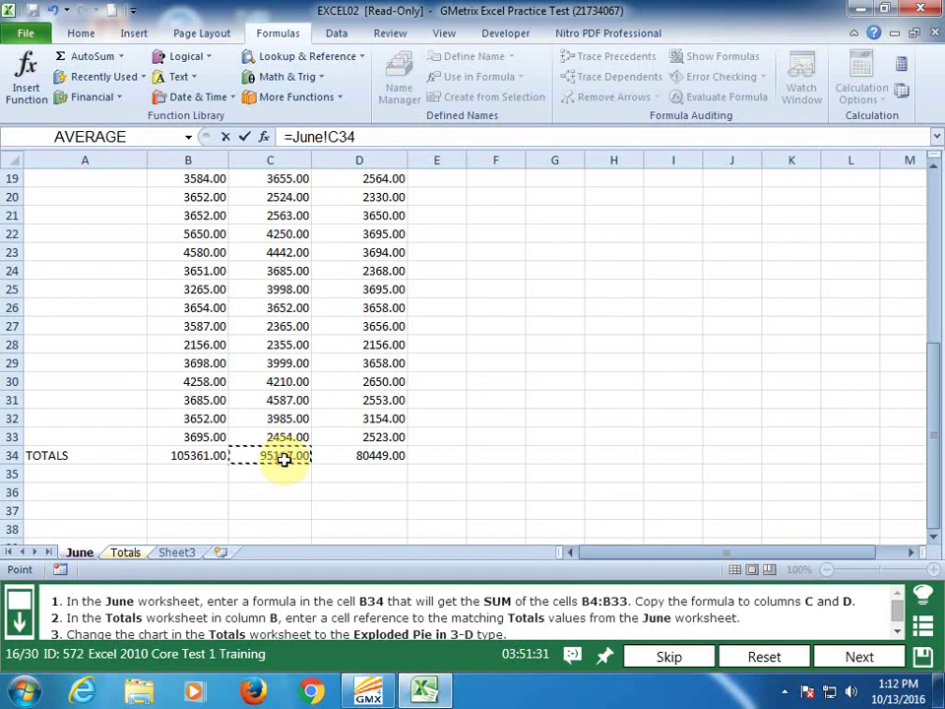
key("Return")
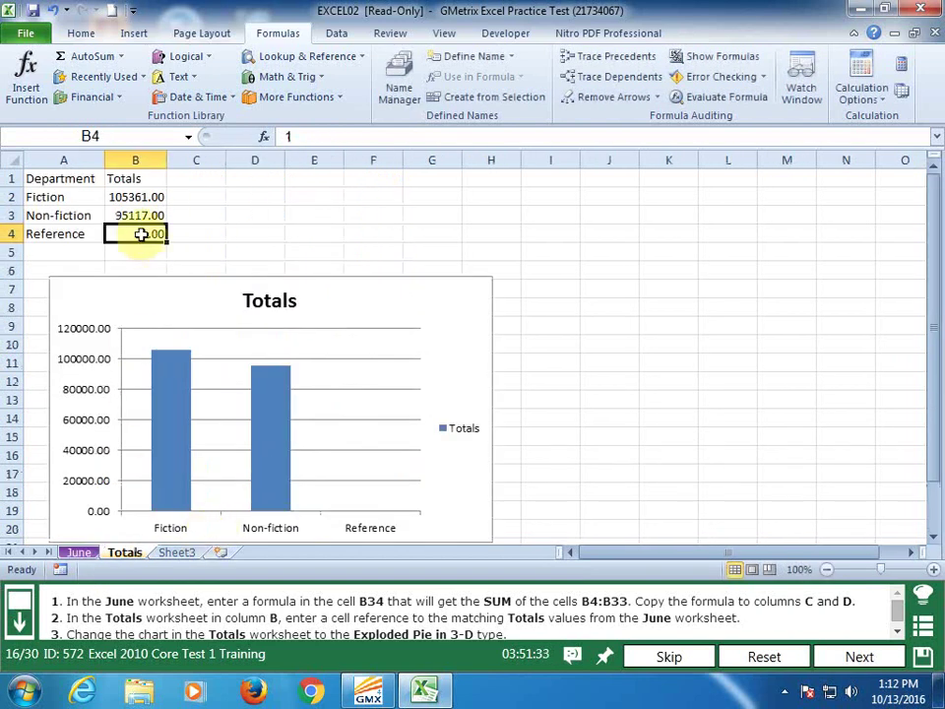
type("=")
left_click(84, 552)
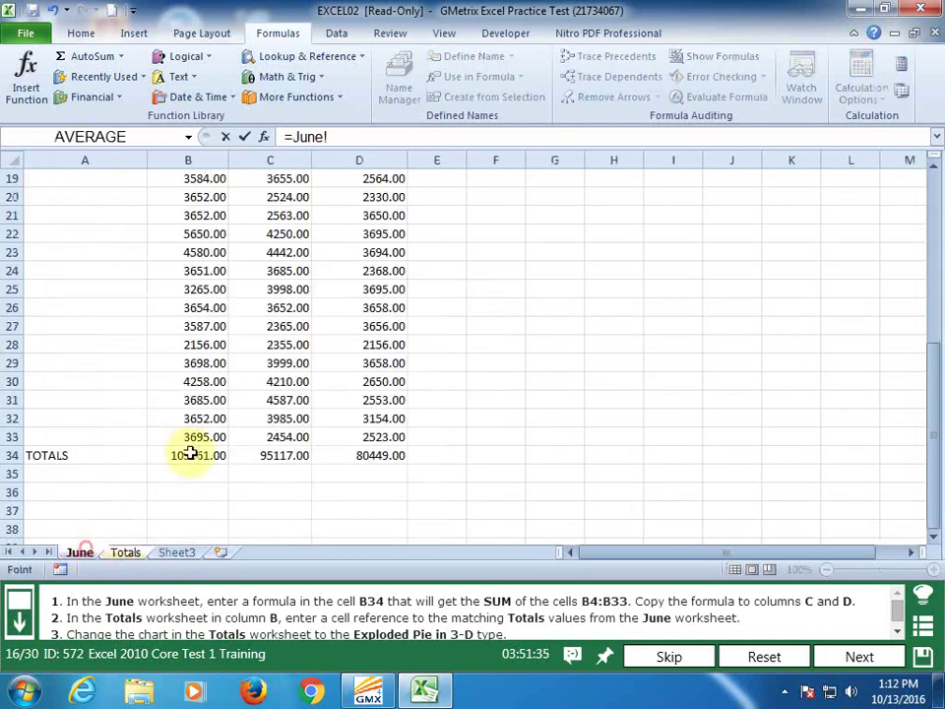
key("Return")
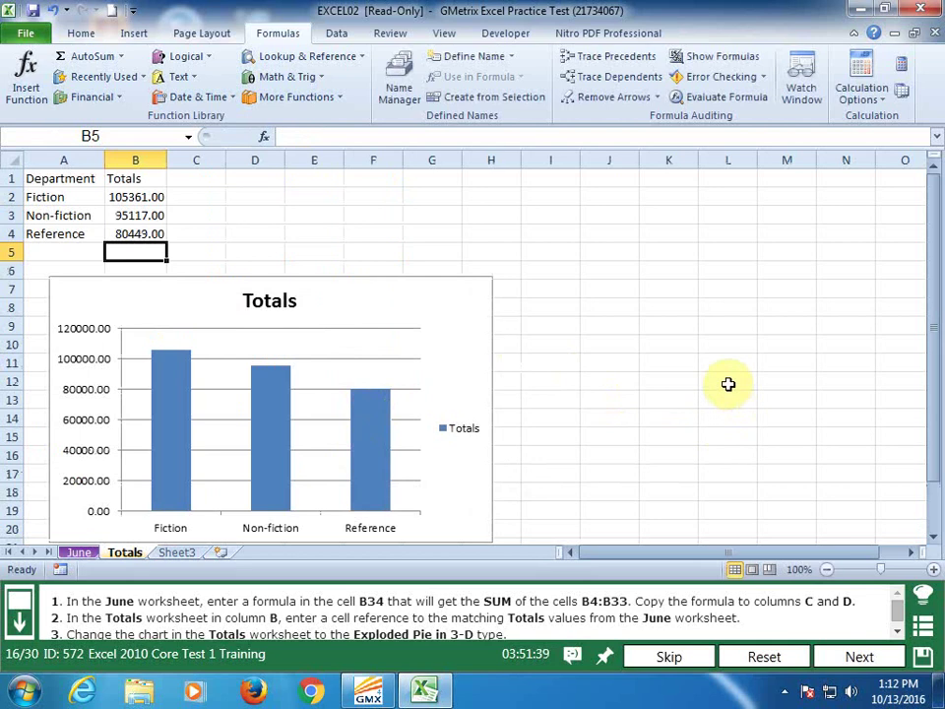
Change the Totals chart type to Exploded pie in 3-D
left_click(406, 282)
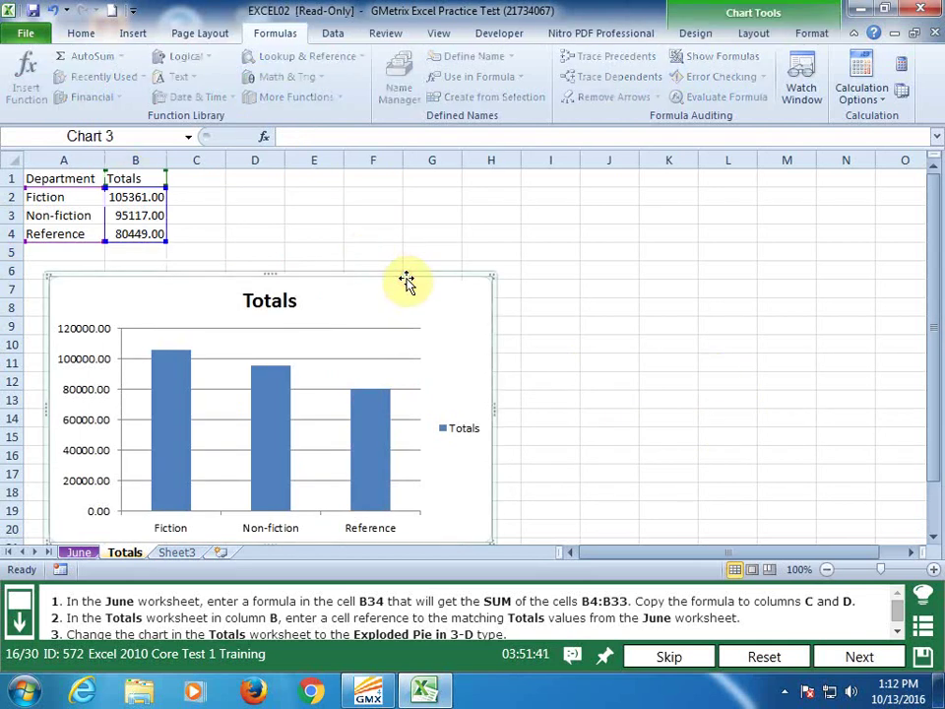
left_click(696, 33)
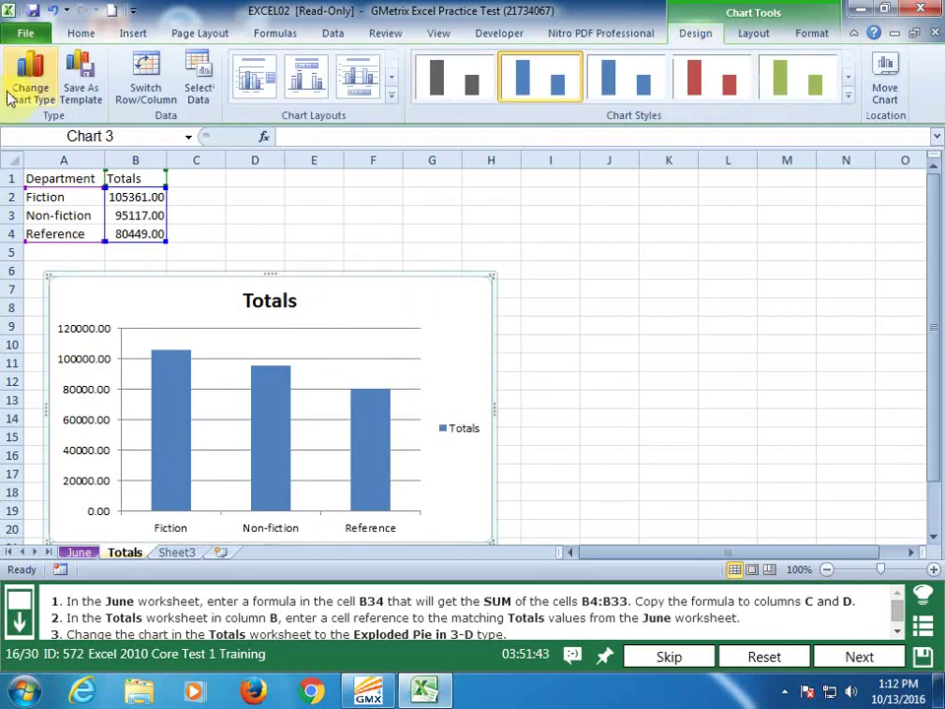
left_click(35, 92)
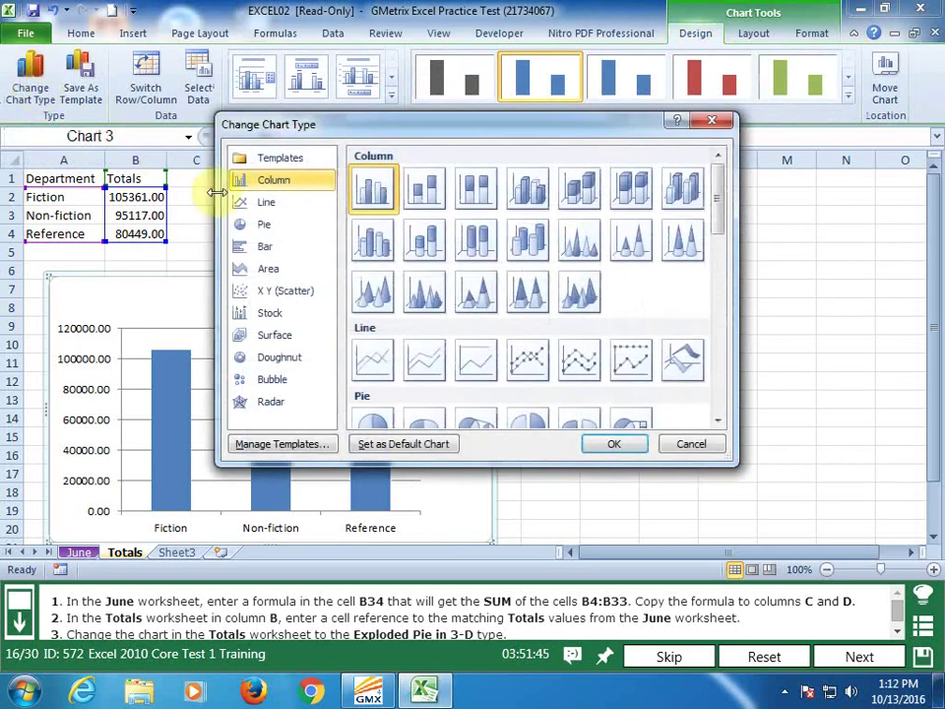
left_click(263, 227)
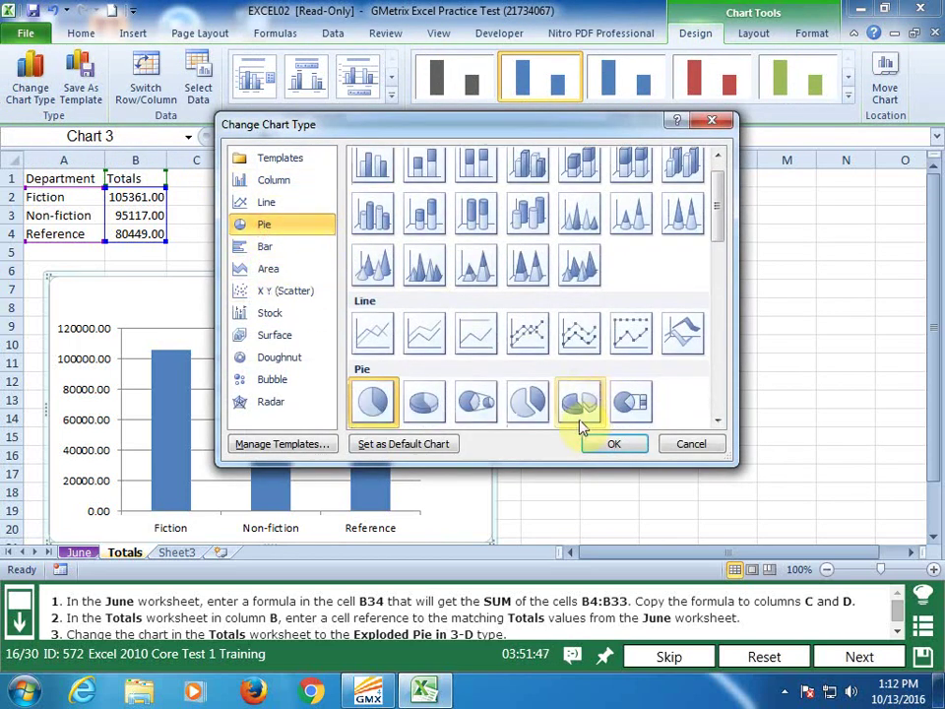
left_click(581, 413)
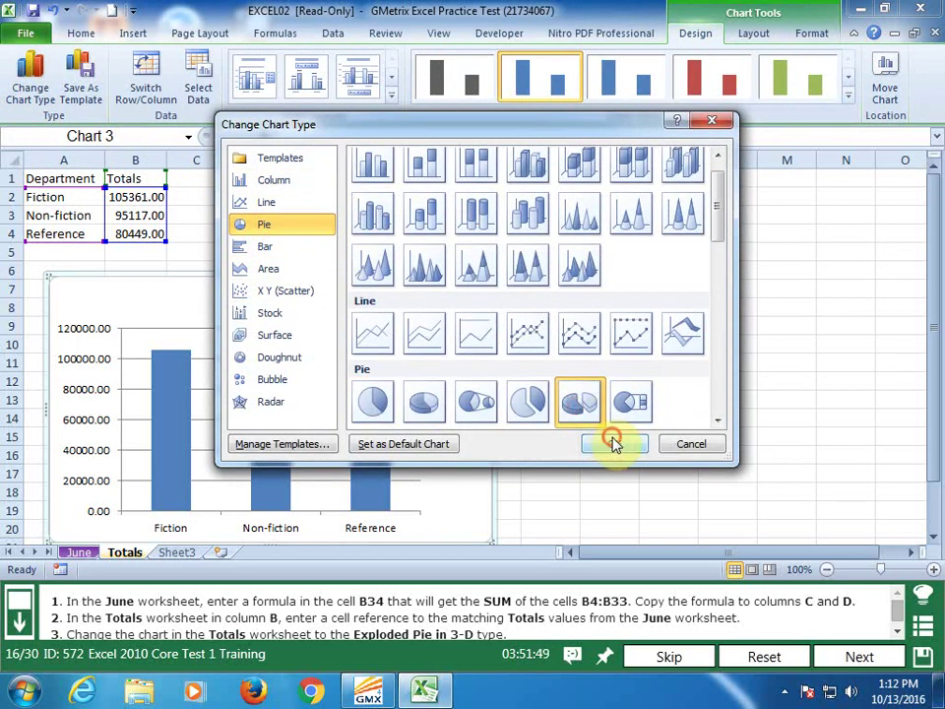
left_click(612, 444)
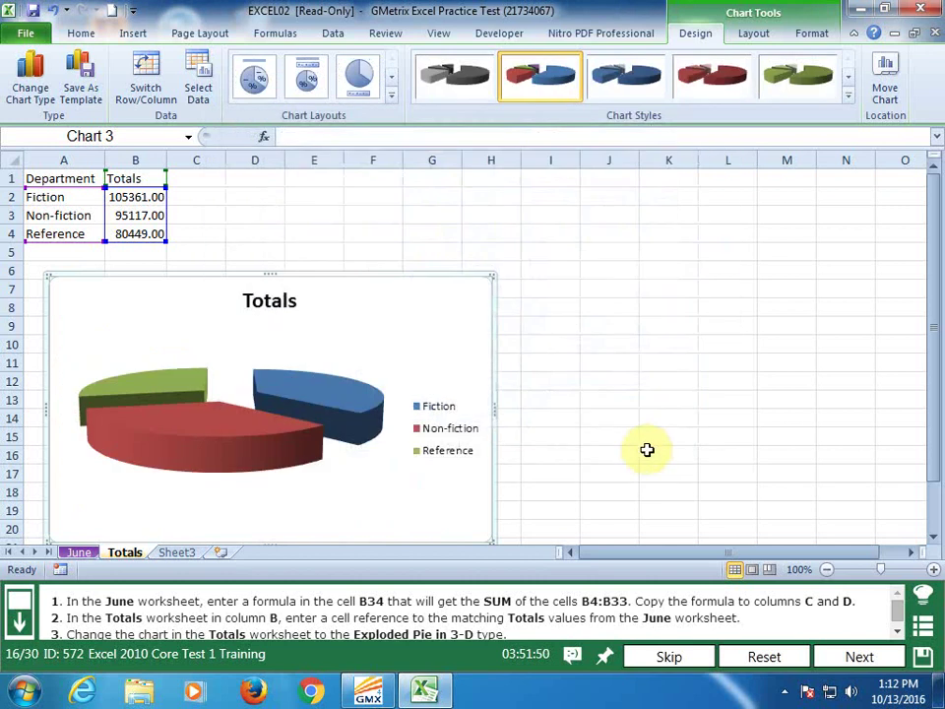
Submit the task and continue to the Time Card question
left_click(878, 654)
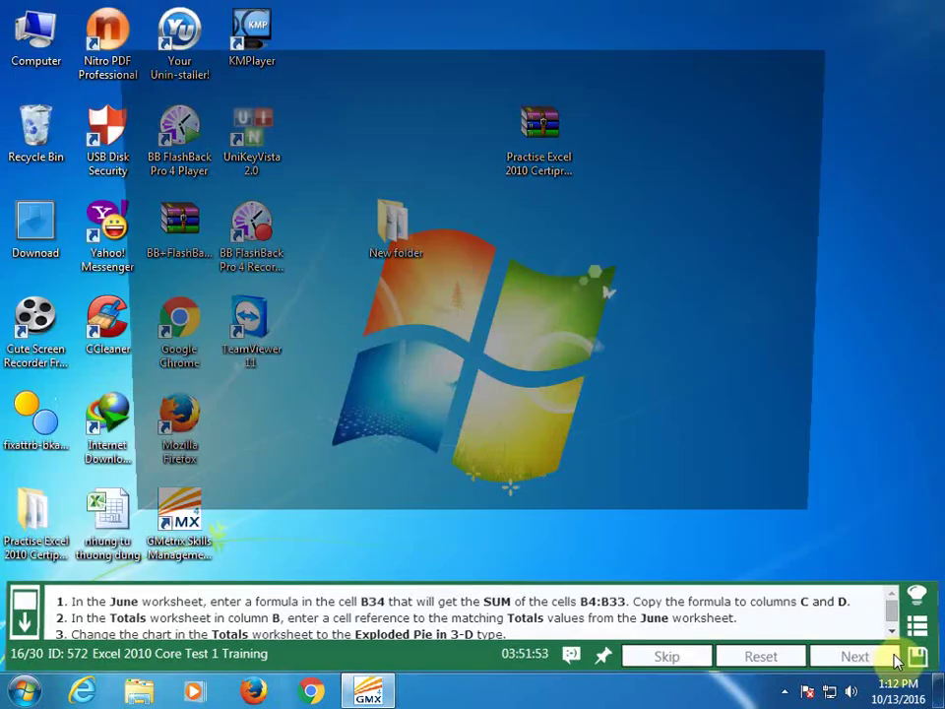
left_click(648, 476)
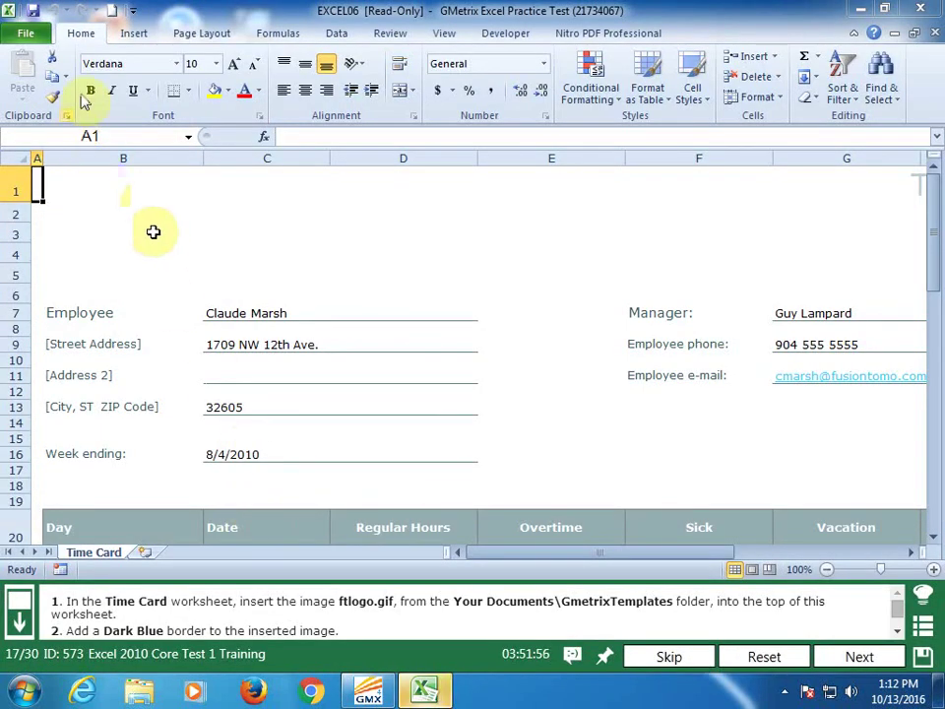
left_click(126, 32)
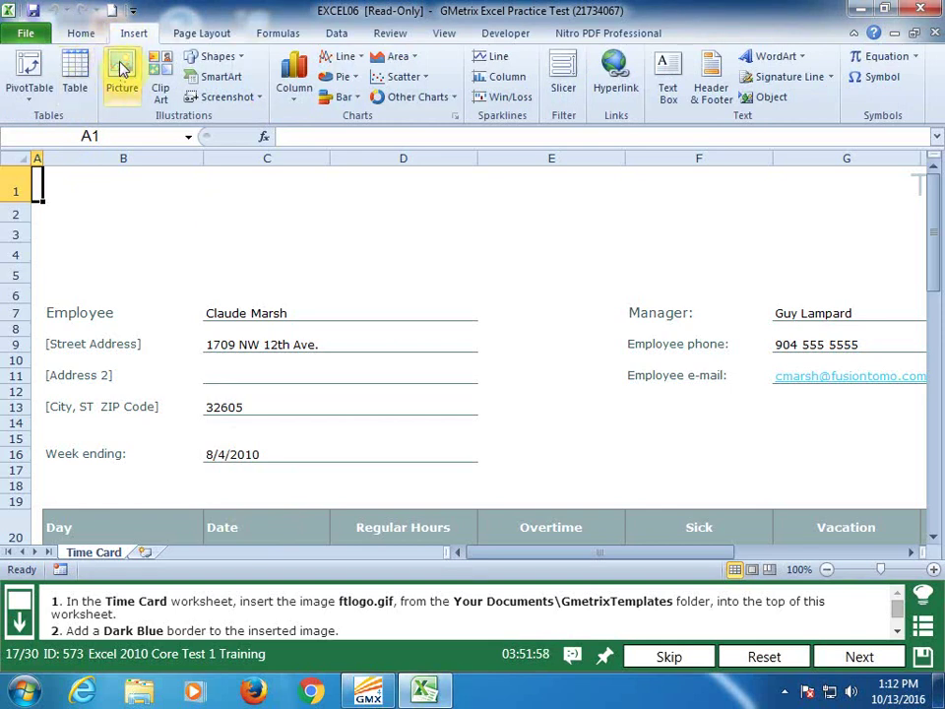
Insert the ftlogo picture from Documents\GMetrixTemplates into the Time Card sheet
left_click(121, 71)
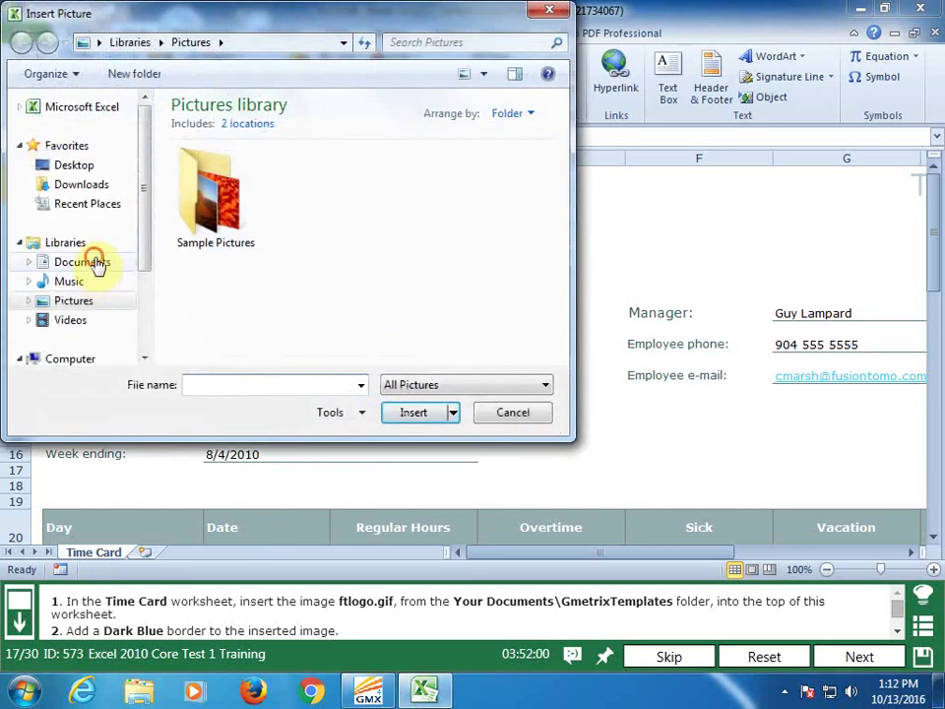
left_click(96, 264)
double_click(312, 221)
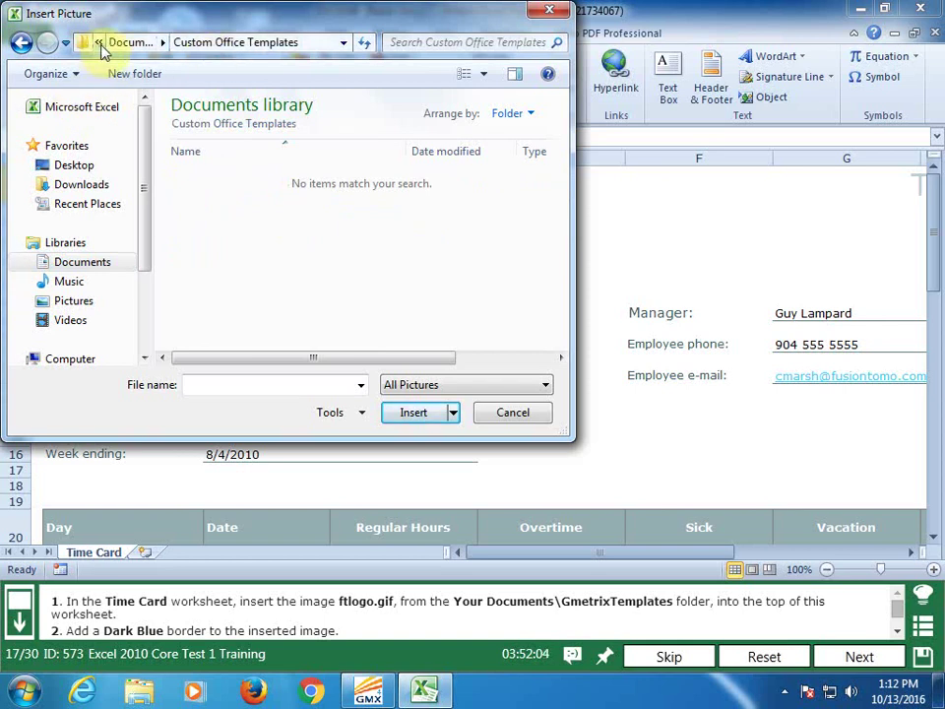
left_click(126, 43)
left_click(276, 245)
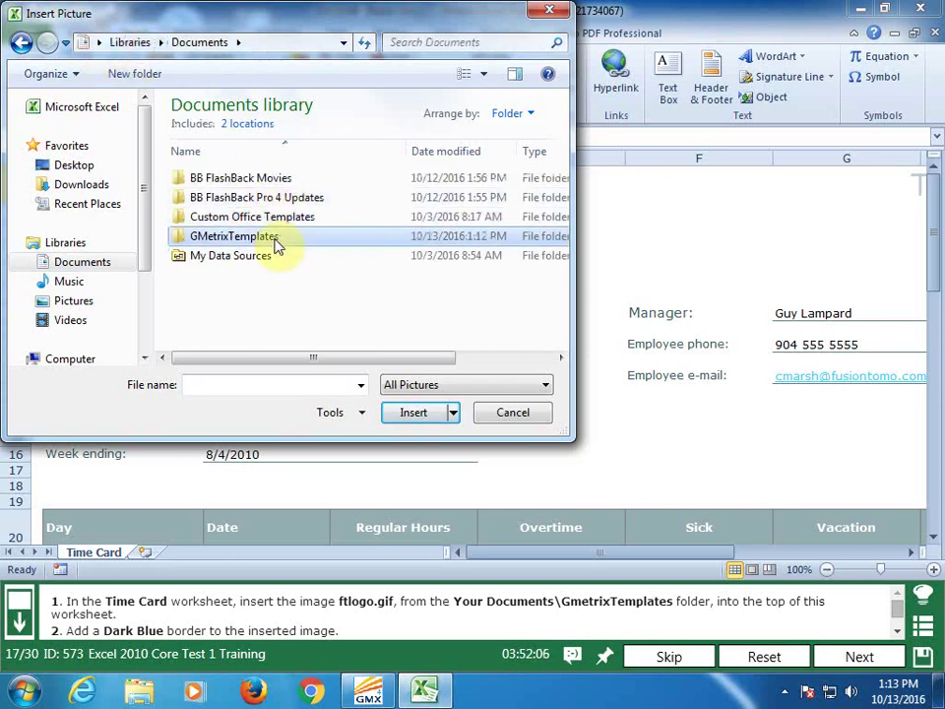
double_click(276, 244)
double_click(186, 182)
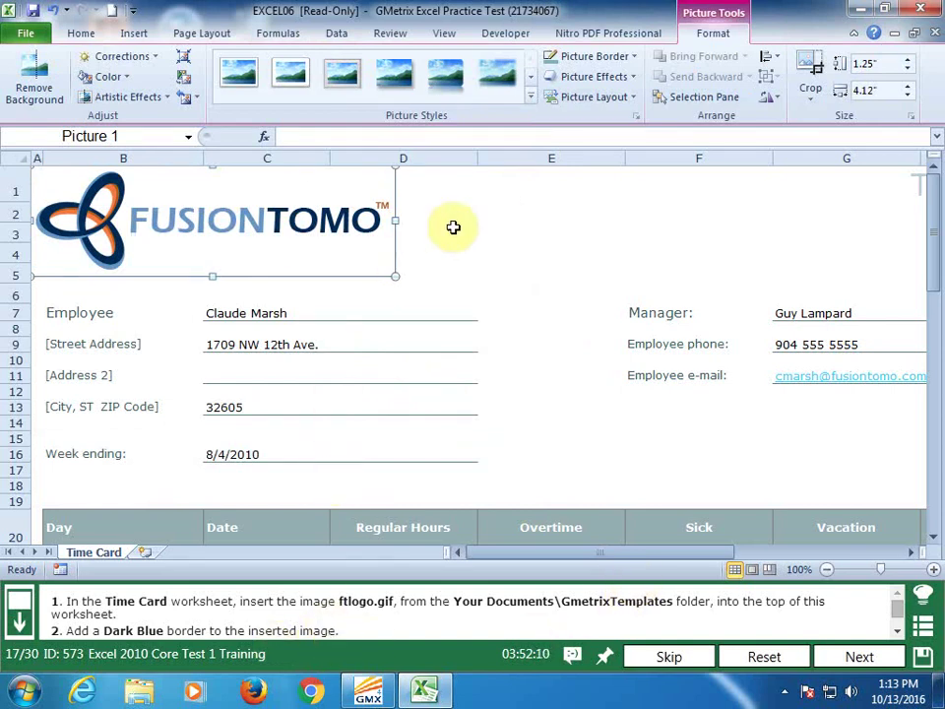
Give the FusionTomo logo a Dark Blue picture border
left_click(900, 633)
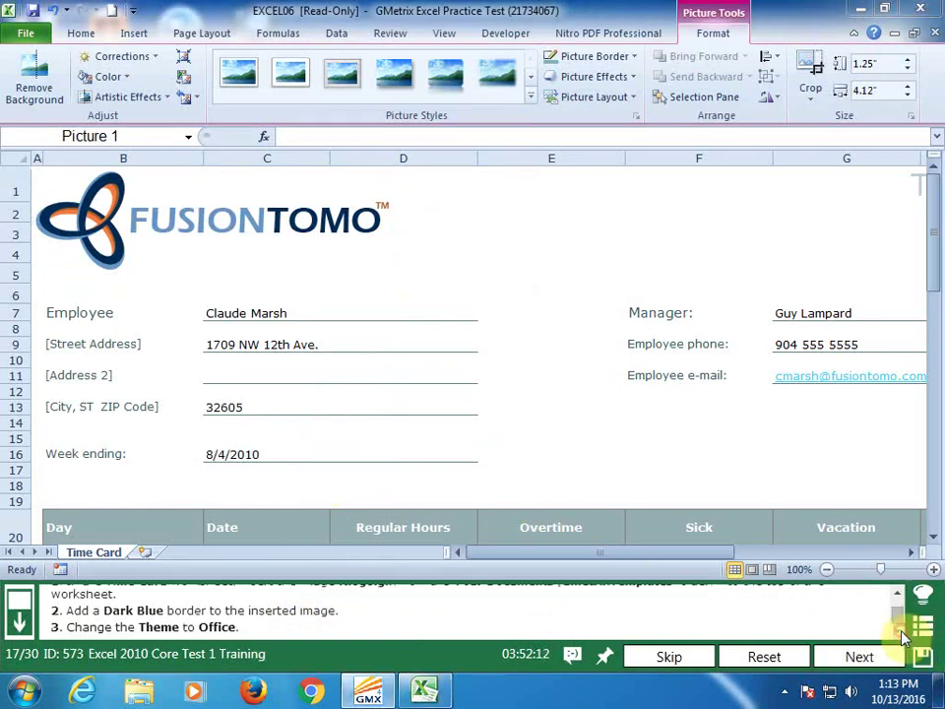
left_click(638, 57)
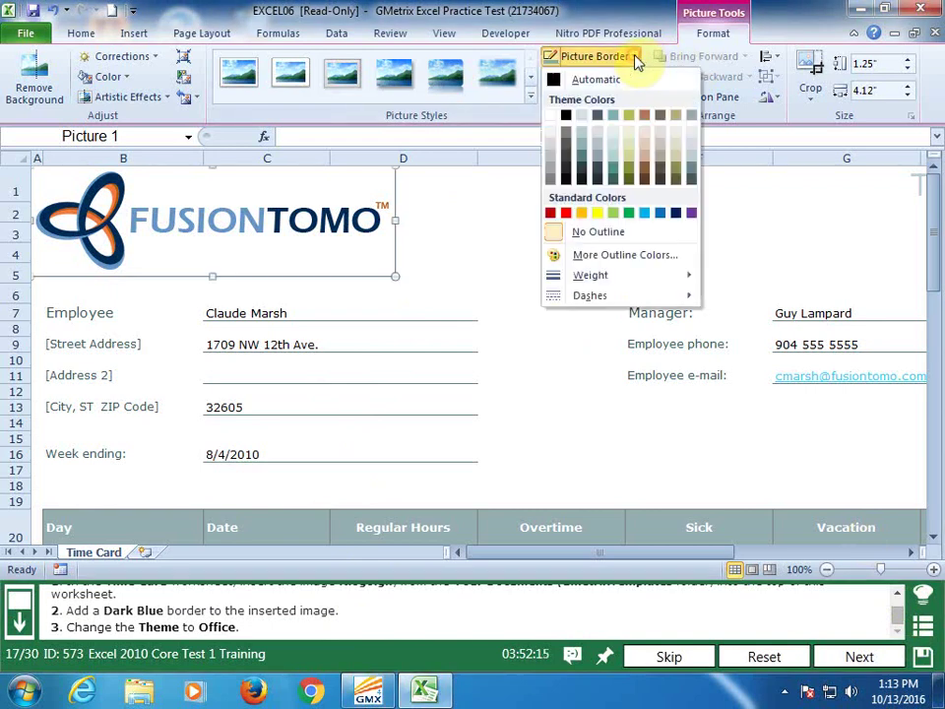
left_click(676, 213)
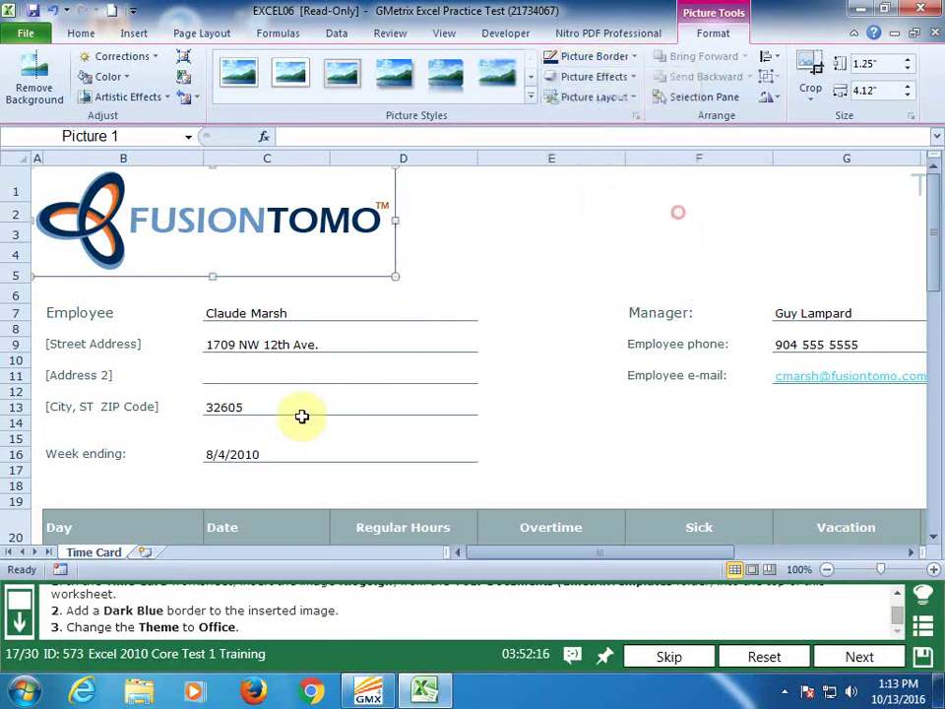
Apply the Office theme to the workbook and submit the task
left_click(188, 35)
left_click(23, 87)
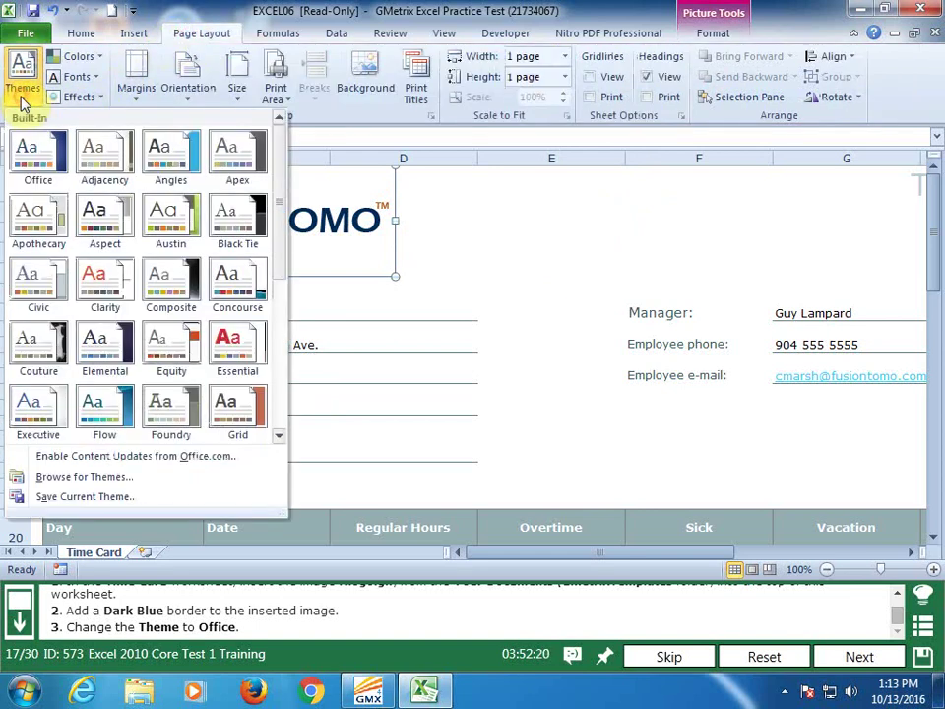
left_click(35, 155)
left_click(475, 345)
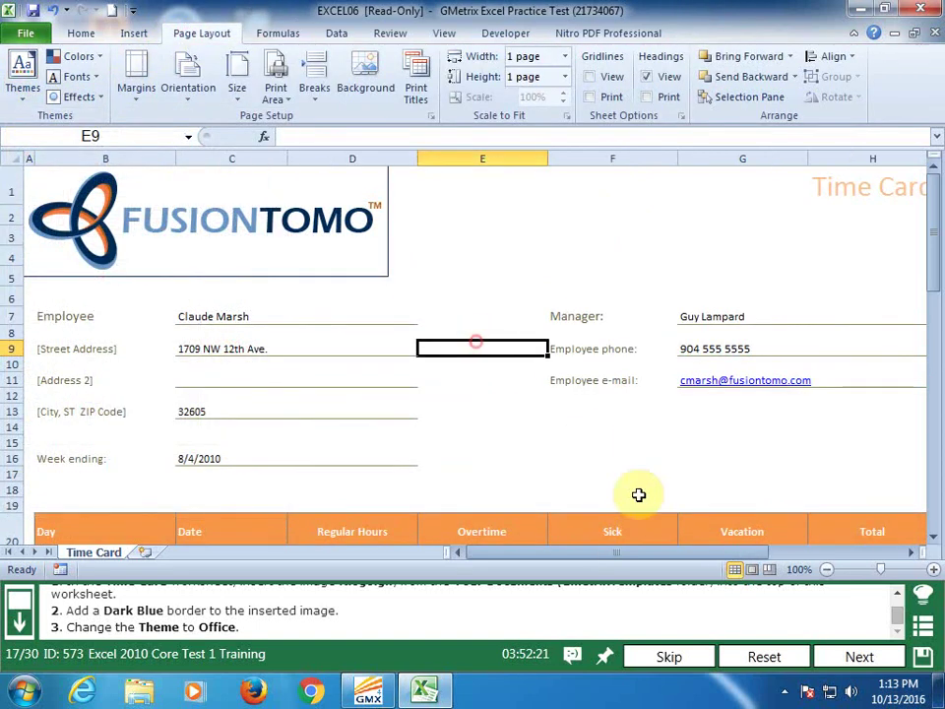
left_click(857, 657)
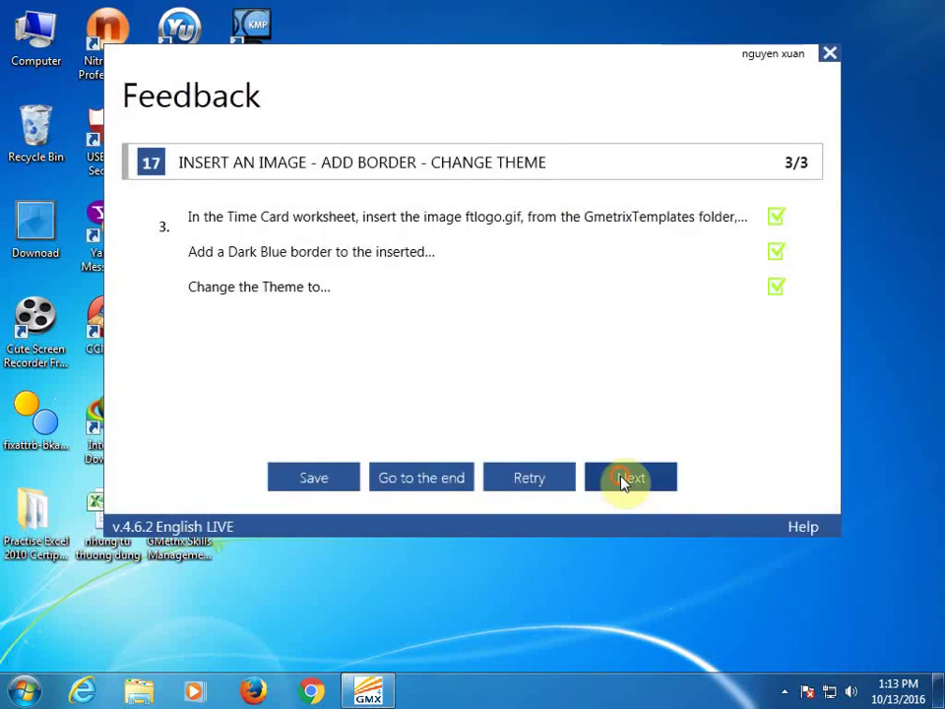
On the Source Data sheet, clear all data validation from cell B2
left_click(626, 480)
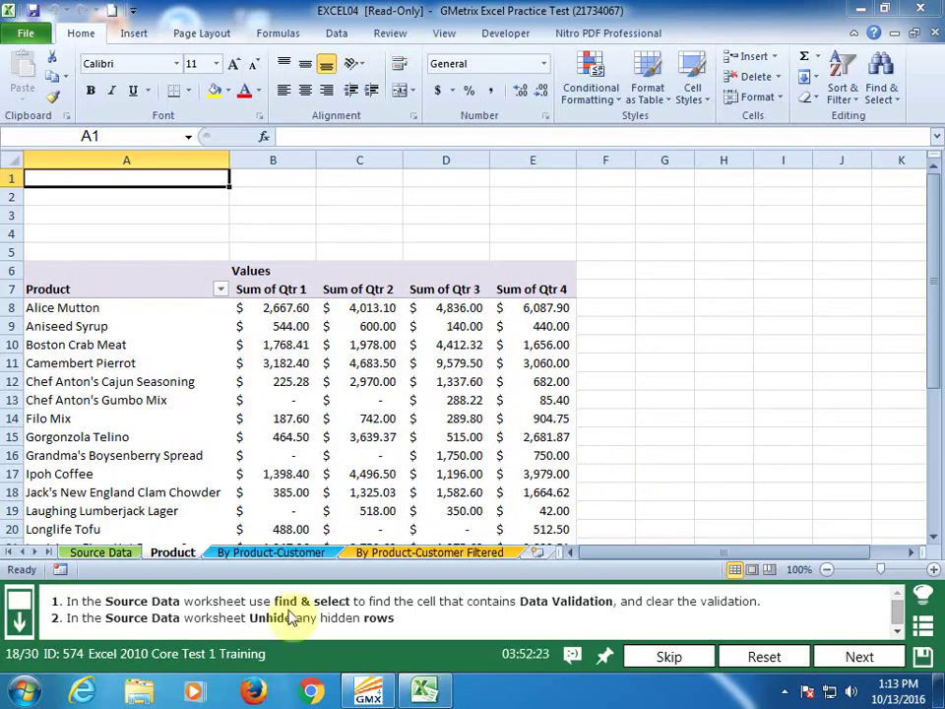
left_click(99, 553)
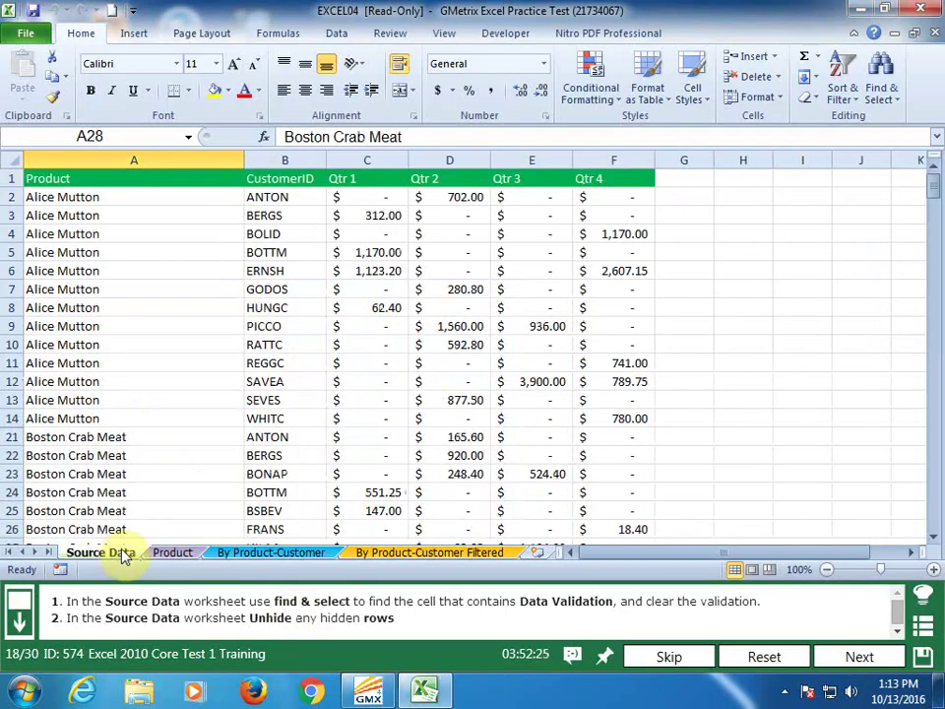
left_click(894, 99)
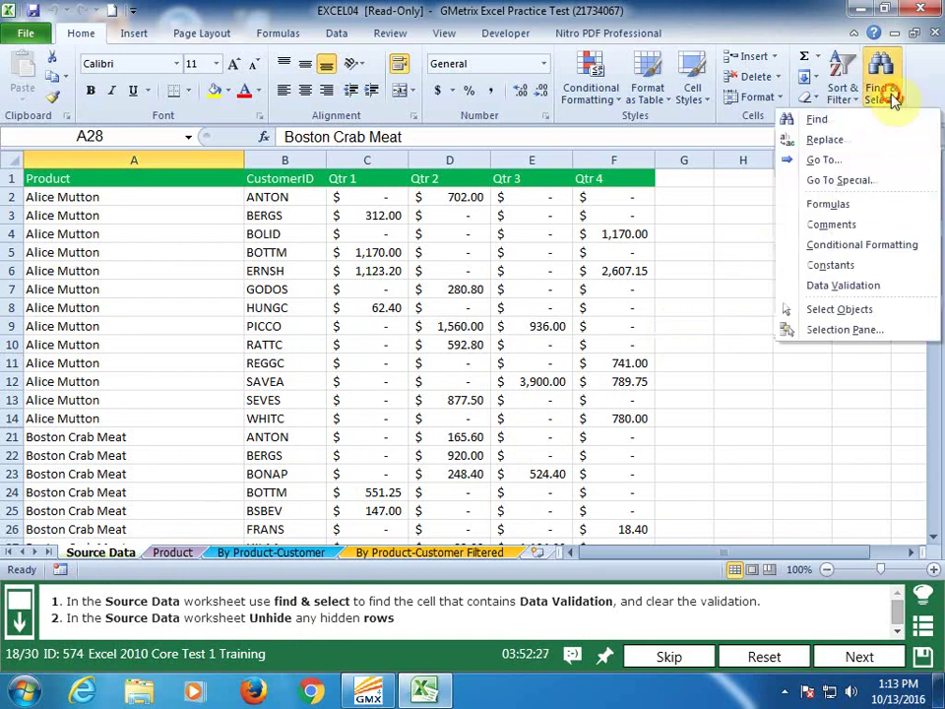
left_click(871, 285)
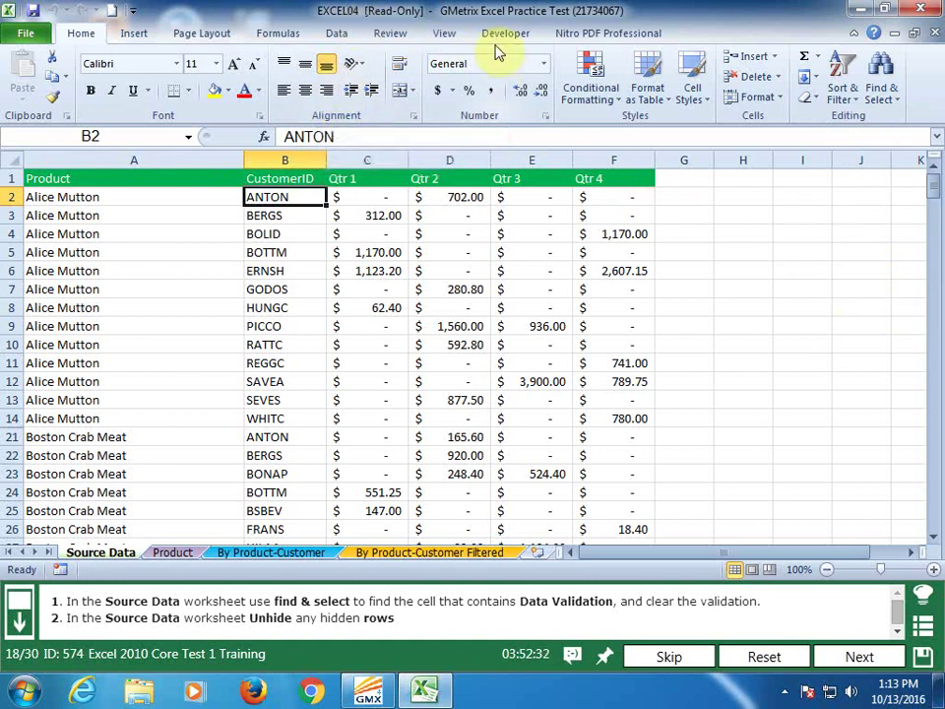
left_click(337, 36)
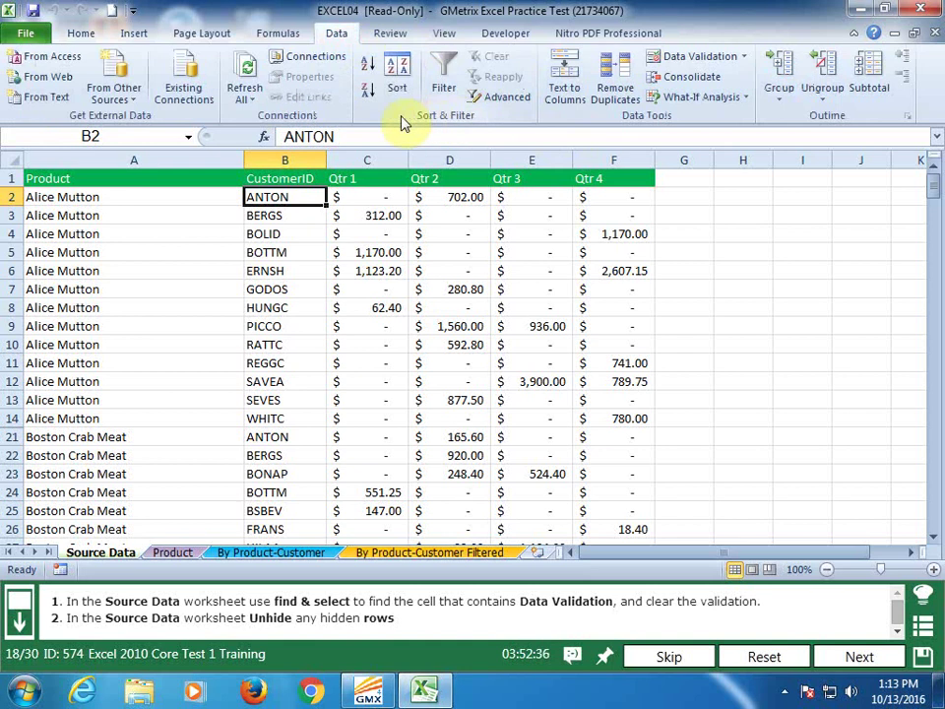
left_click(738, 58)
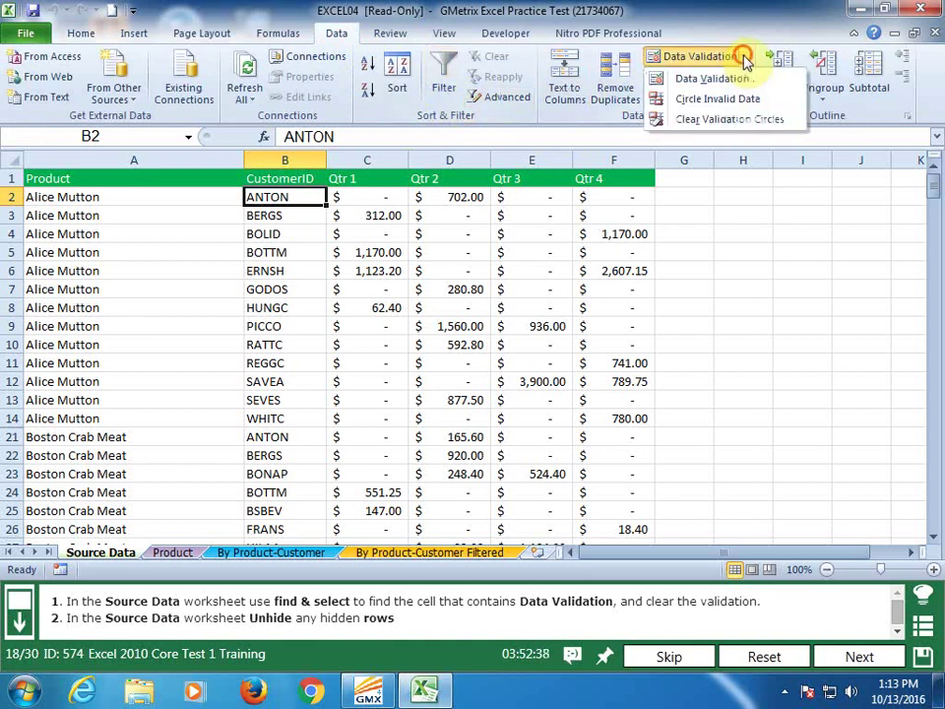
left_click(742, 84)
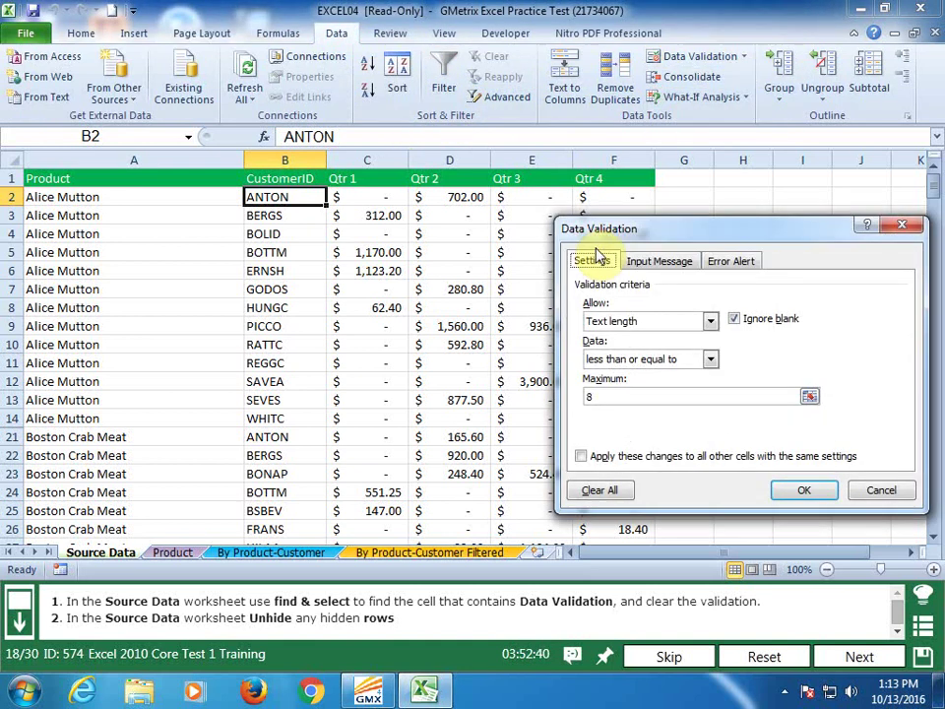
left_click(600, 492)
left_click(798, 492)
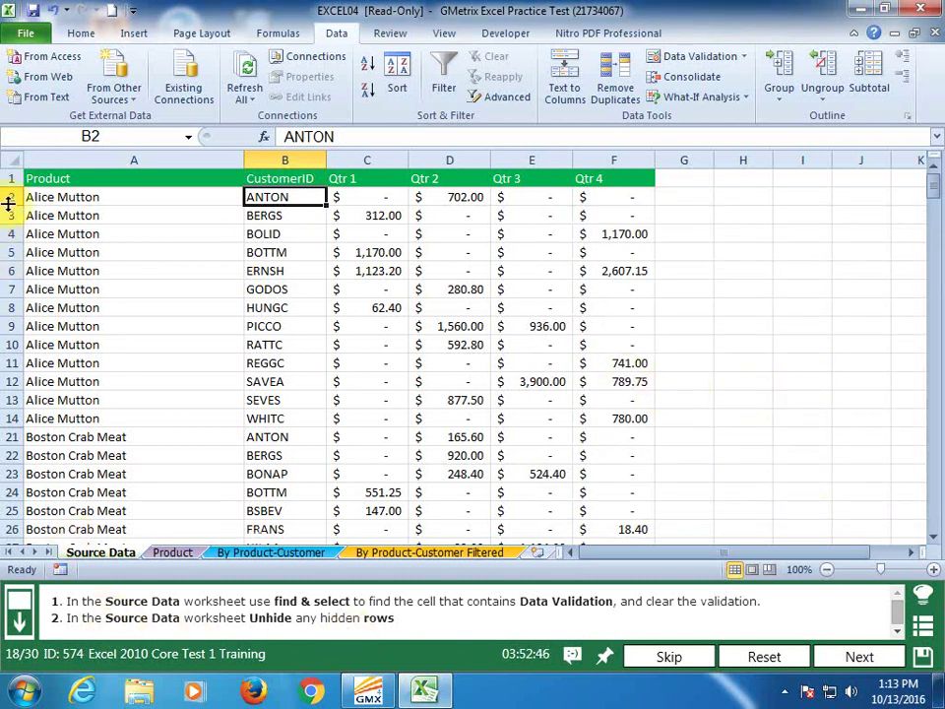
Unhide the hidden rows 15–20 across the whole sheet and submit the task
left_click(8, 165)
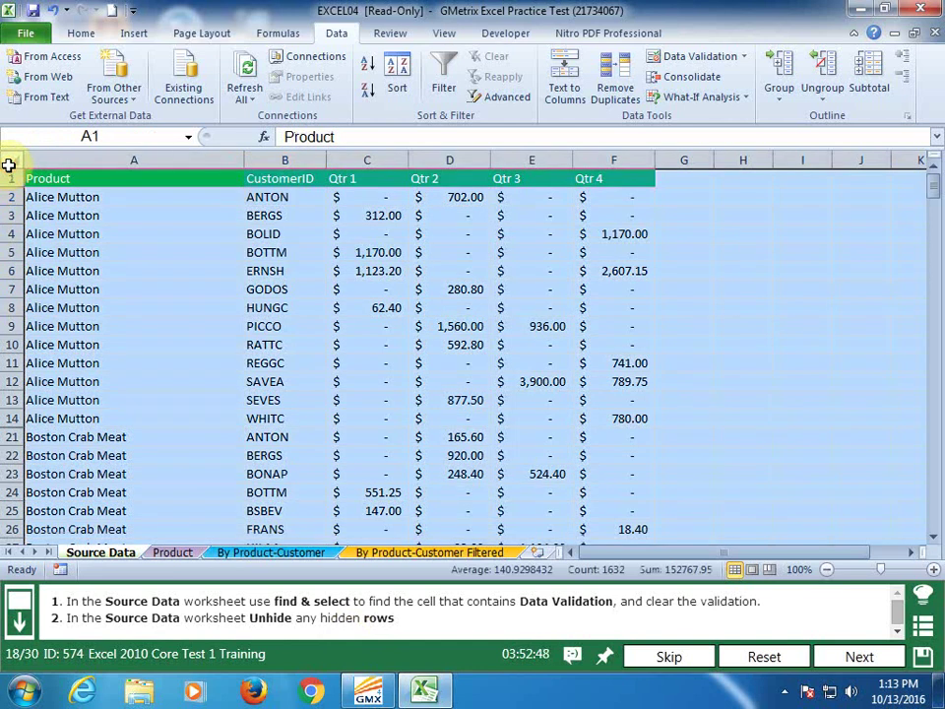
right_click(8, 164)
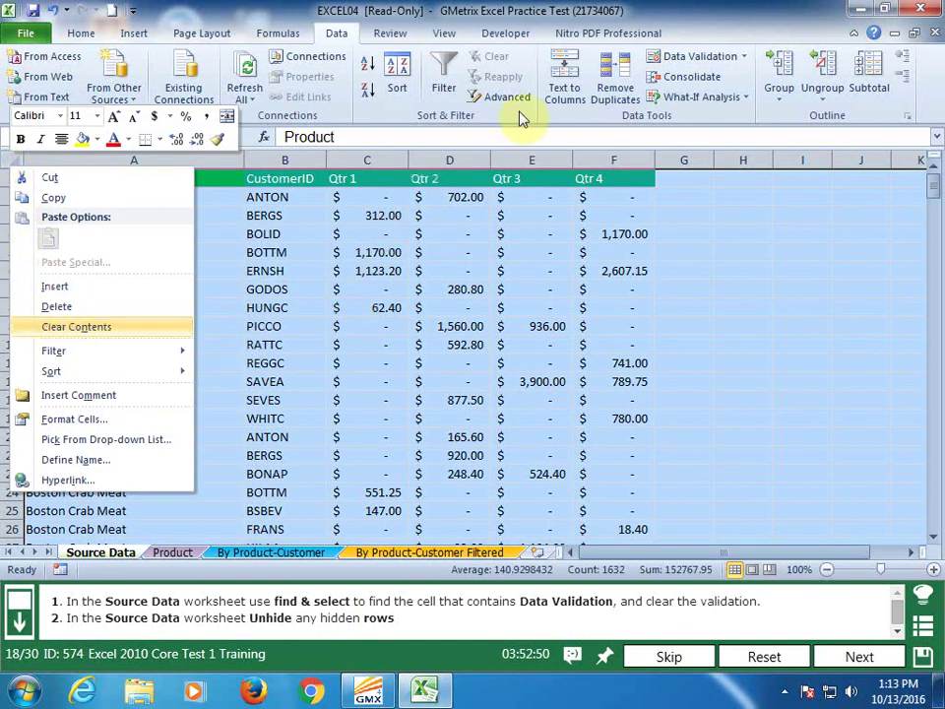
key("Escape")
left_click(81, 33)
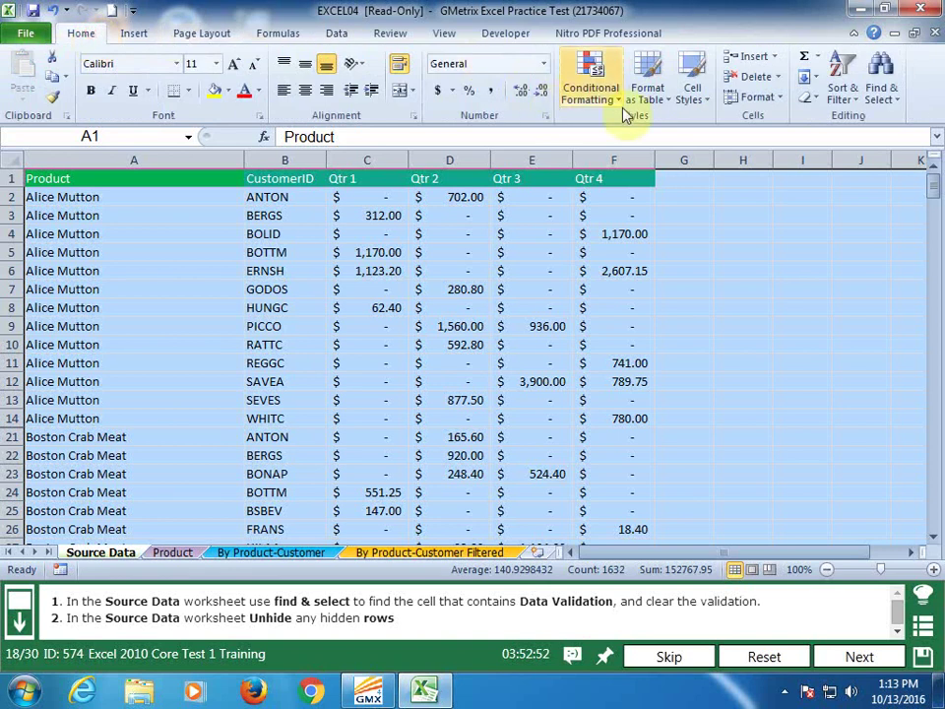
left_click(777, 99)
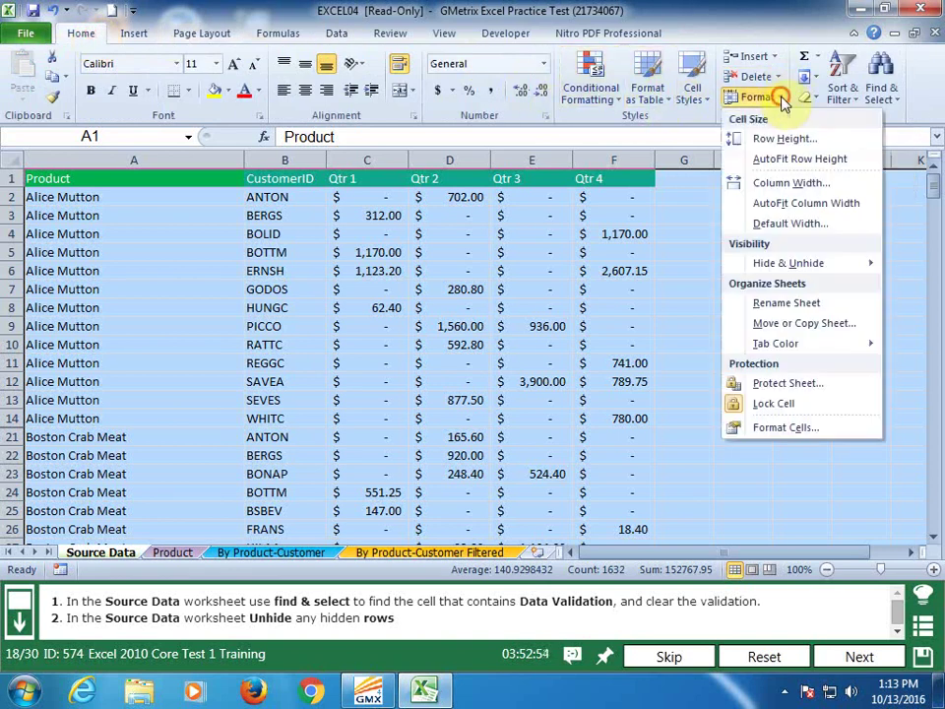
left_click(802, 263)
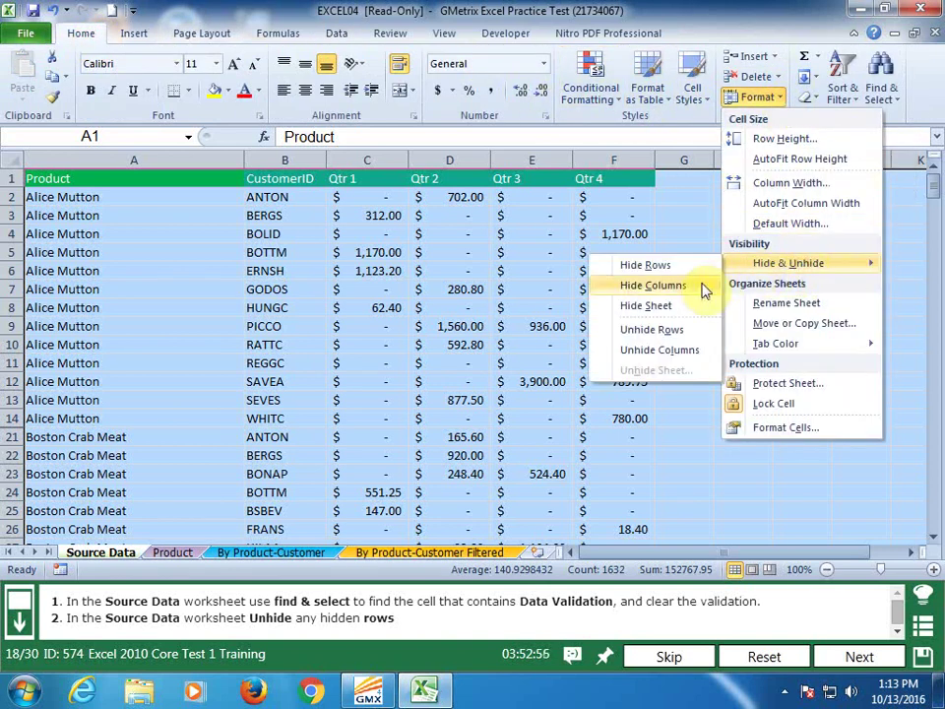
left_click(665, 337)
left_click(778, 432)
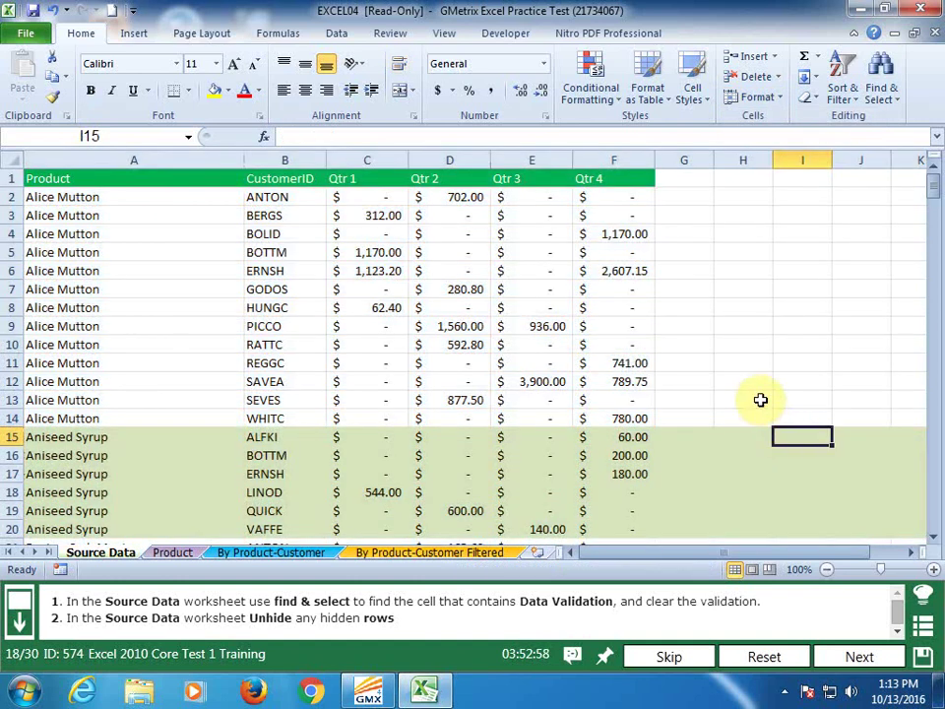
left_click(858, 657)
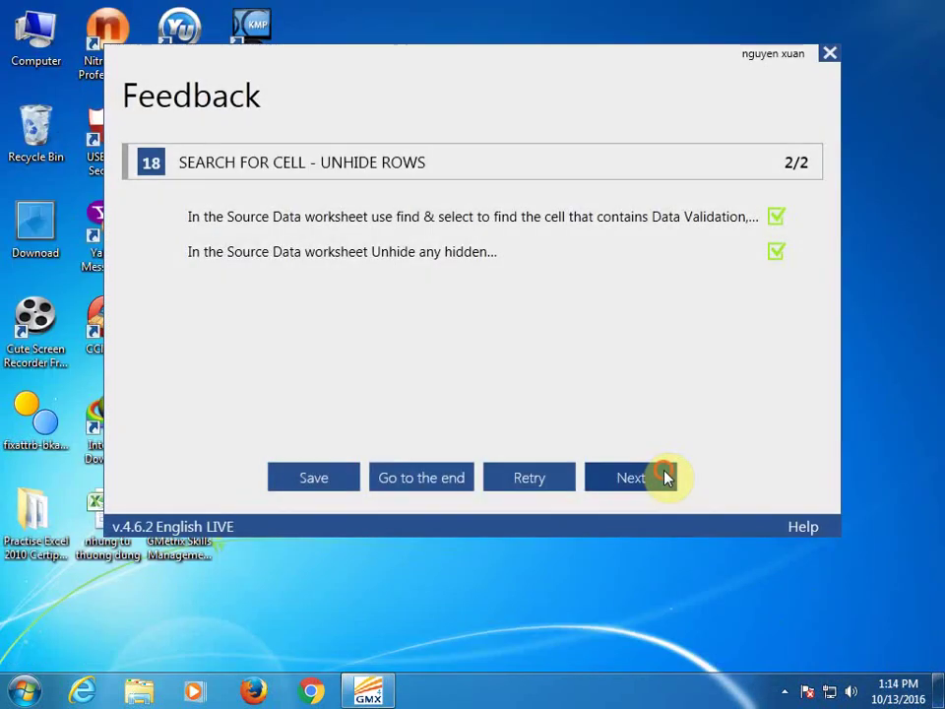
Turn on gridline display for the Time Card sheet
left_click(663, 477)
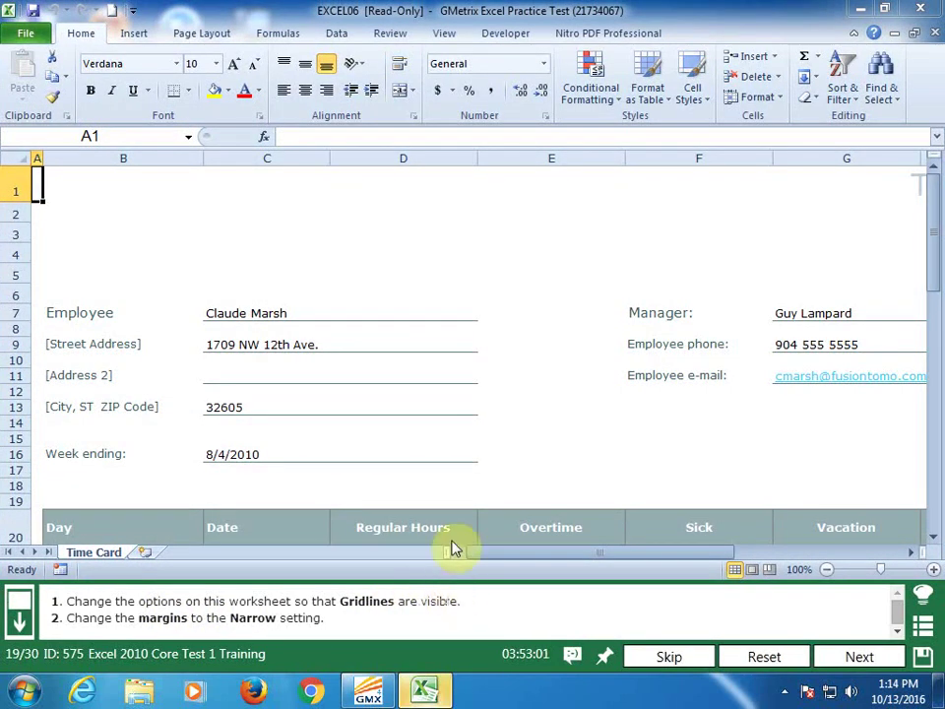
left_click(446, 32)
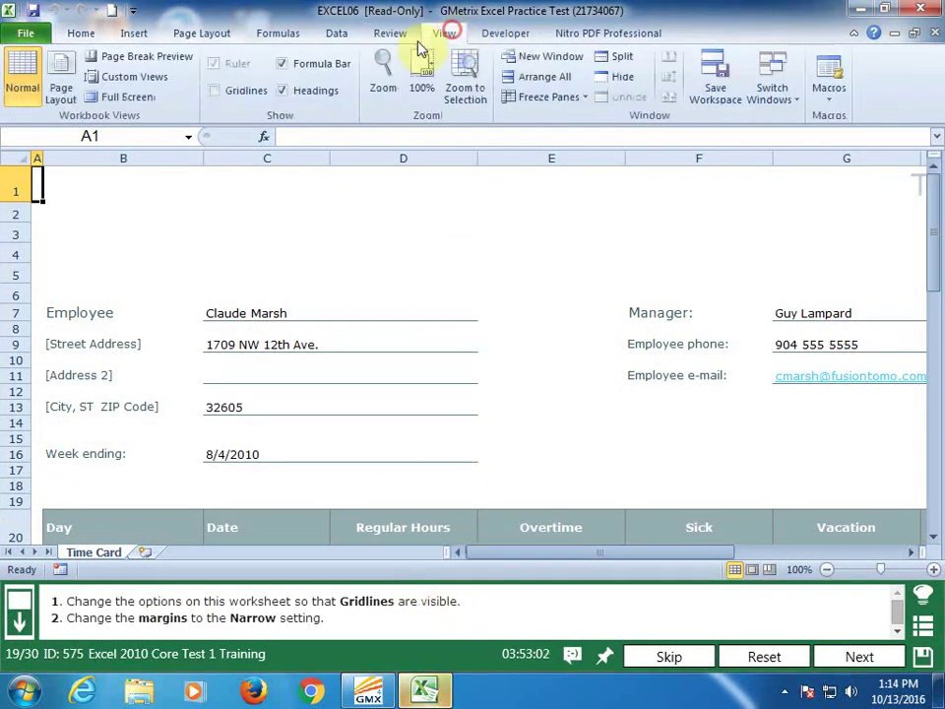
left_click(245, 91)
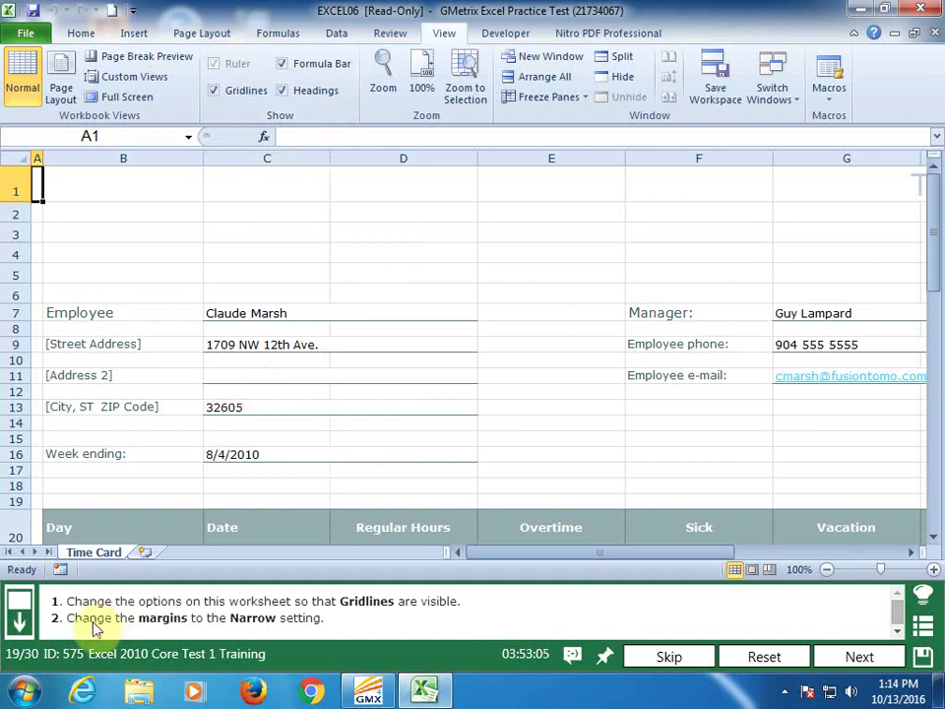
Set the sheet's margins to Narrow and submit the task
left_click(202, 32)
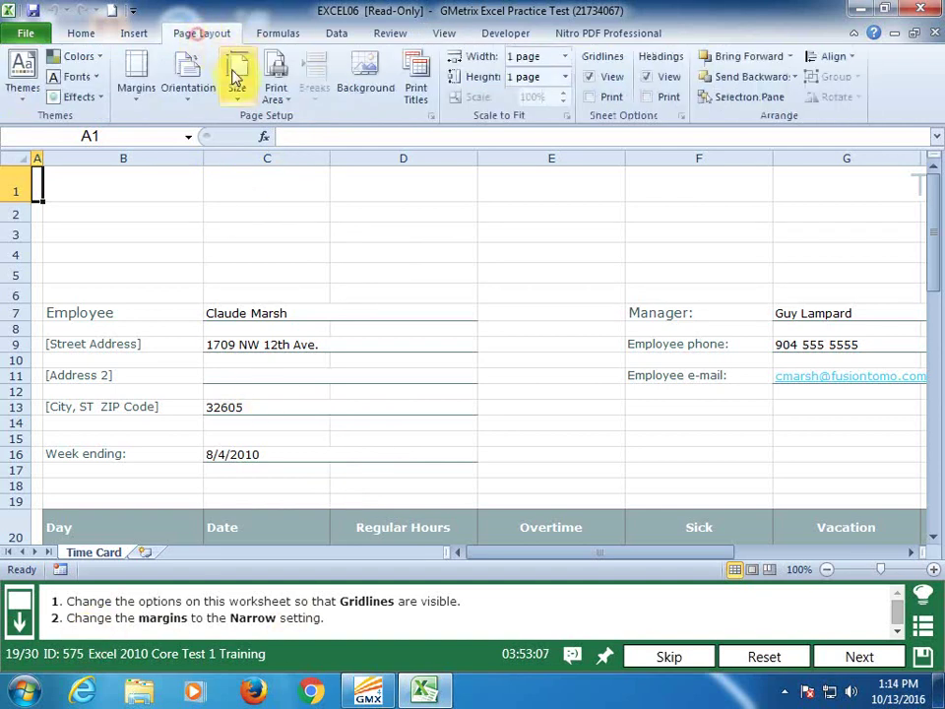
left_click(144, 98)
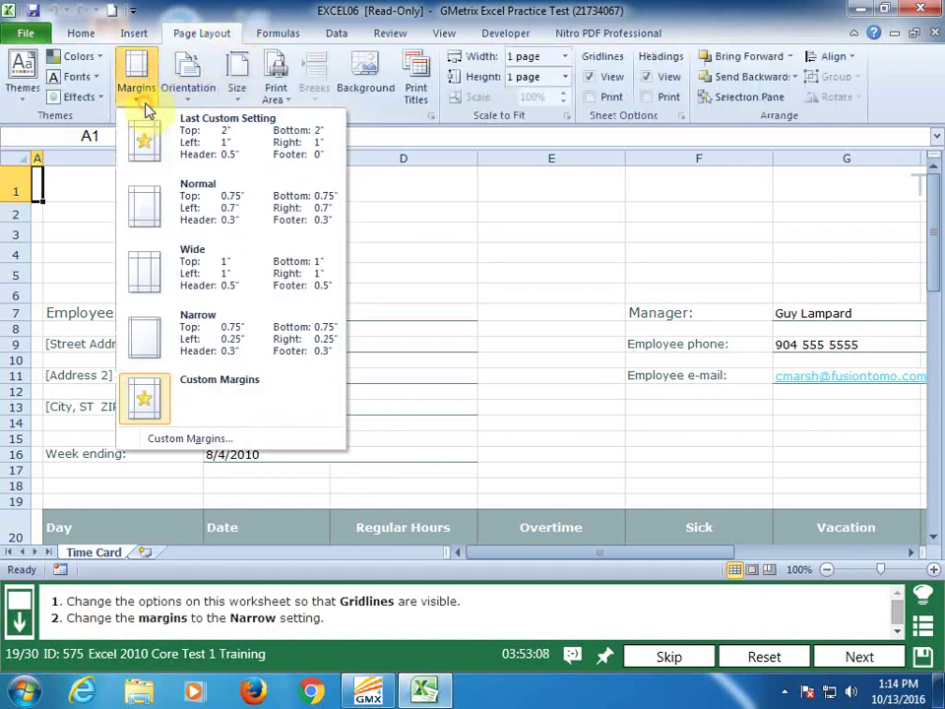
left_click(192, 329)
left_click(633, 470)
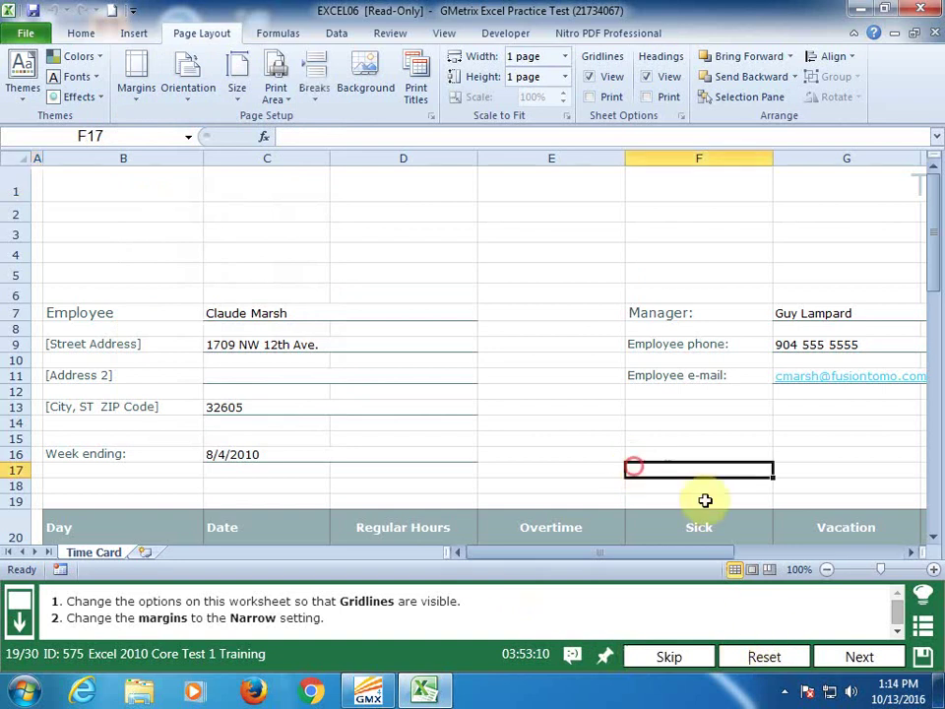
left_click(859, 658)
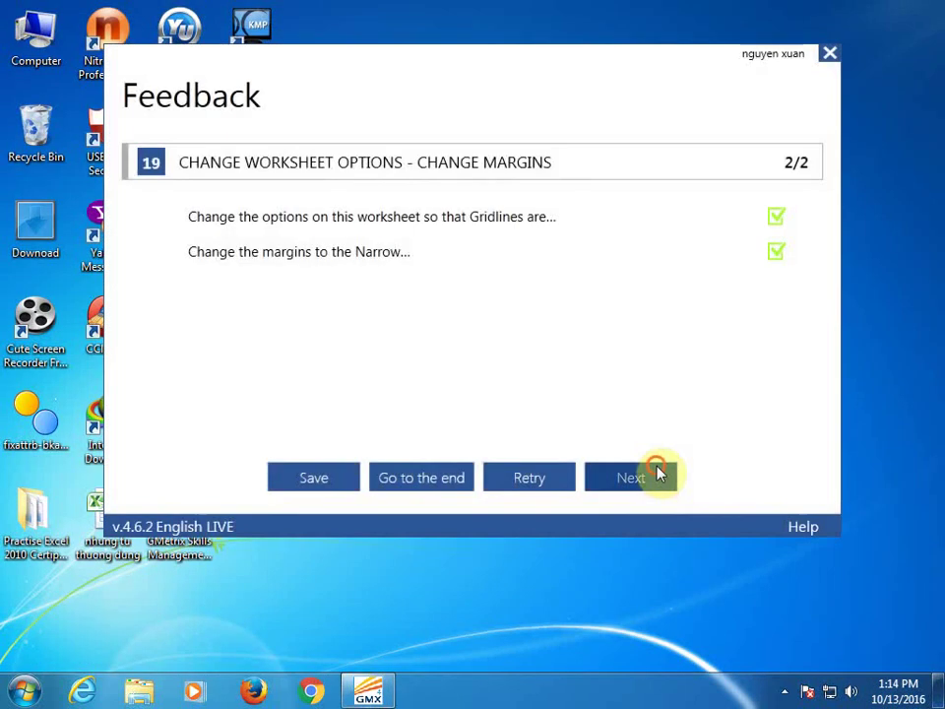
On Annual Sales, begin =countif(B6:B15, in cell B17
left_click(658, 472)
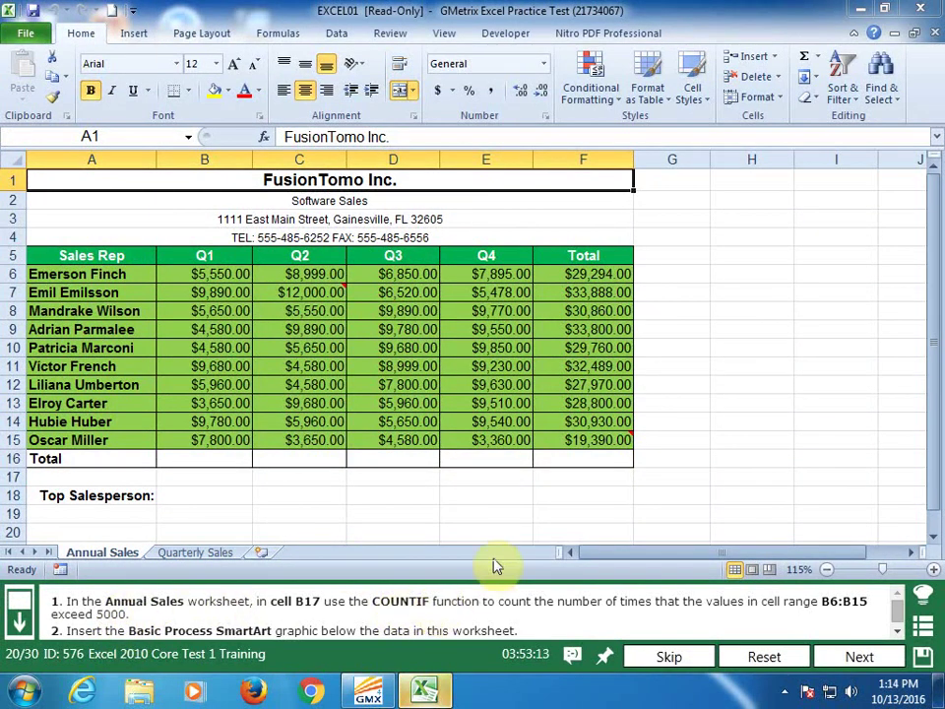
left_click(196, 498)
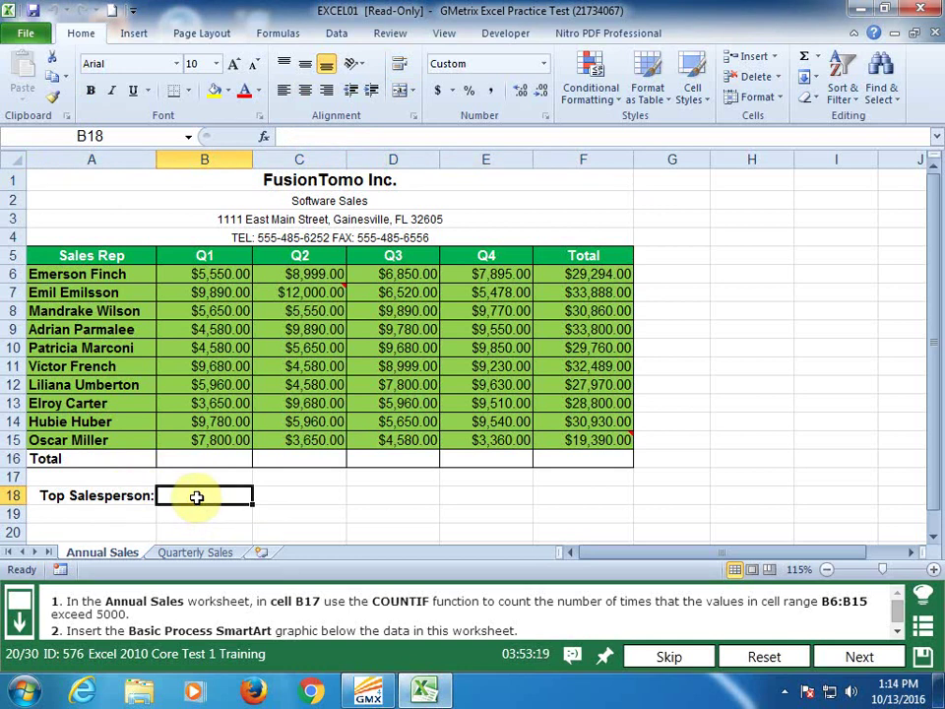
left_click(200, 481)
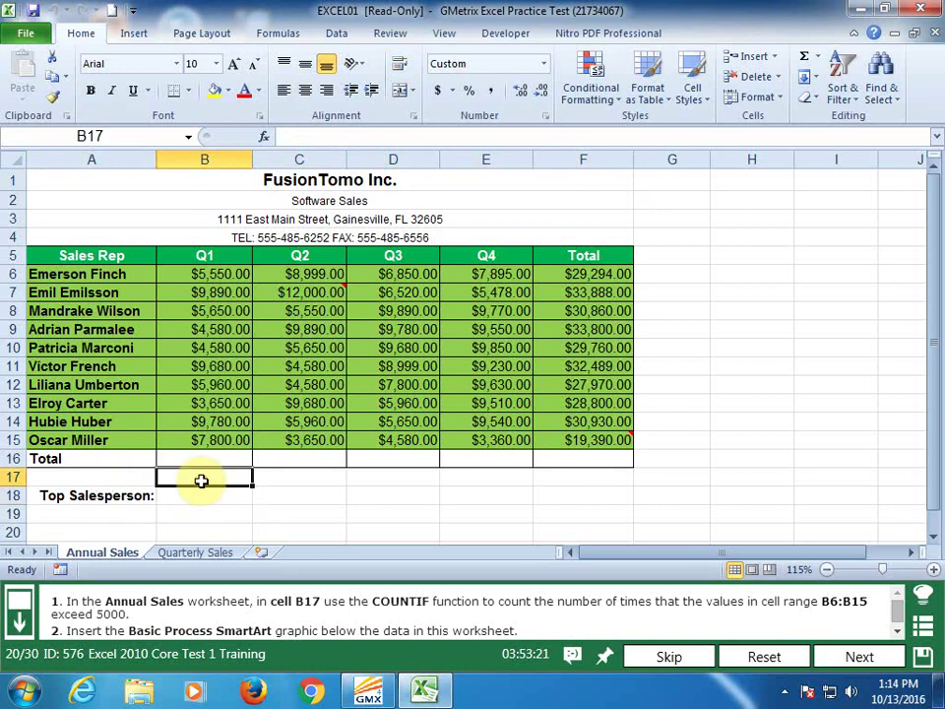
type("=co")
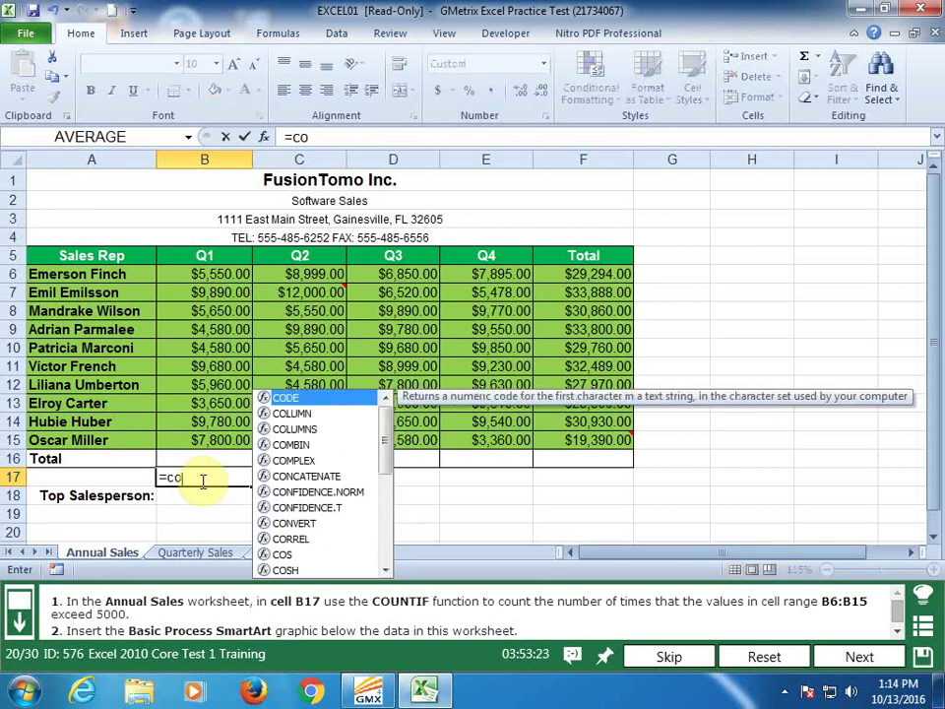
type("untif(")
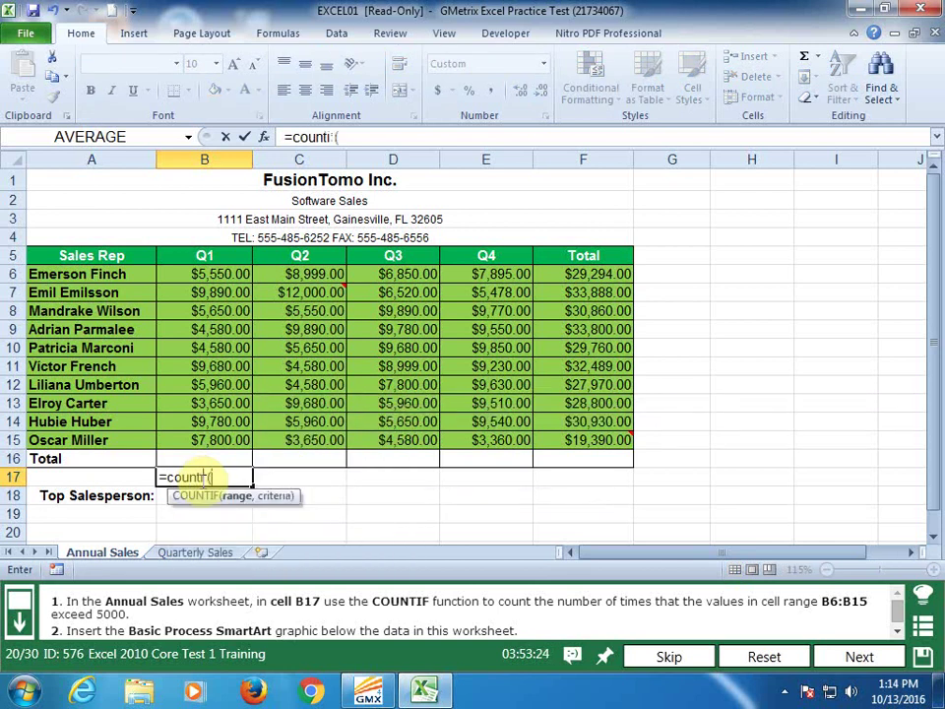
left_click(236, 272)
left_click_drag(197, 397, 210, 442)
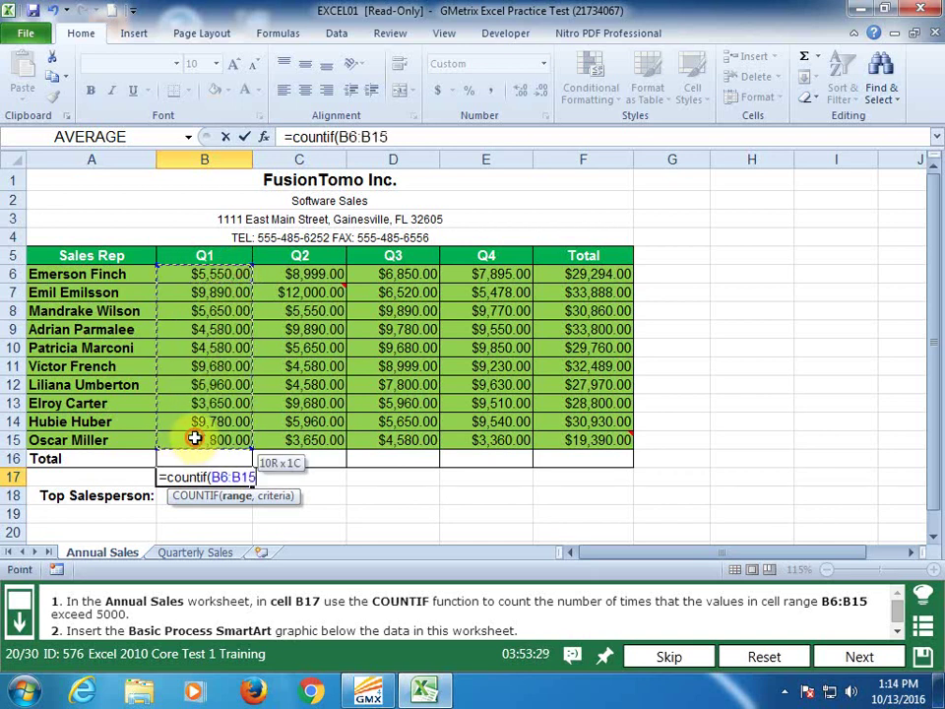
type(",\">5000")
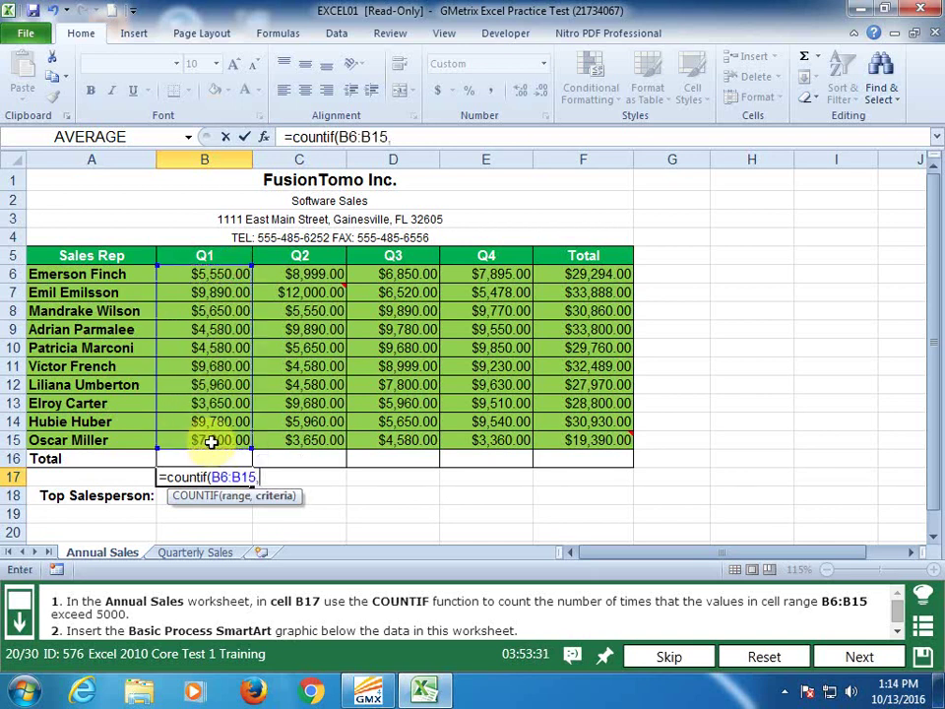
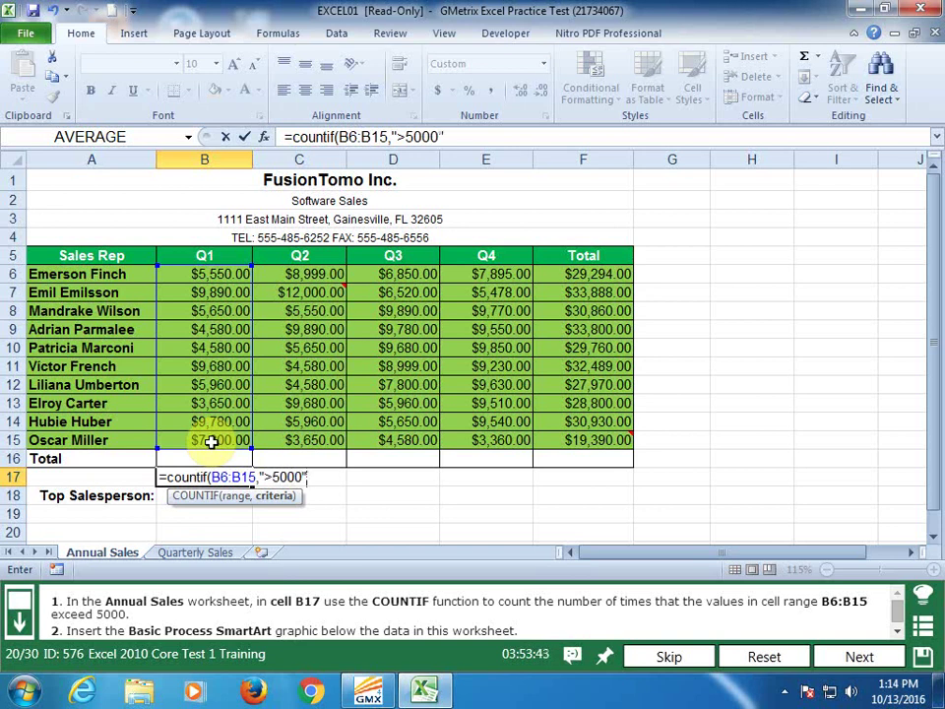
Commit =COUNTIF(B6:B15,">5000") in B17 and place a Basic Process SmartArt below the data
key("Return")
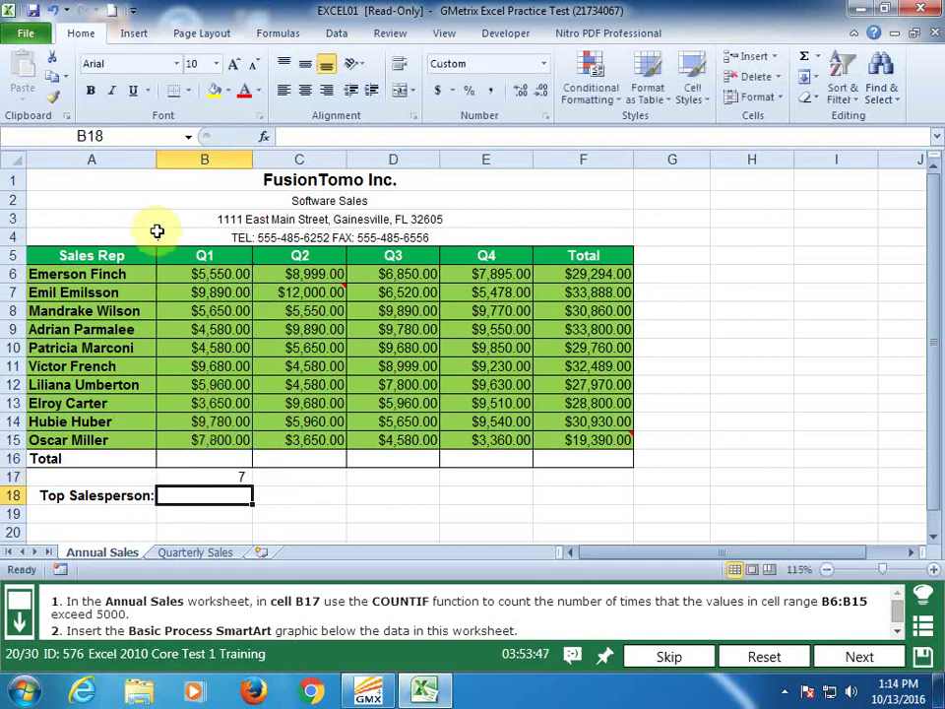
left_click(135, 35)
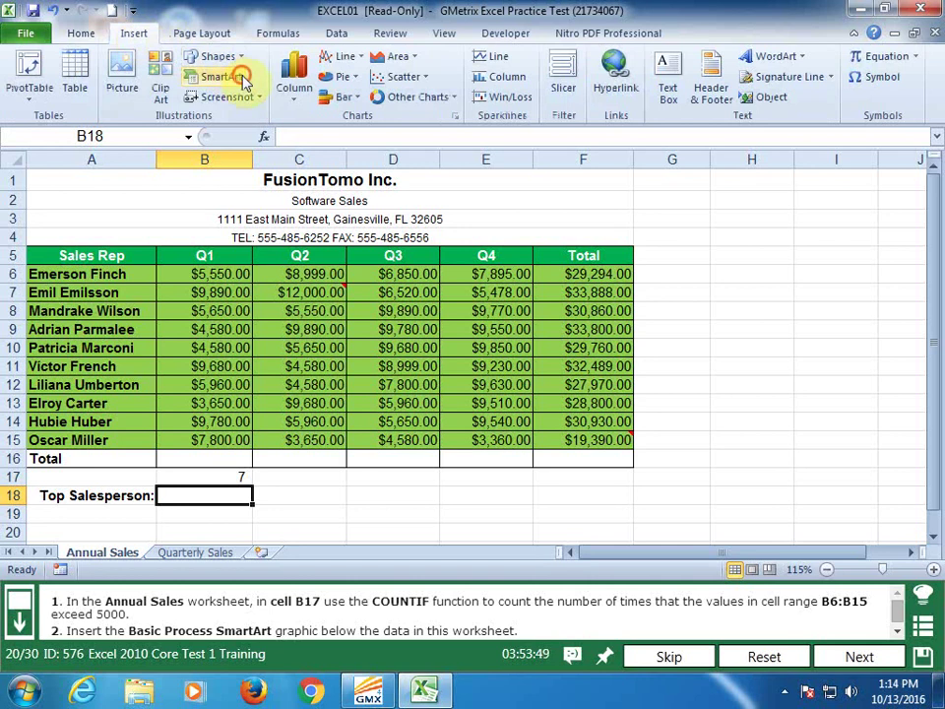
left_click(223, 76)
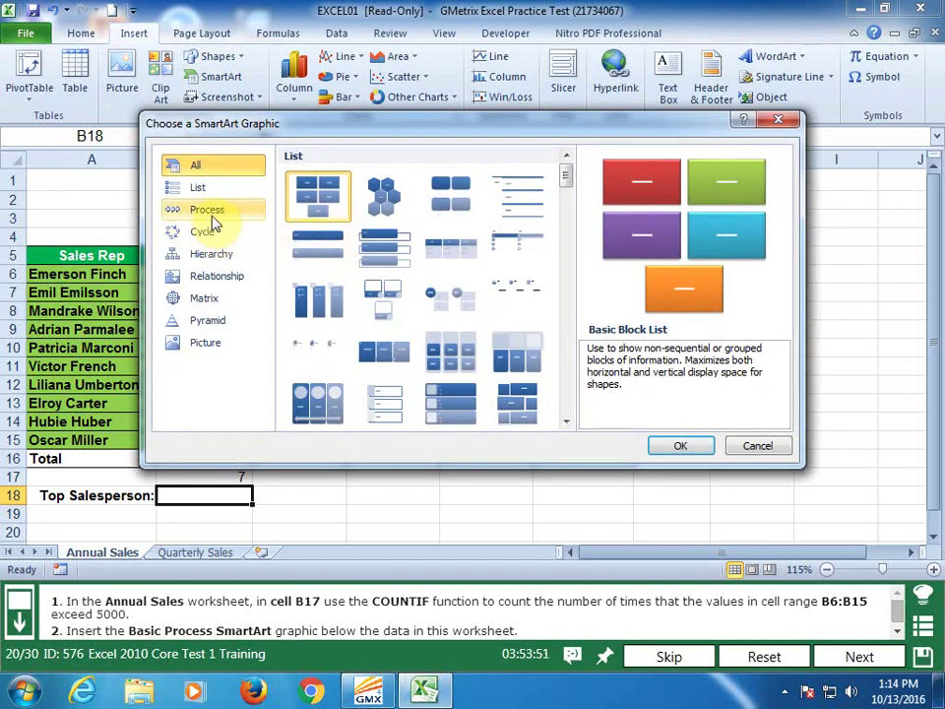
left_click(207, 209)
left_click(322, 197)
left_click(677, 448)
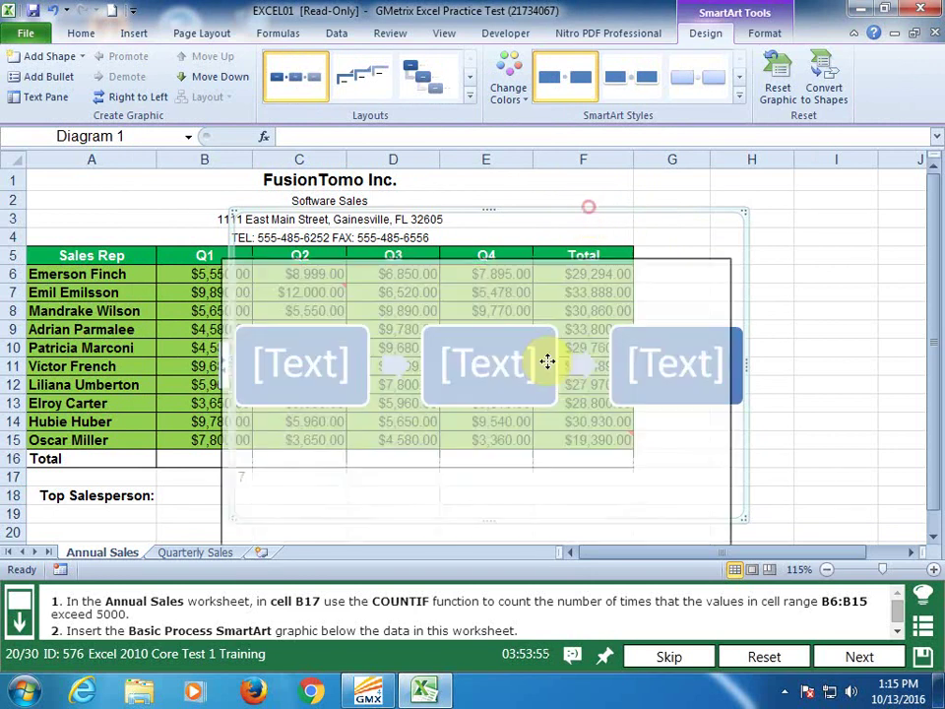
left_click_drag(589, 211, 542, 440)
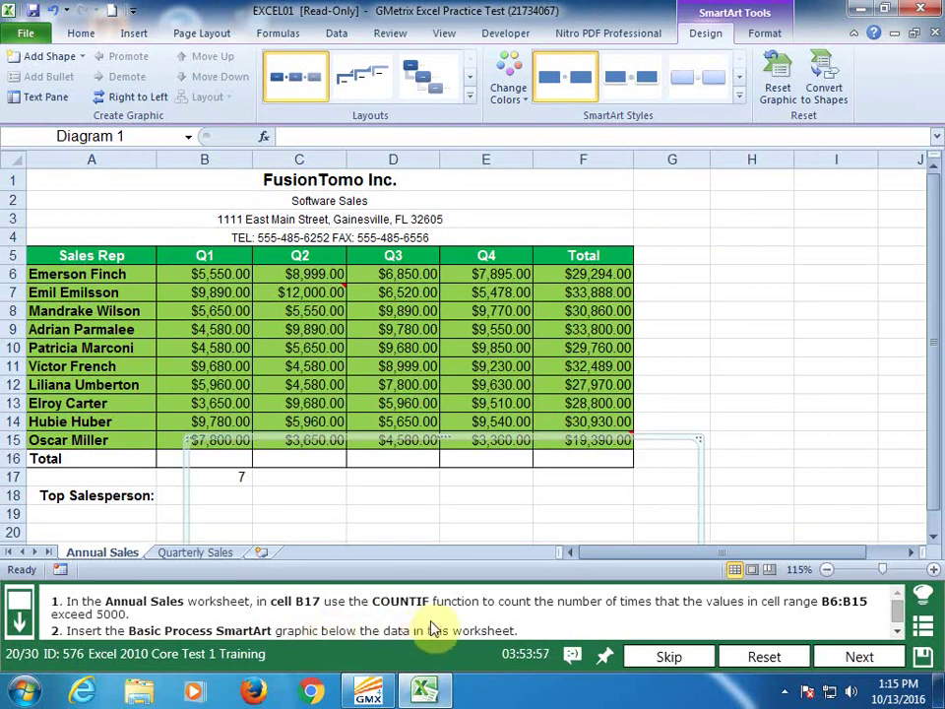
left_click(742, 424)
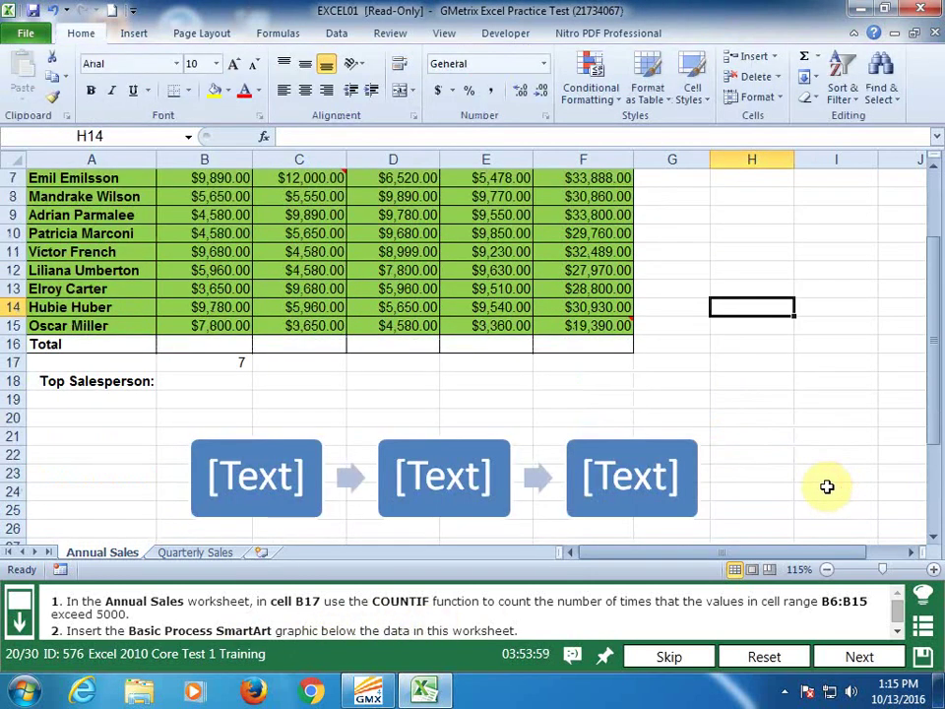
Submit task 20, which scores 2/2, and load task 21 on sparklines
left_click(854, 656)
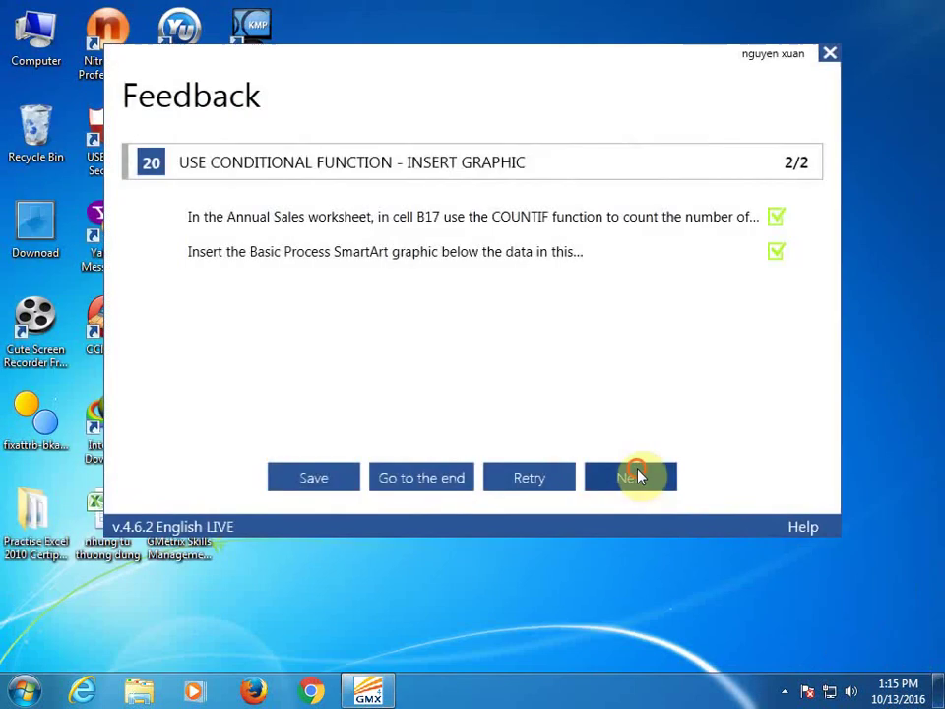
left_click(635, 474)
type("f")
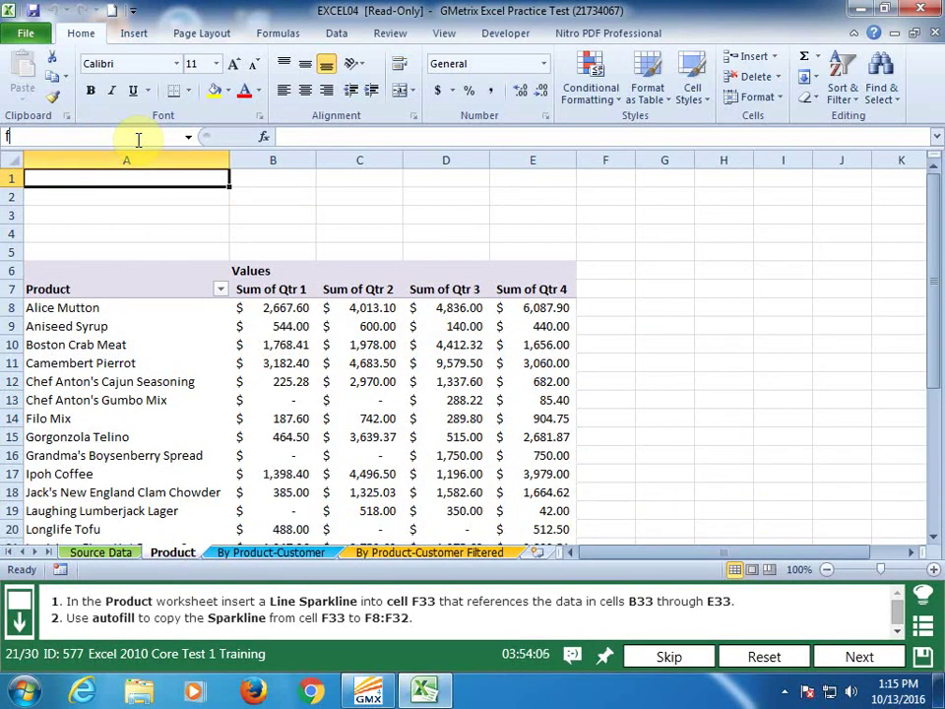
Add a Line Sparkline in cell F33 using the data range B33:E33
type("3")
key("Return")
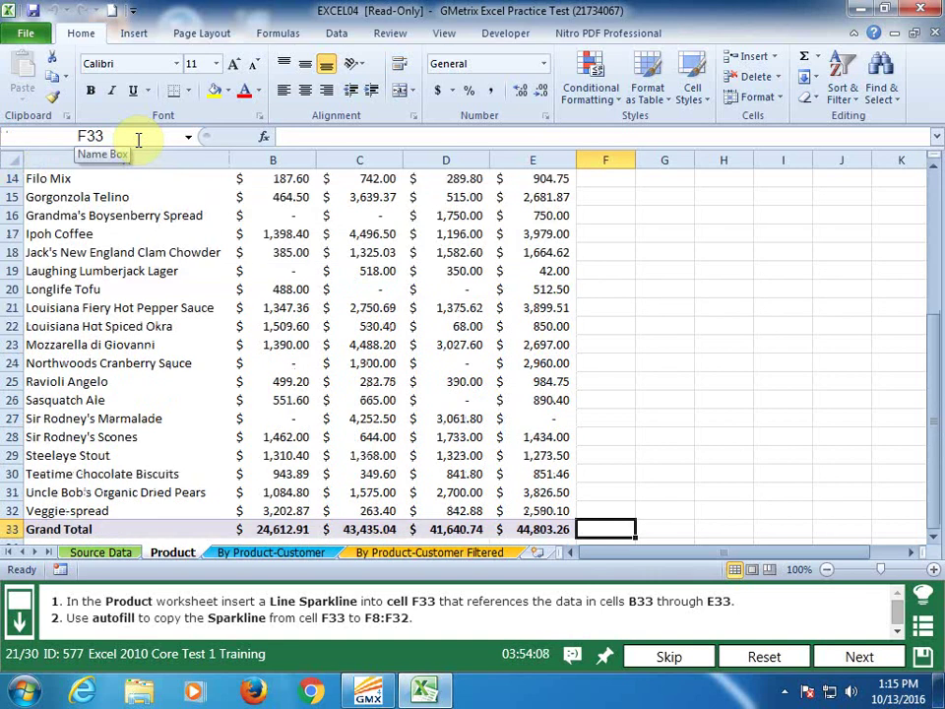
left_click(134, 32)
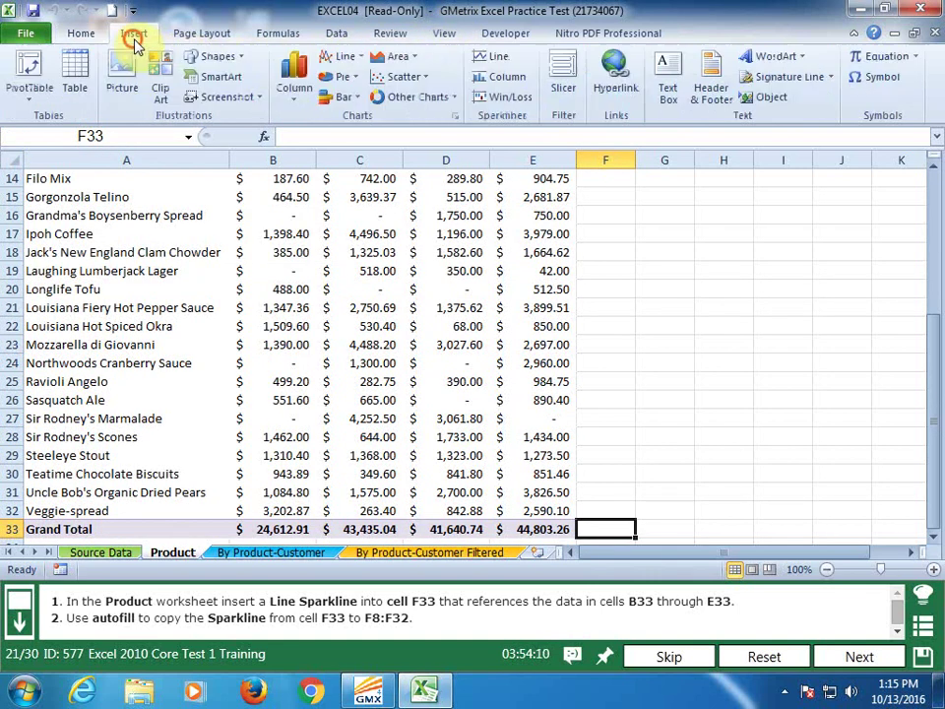
left_click(491, 61)
type("b33:e")
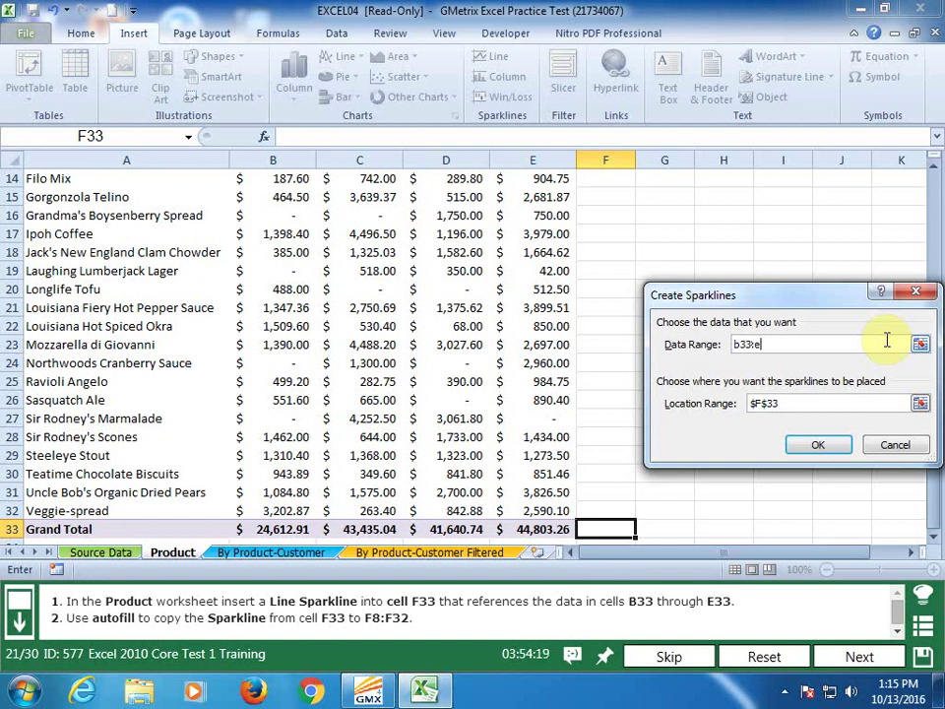
type("3")
key("Return")
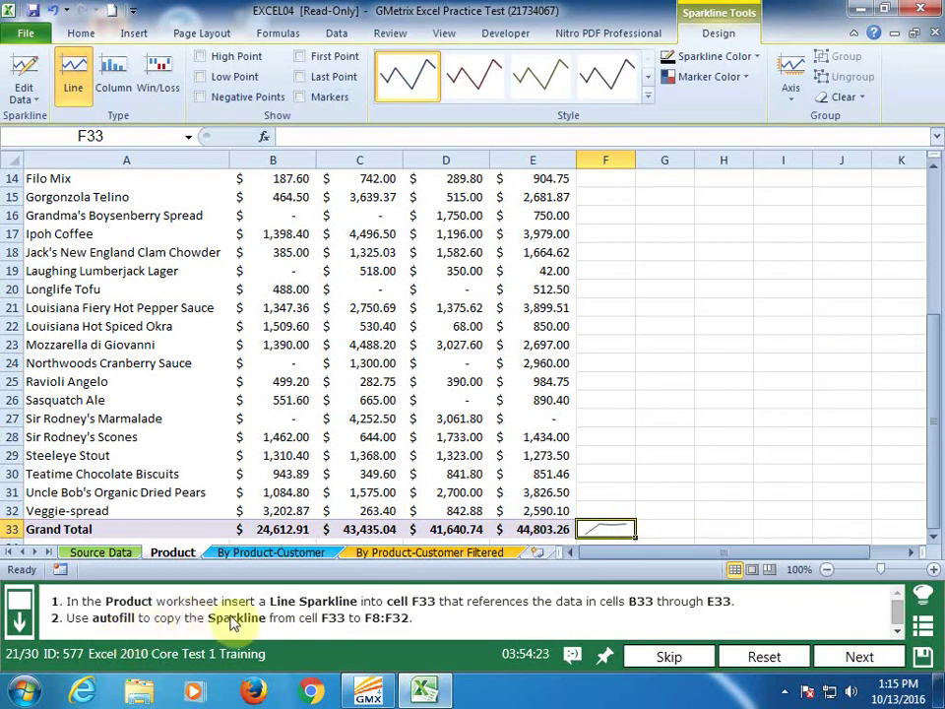
Fill the sparkline up through F8:F32 and submit task 21 for grading
left_click_drag(638, 538, 612, 228)
left_click(725, 289)
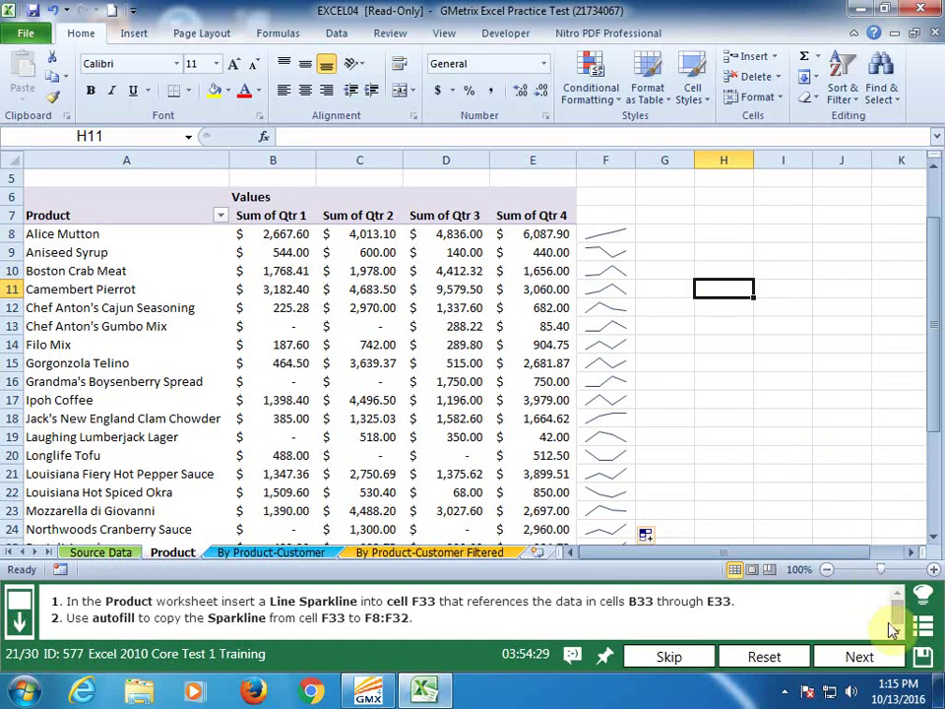
left_click(860, 656)
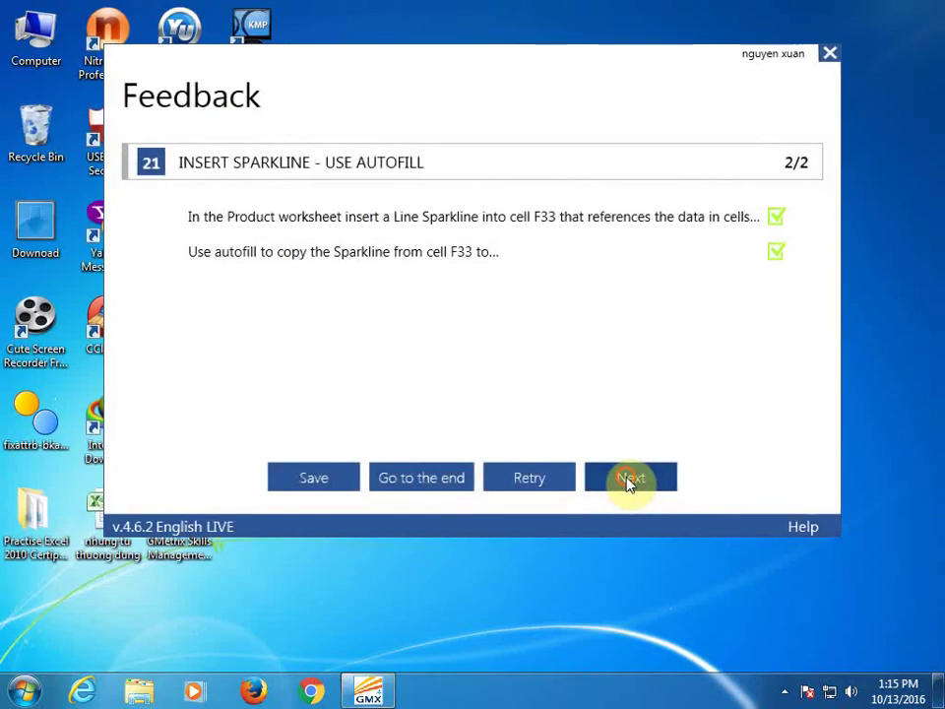
left_click(630, 479)
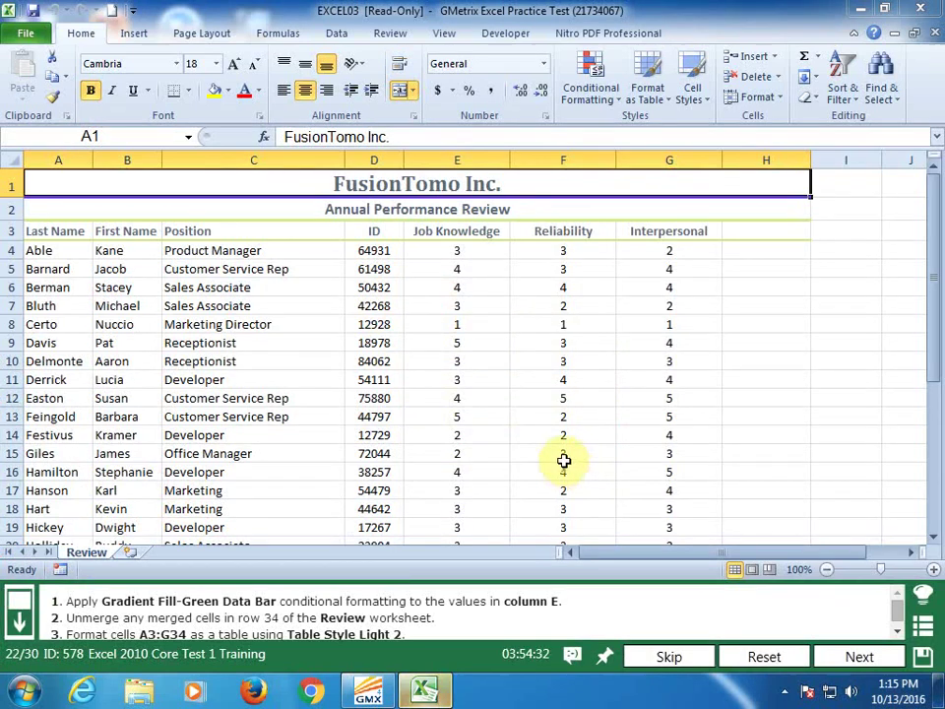
Apply Gradient Fill Green data bars to the Job Knowledge values in E4:E33
left_click(459, 250)
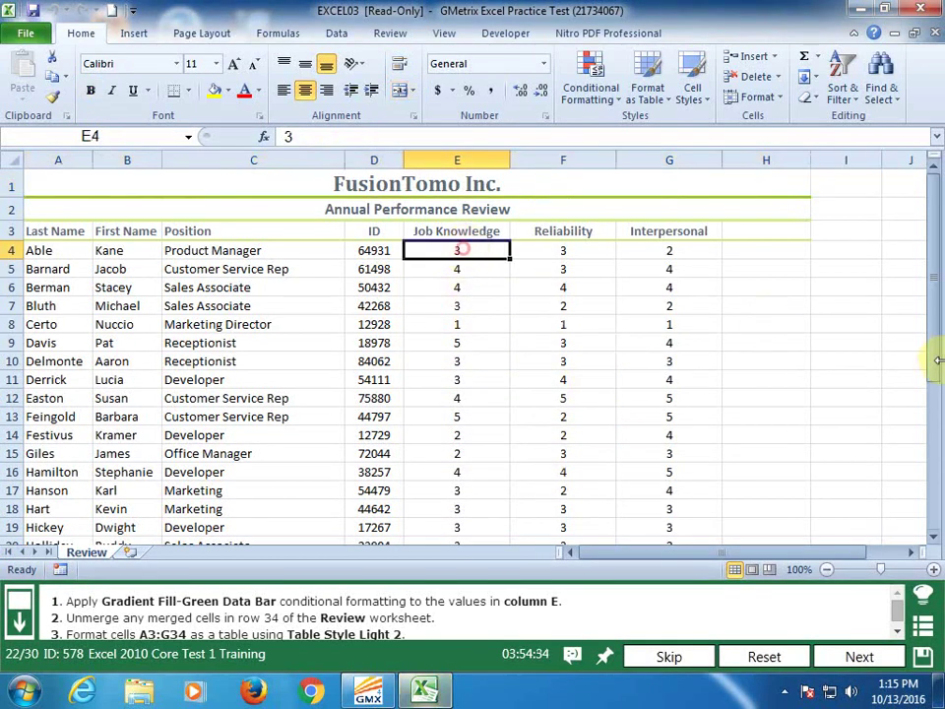
left_click_drag(935, 268, 935, 413)
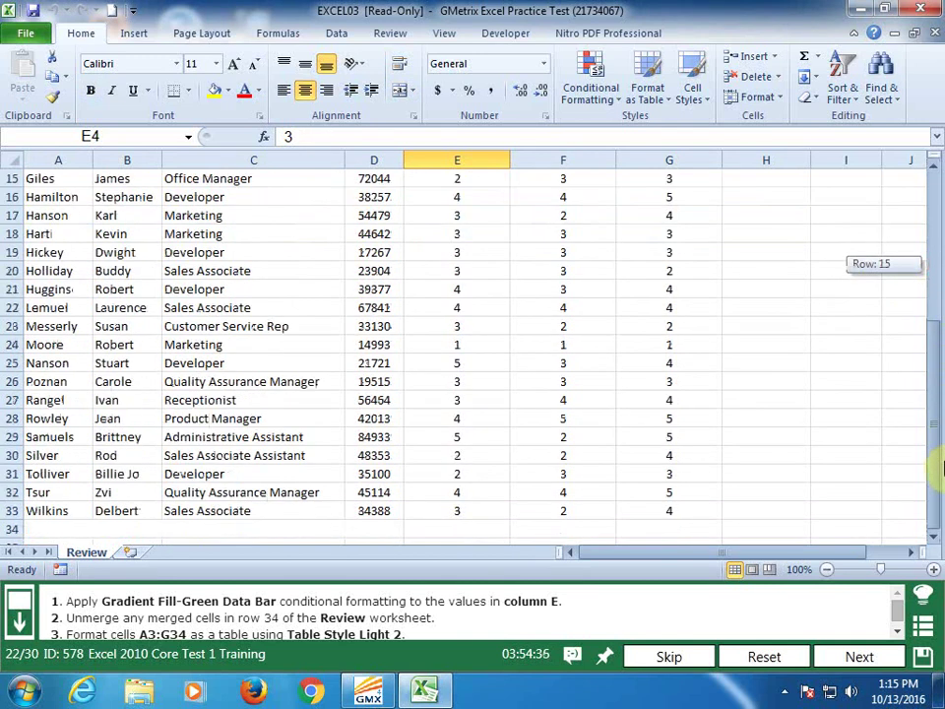
left_click(457, 512, "shift")
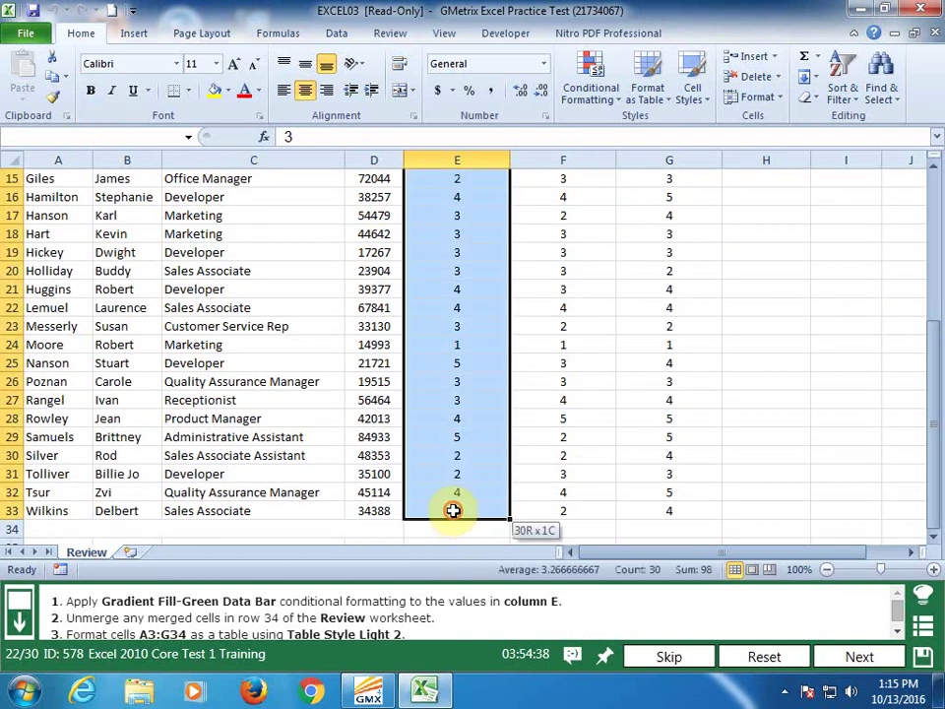
left_click(602, 97)
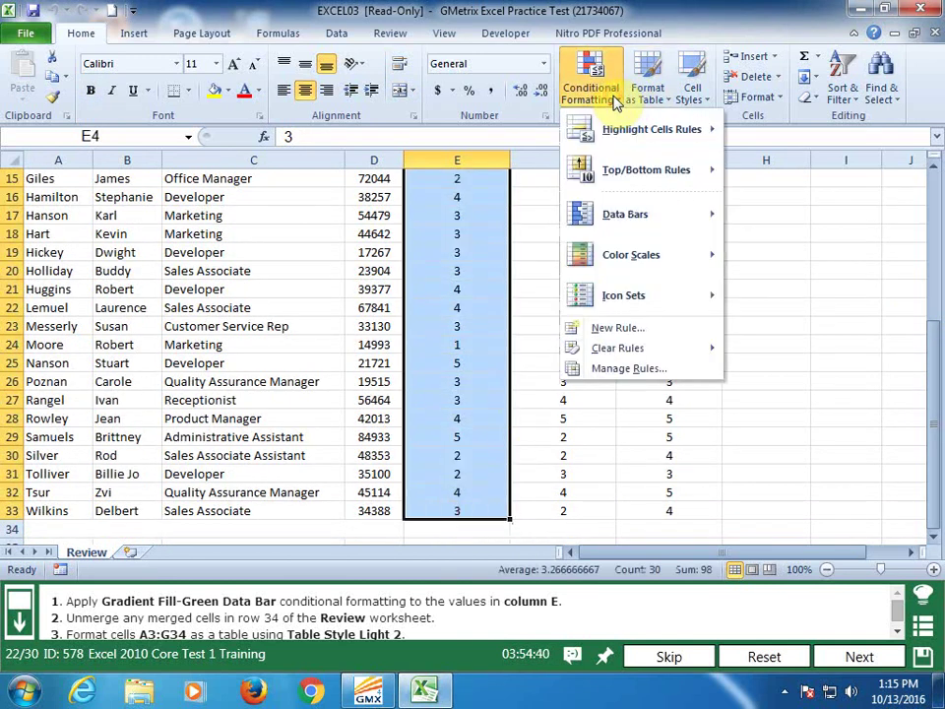
mouse_move(625, 214)
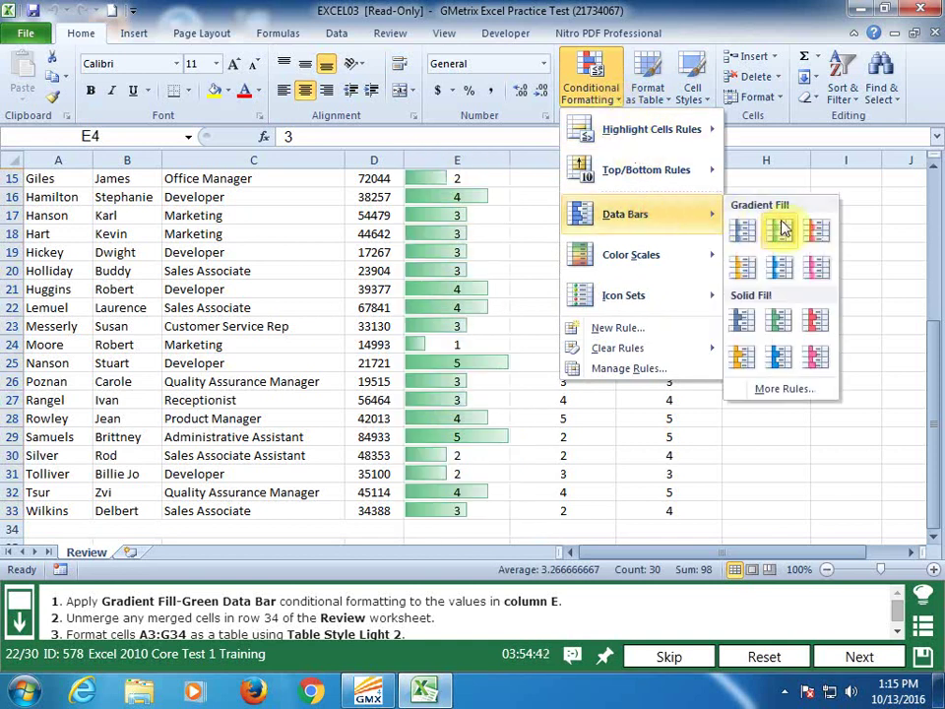
left_click(784, 228)
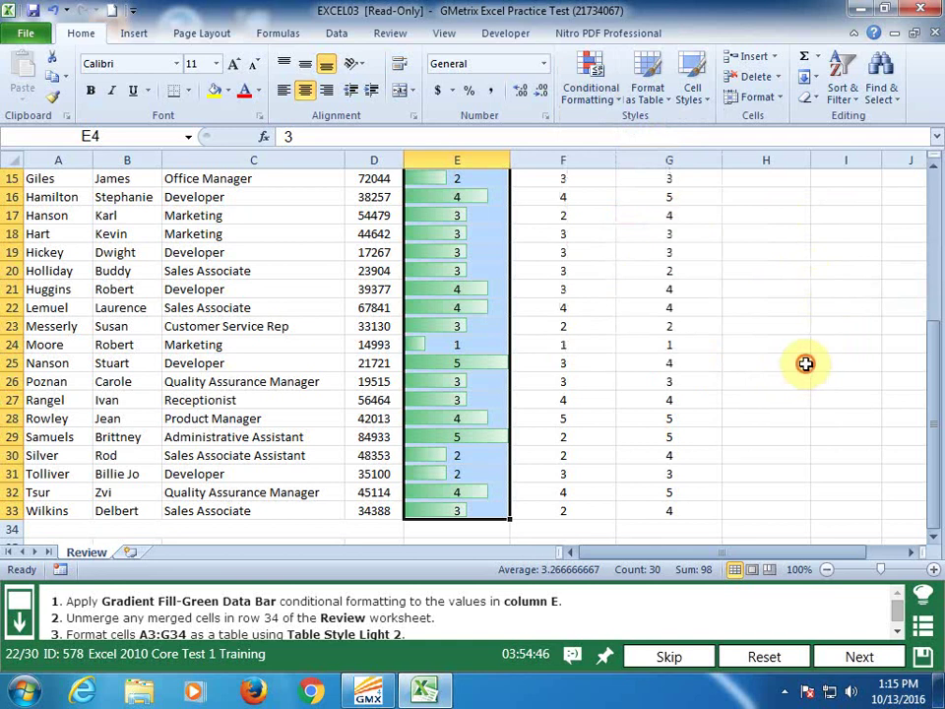
left_click(805, 364)
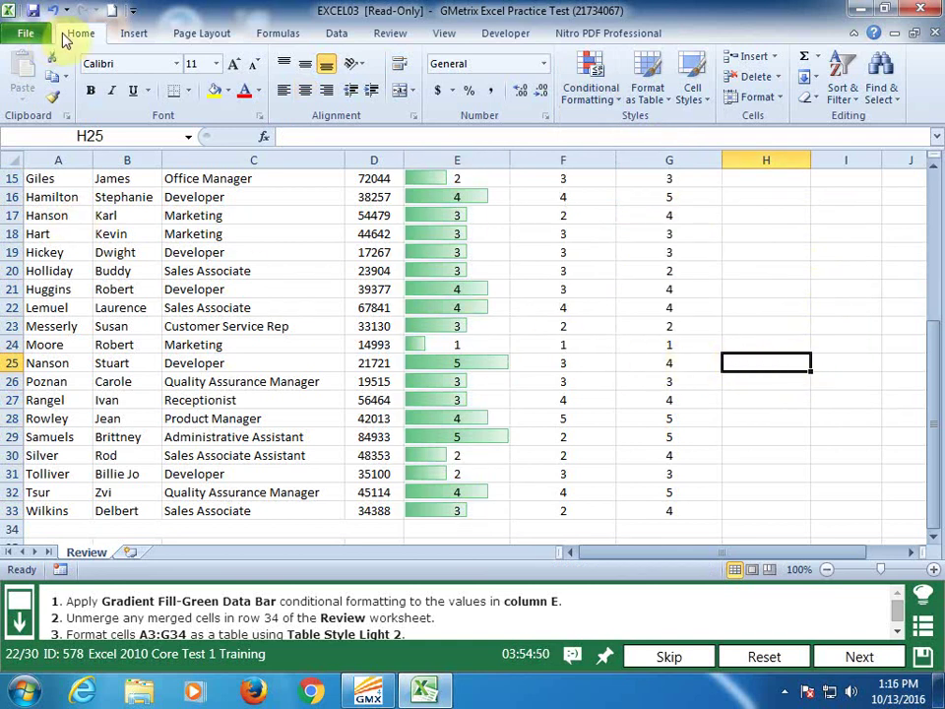
Unmerge the merged cells in row 34 starting at A34
scroll(300, 445, "down", 1)
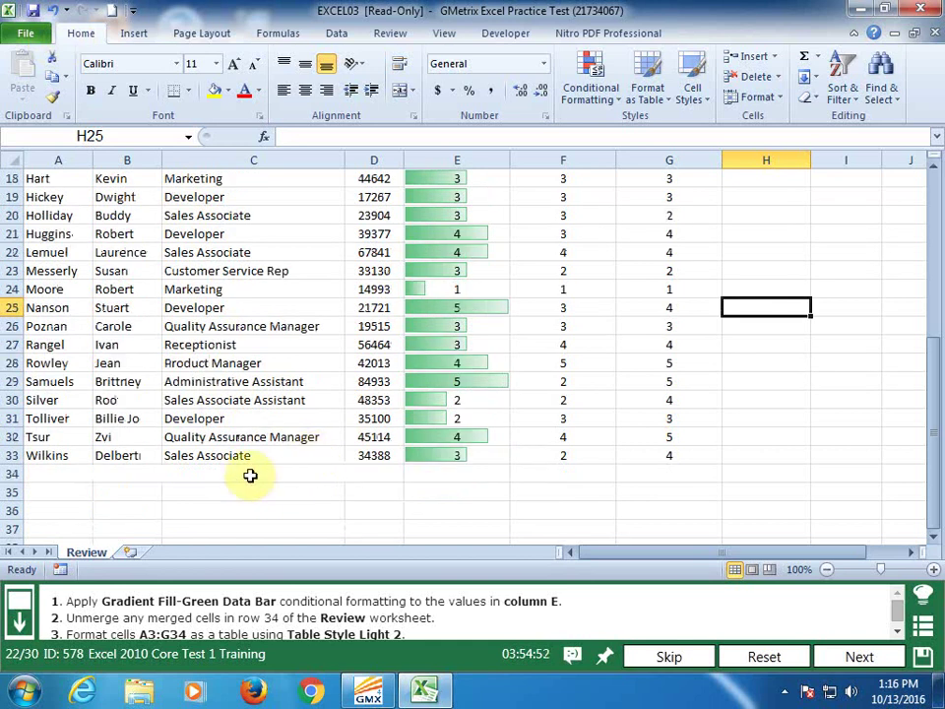
left_click(131, 476)
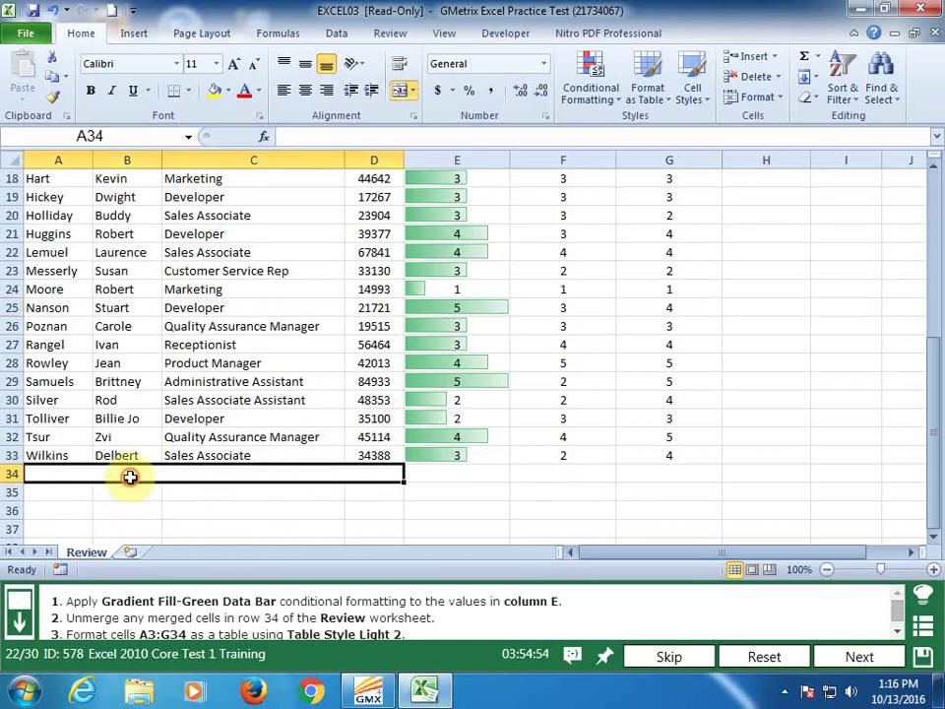
left_click(412, 90)
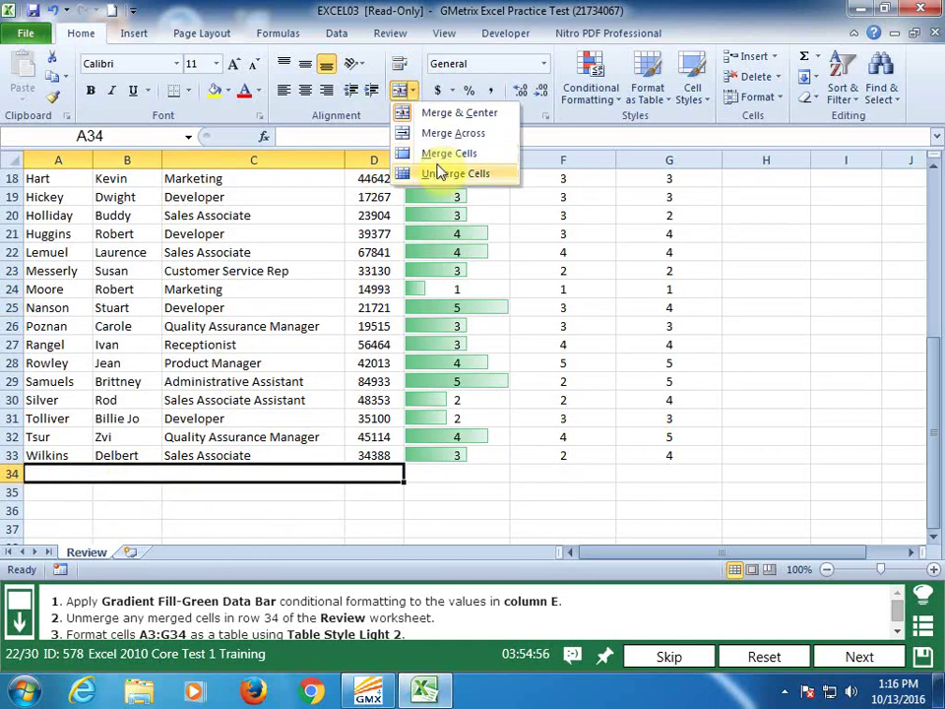
left_click(439, 175)
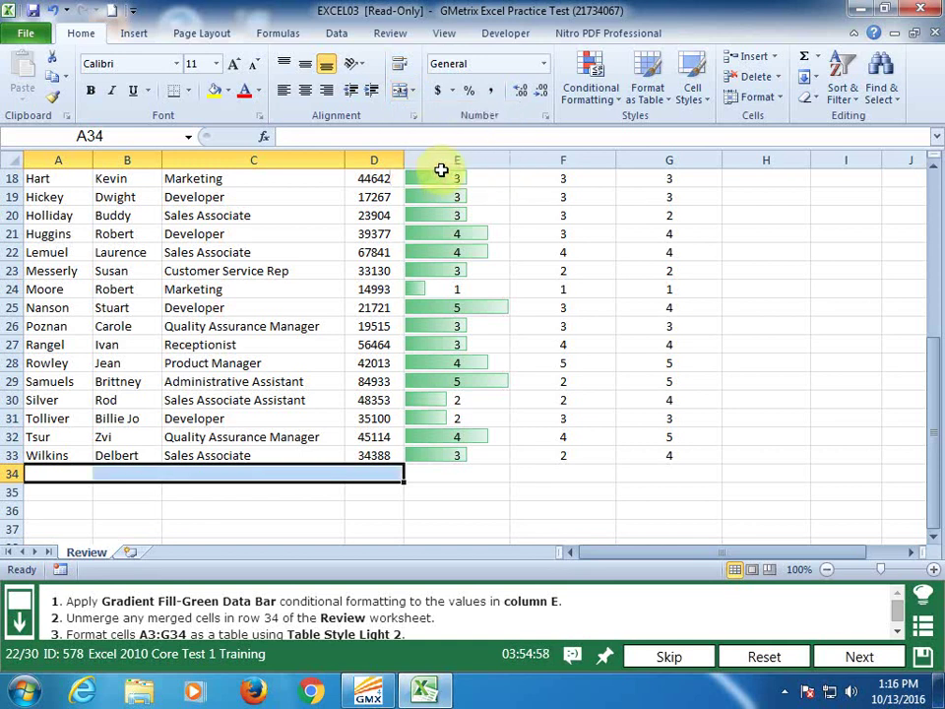
scroll(276, 241, "up", 2)
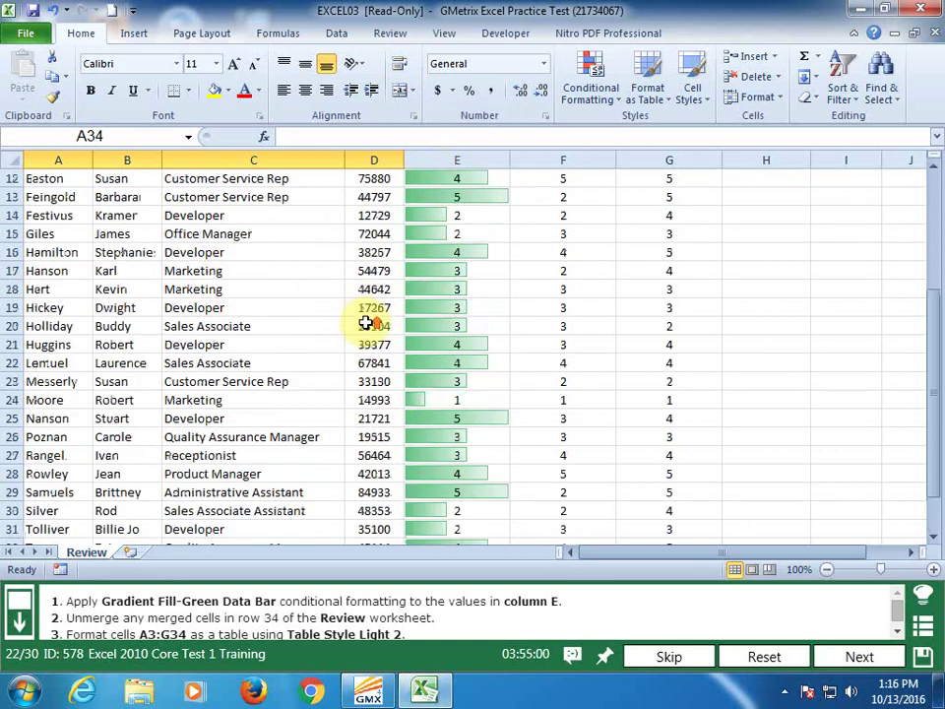
scroll(138, 211, "up", 2)
scroll(170, 234, "up", 2)
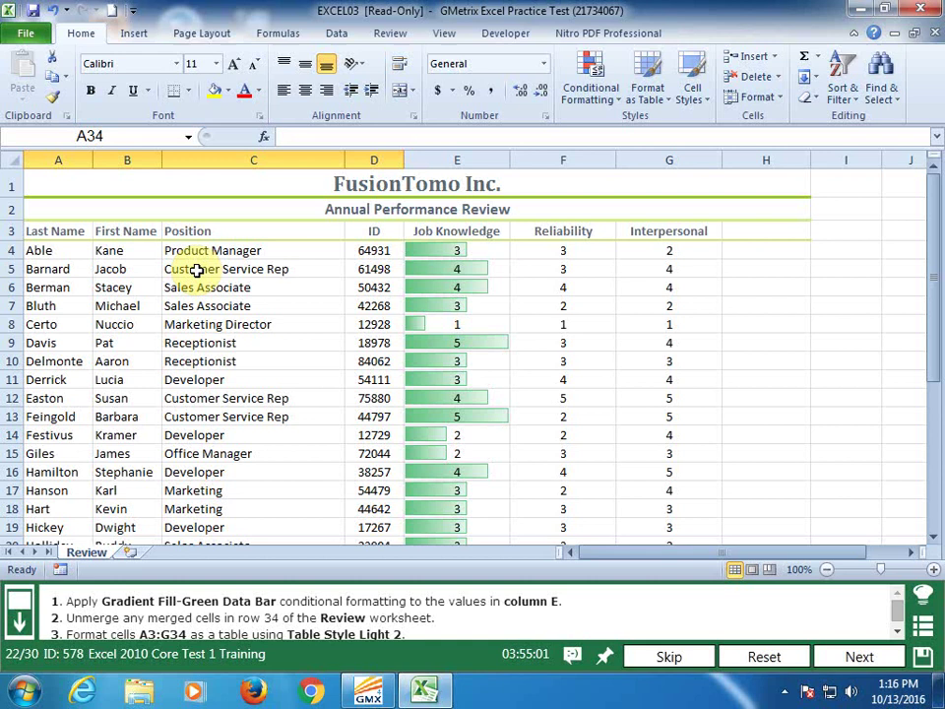
Format A3:G34 as a table with Table Style Light 2
left_click(49, 231)
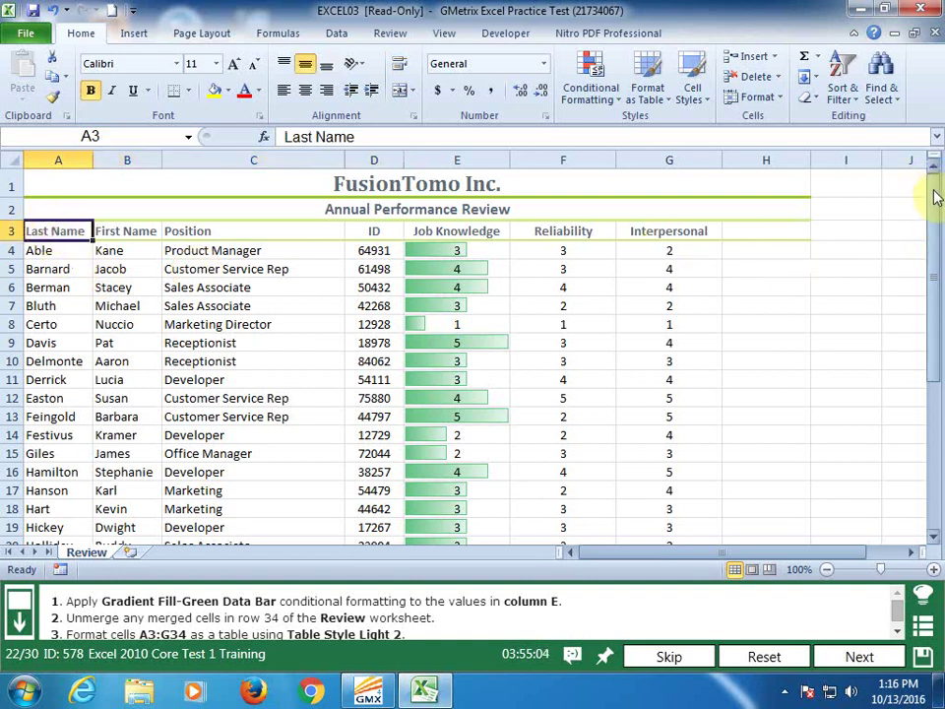
left_click_drag(934, 196, 938, 413)
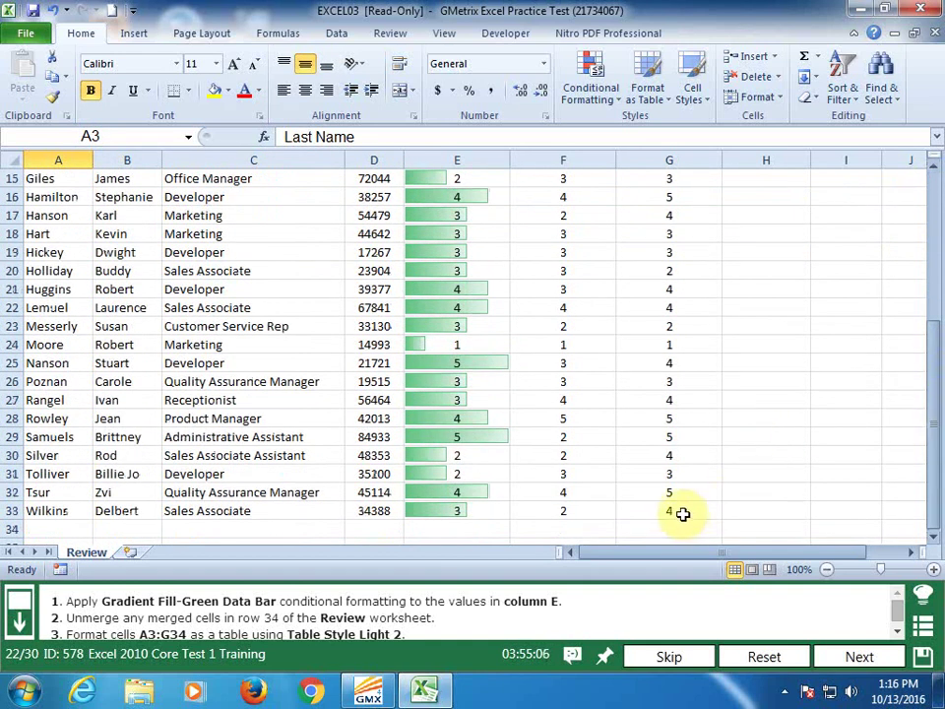
left_click(669, 510, "shift")
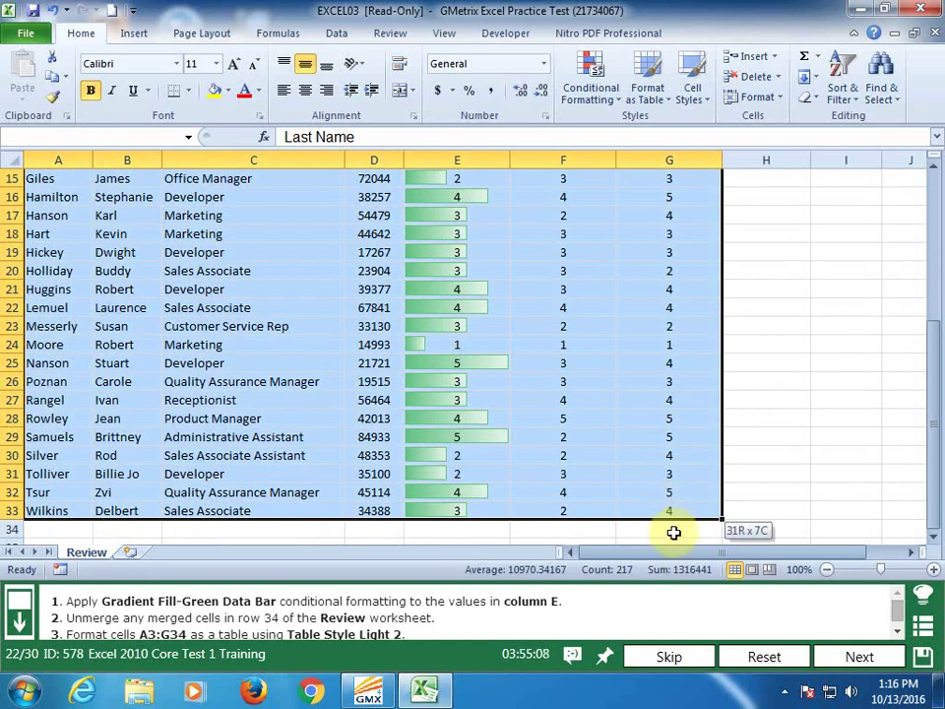
left_click_drag(673, 531, 679, 526)
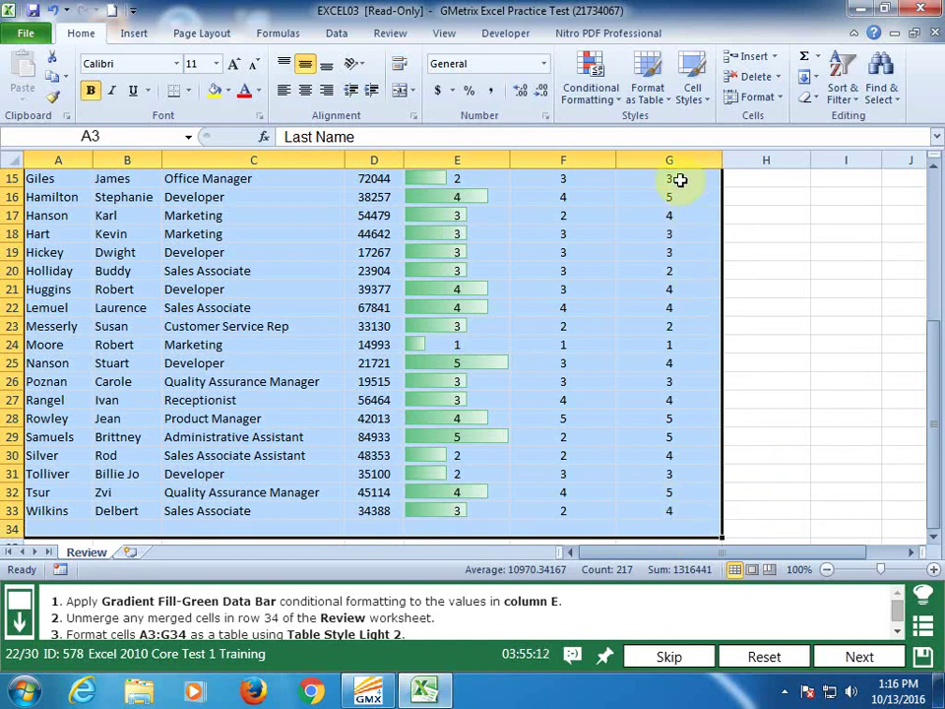
left_click(669, 100)
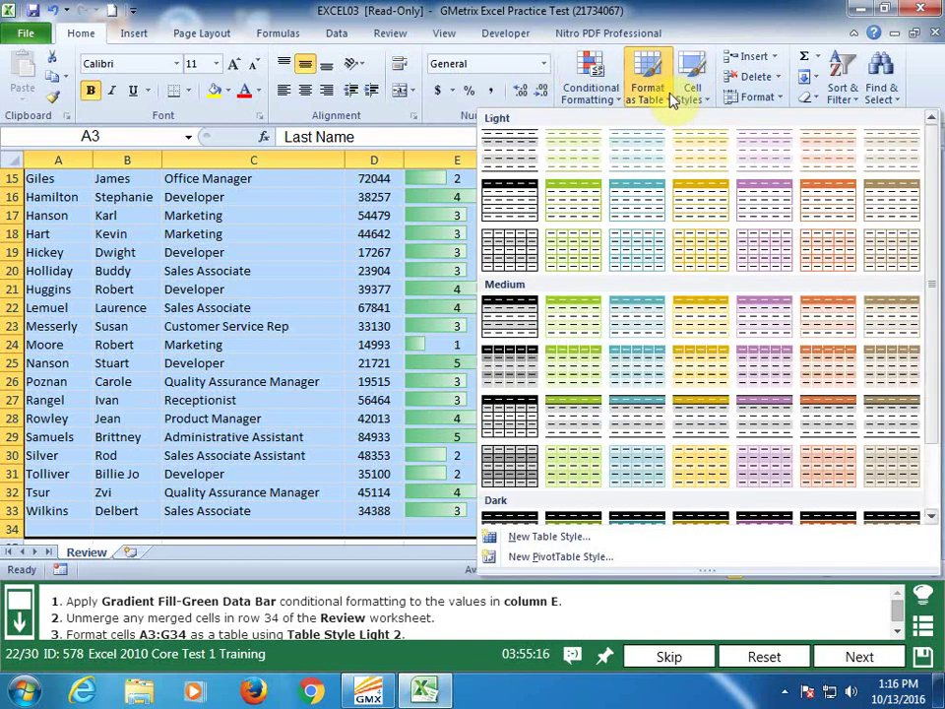
left_click(586, 147)
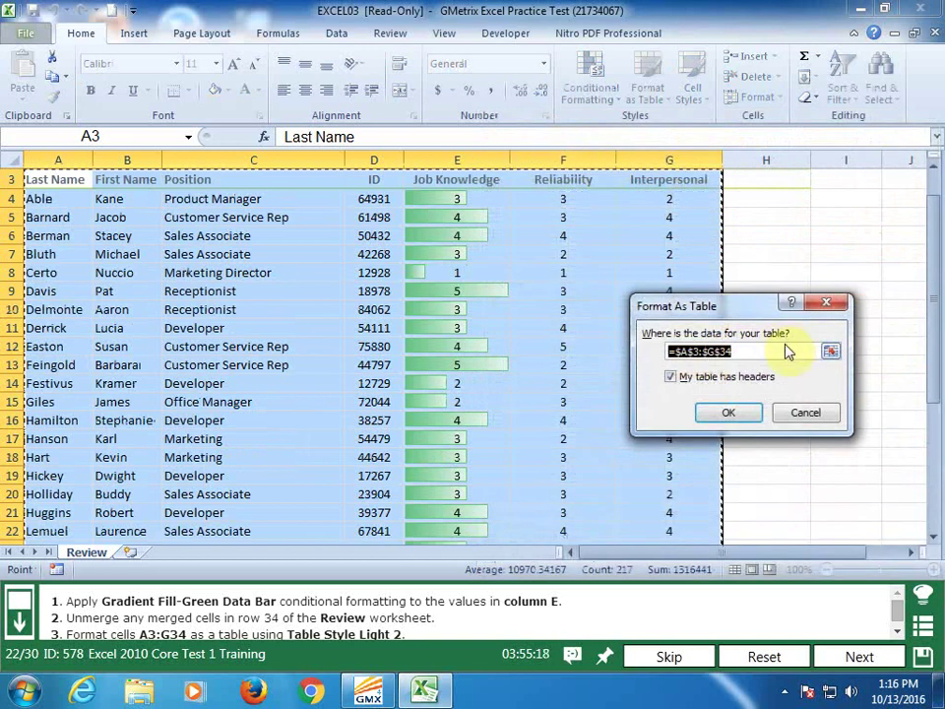
left_click(728, 412)
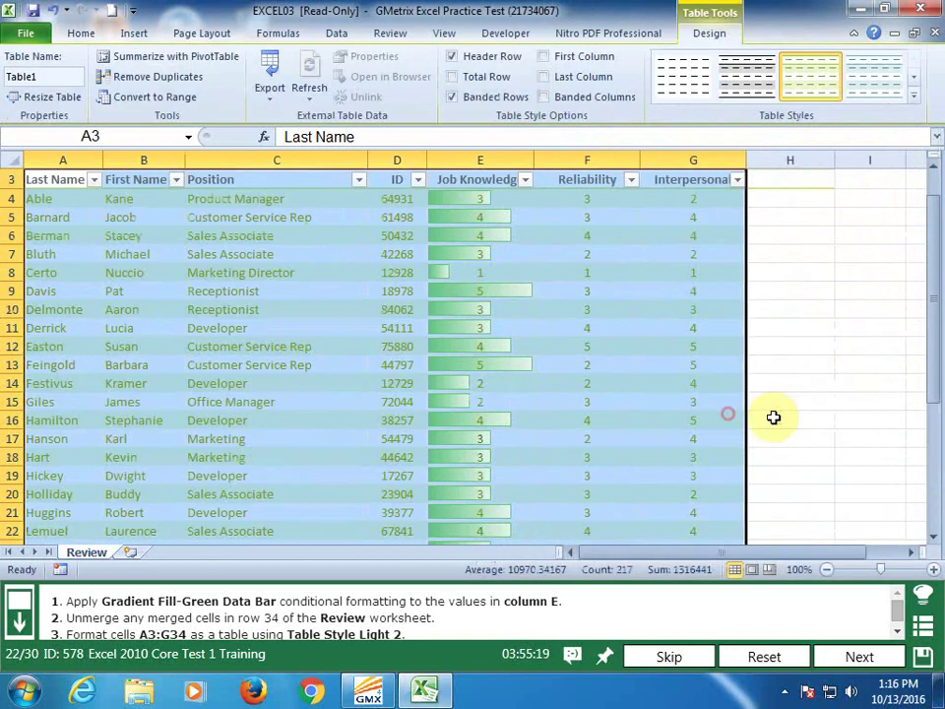
Submit the table task, scored 3/3, and load task 23's Annual Sales sheet
left_click(826, 386)
left_click(853, 656)
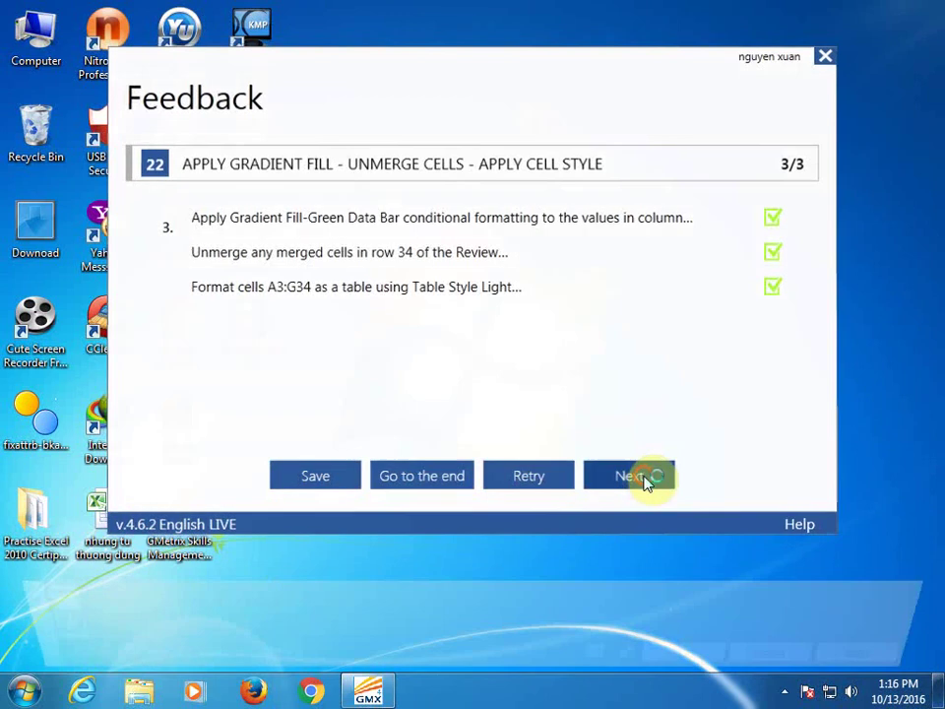
left_click(644, 483)
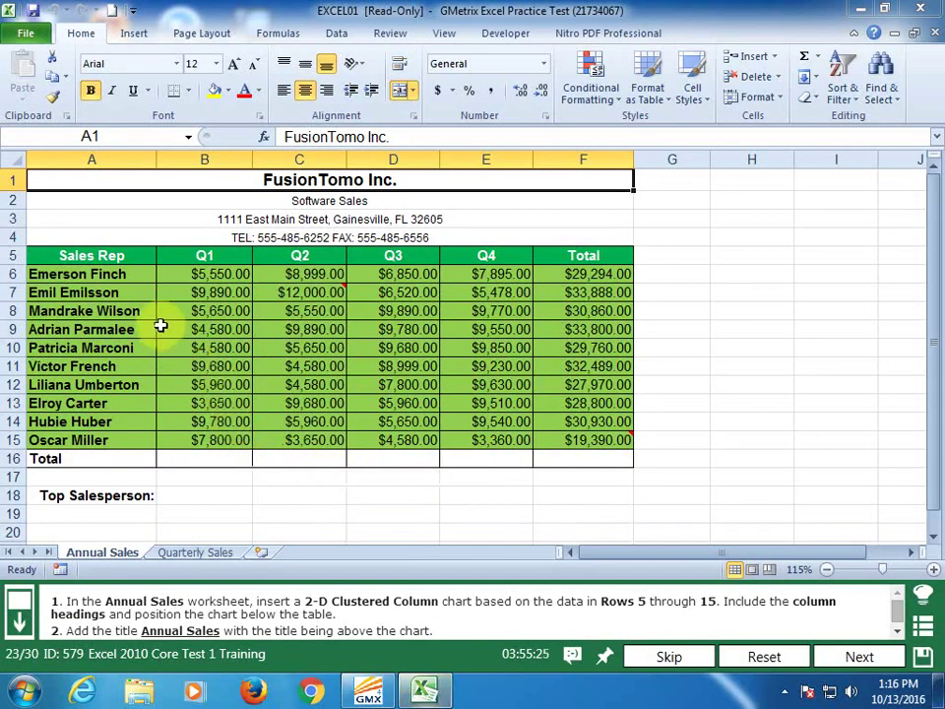
Insert a 2-D Clustered Column chart of A5:F15 and move it below the table
left_click(74, 255)
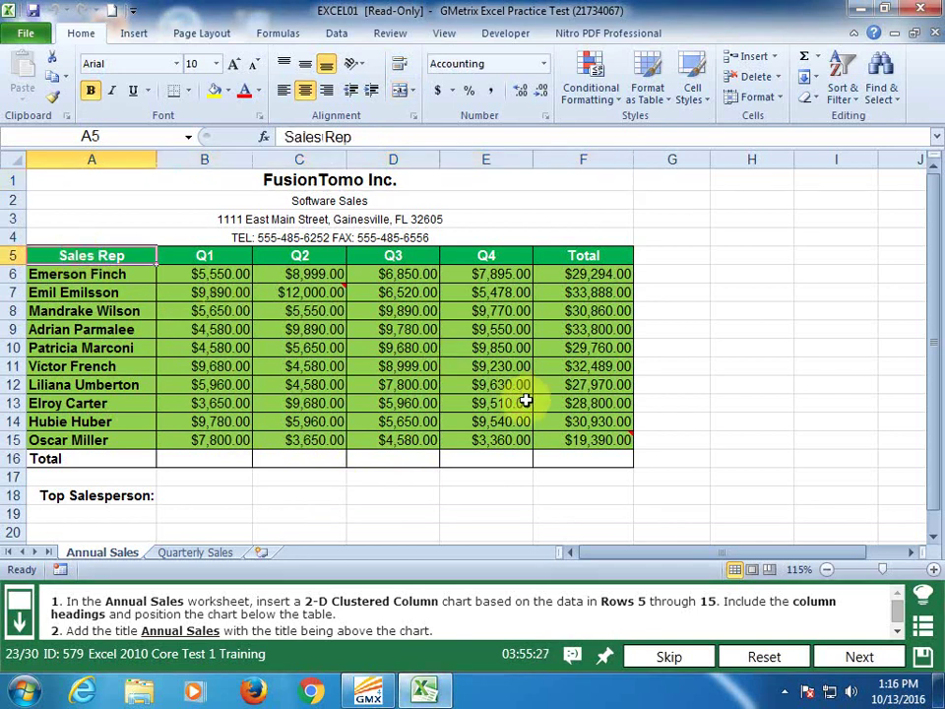
left_click(604, 445, "shift")
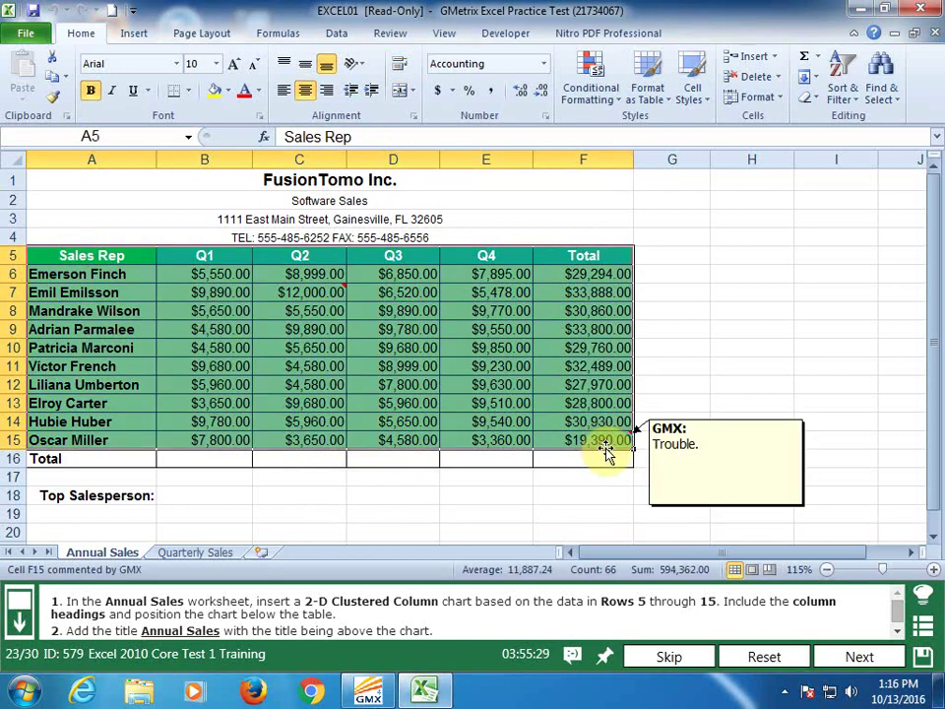
left_click(135, 33)
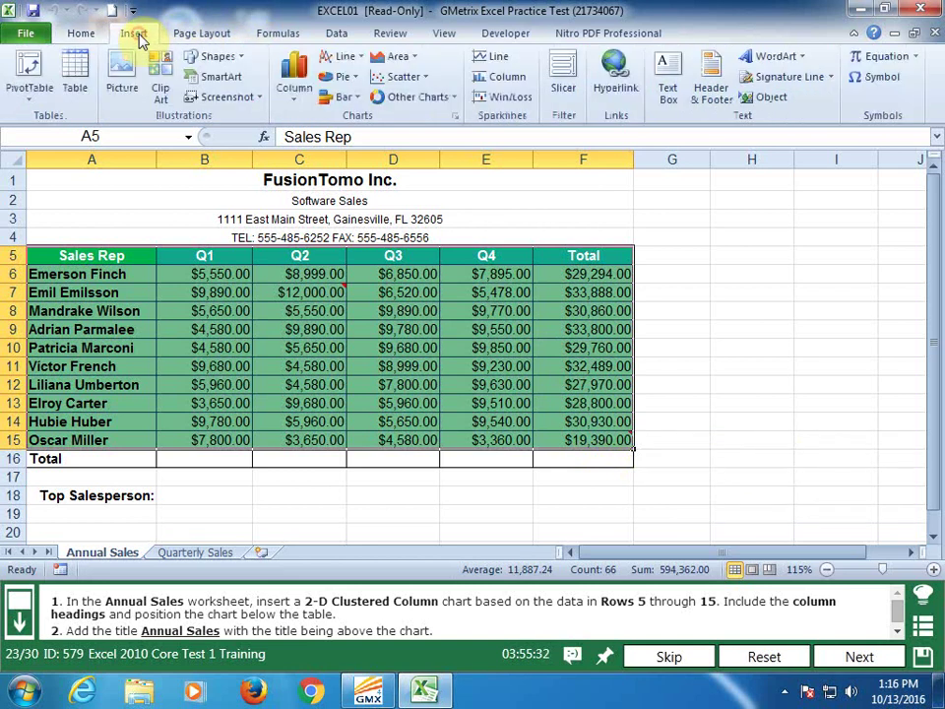
left_click(299, 102)
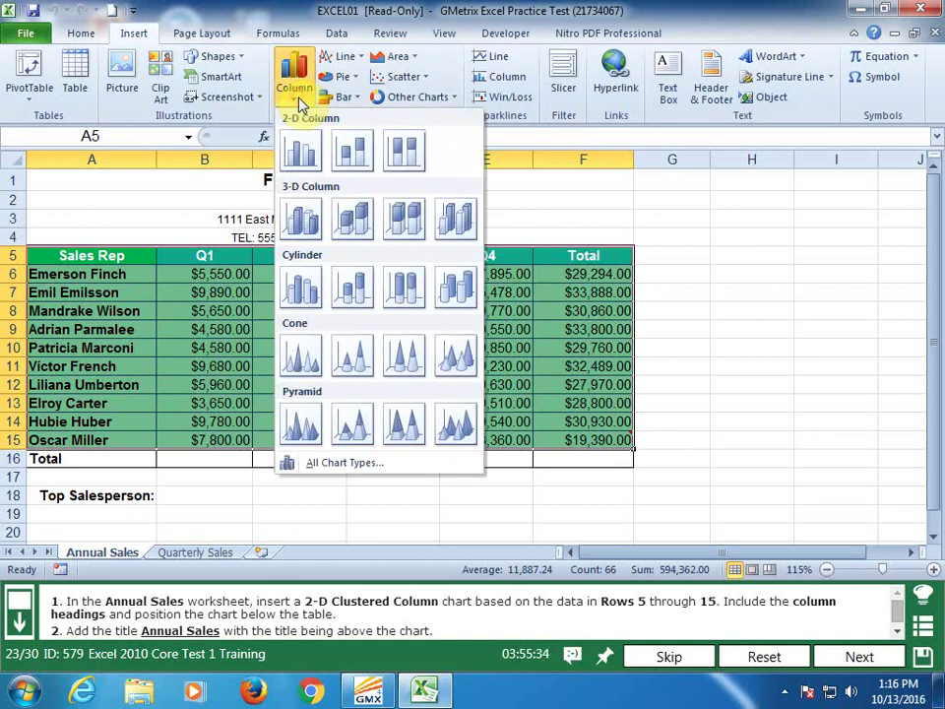
left_click(303, 153)
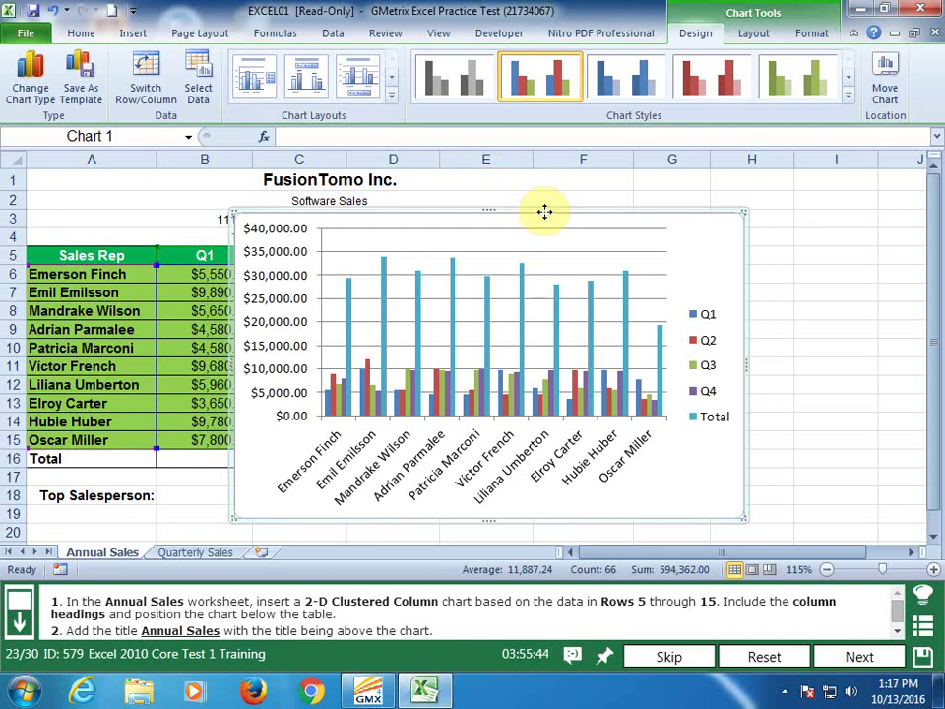
left_click_drag(544, 210, 548, 443)
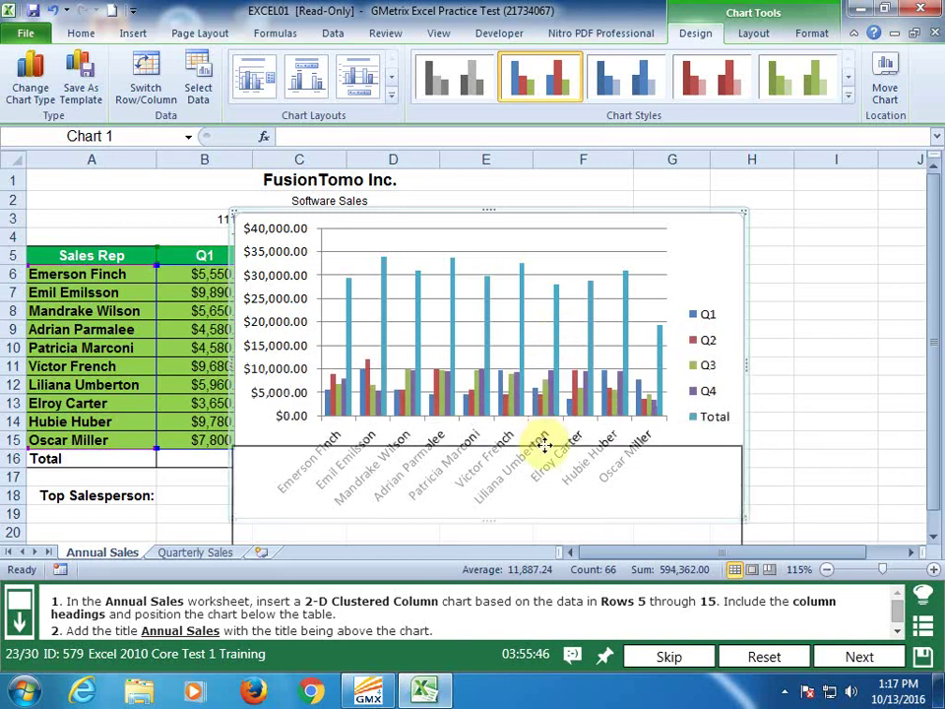
left_click_drag(930, 335, 932, 346)
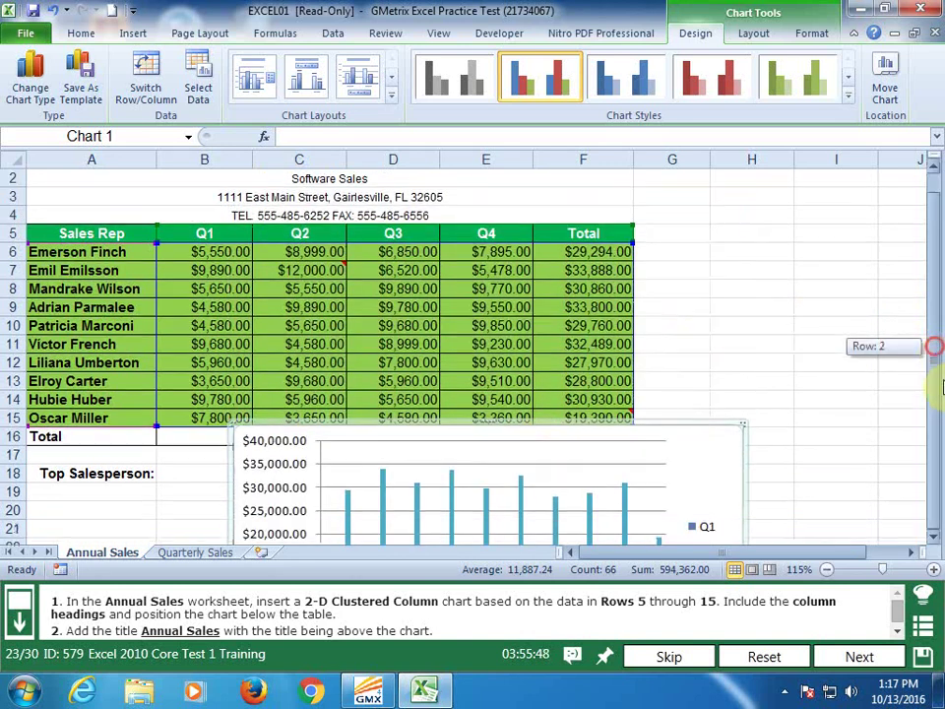
Title the chart 'Annual Sales' above the plot and submit task 23 for grading
left_click(753, 34)
left_click(290, 97)
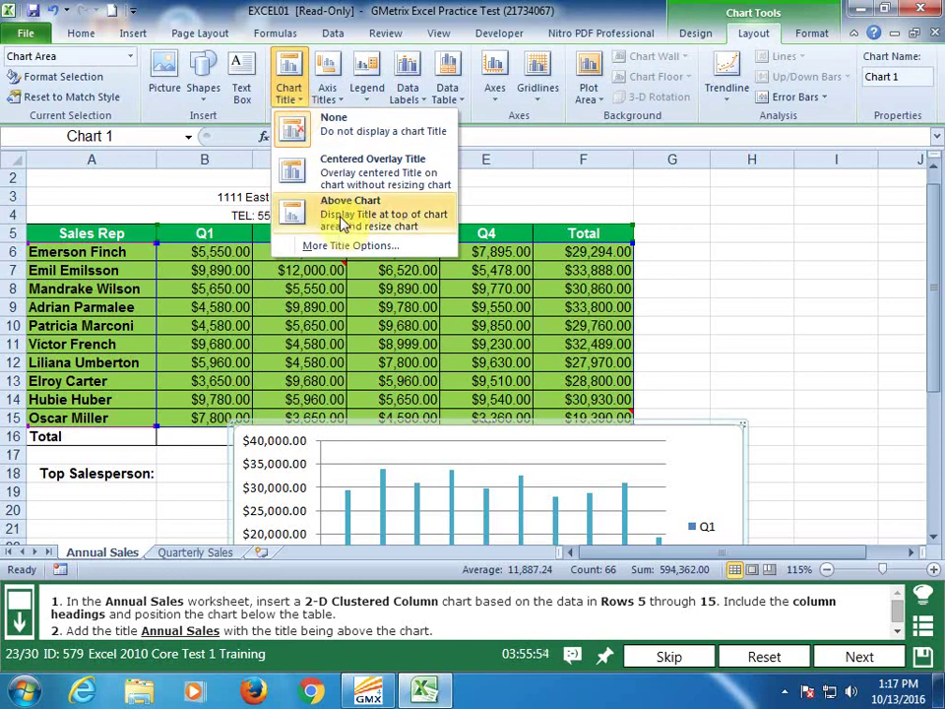
left_click(342, 216)
left_click(540, 449)
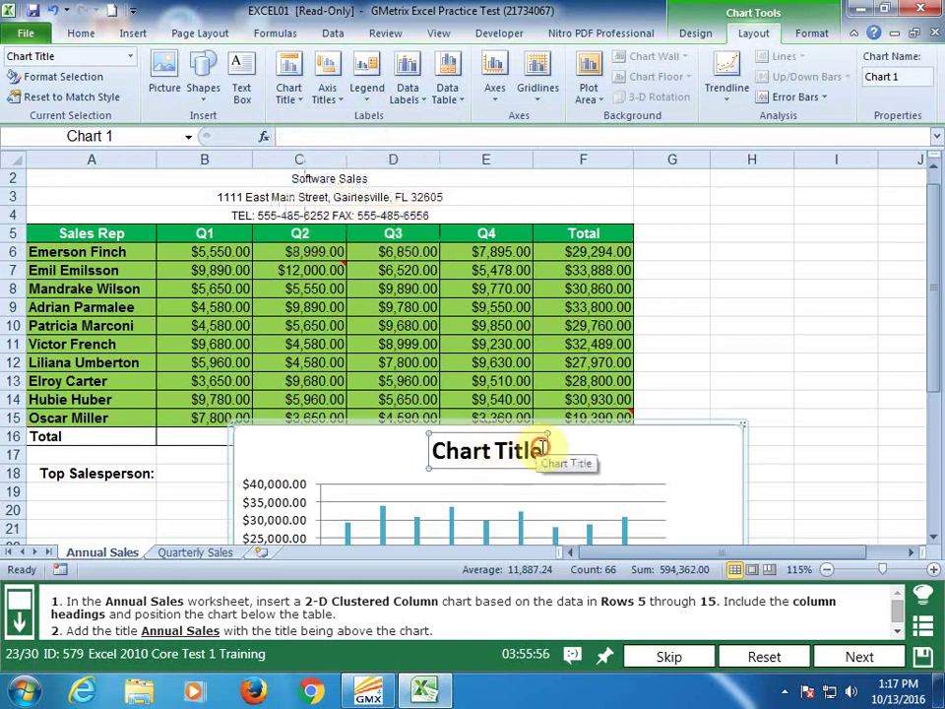
left_click_drag(540, 449, 433, 450)
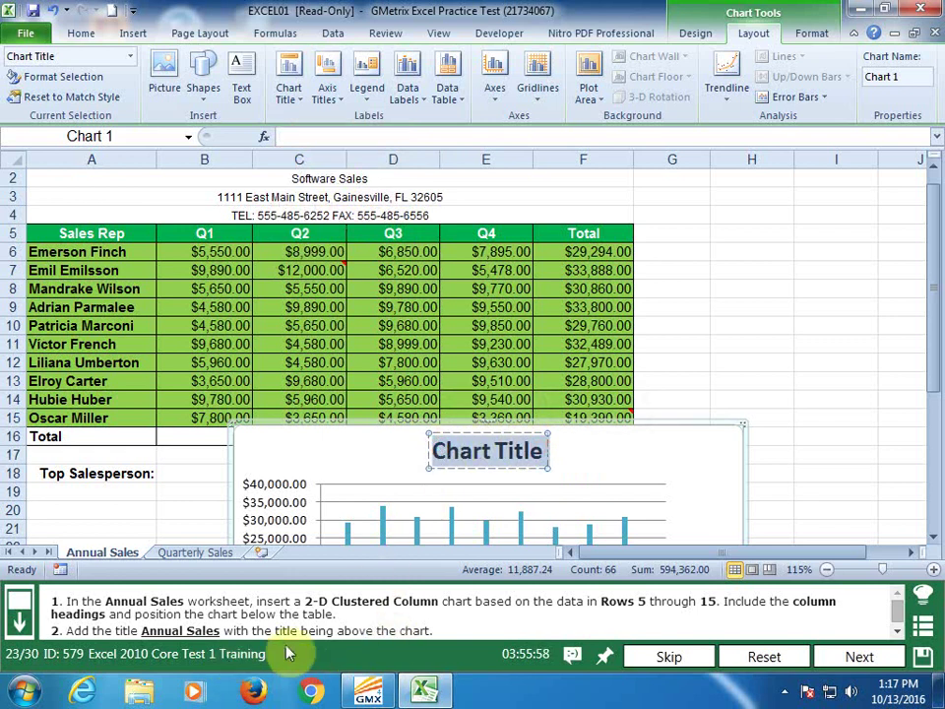
type("A")
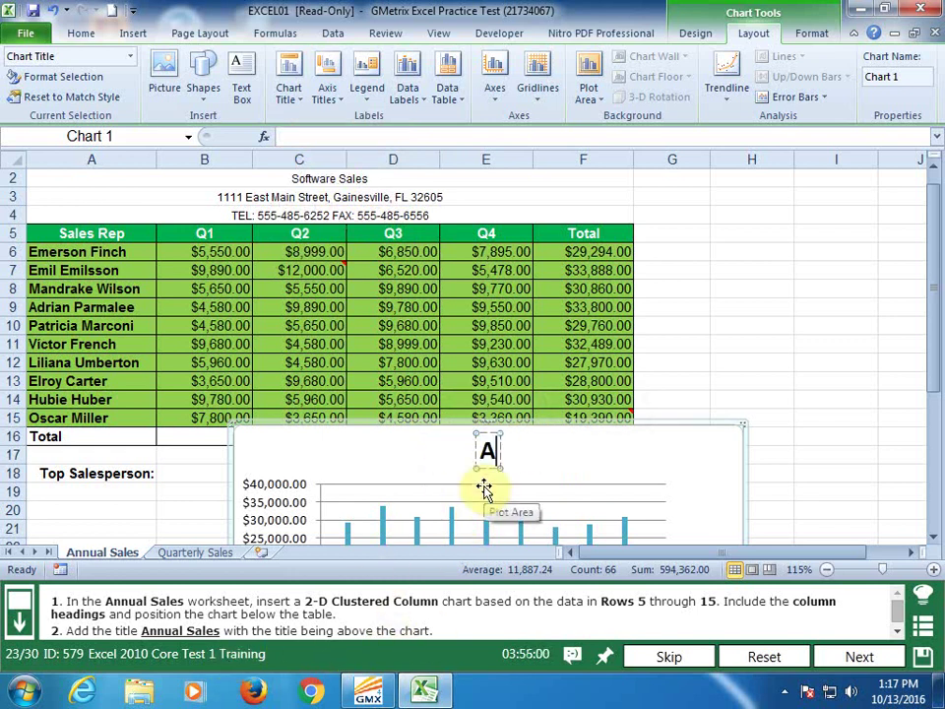
type("nnua")
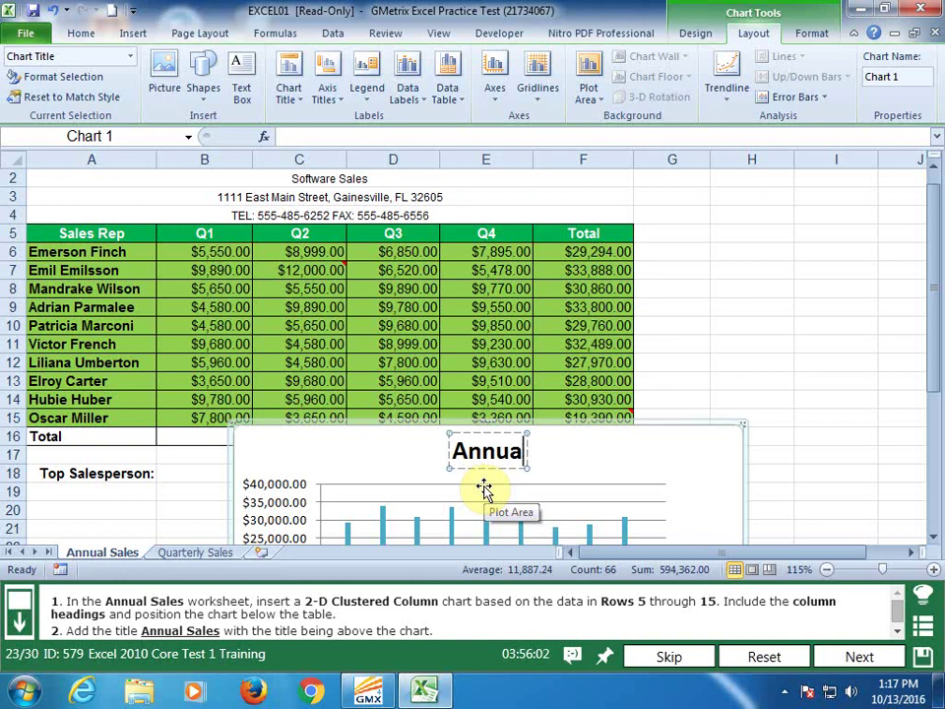
type("l Sal")
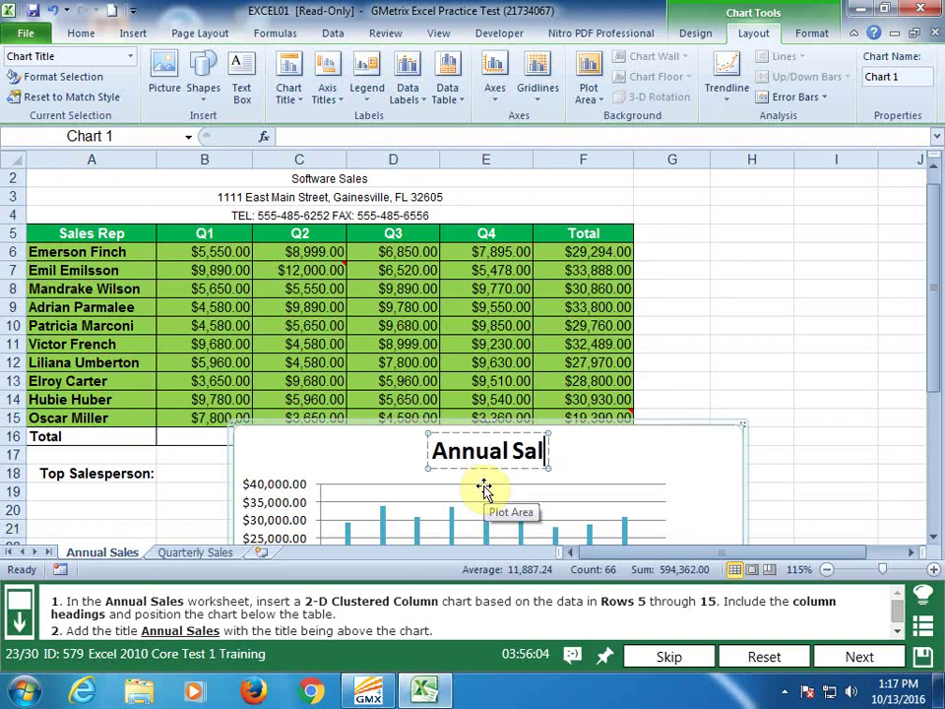
type("es")
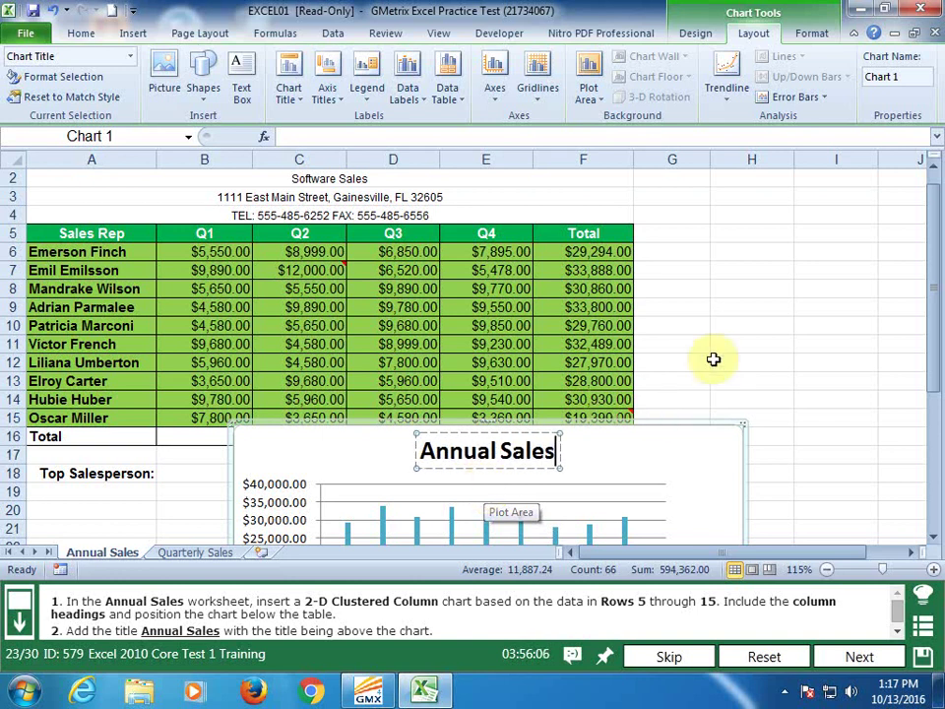
left_click(743, 351)
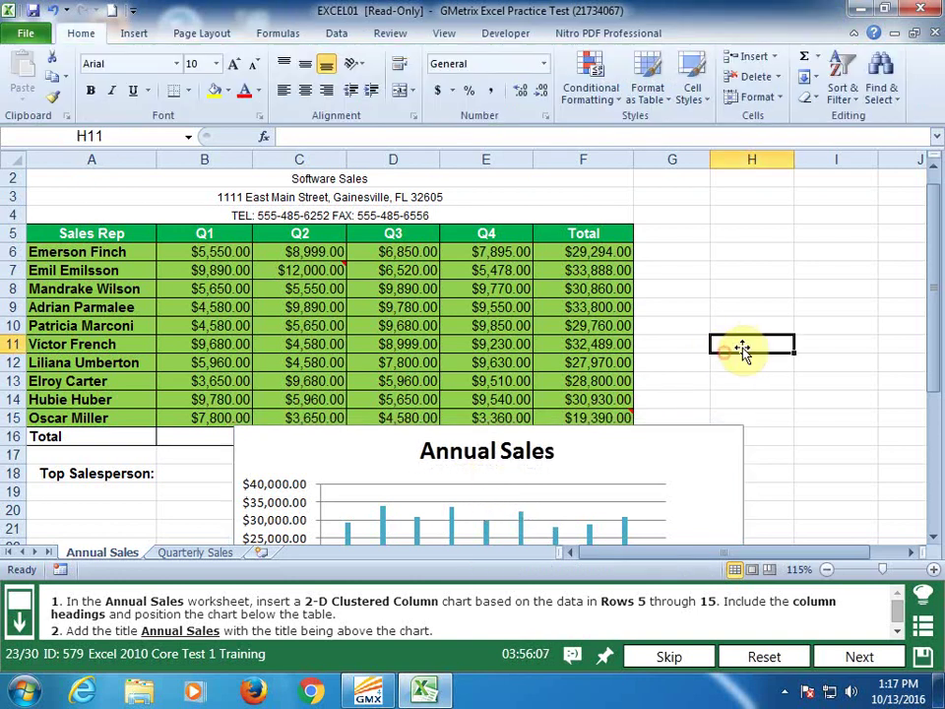
left_click(862, 656)
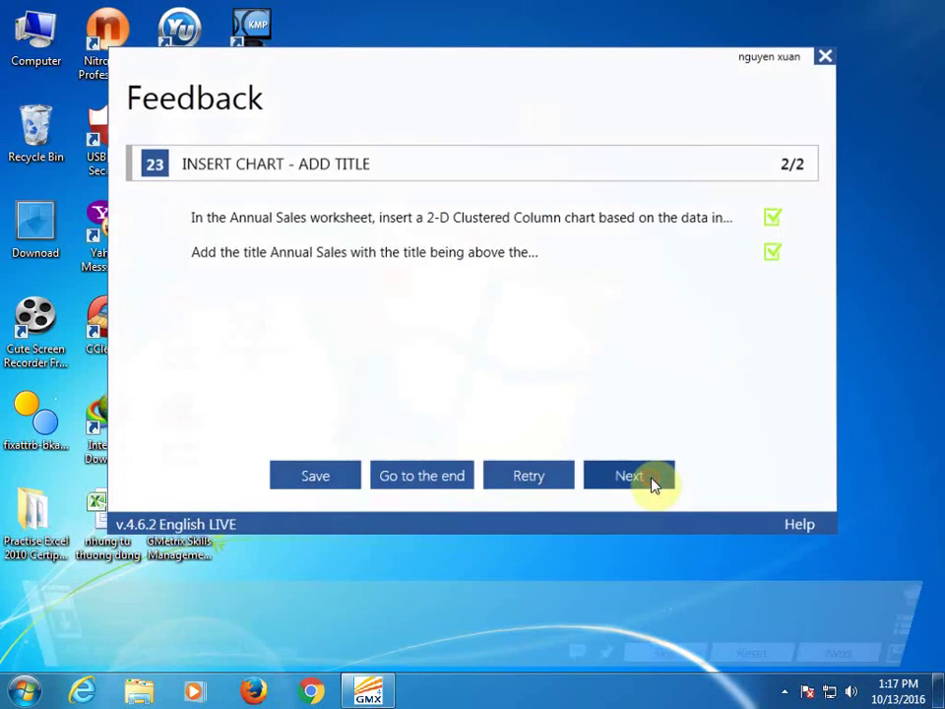
Load task 24 and define the name Fiction12 for B4:B33 on the June sheet
left_click(653, 484)
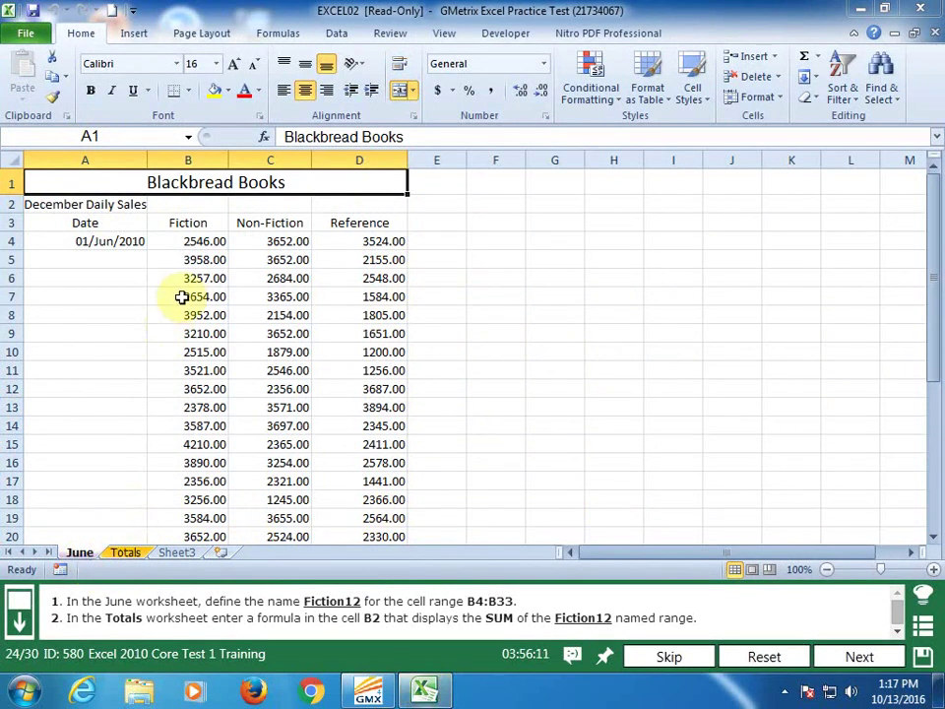
left_click(192, 244)
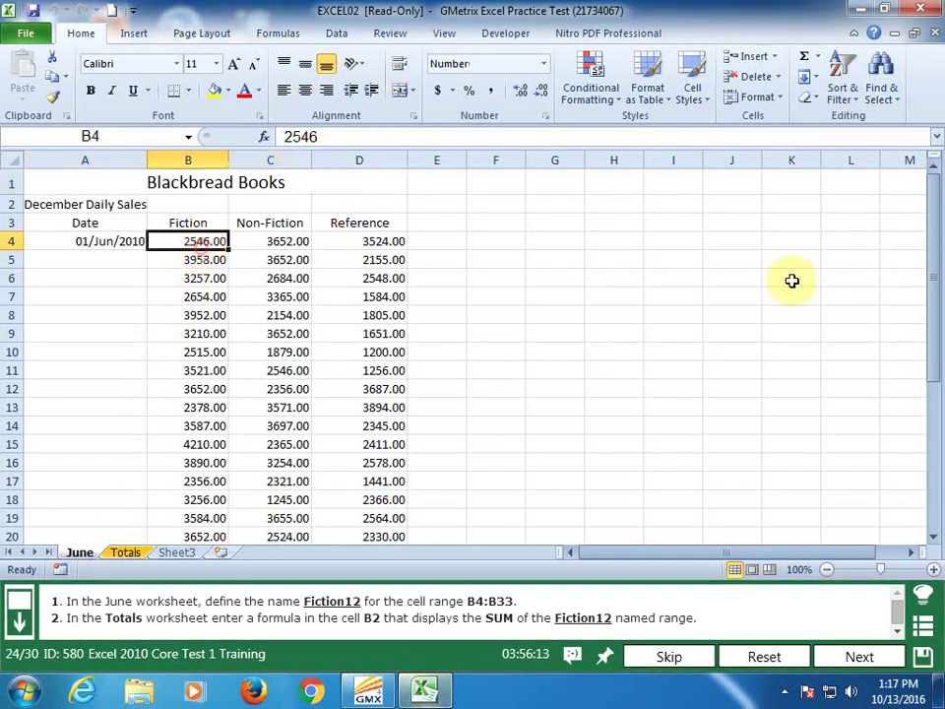
left_click_drag(928, 285, 928, 443)
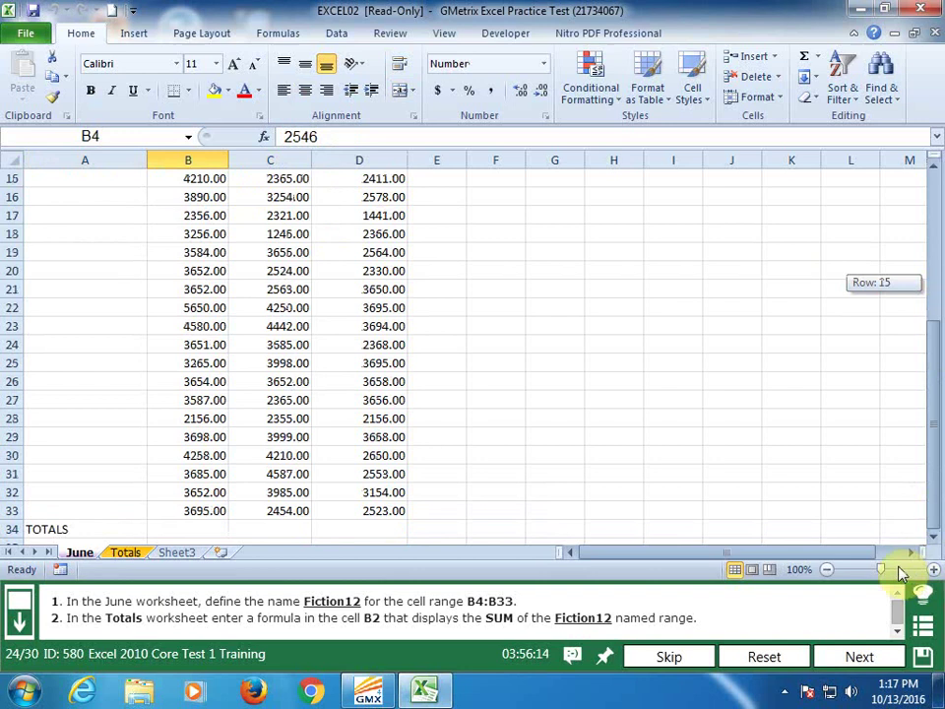
left_click(212, 503, "shift")
type("Fiction12")
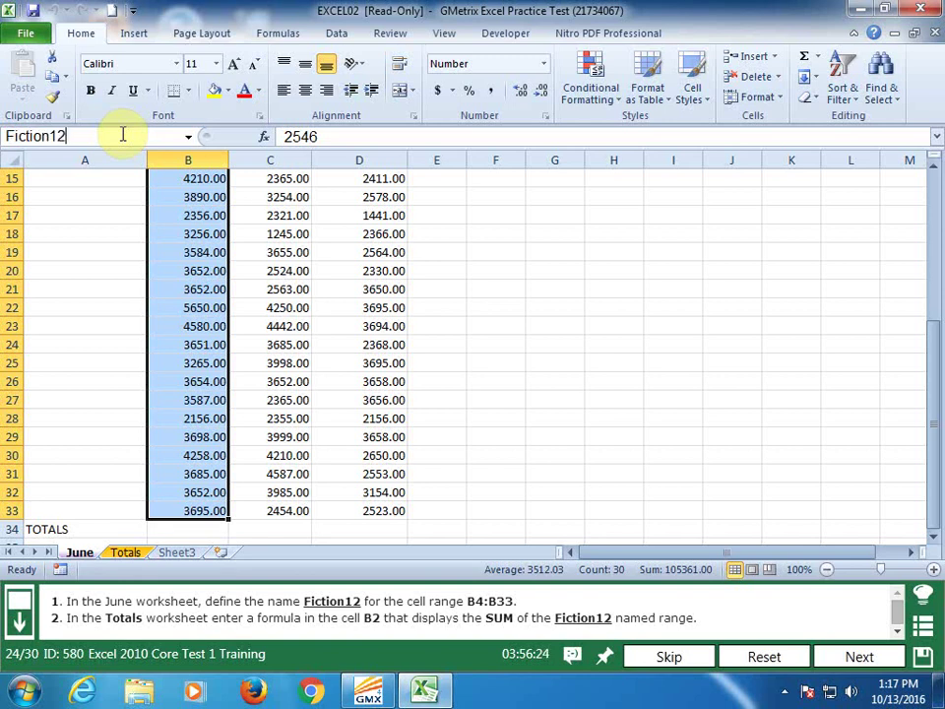
key("Return")
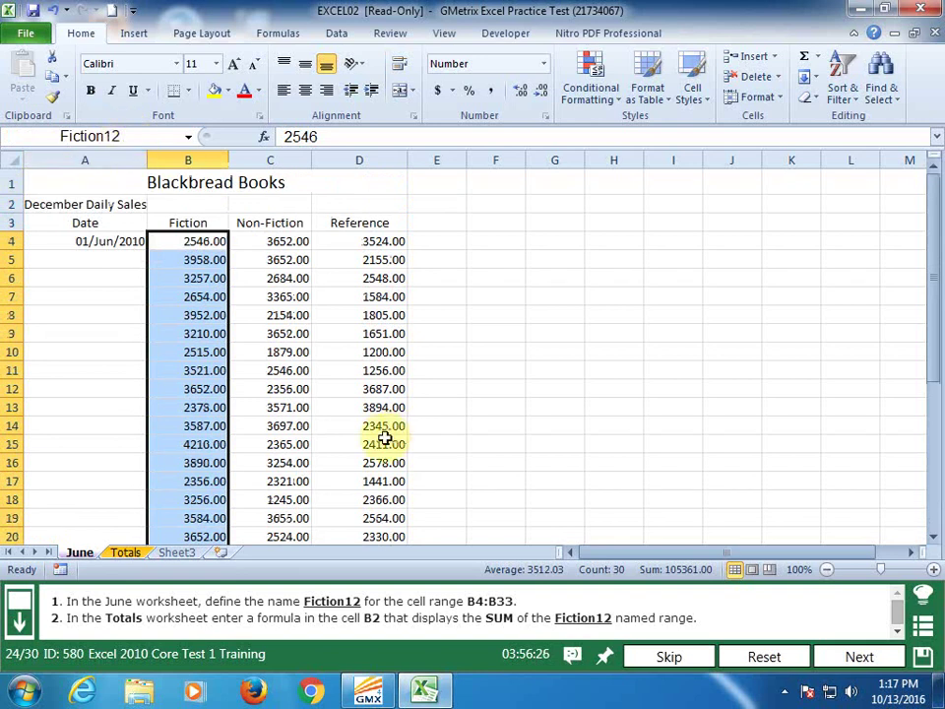
Enter =sum(Fiction12) in Totals cell B2, giving 105361.00, and submit task 24
left_click(126, 552)
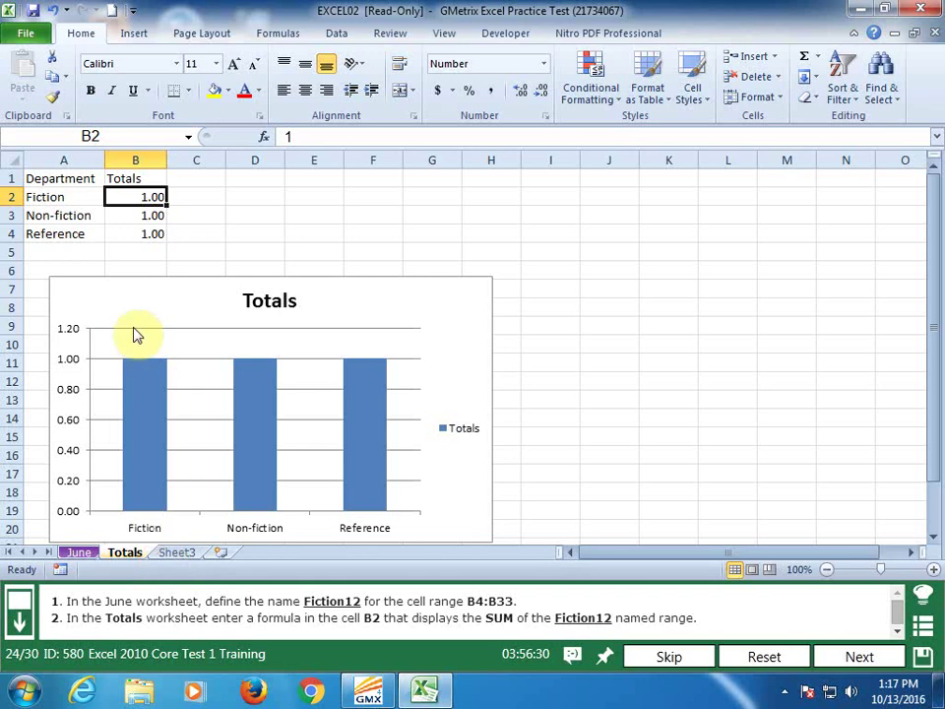
type("=")
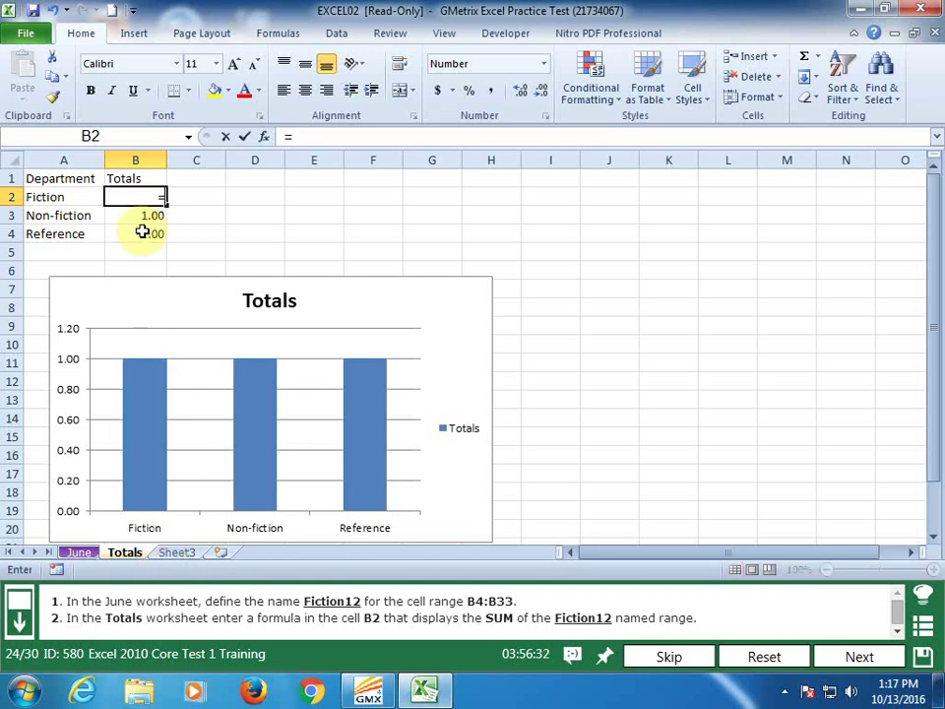
type("su")
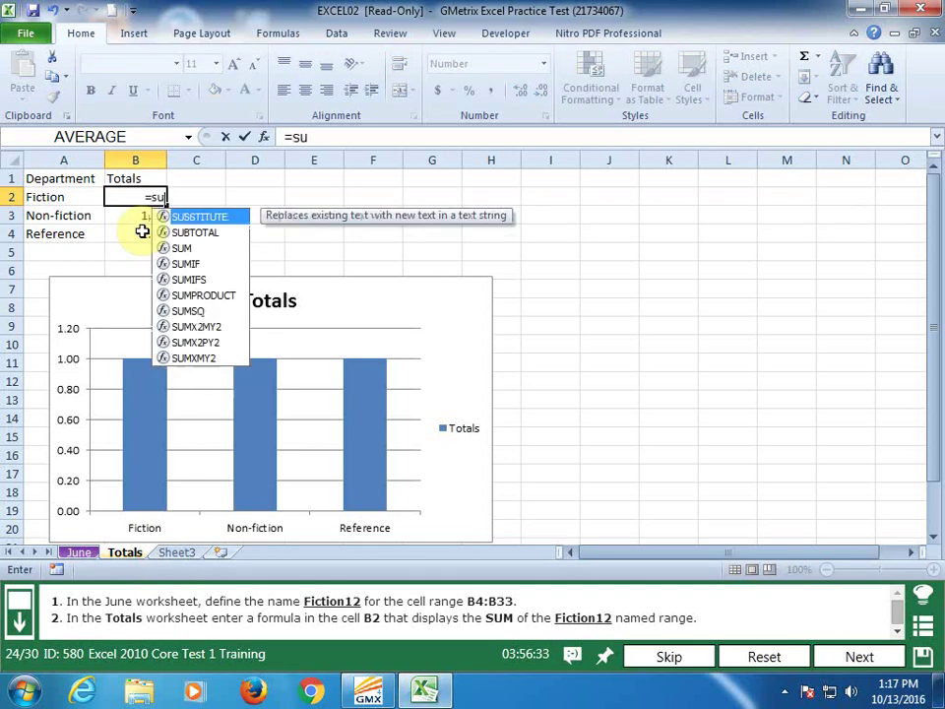
type("m(")
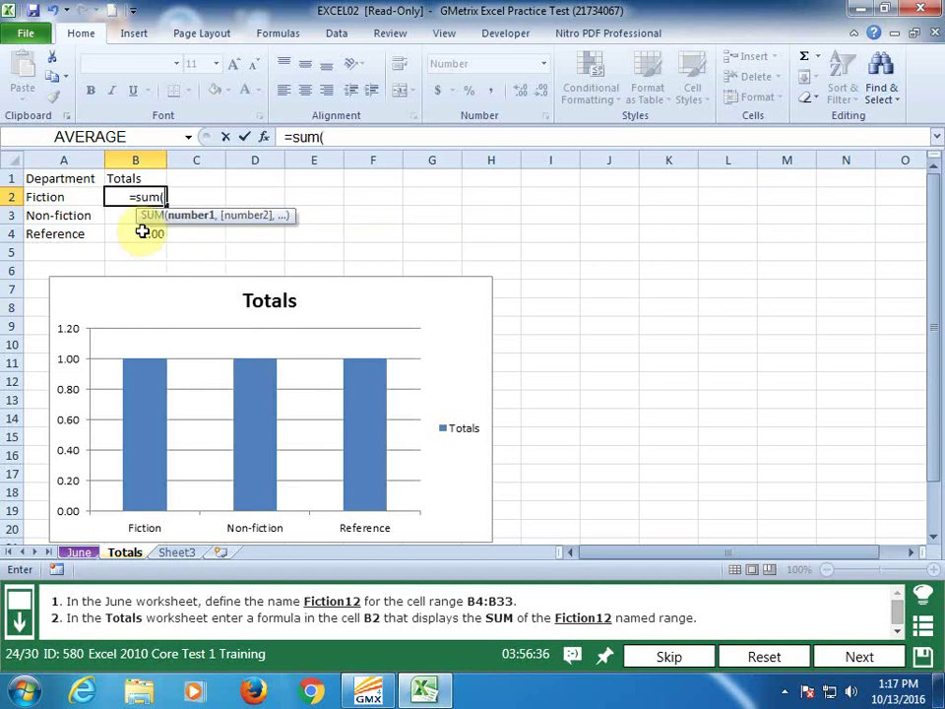
type("Fictio")
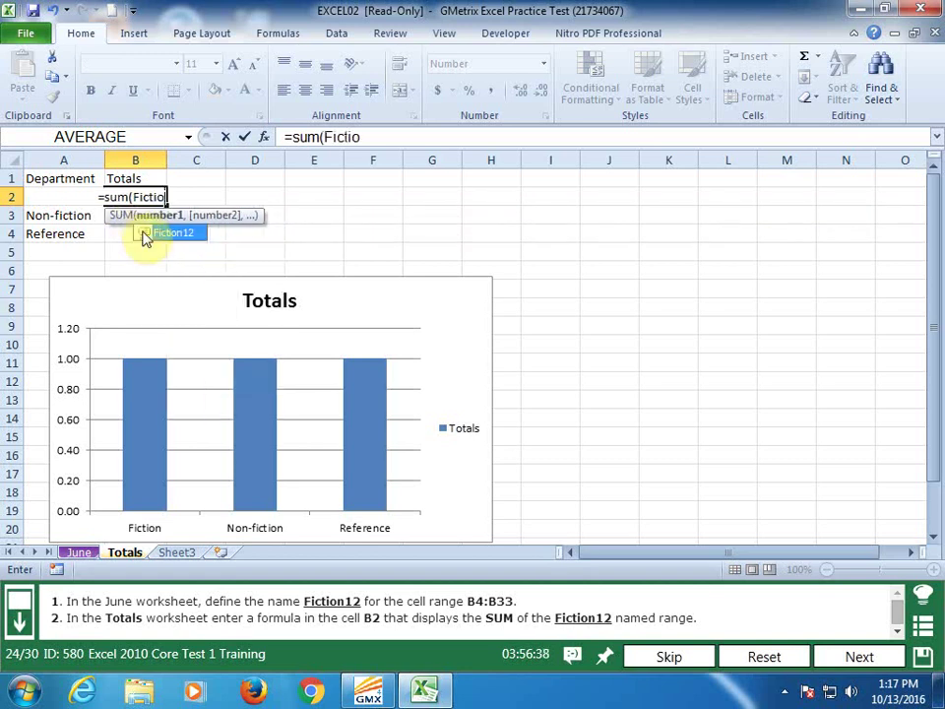
type("n")
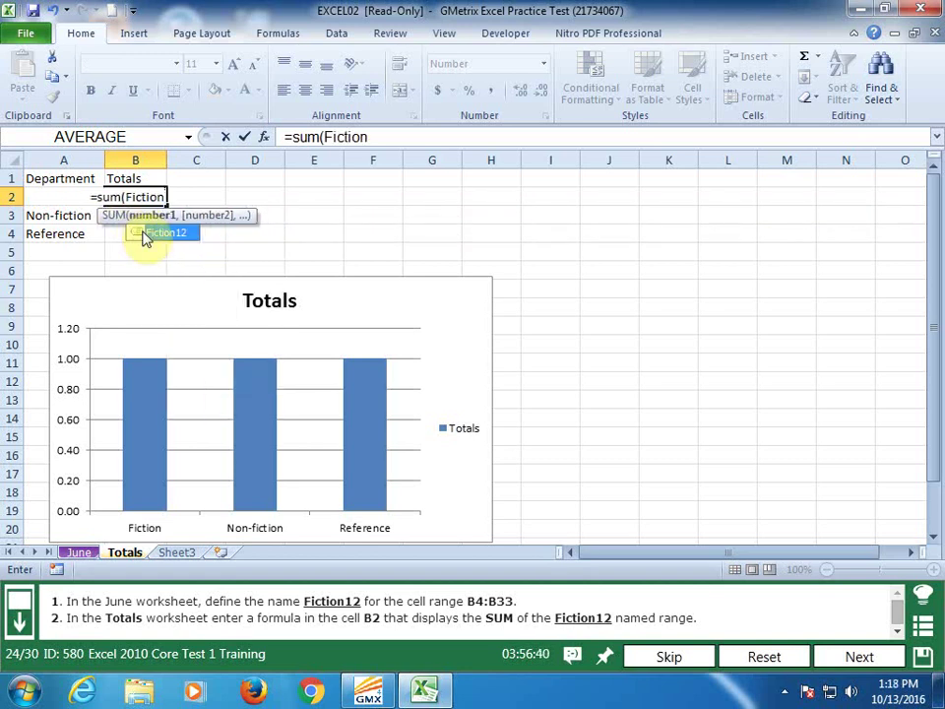
type("12)")
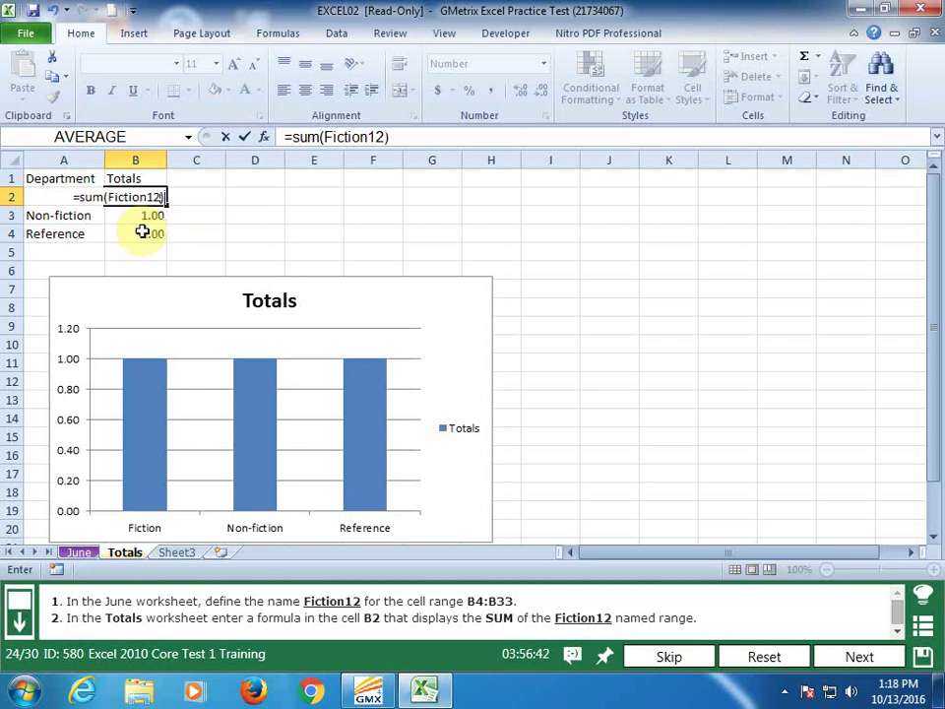
key("Return")
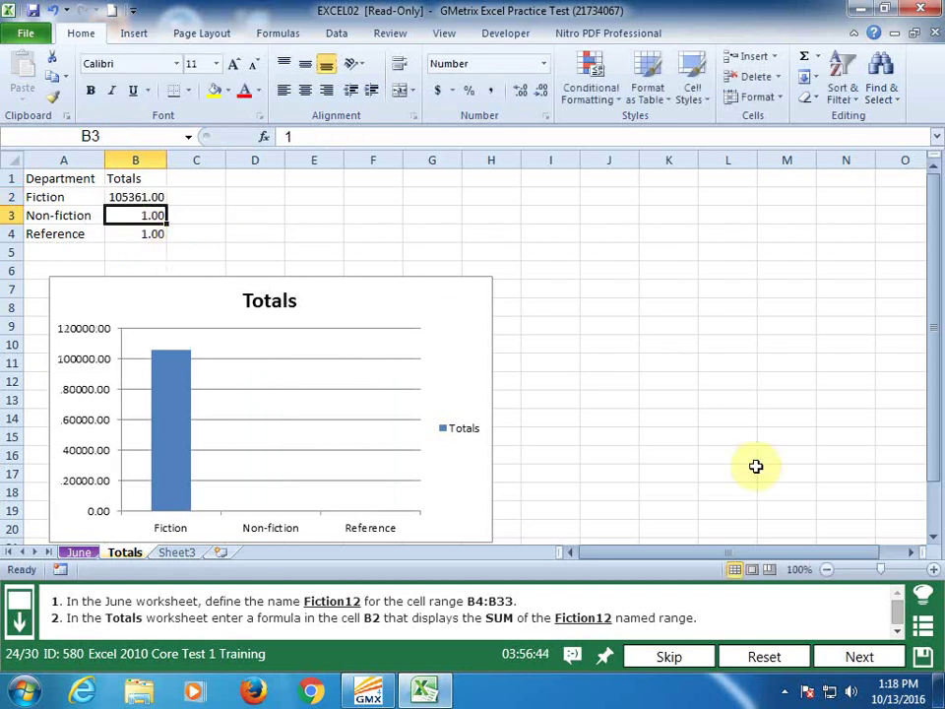
left_click(861, 657)
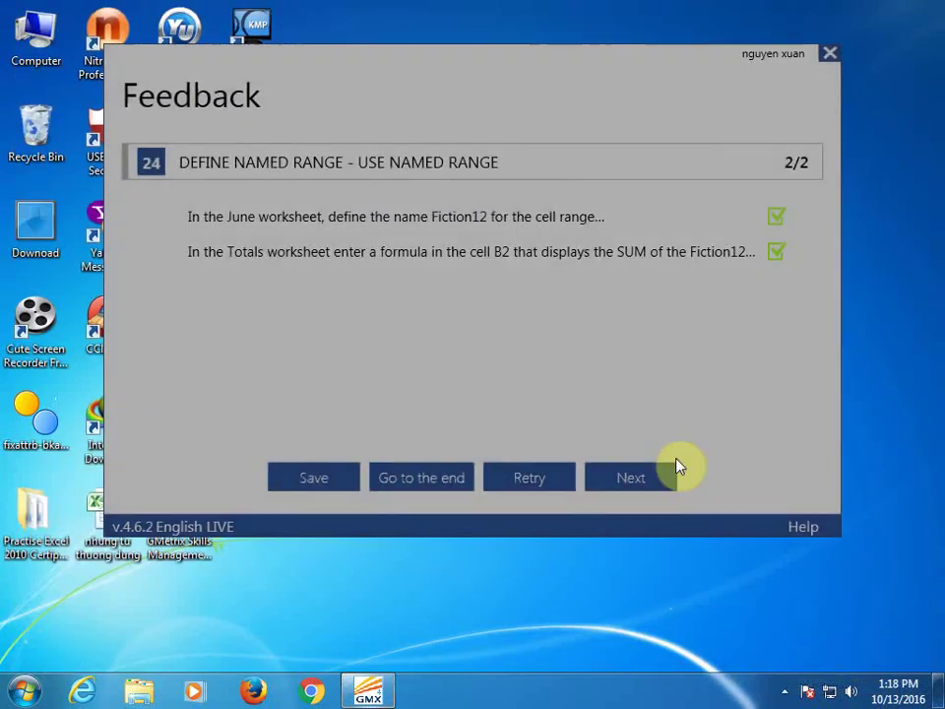
Load task 25 and select A1:F278 on the Source Data sheet
left_click(665, 479)
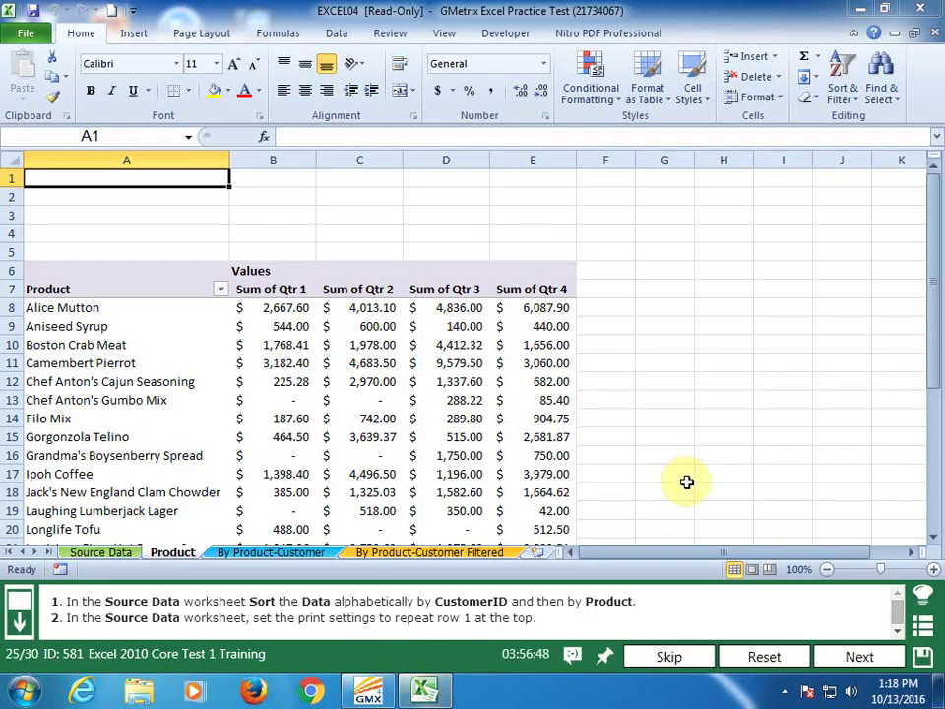
left_click(123, 559)
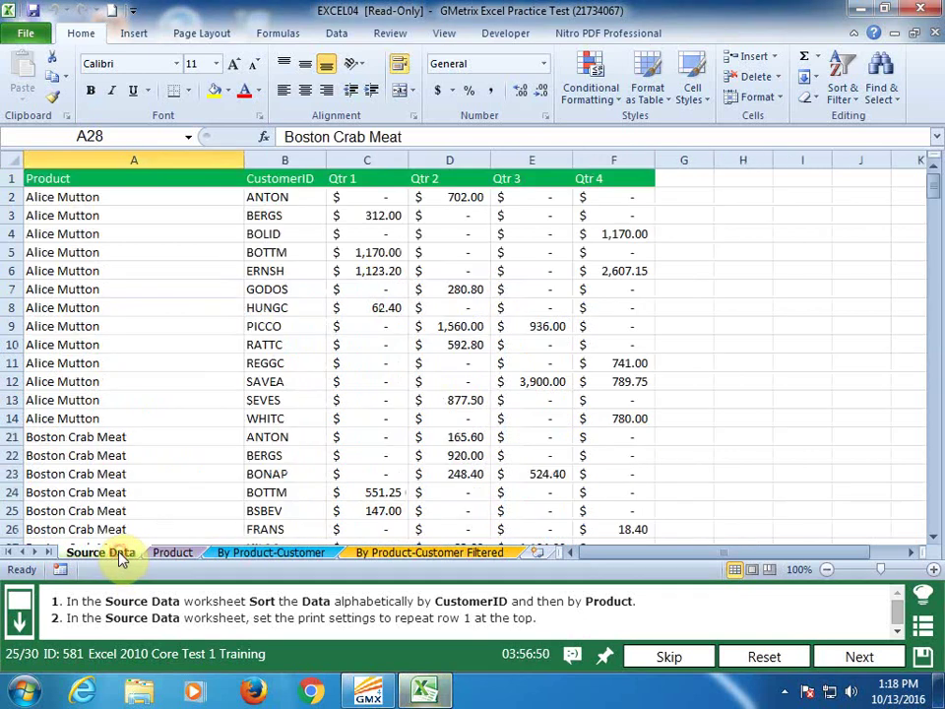
left_click(45, 179)
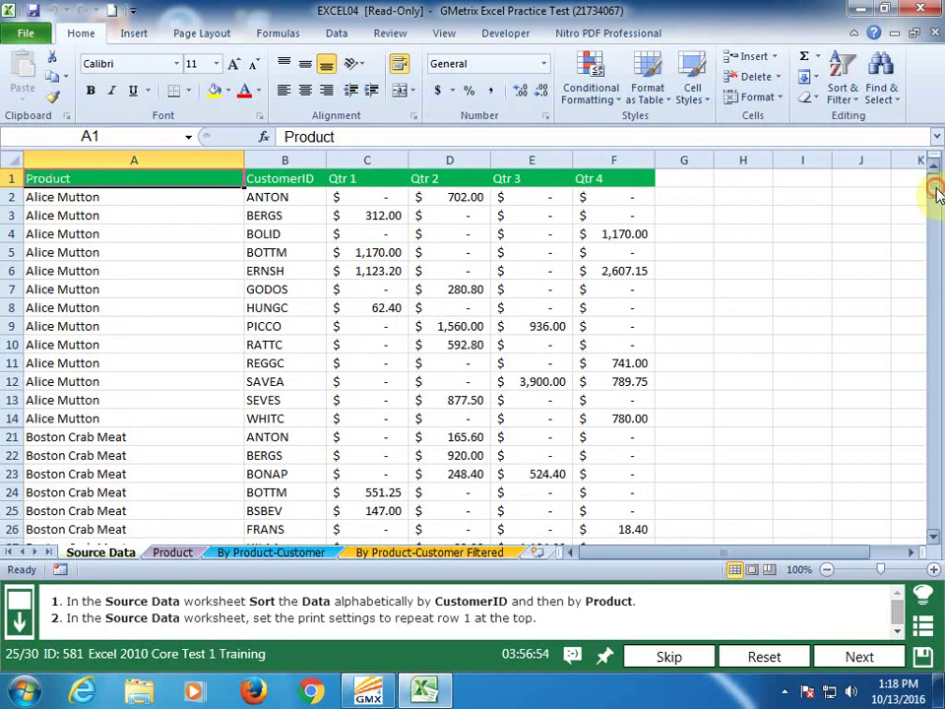
left_click_drag(935, 192, 925, 527)
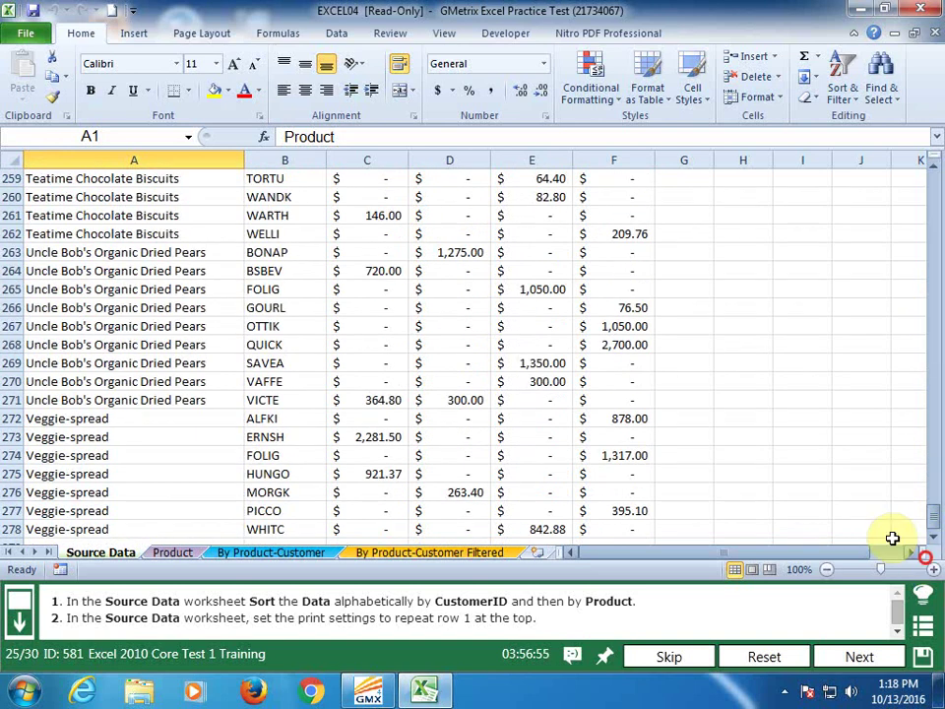
left_click(641, 528, "shift")
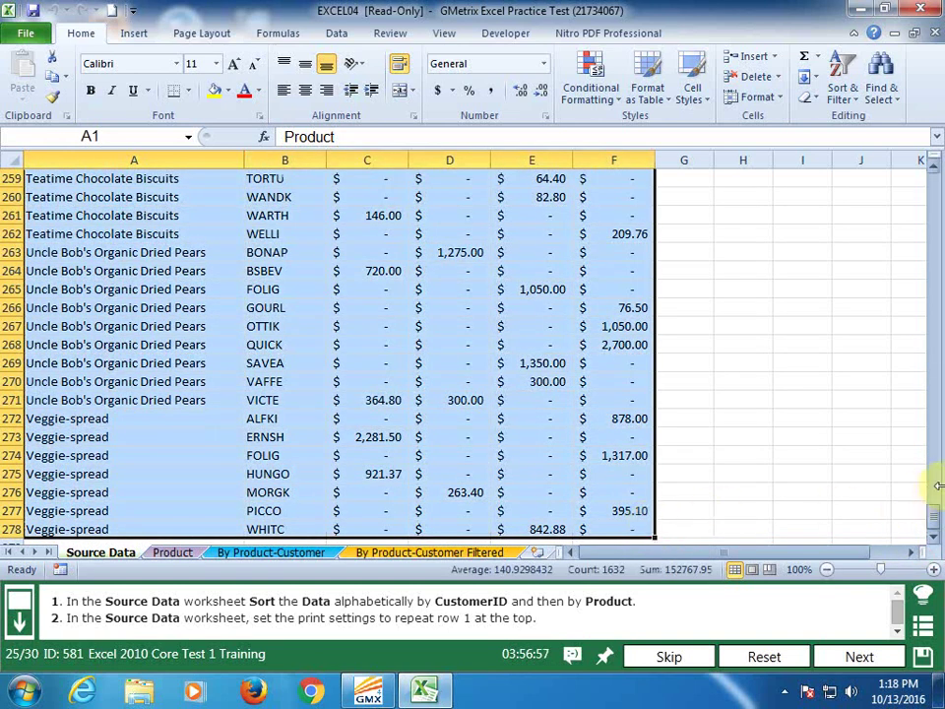
left_click(938, 534)
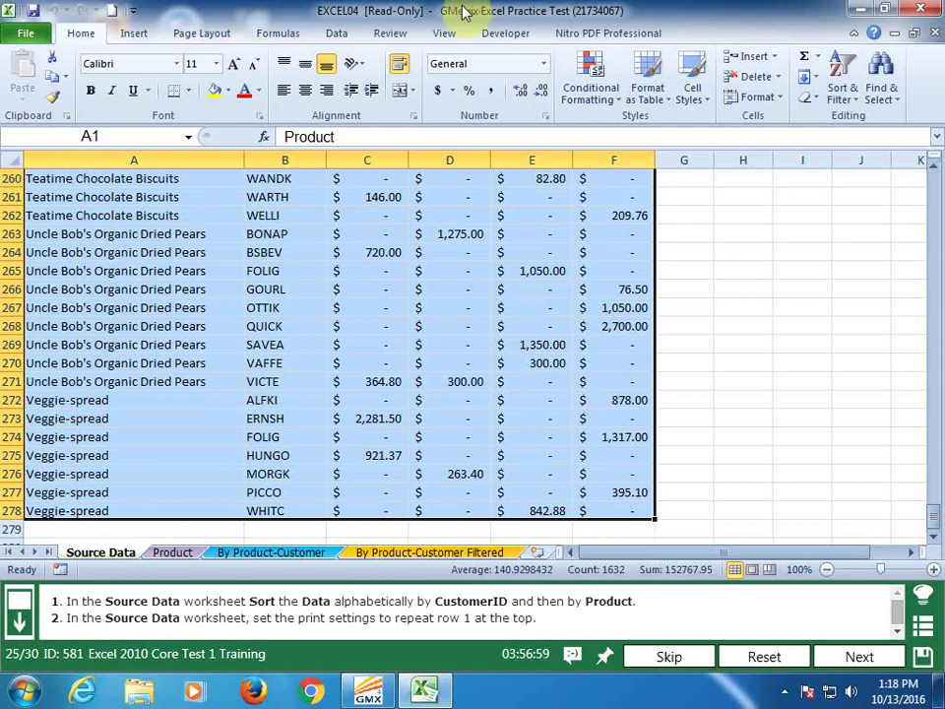
left_click(336, 35)
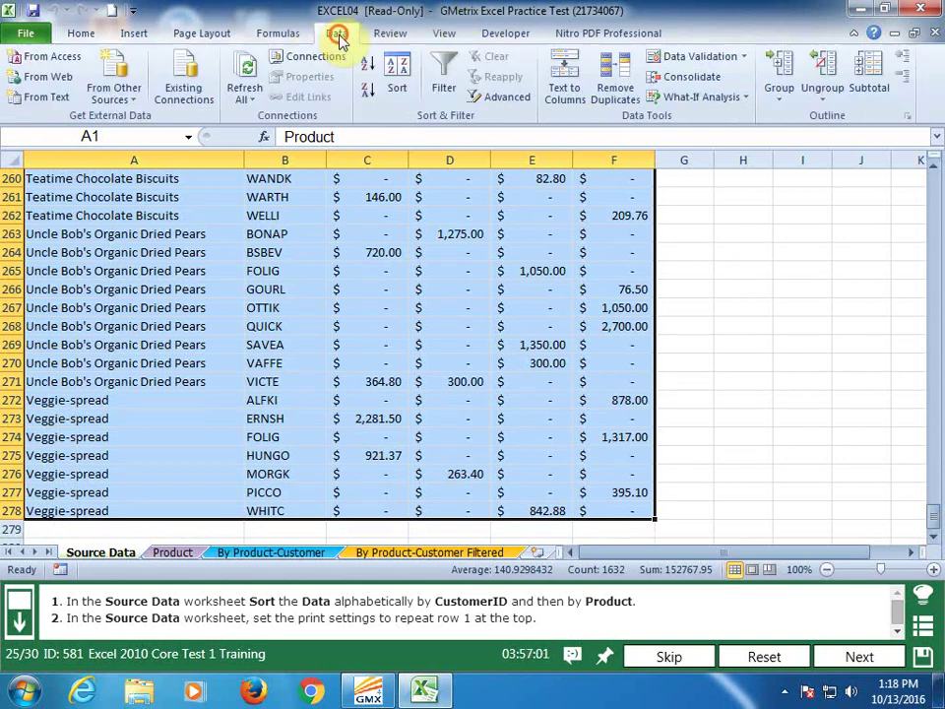
Sort the Source Data by CustomerID, then by Product, with a two-level custom sort
left_click(397, 79)
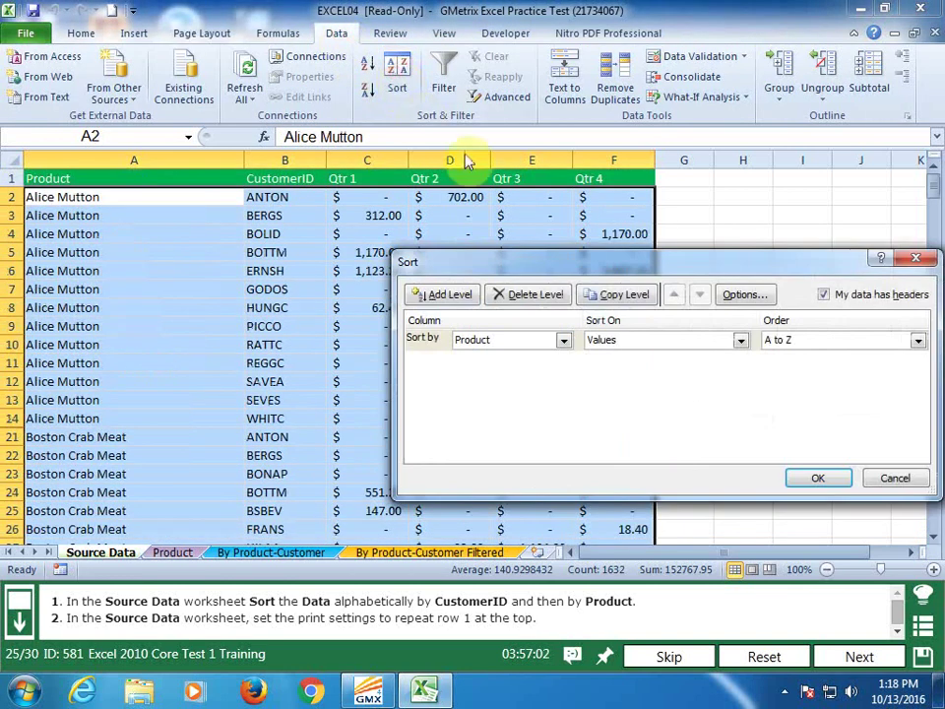
left_click(563, 340)
left_click(537, 369)
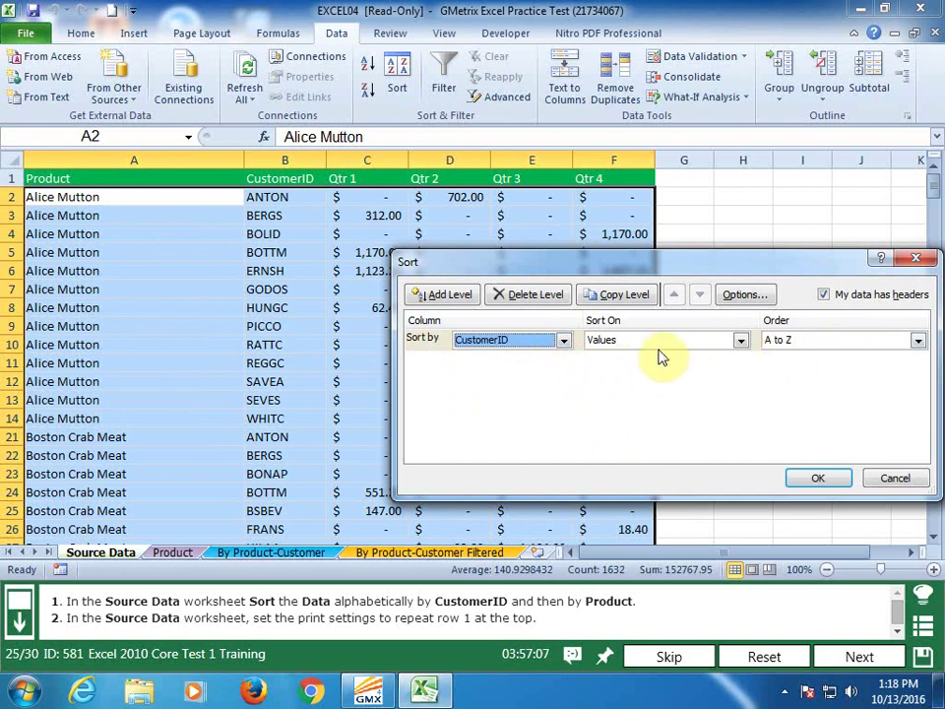
left_click(443, 294)
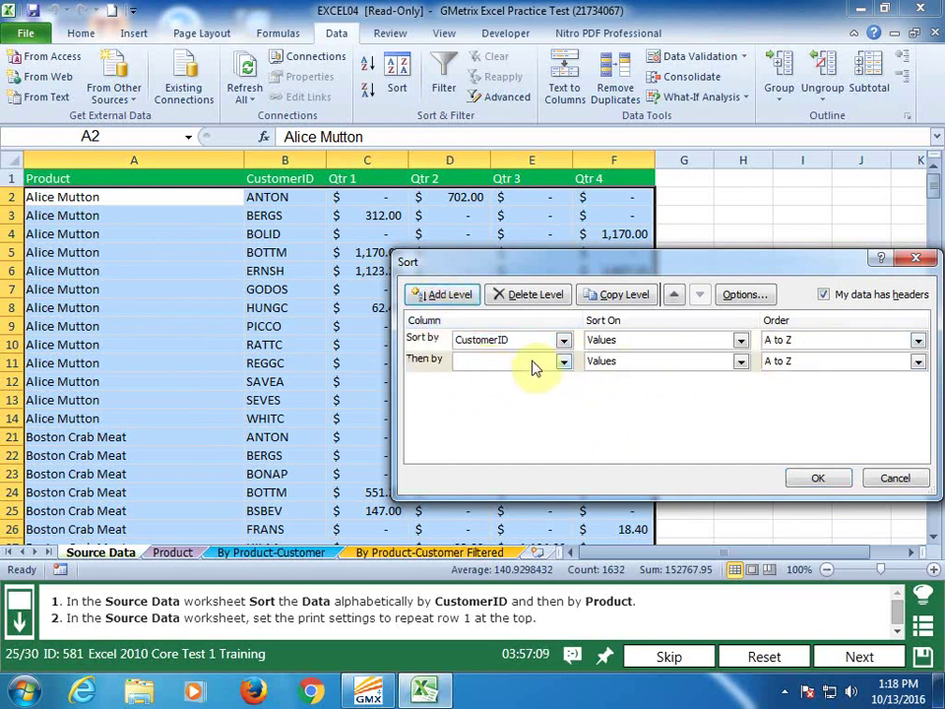
left_click(526, 361)
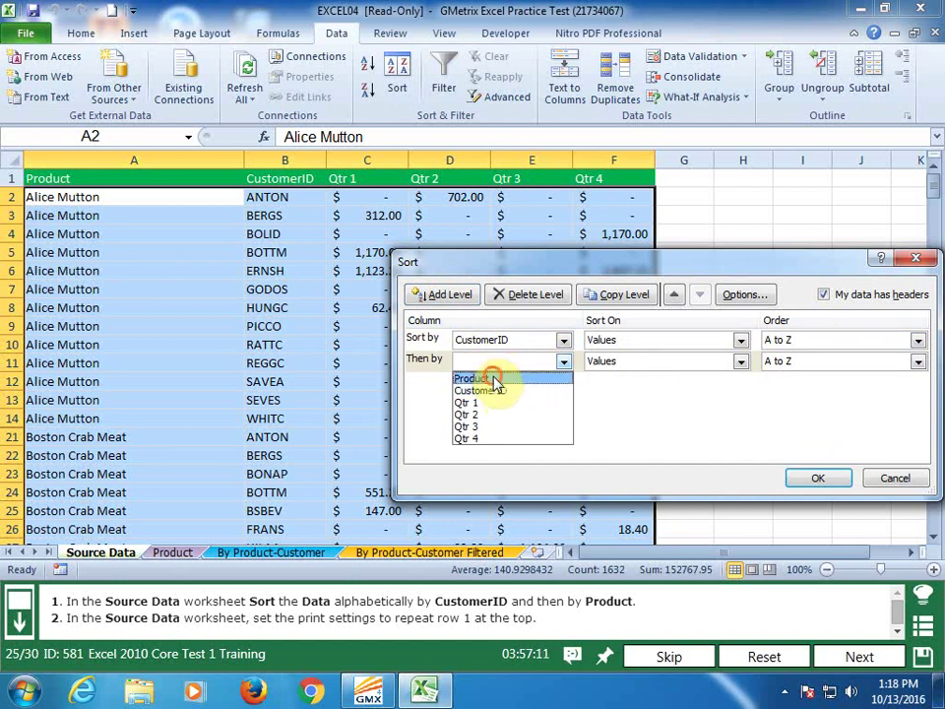
left_click(482, 378)
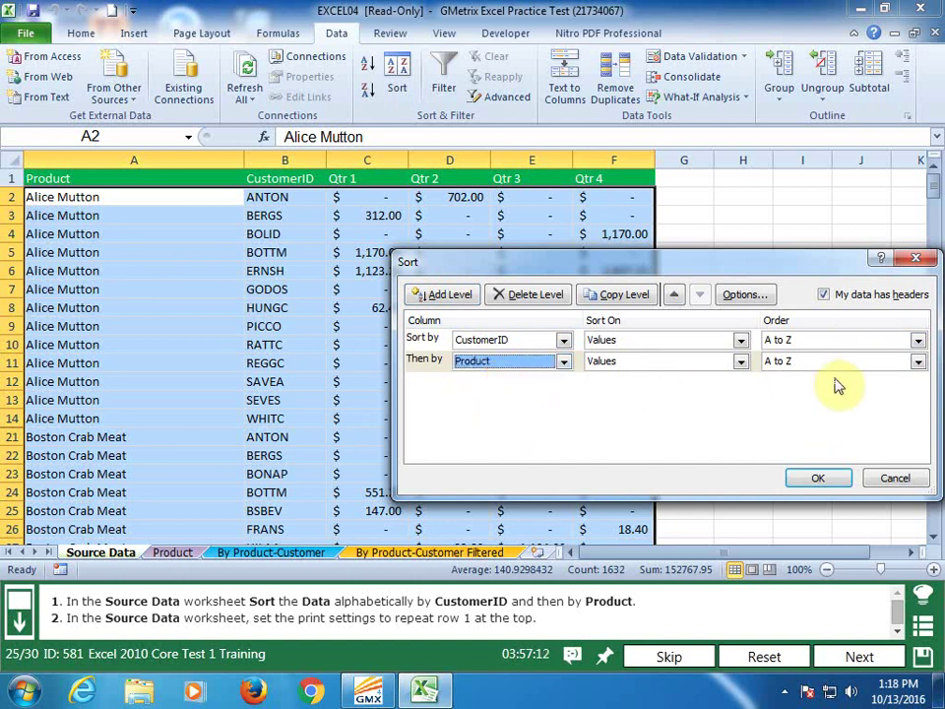
left_click(837, 478)
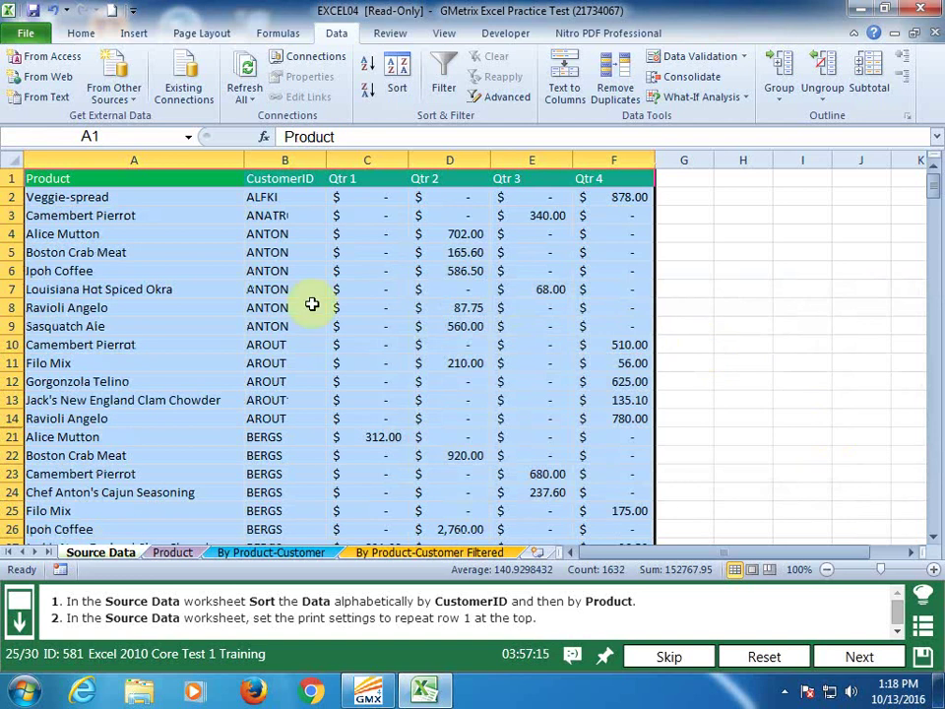
left_click(91, 219)
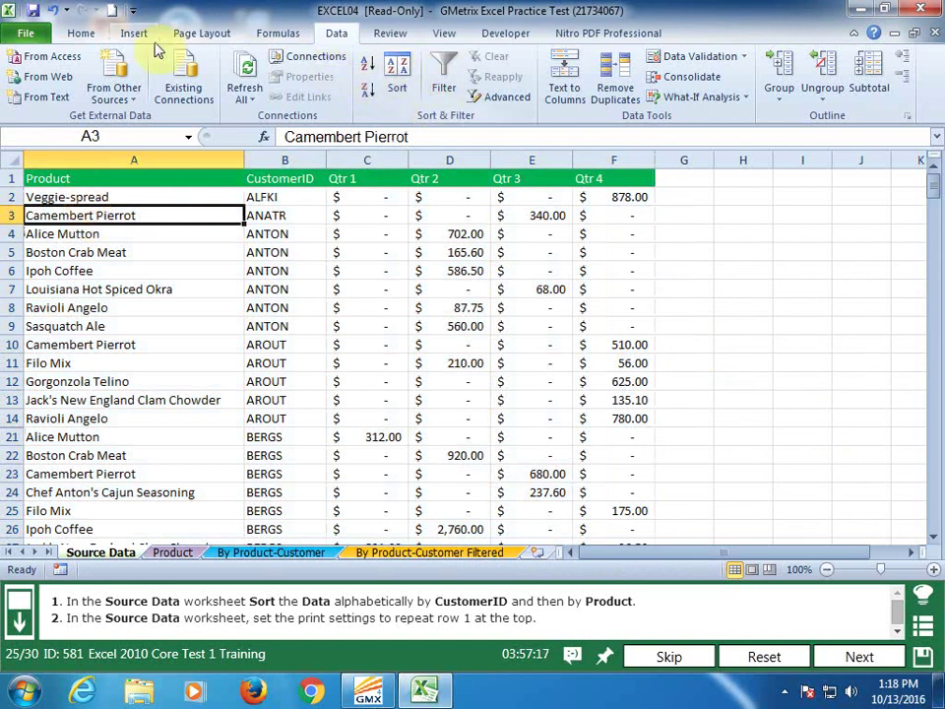
left_click(194, 33)
Set row 1 ($1:$1) as the print title rows repeated at top
left_click(415, 79)
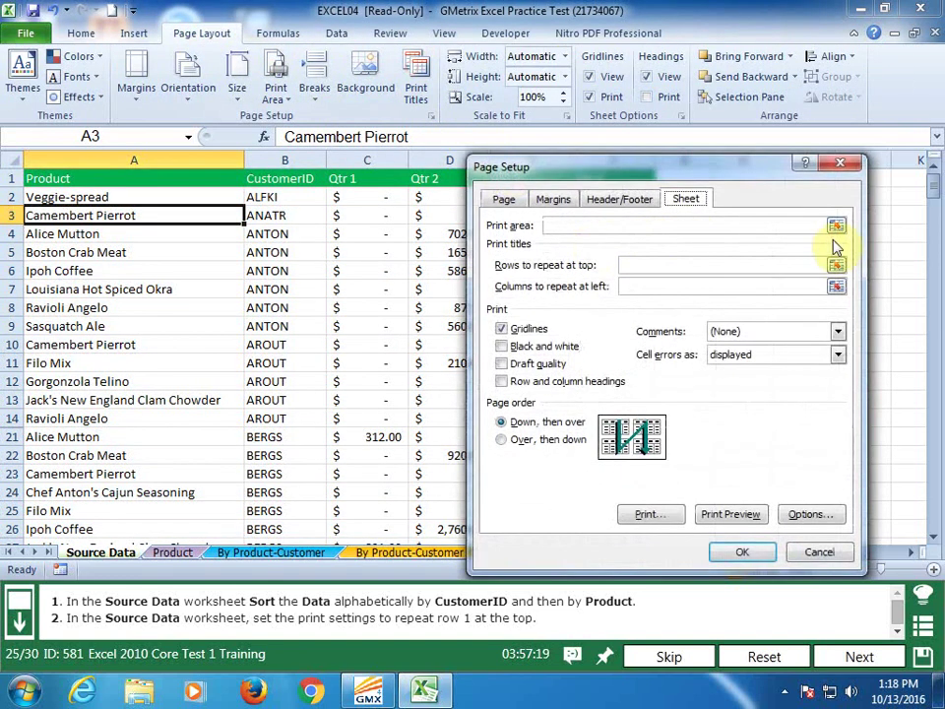
left_click(835, 266)
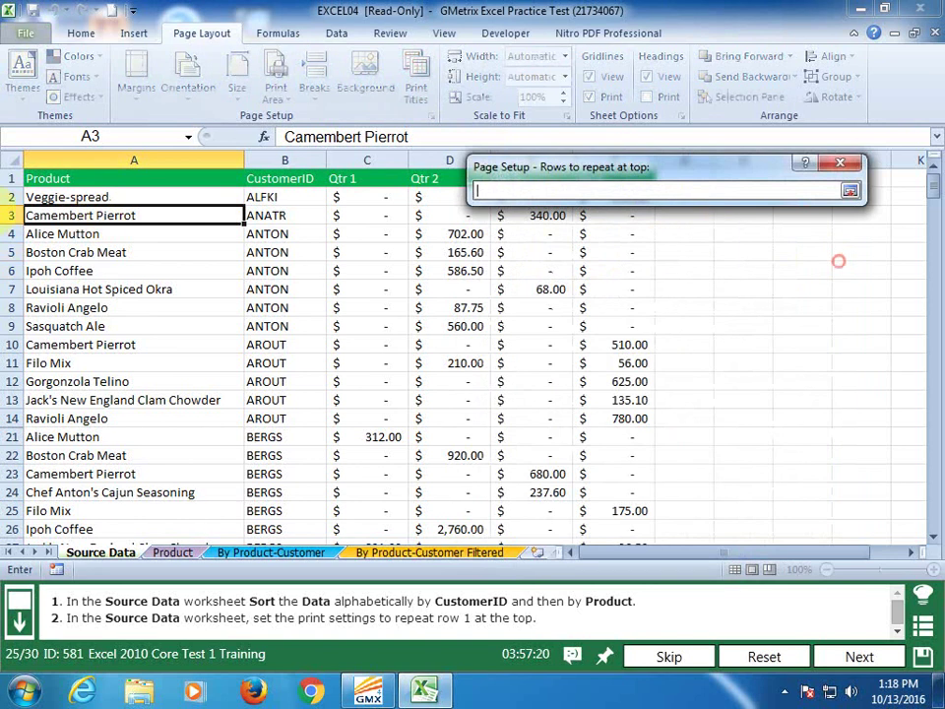
left_click(15, 178)
left_click(849, 190)
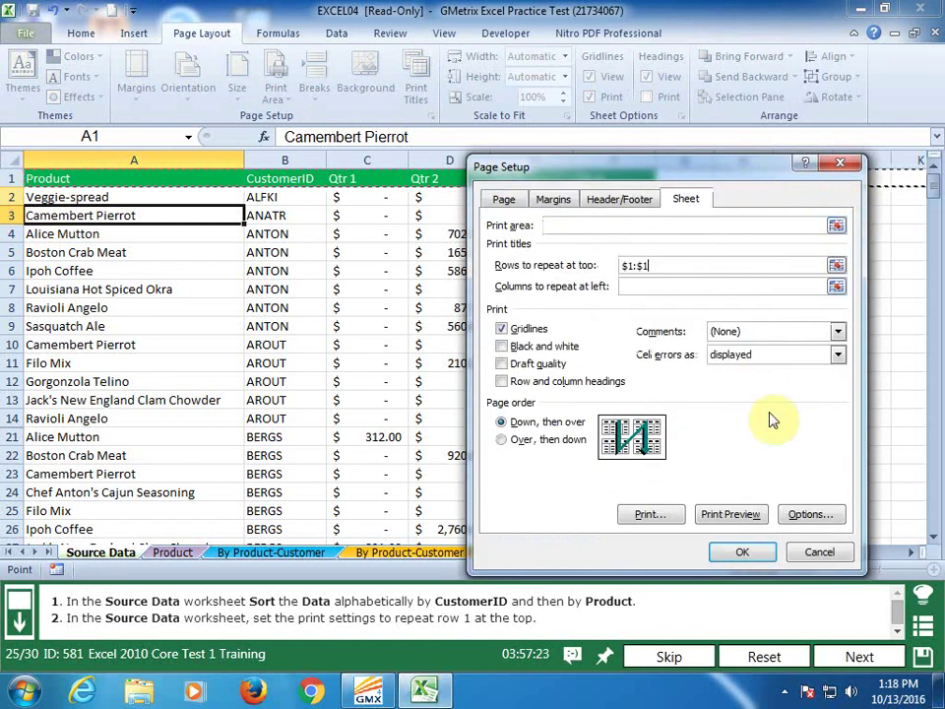
left_click(756, 549)
Submit task 25 in GMetrix and continue to task 26
left_click(805, 433)
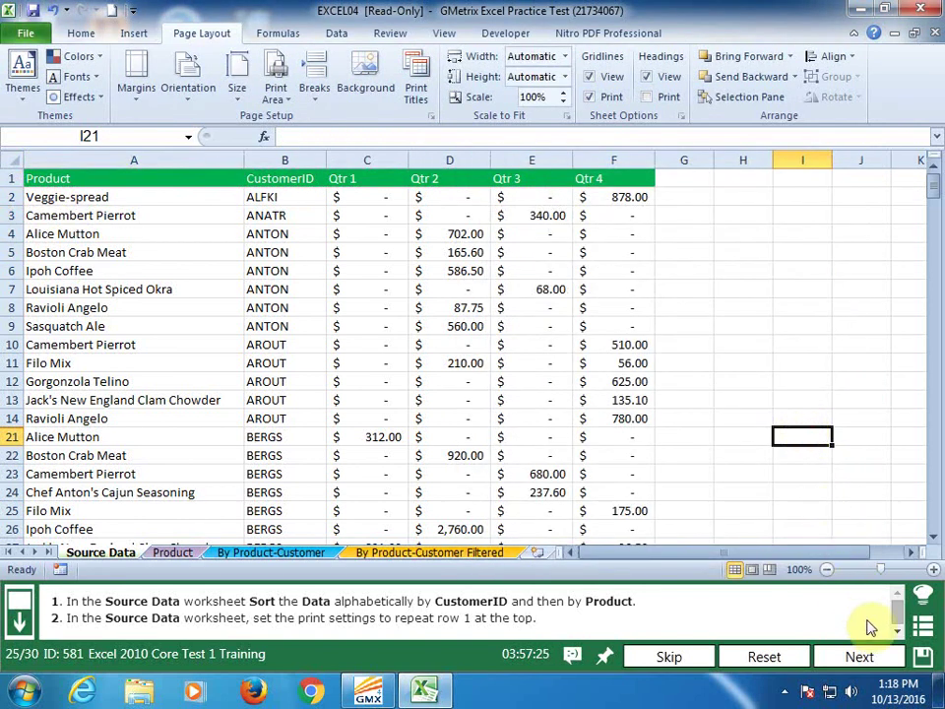
left_click(861, 656)
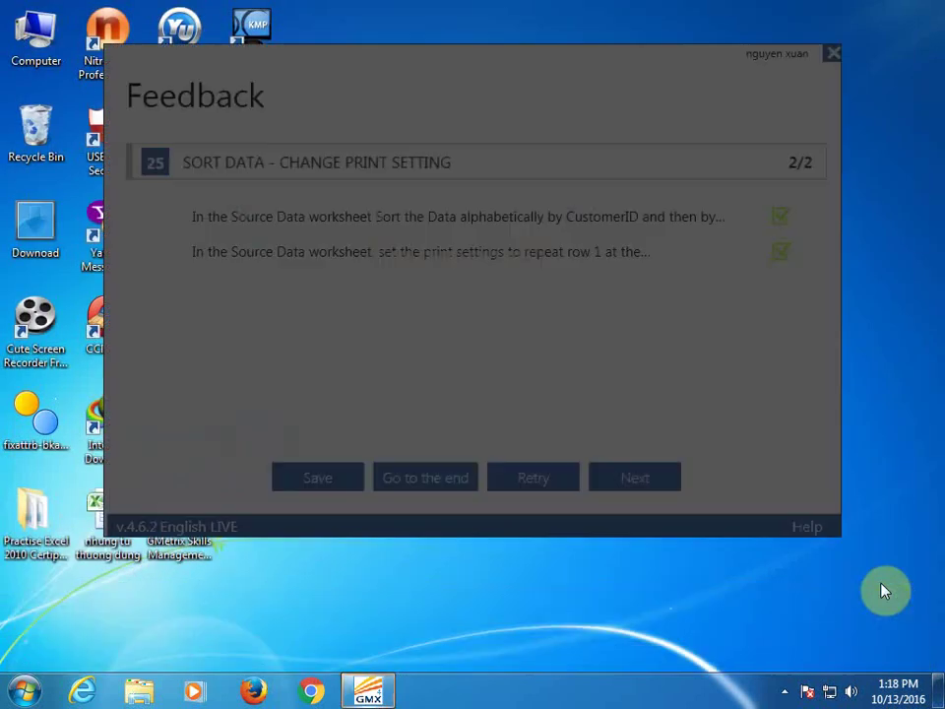
left_click(634, 477)
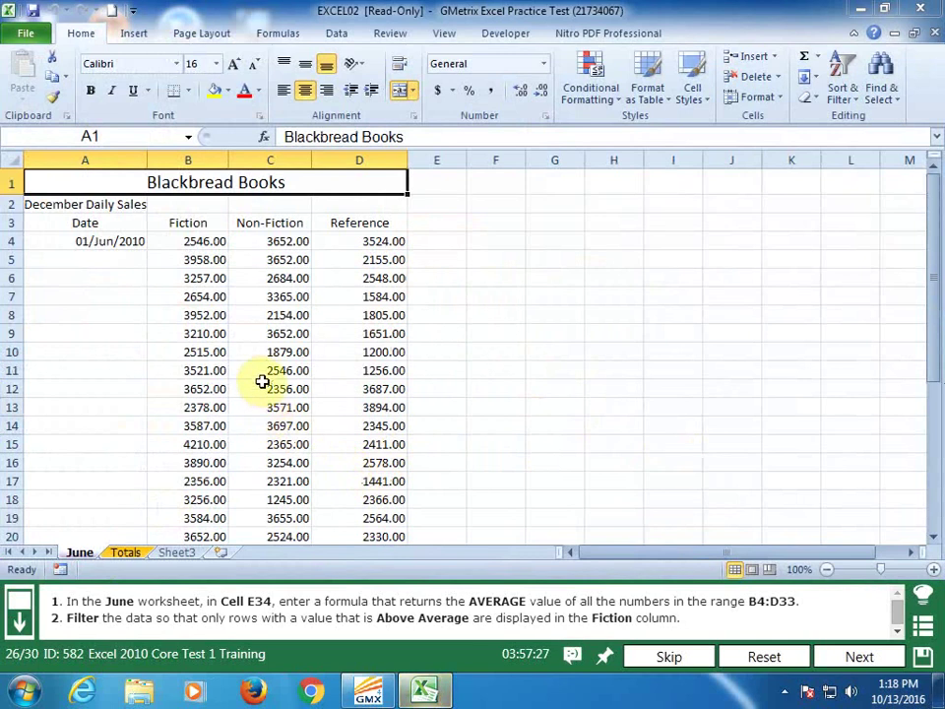
Enter =AVERAGE(B4:D33) in cell E34 of the June sheet
left_click(145, 139)
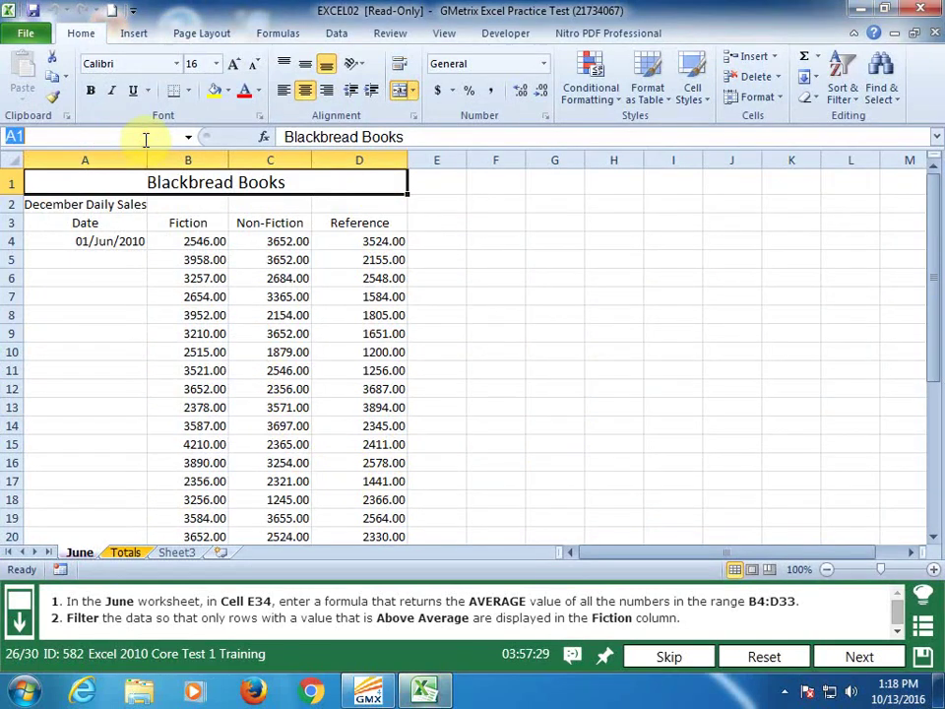
type("e34")
key("Return")
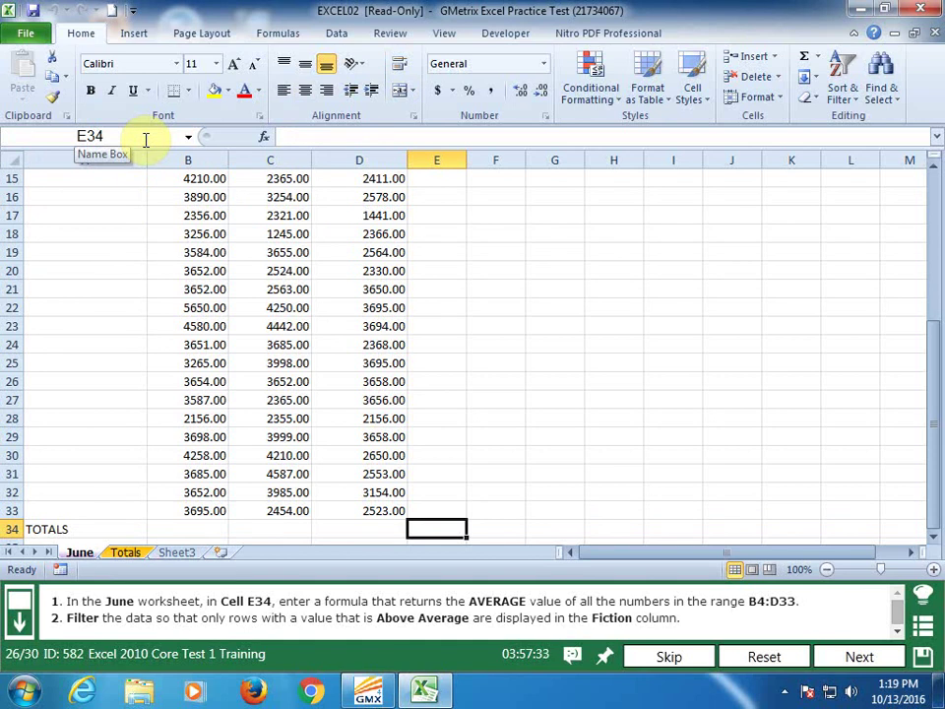
type("=av")
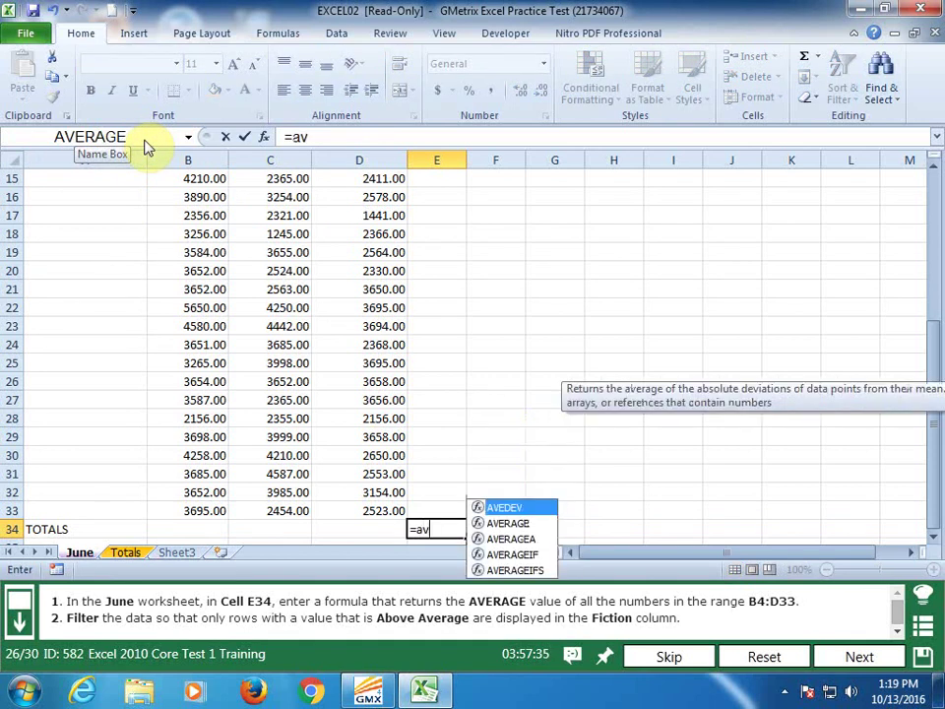
type("era")
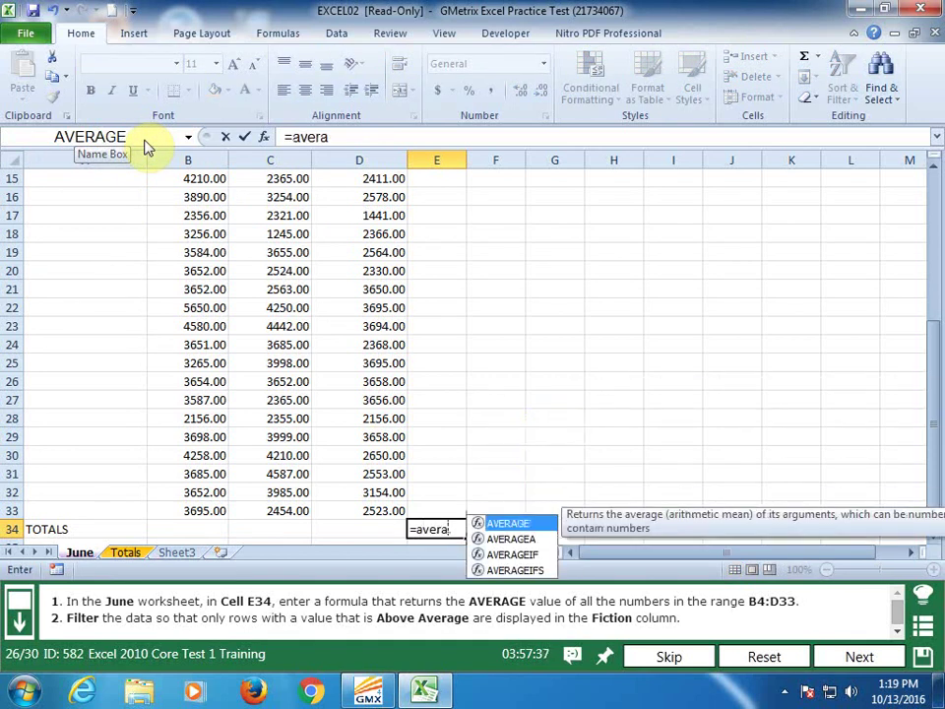
type("ge(")
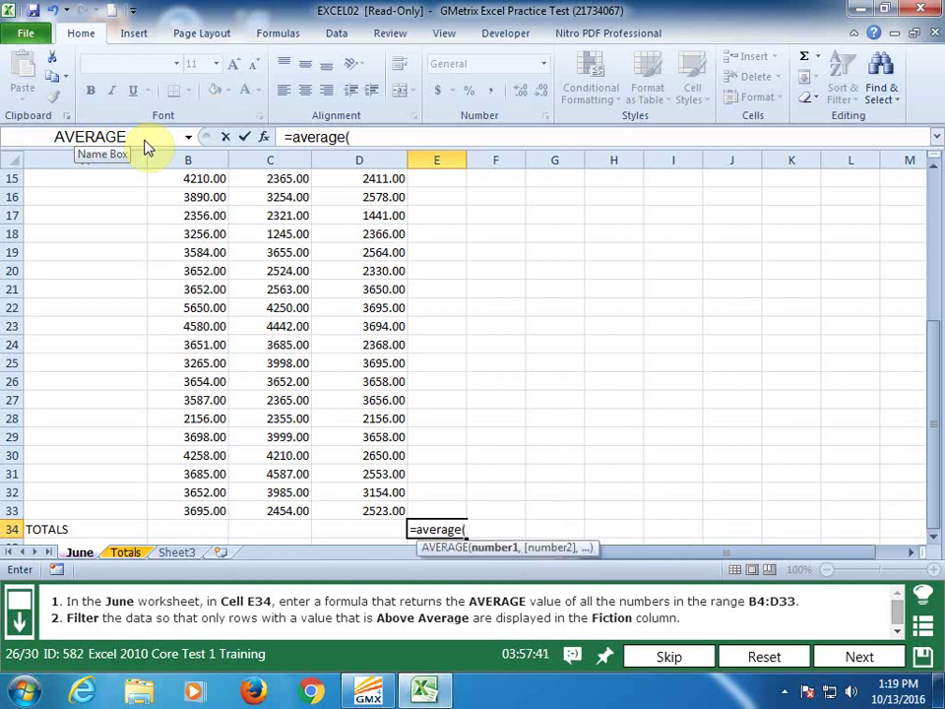
type("b4:")
type("b33")
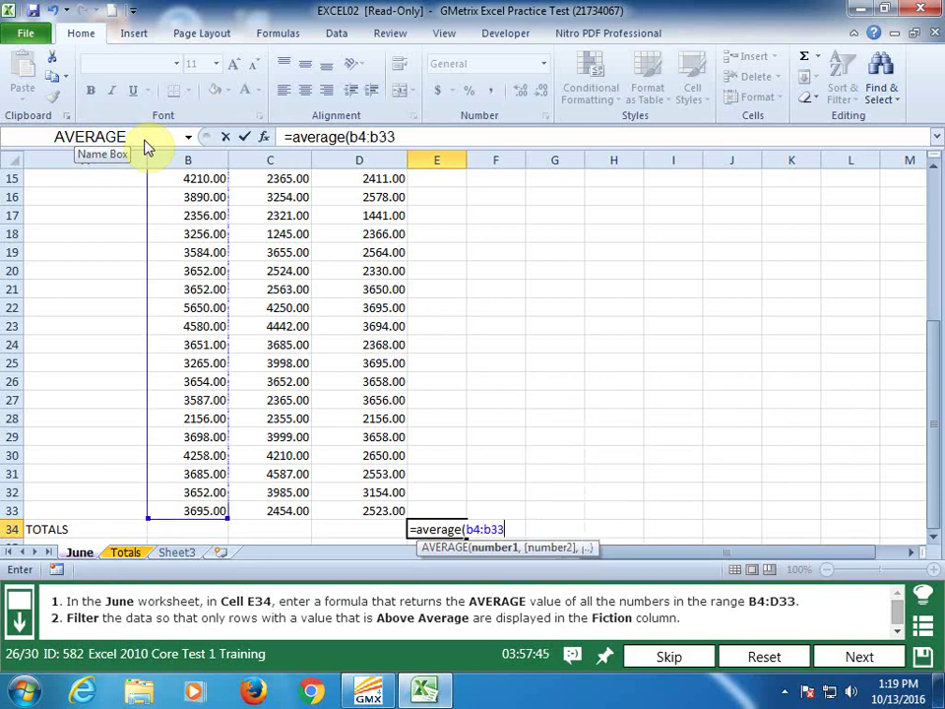
key("BackSpace")
key("BackSpace")
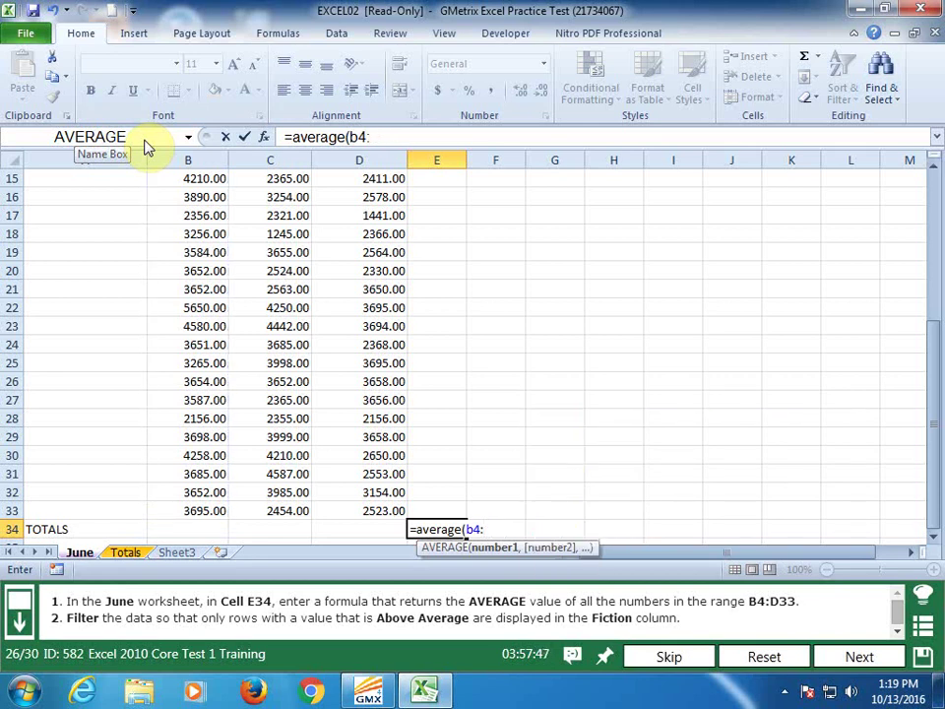
type("d33")
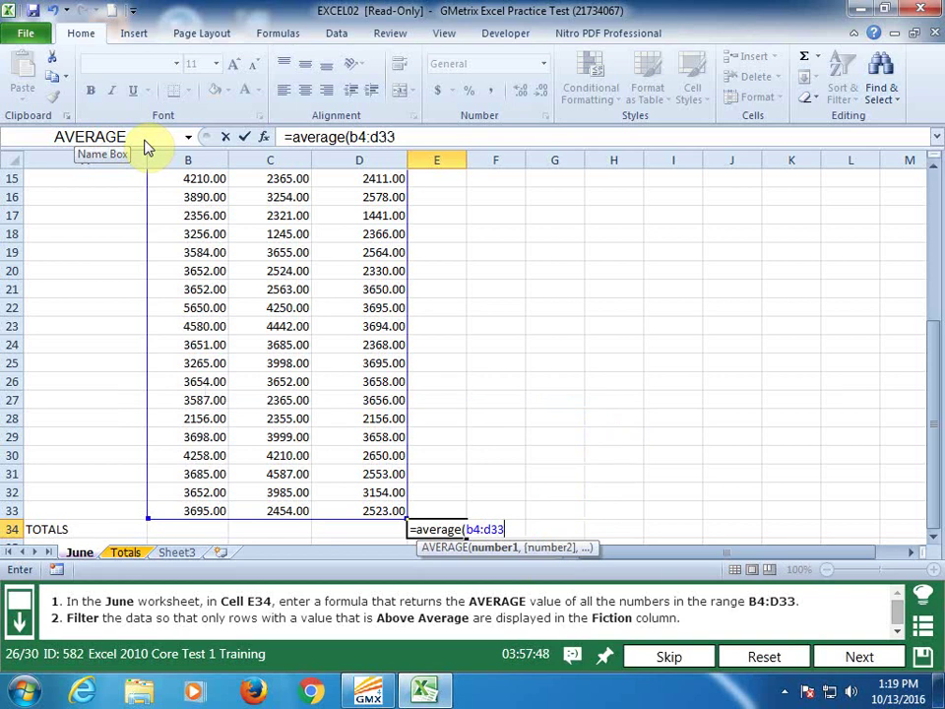
key("Return")
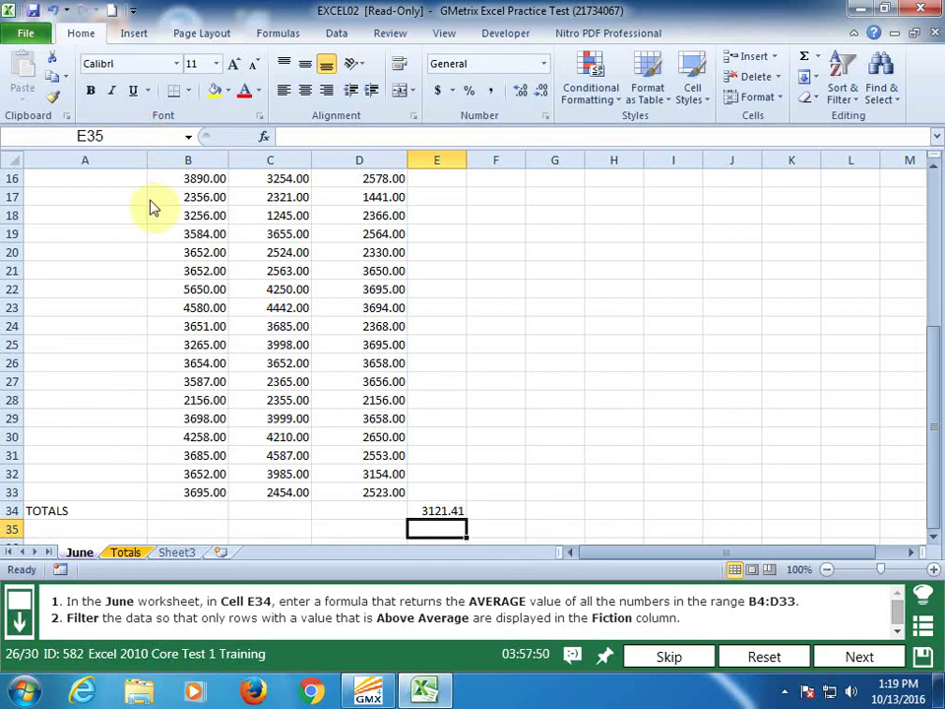
scroll(227, 458, "up", 3)
scroll(227, 458, "up", 2)
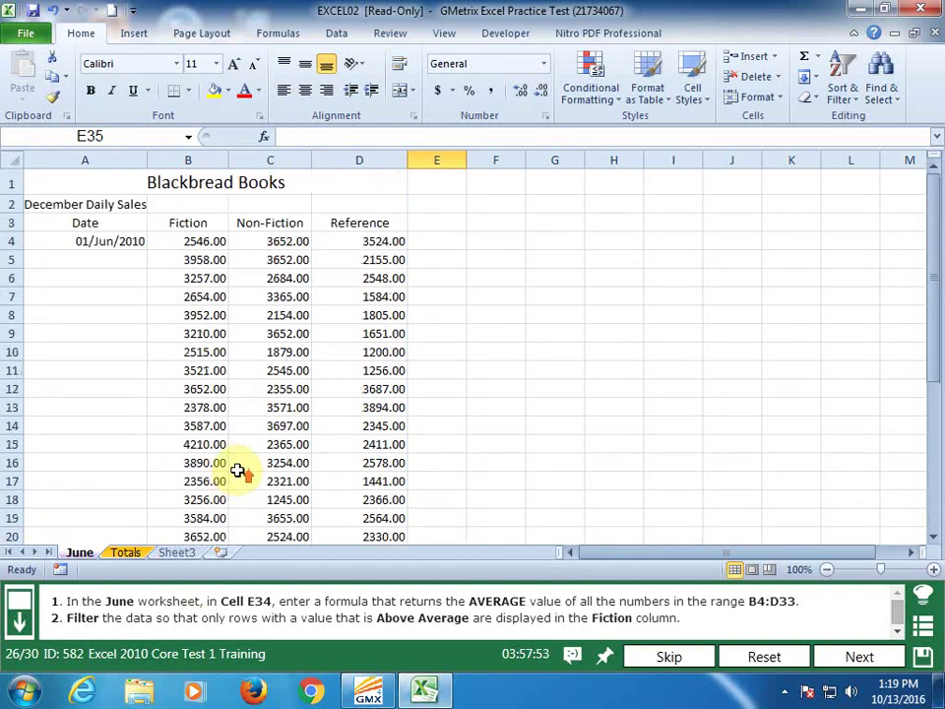
Filter B3:D33 so the Fiction column shows only Above Average values
left_click(190, 221)
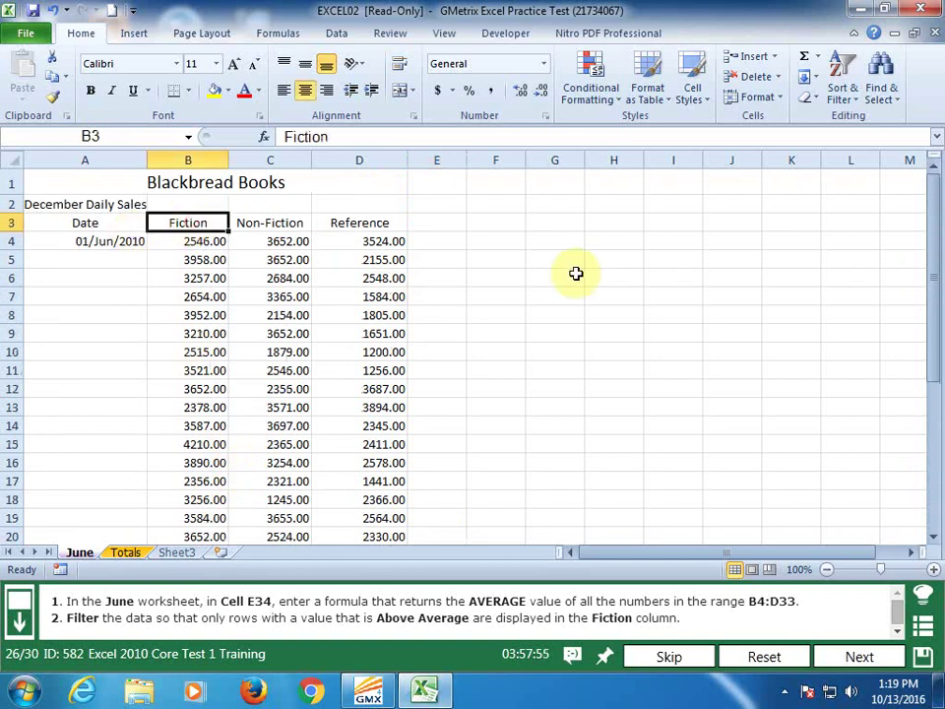
left_click_drag(934, 295, 934, 424)
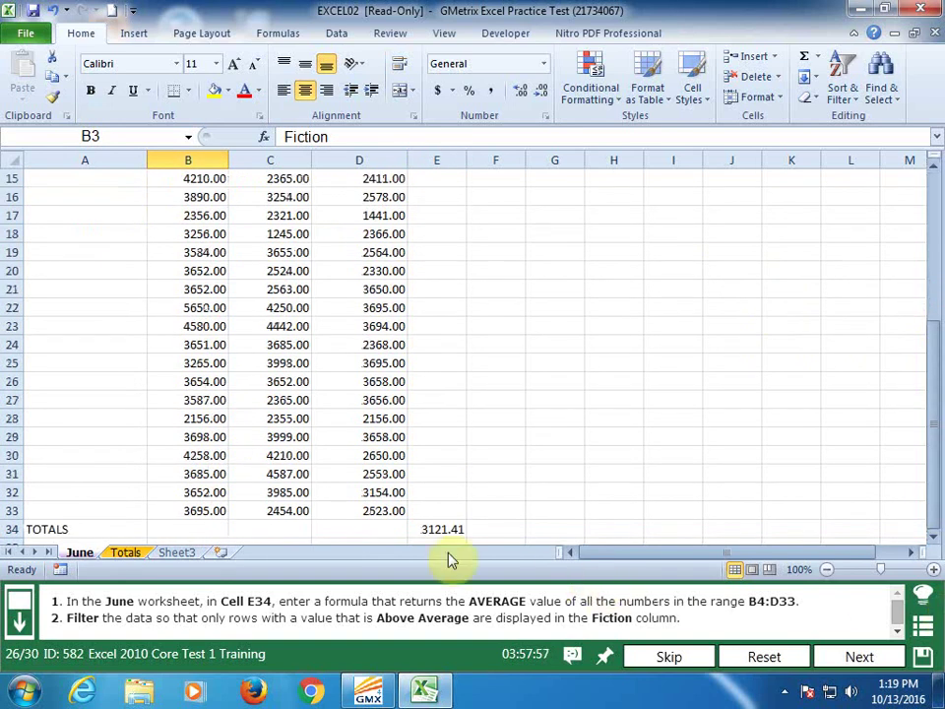
left_click(384, 510, "shift")
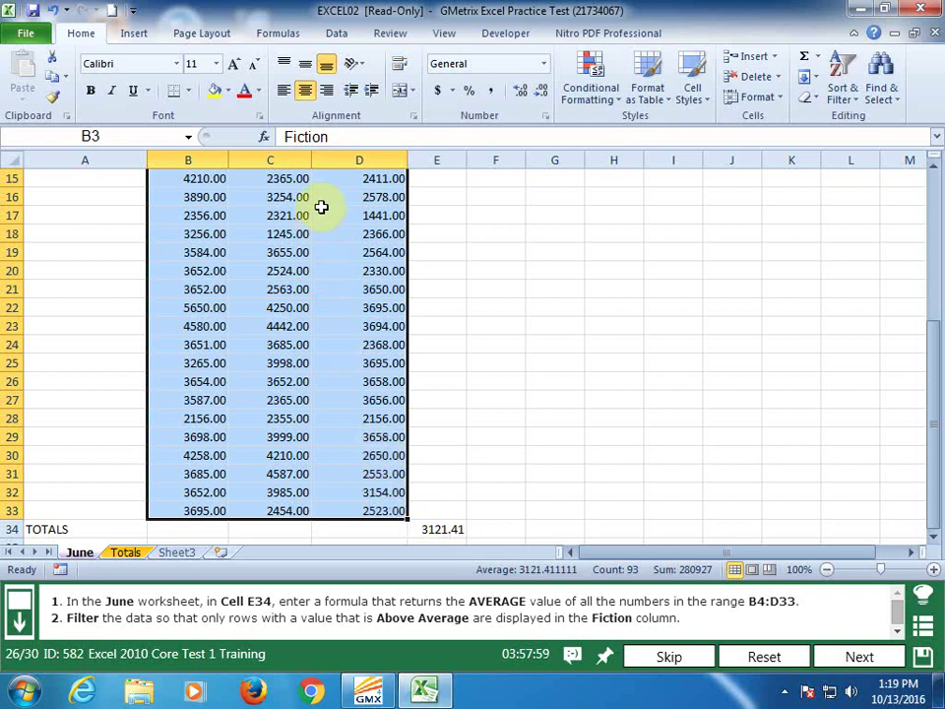
left_click(337, 32)
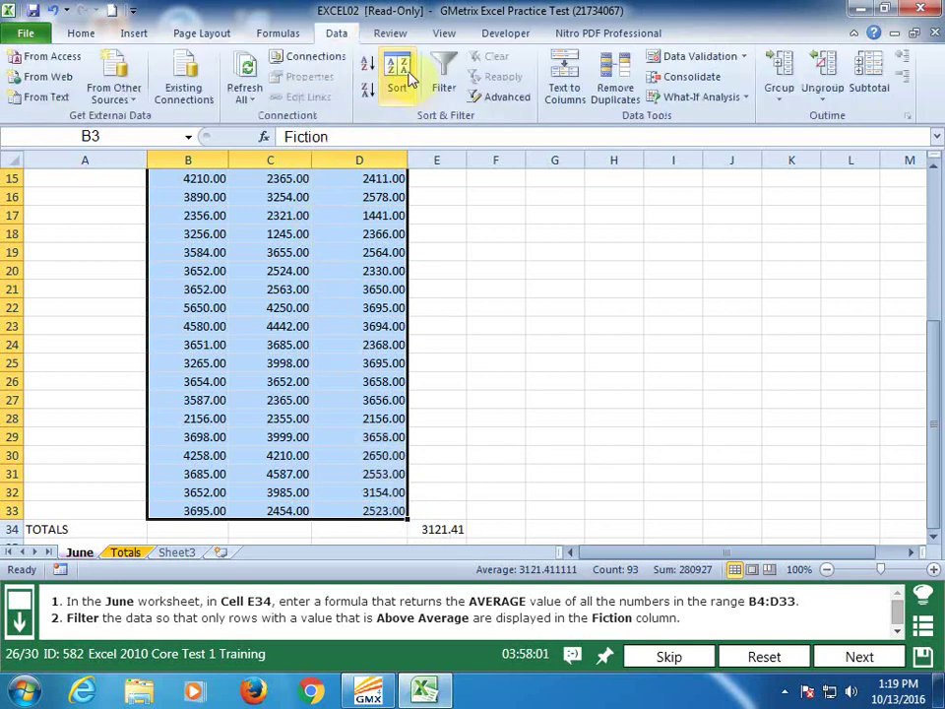
left_click(441, 77)
left_click(219, 178)
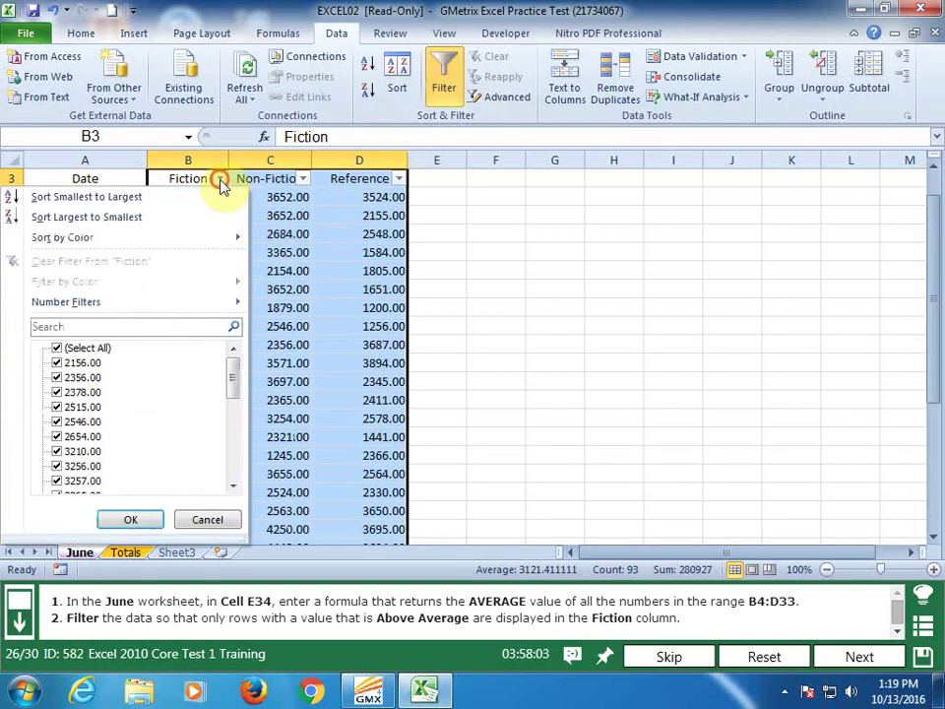
mouse_move(66, 301)
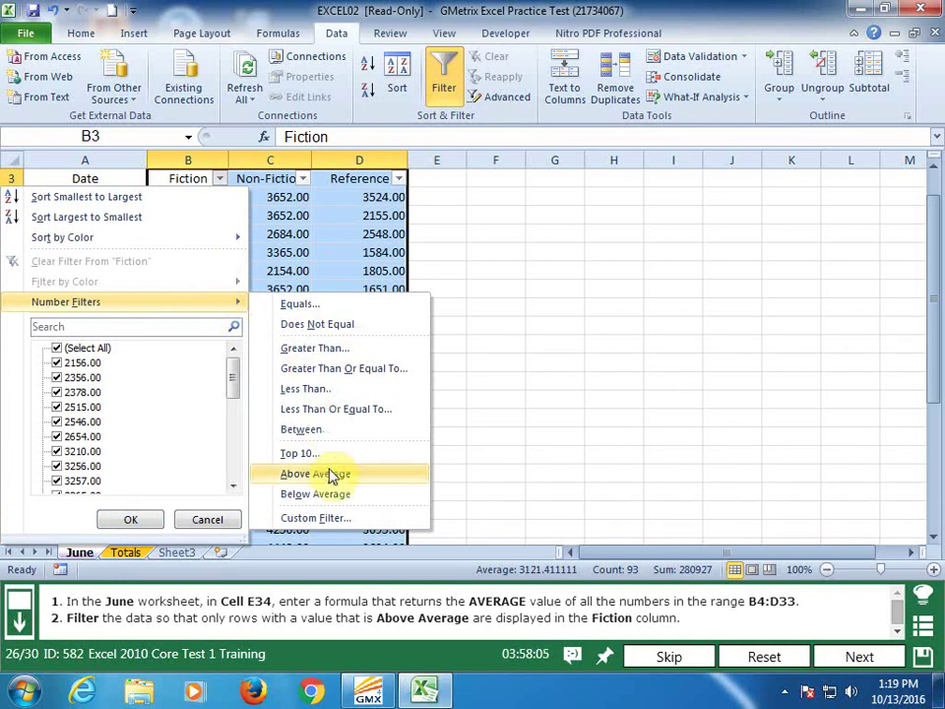
left_click(317, 473)
Submit task 26 and move on to task 27's Monthly Budget sheet
left_click(615, 405)
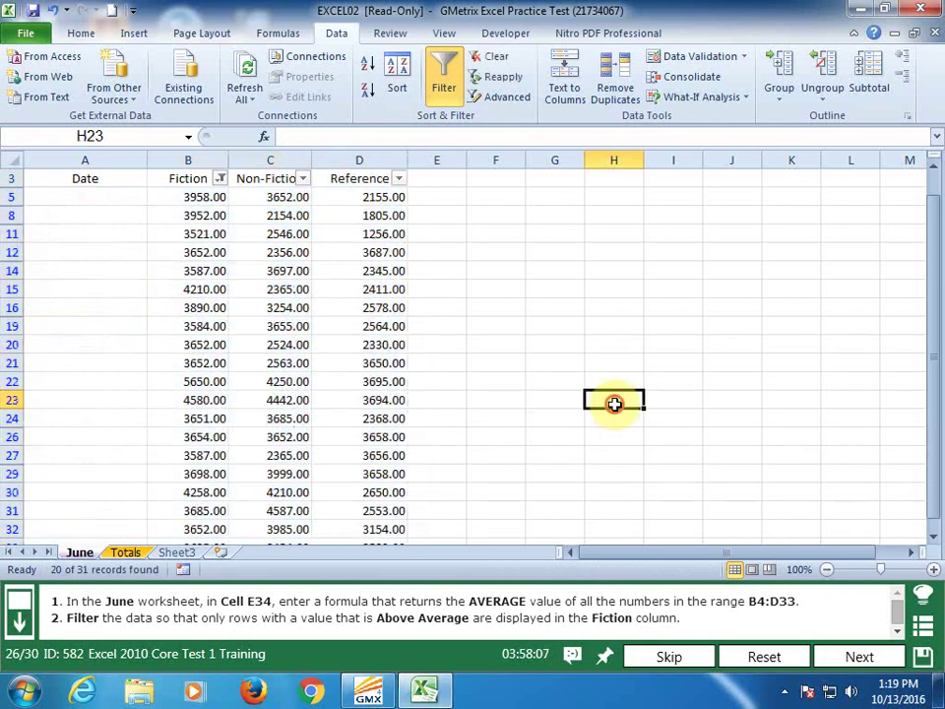
scroll(615, 405, "down", 1)
scroll(615, 403, "down", 3)
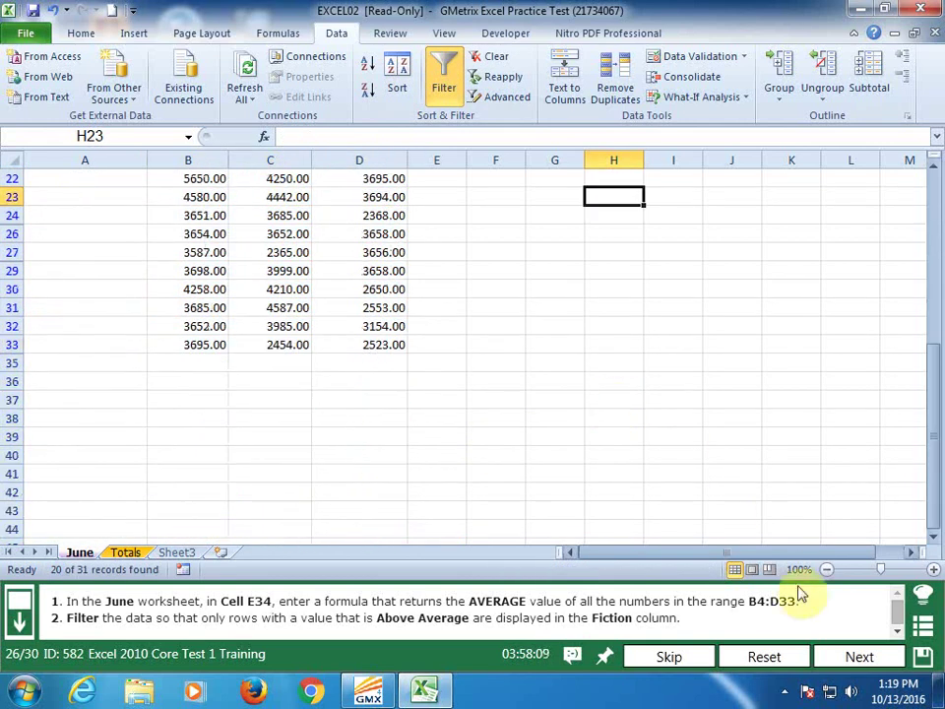
left_click(862, 667)
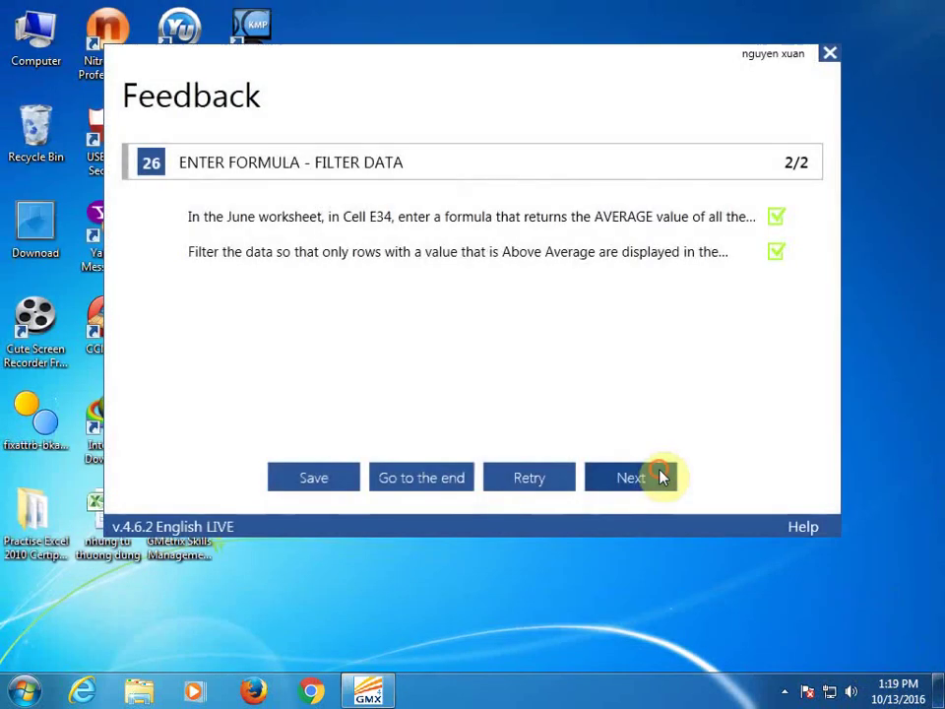
left_click(661, 474)
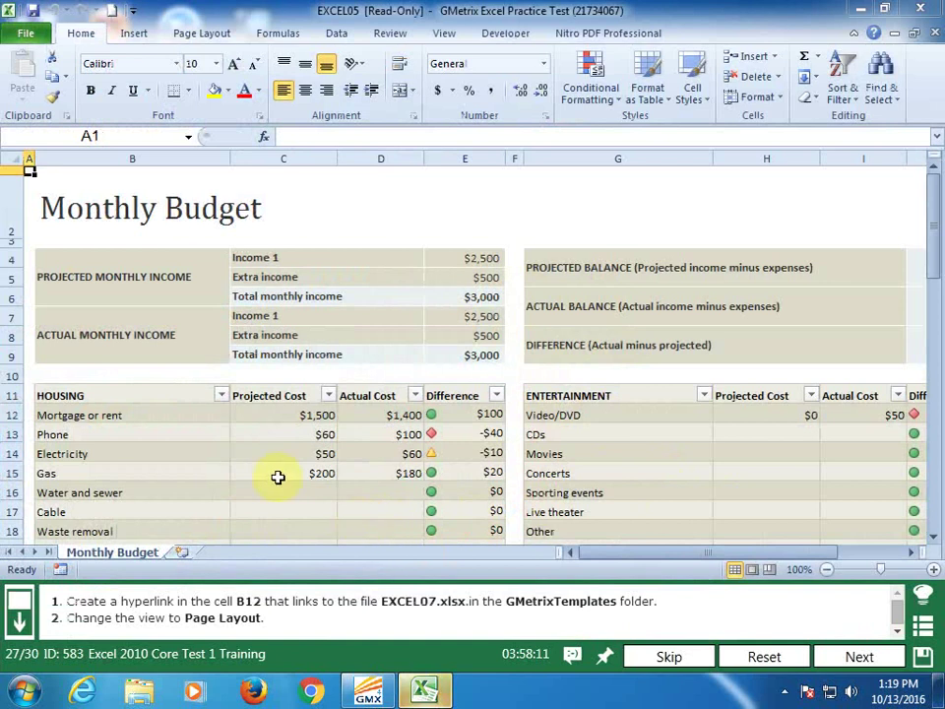
Hyperlink cell B12 to the EXCEL07.xlsx file
left_click(124, 139)
type("b12")
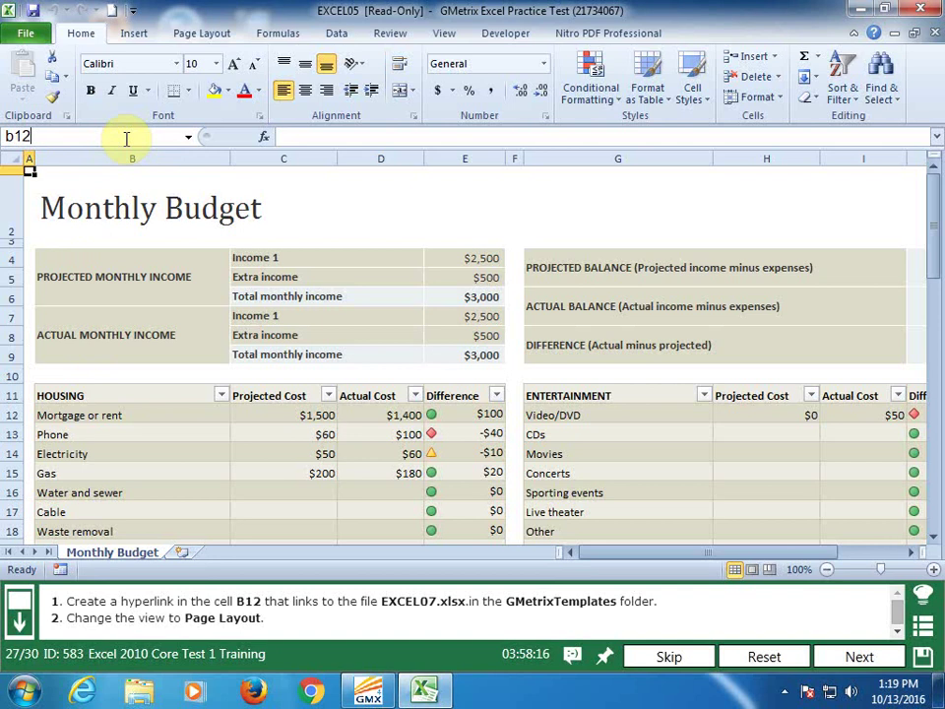
key("Return")
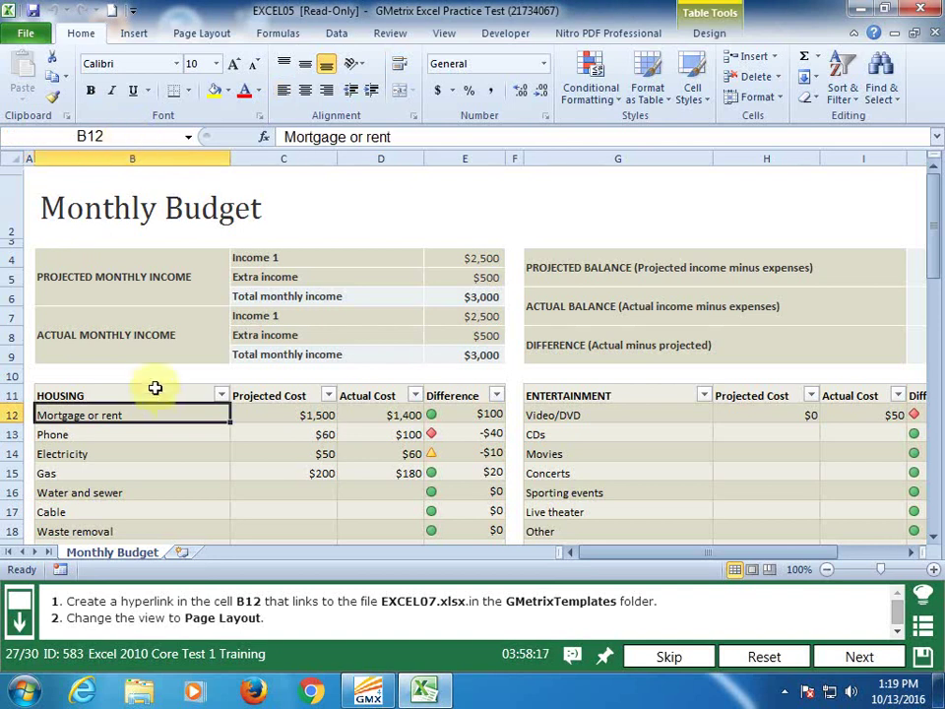
right_click(155, 413)
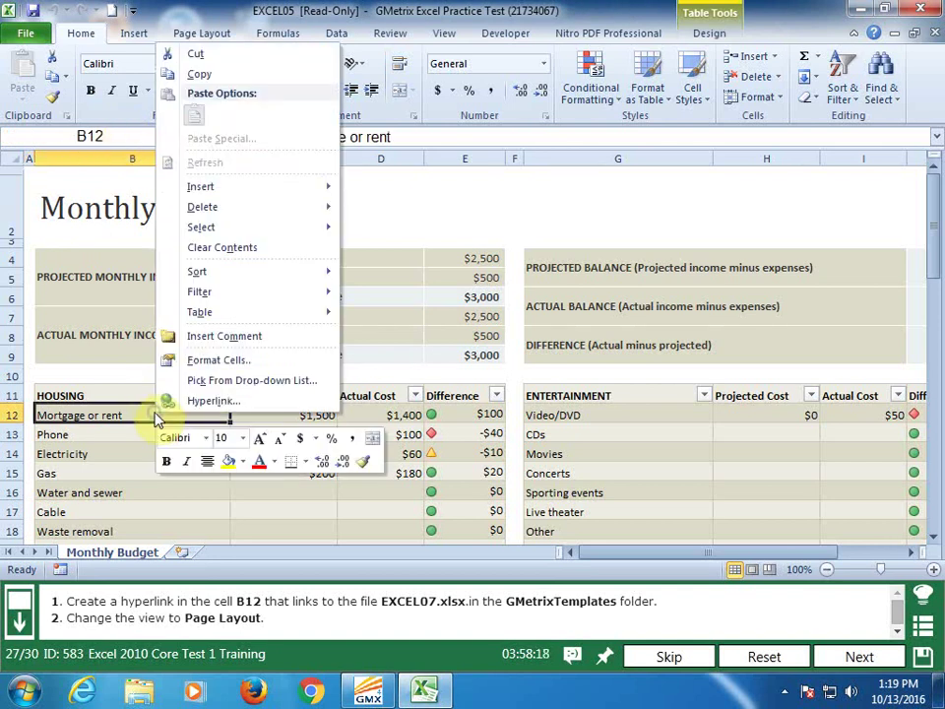
left_click(232, 397)
left_click(193, 343)
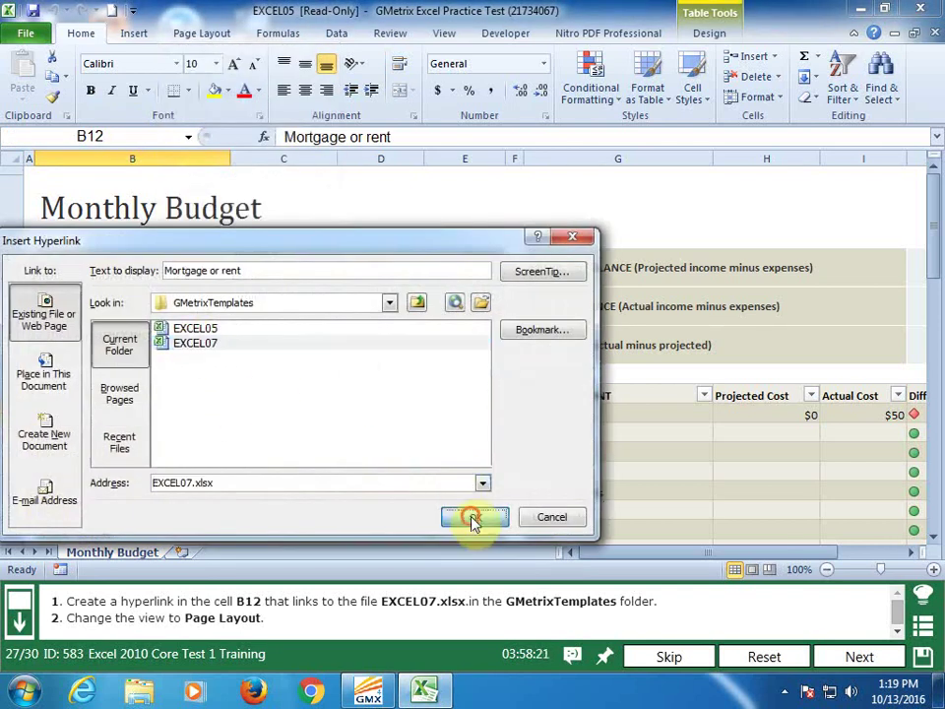
left_click(472, 517)
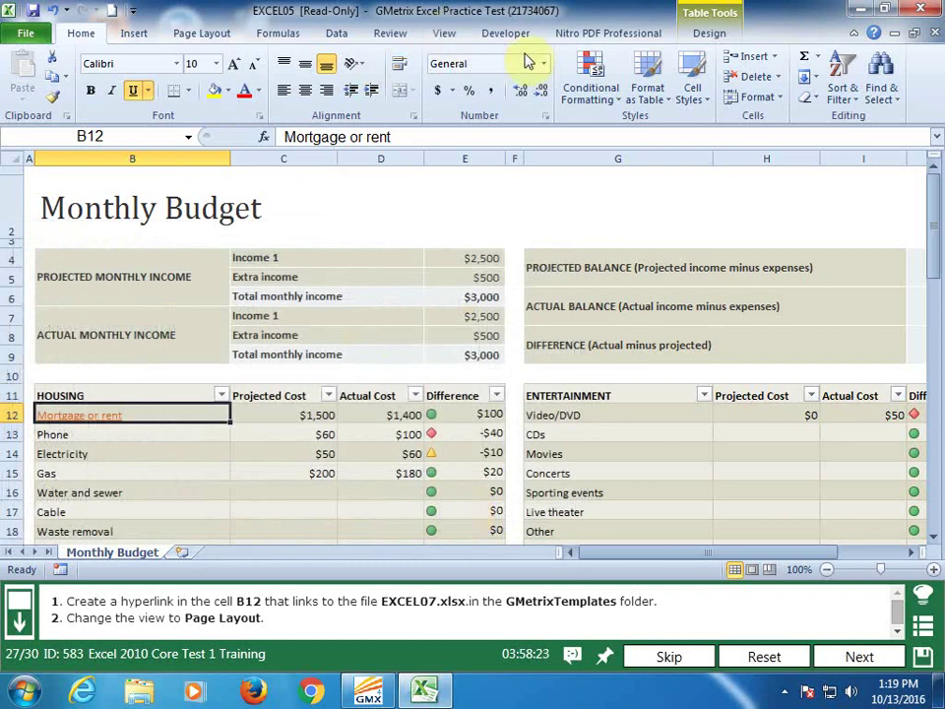
Switch the budget sheet to Page Layout view and submit task 27
left_click(441, 34)
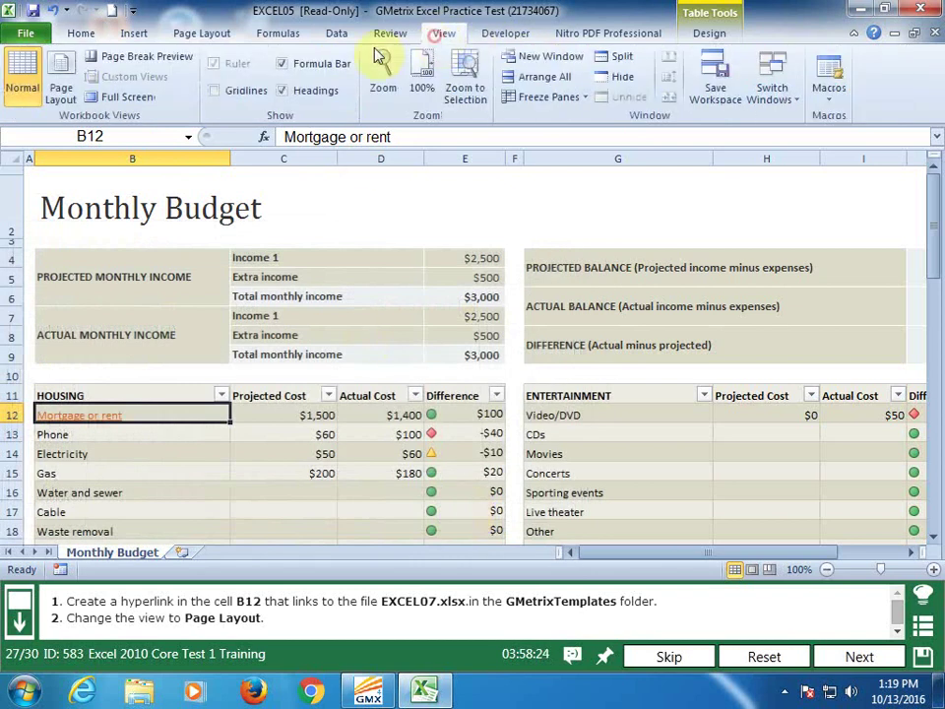
left_click(60, 90)
left_click(874, 665)
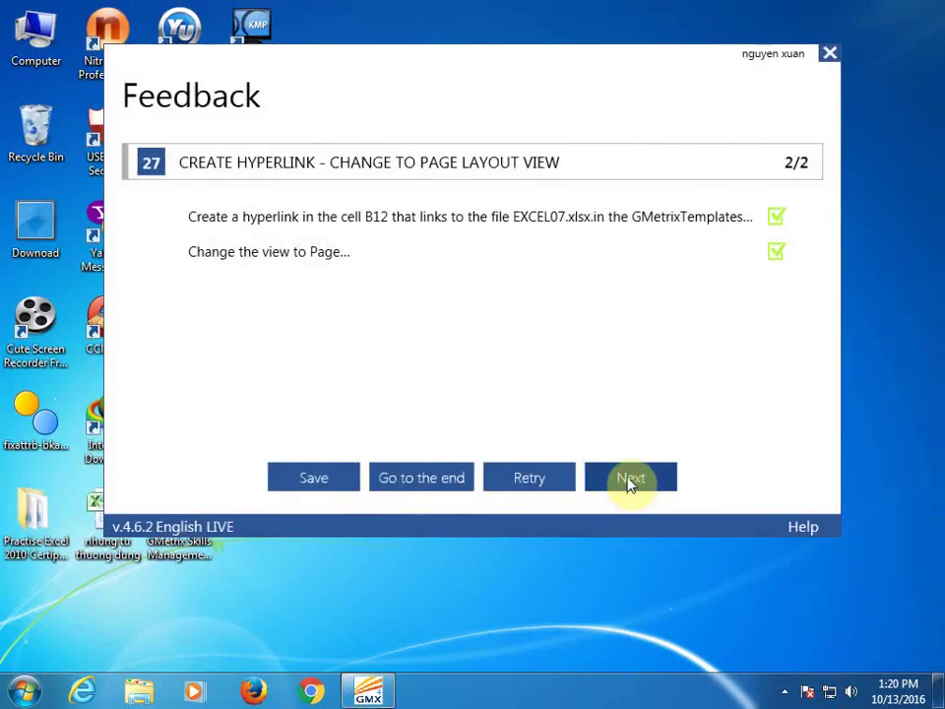
left_click(630, 480)
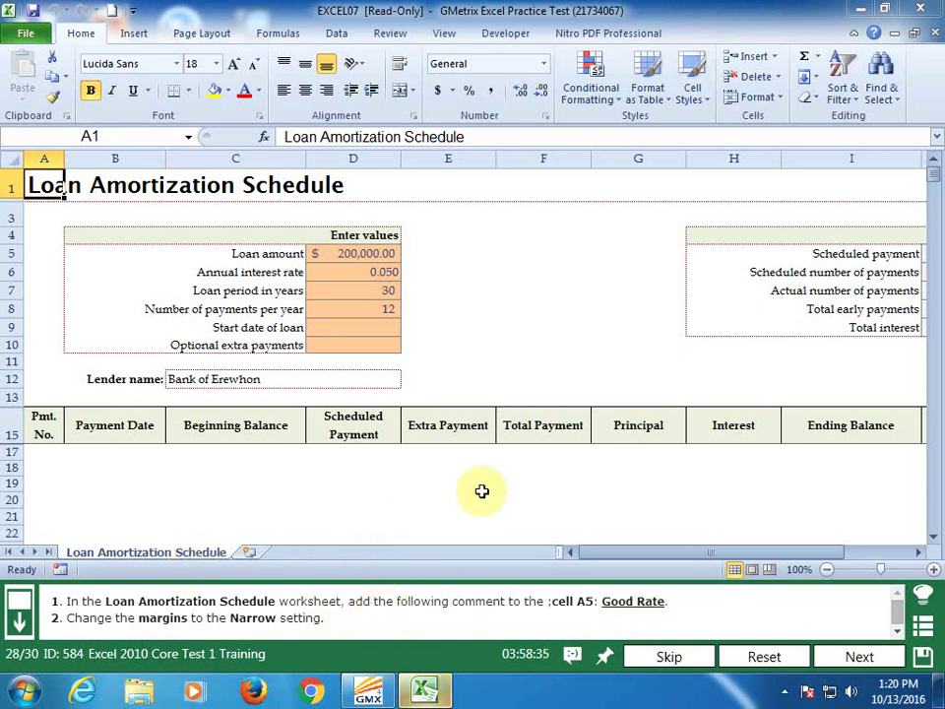
Add the comment 'Good Rate' to cell A5
left_click(131, 133)
type("a5")
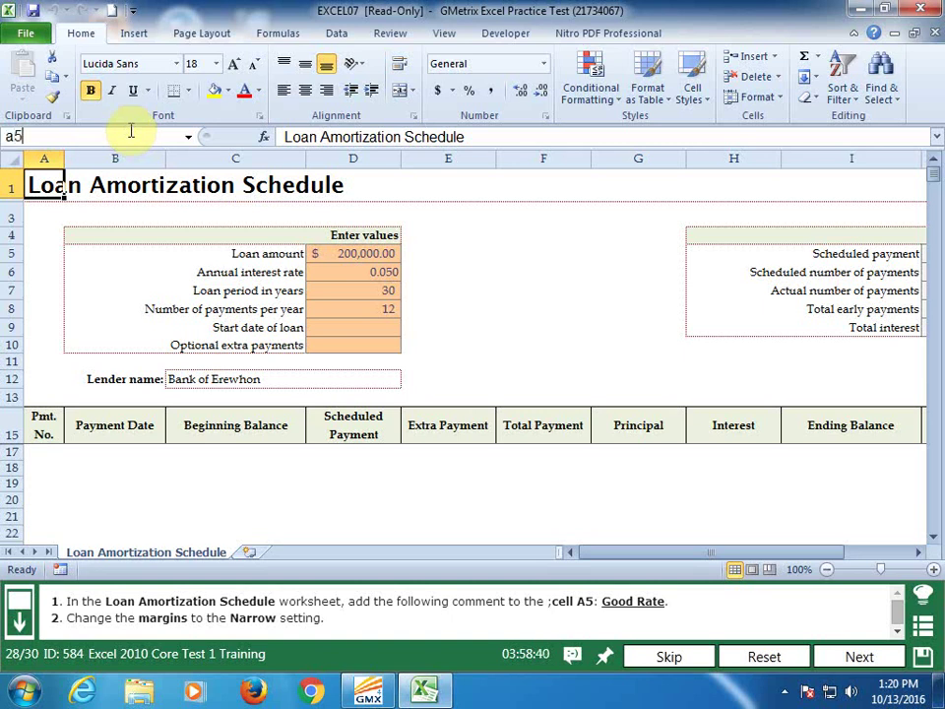
key("Return")
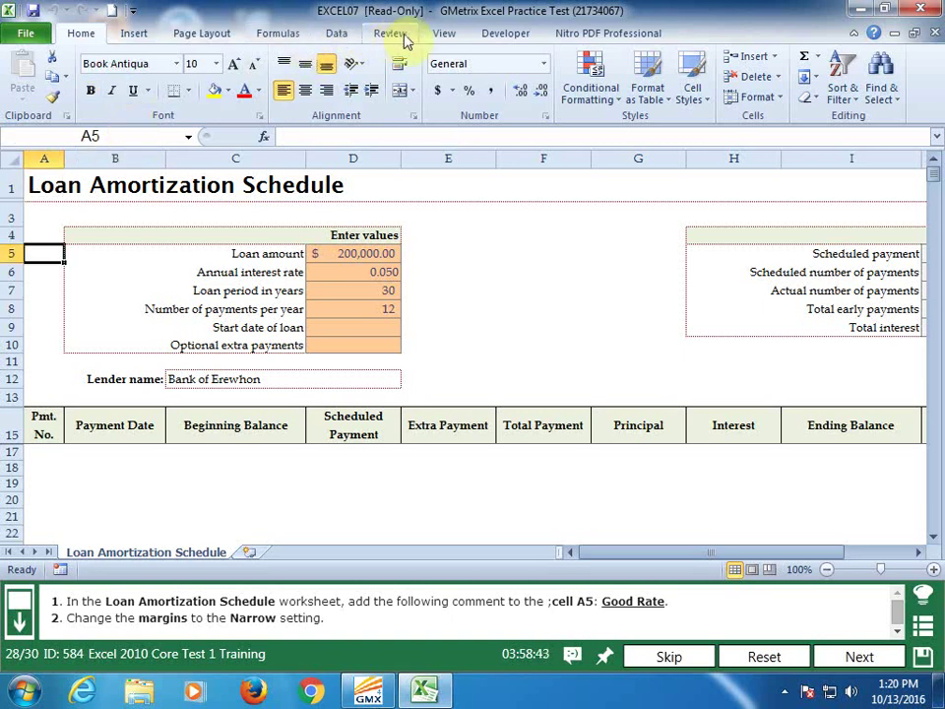
left_click(390, 34)
left_click(238, 71)
type("Good Rate")
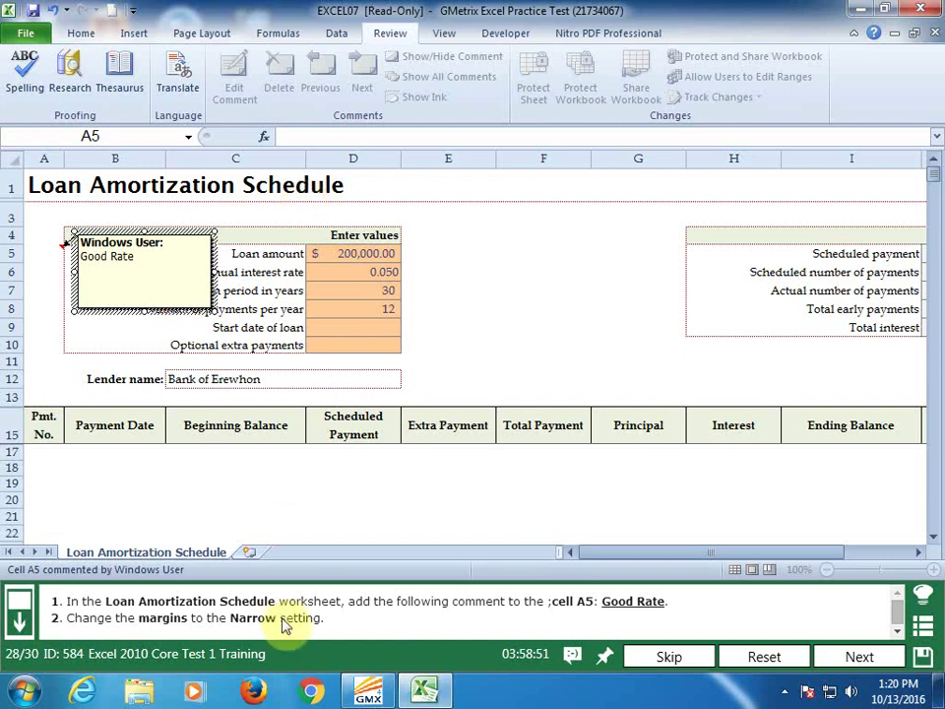
left_click(168, 269)
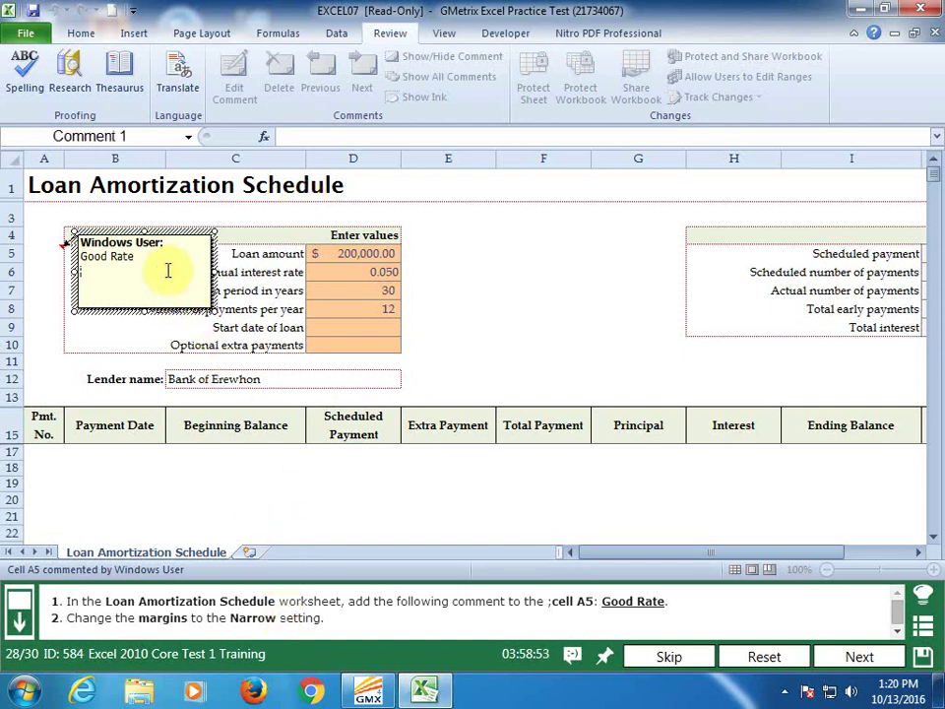
left_click(307, 533)
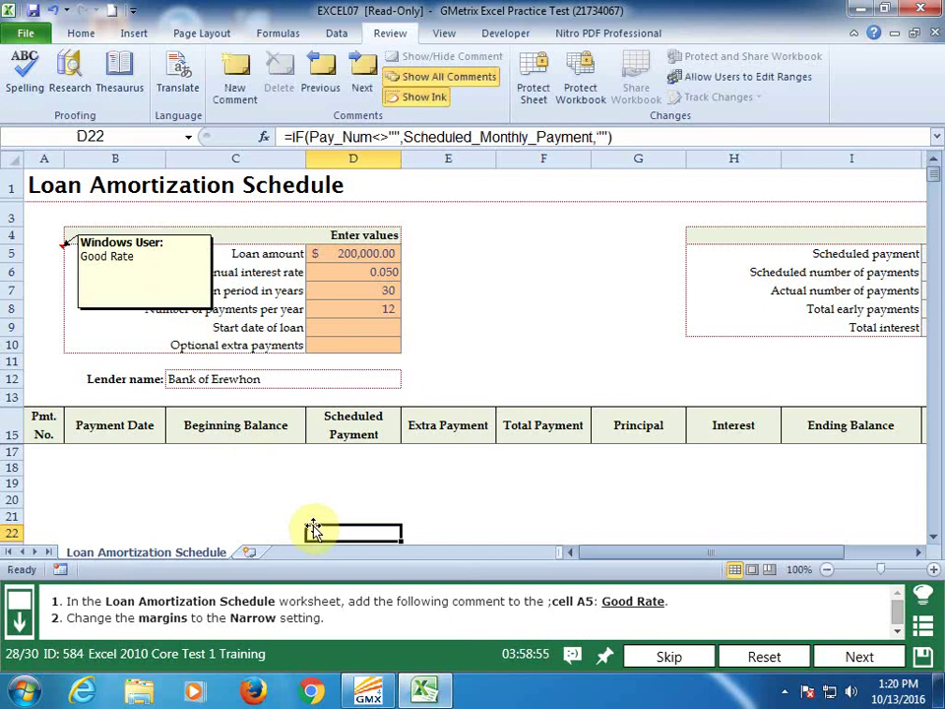
Apply Narrow margins, then submit task 28 and continue to task 29
left_click(201, 34)
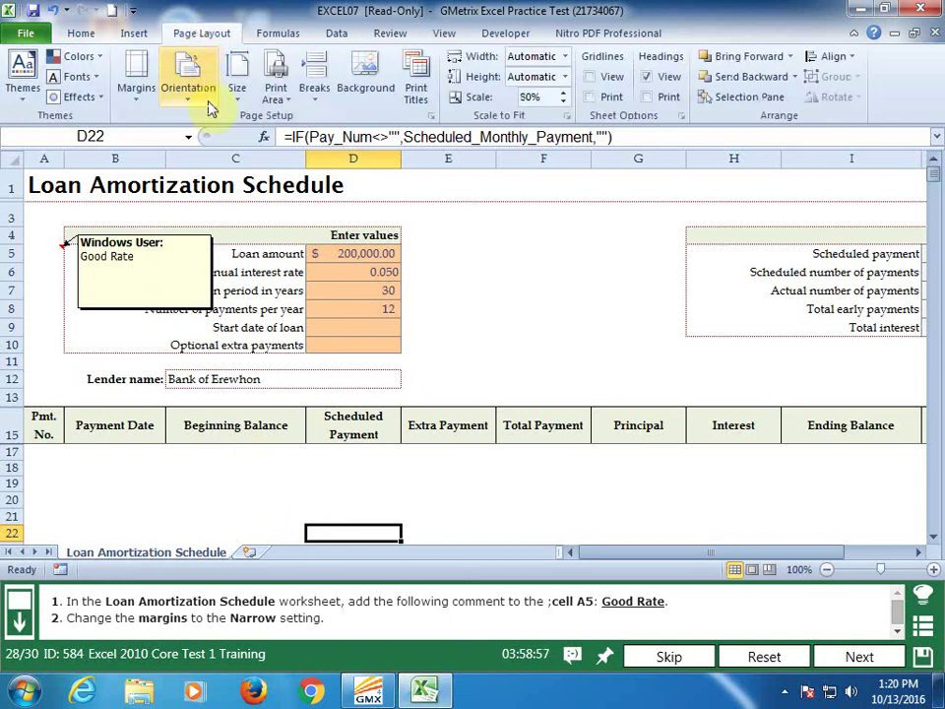
left_click(136, 83)
left_click(159, 322)
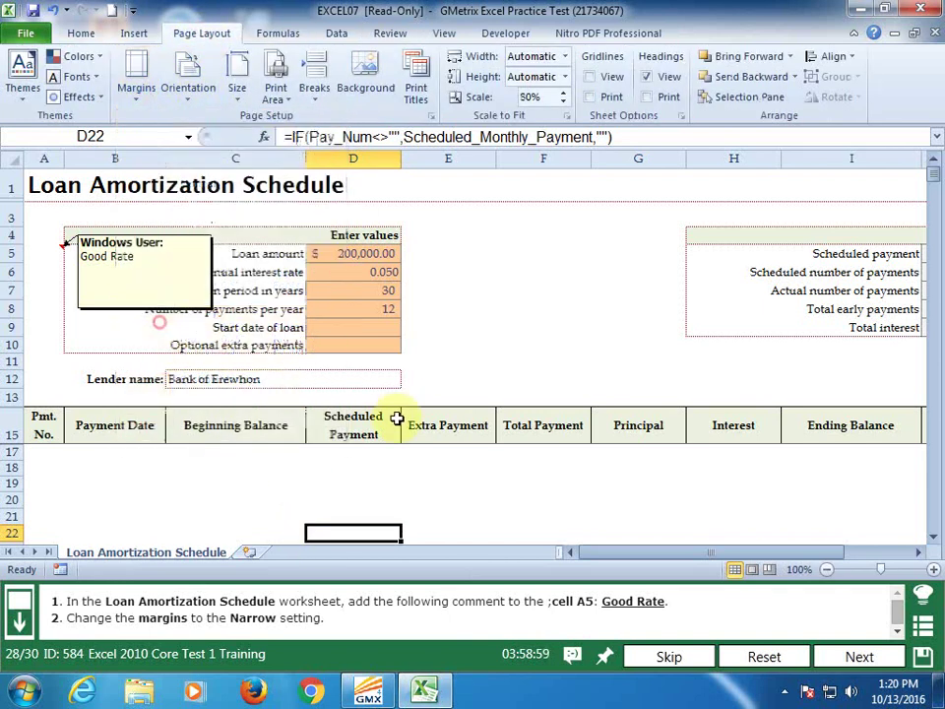
left_click(611, 500)
left_click(864, 656)
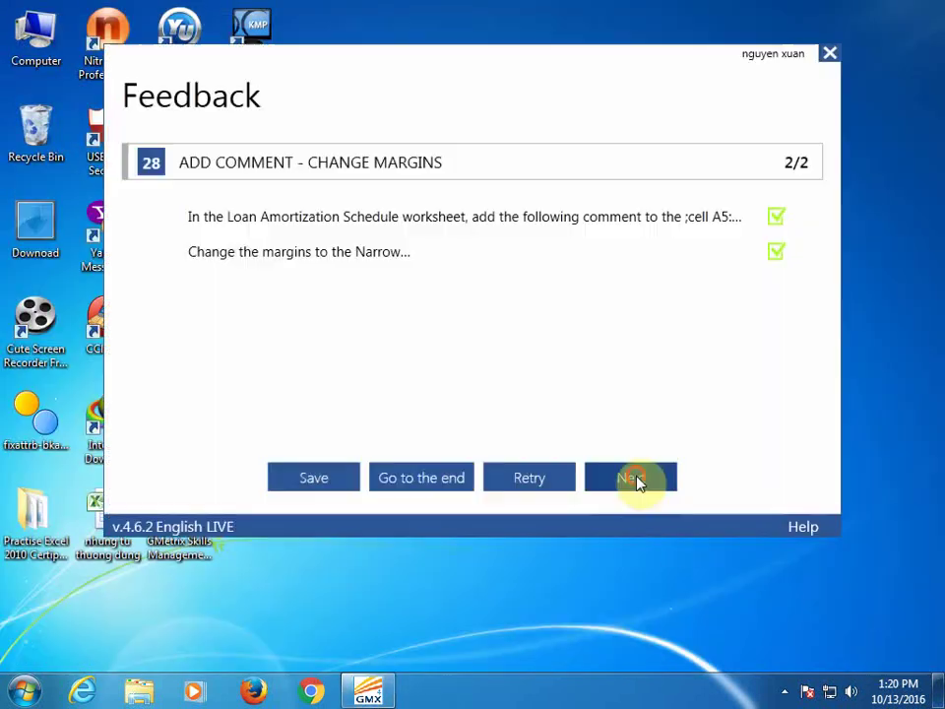
left_click(635, 479)
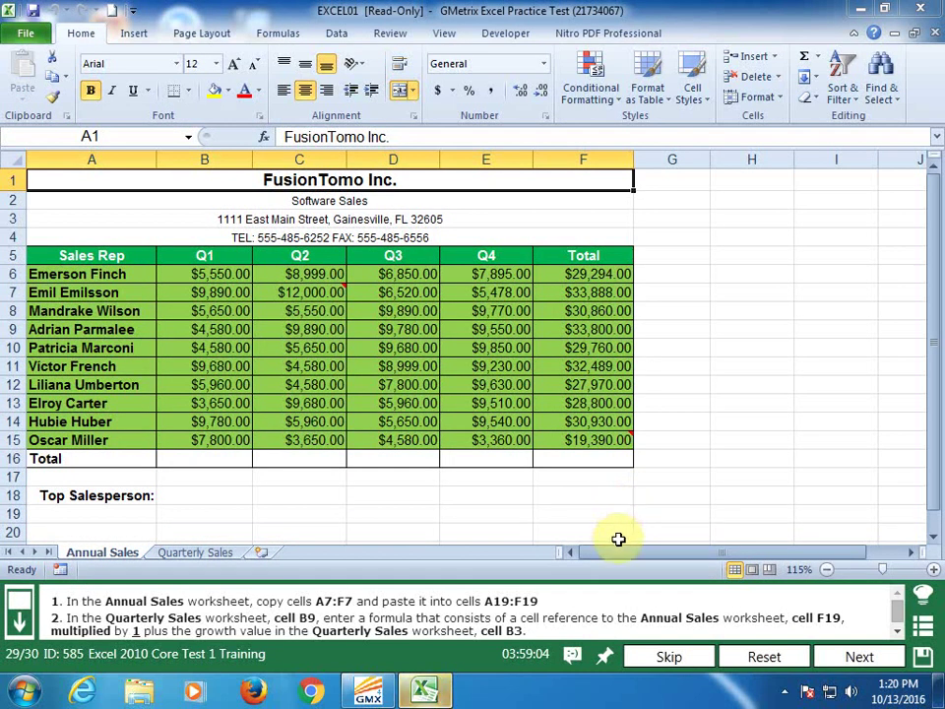
Copy A7:F7 and paste it into A19:F19 on the Annual Sales sheet
left_click(58, 292)
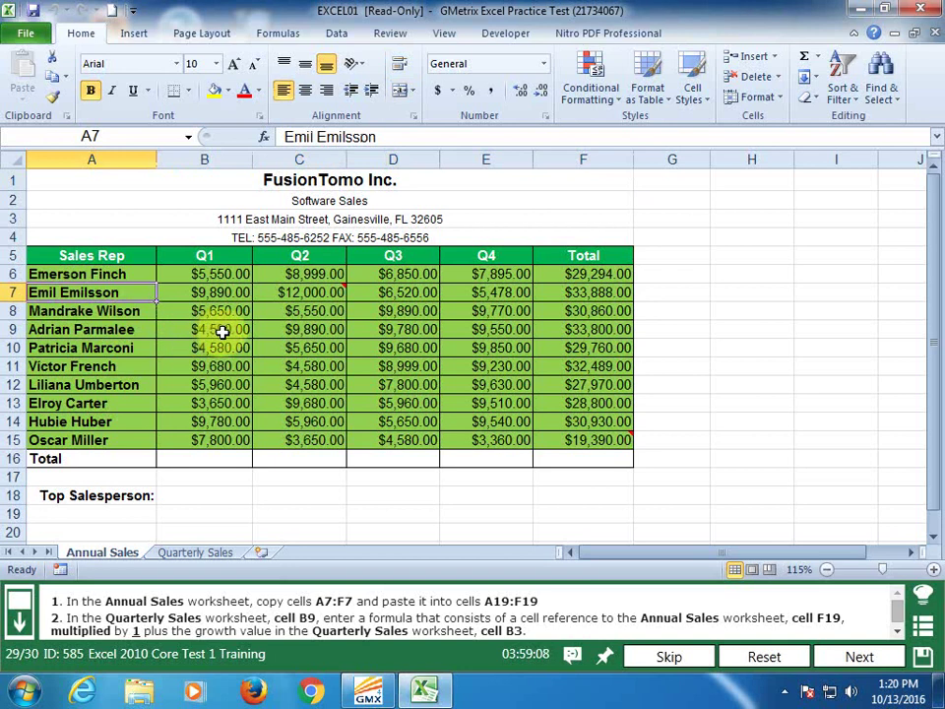
left_click(612, 313, "shift")
left_click(609, 295, "shift")
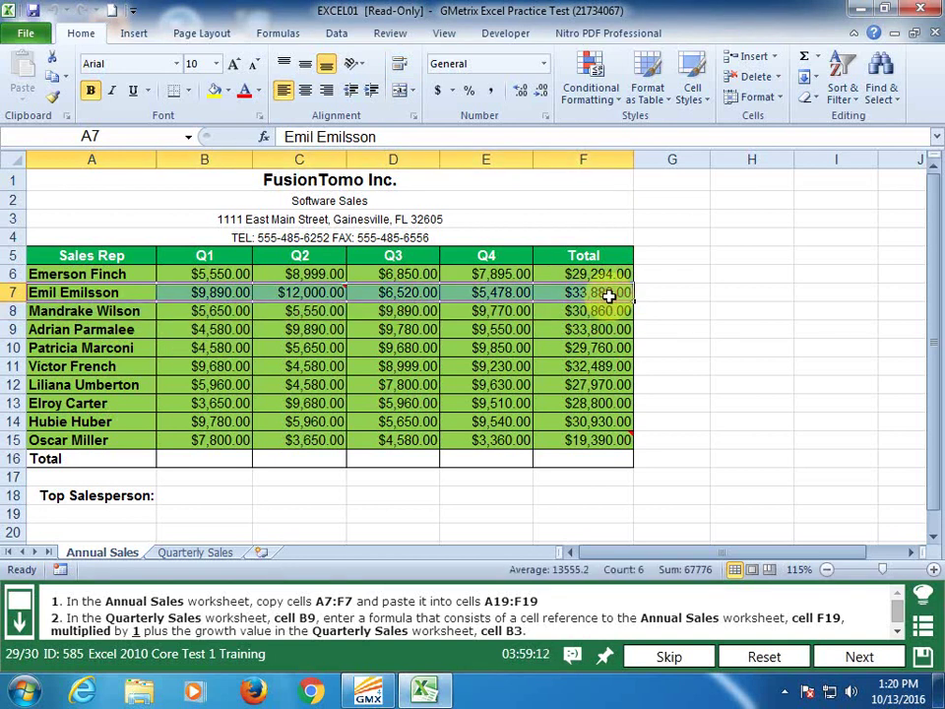
key("ctrl+c")
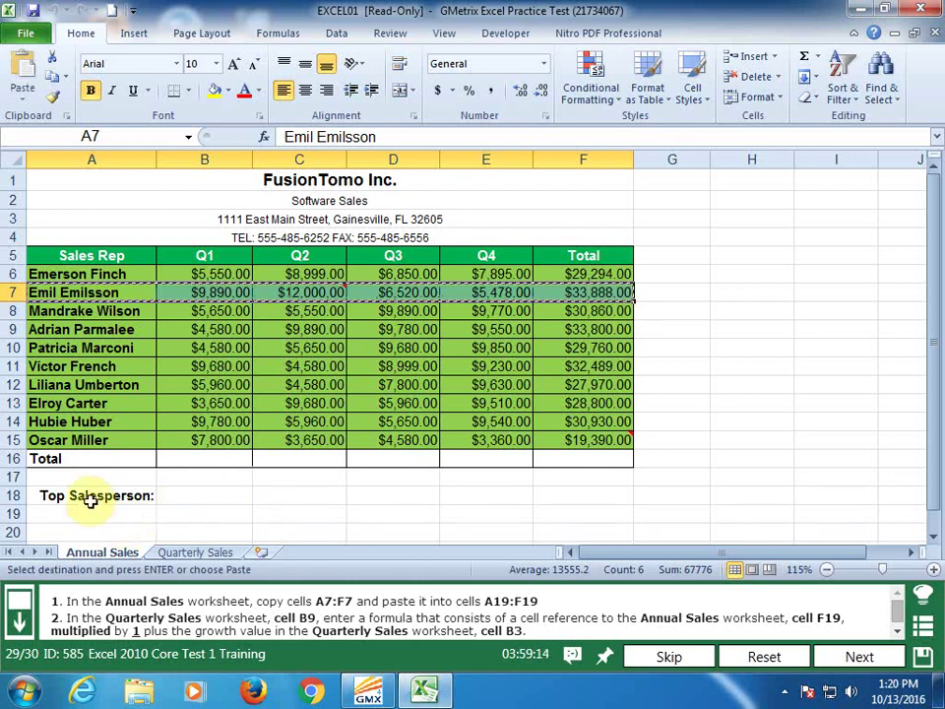
left_click(75, 480)
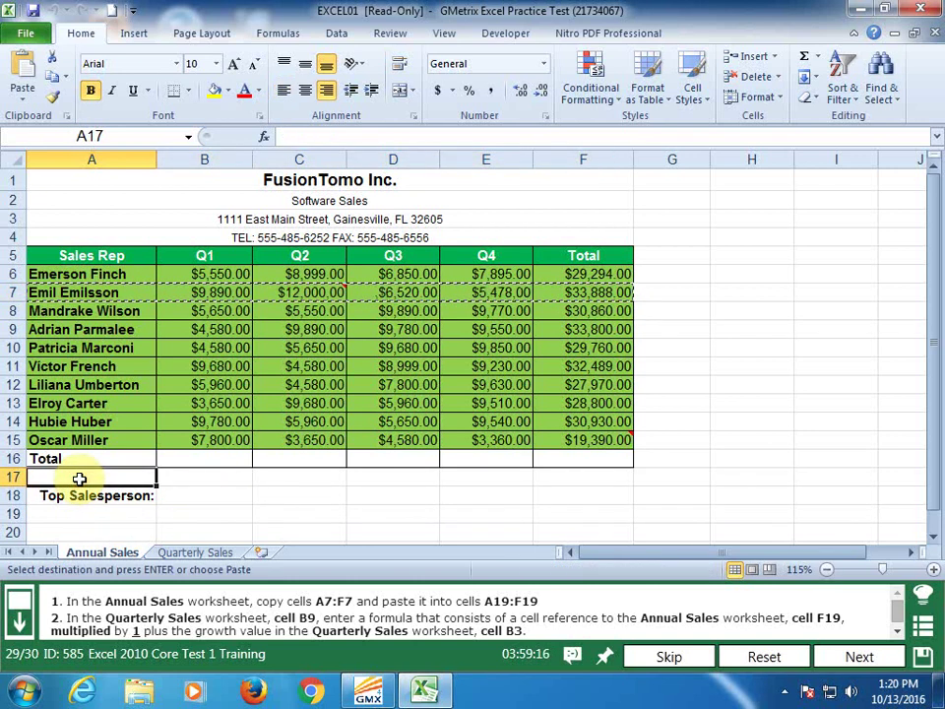
left_click(78, 515)
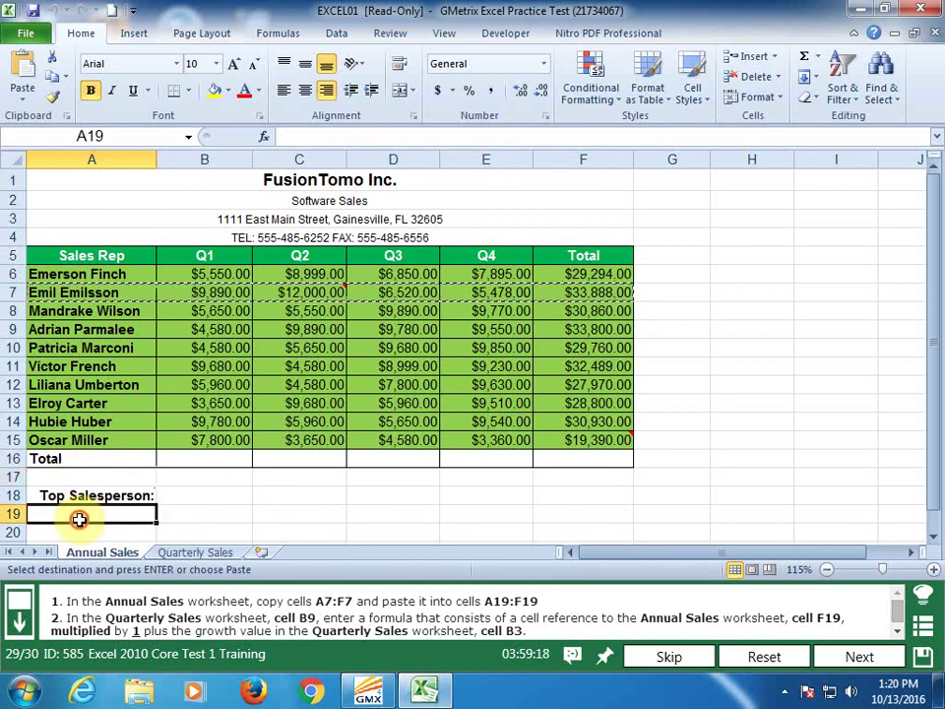
key("ctrl+v")
left_click(681, 423)
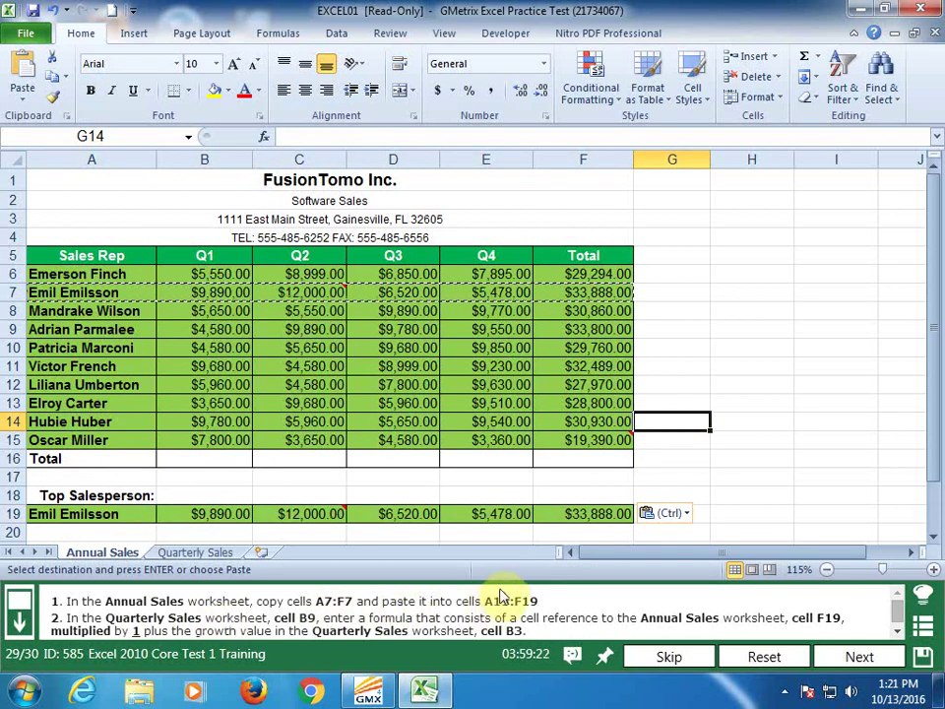
Enter ='Annual Sales'!F19*(1+'Quarterly Sales'!B3) in Quarterly Sales B9 and submit task 29
left_click(204, 554)
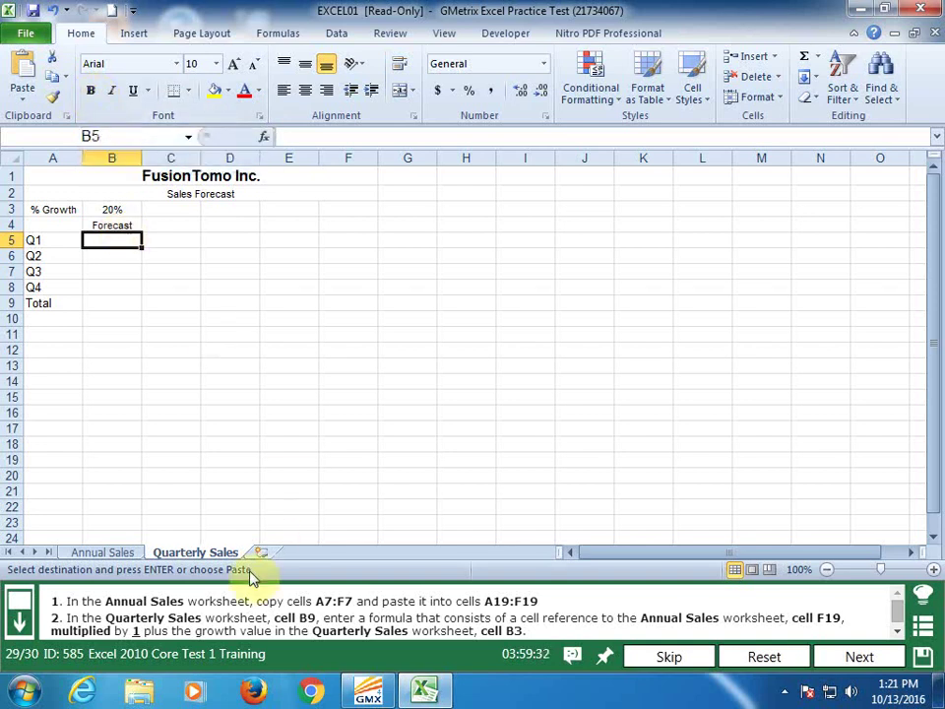
left_click(127, 141)
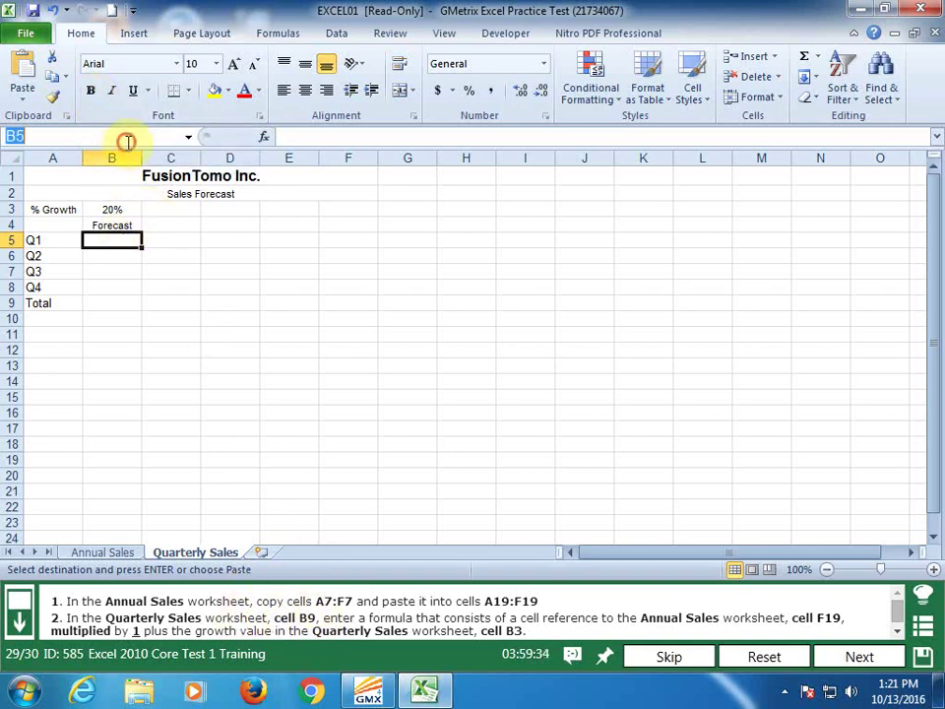
type("b9")
key("Return")
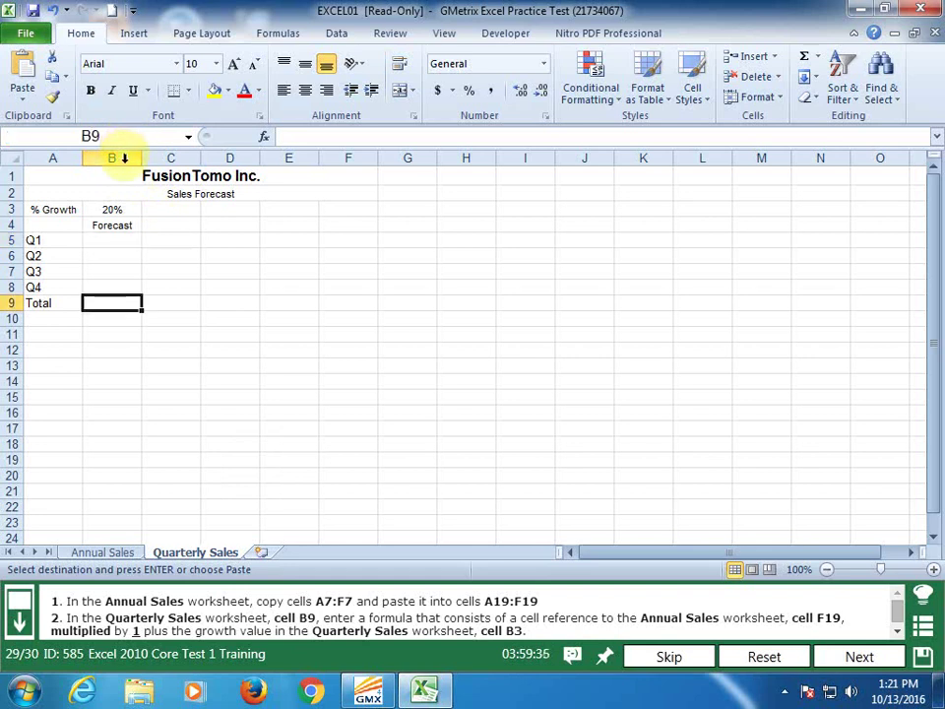
type("=")
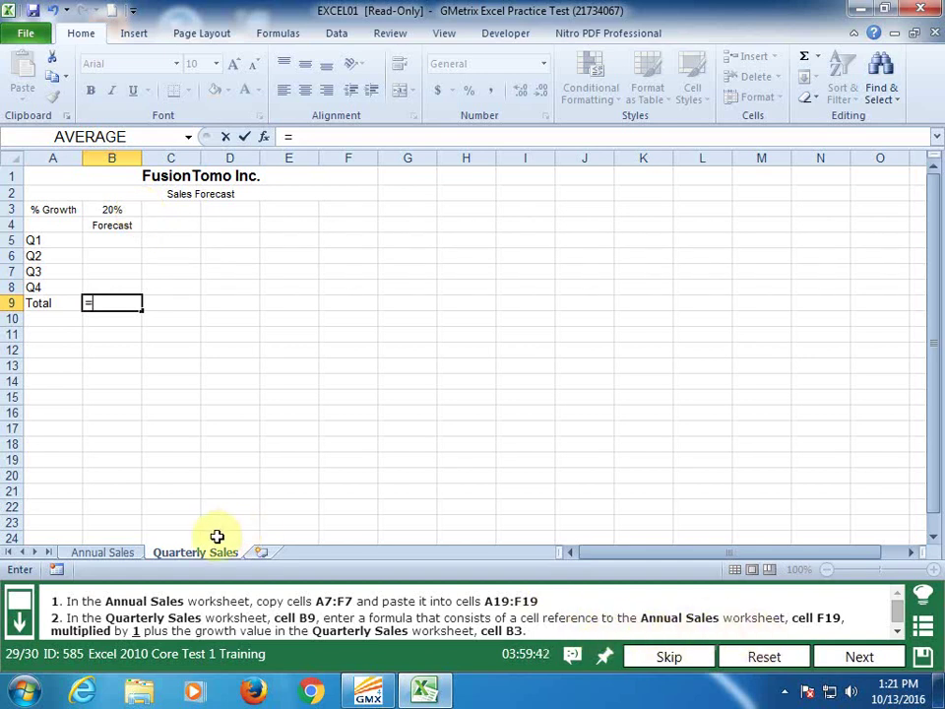
left_click(117, 554)
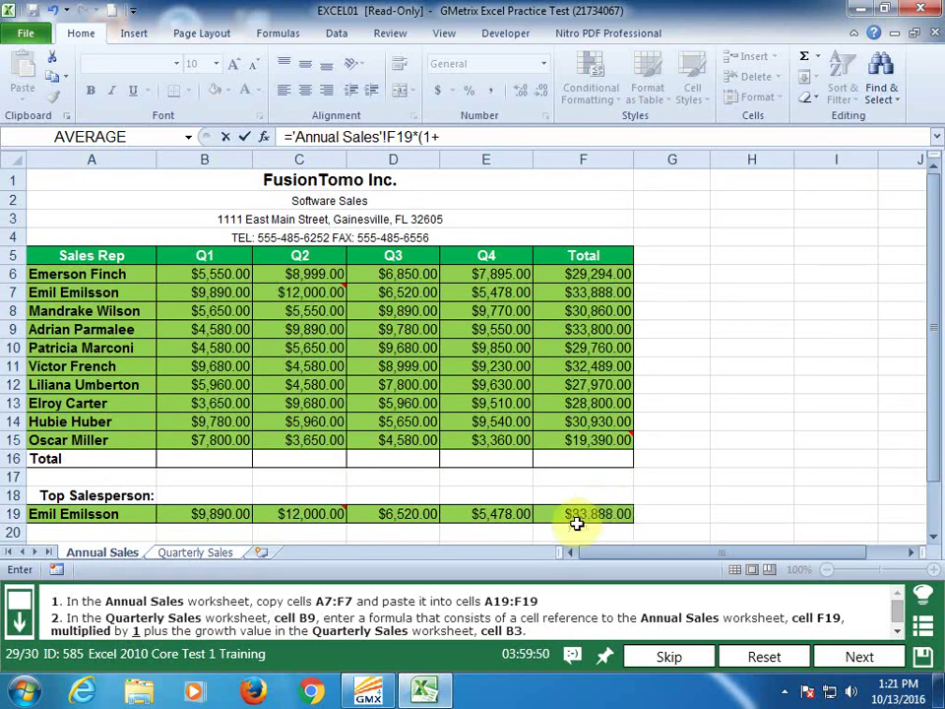
left_click(192, 552)
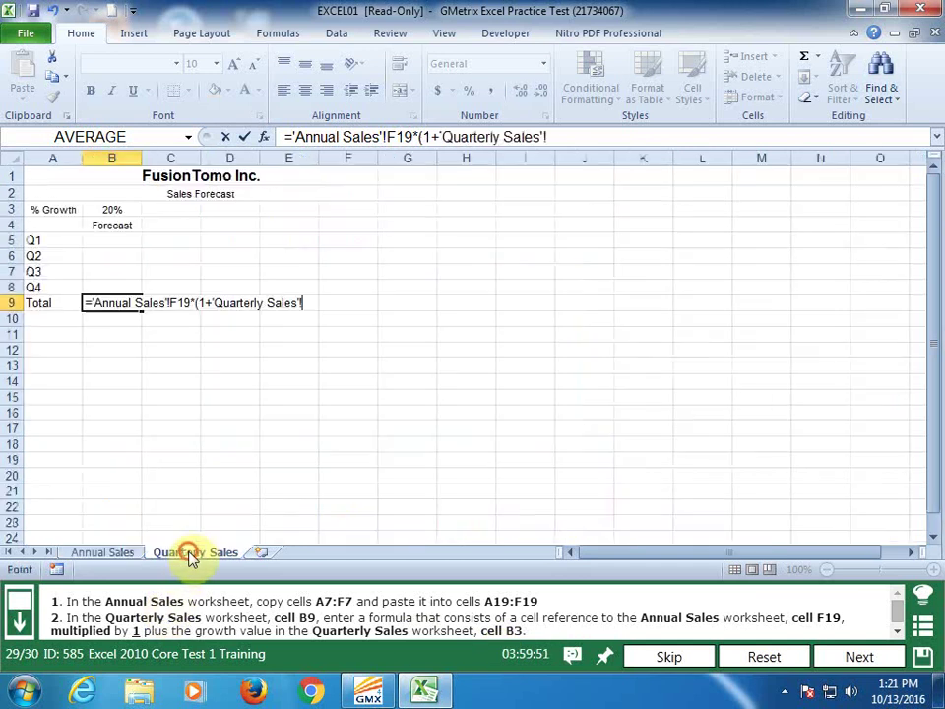
left_click(112, 209)
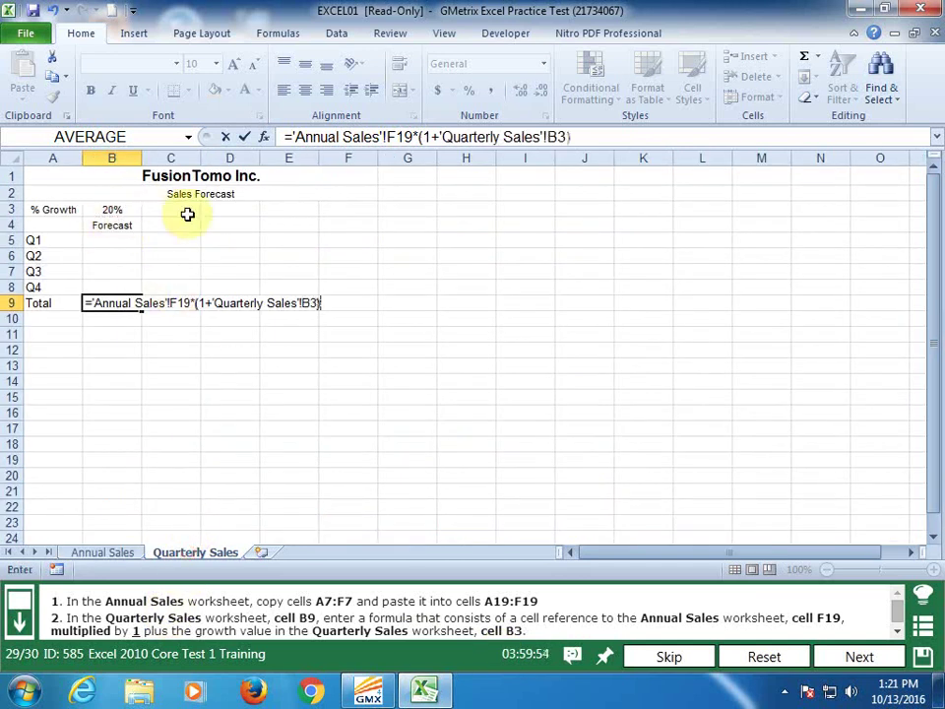
key("Return")
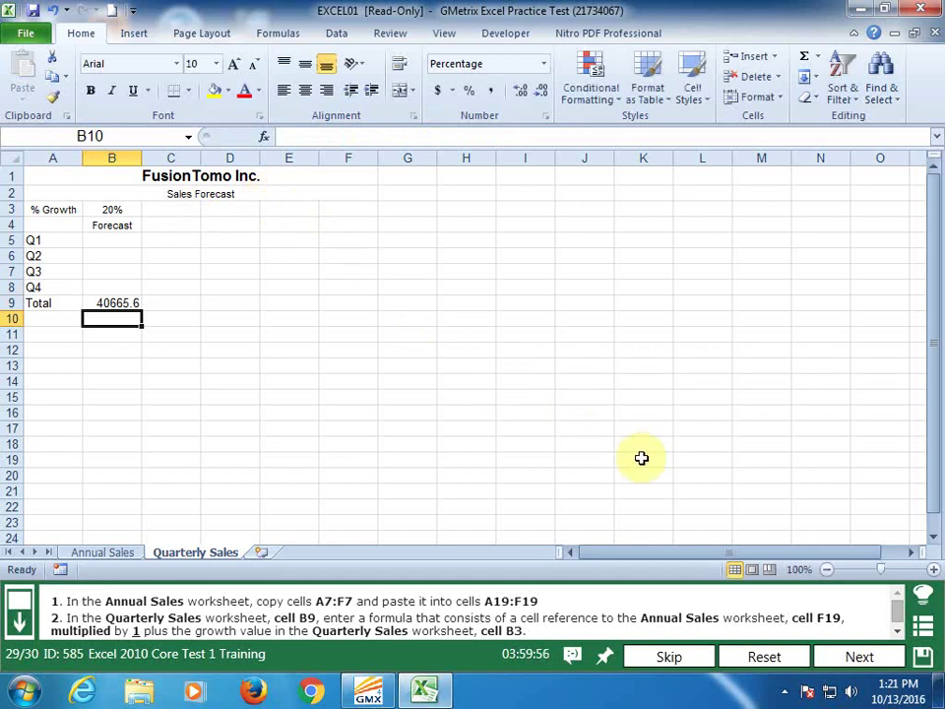
left_click(679, 435)
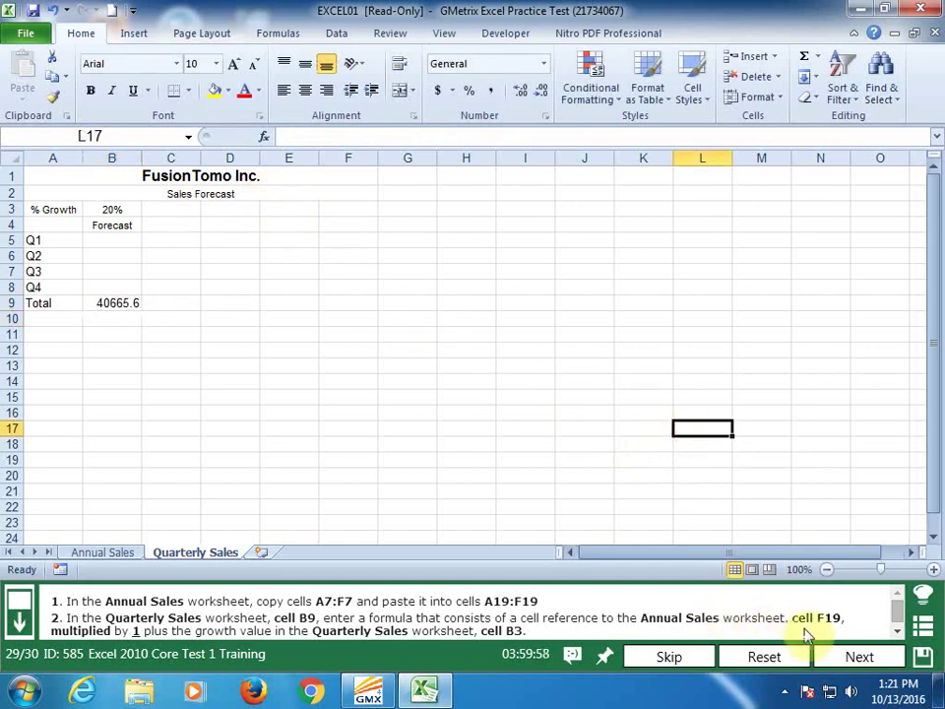
left_click(894, 658)
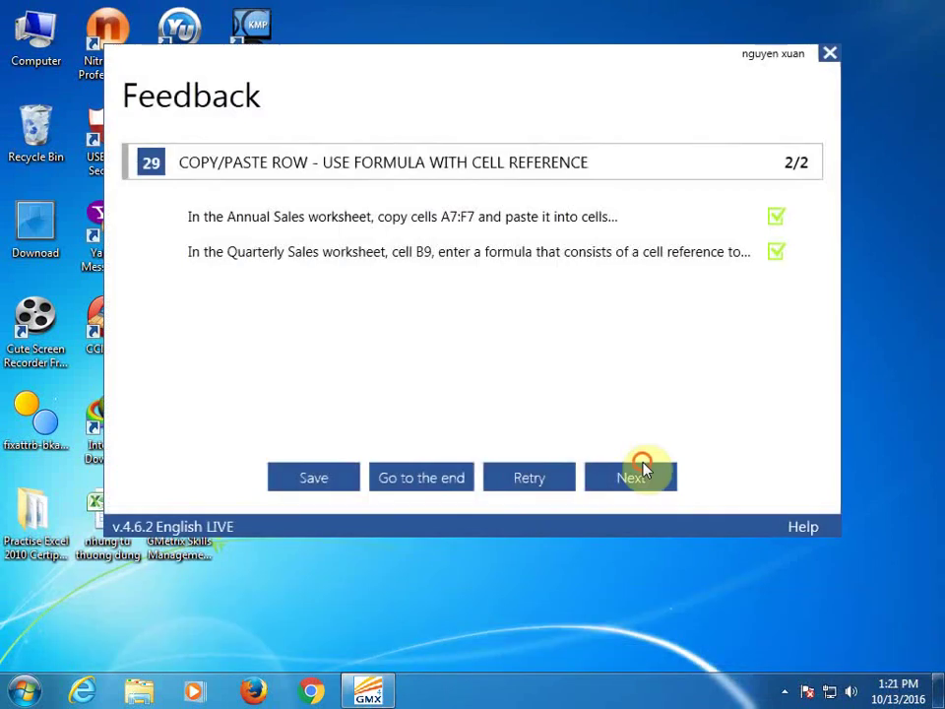
left_click(669, 479)
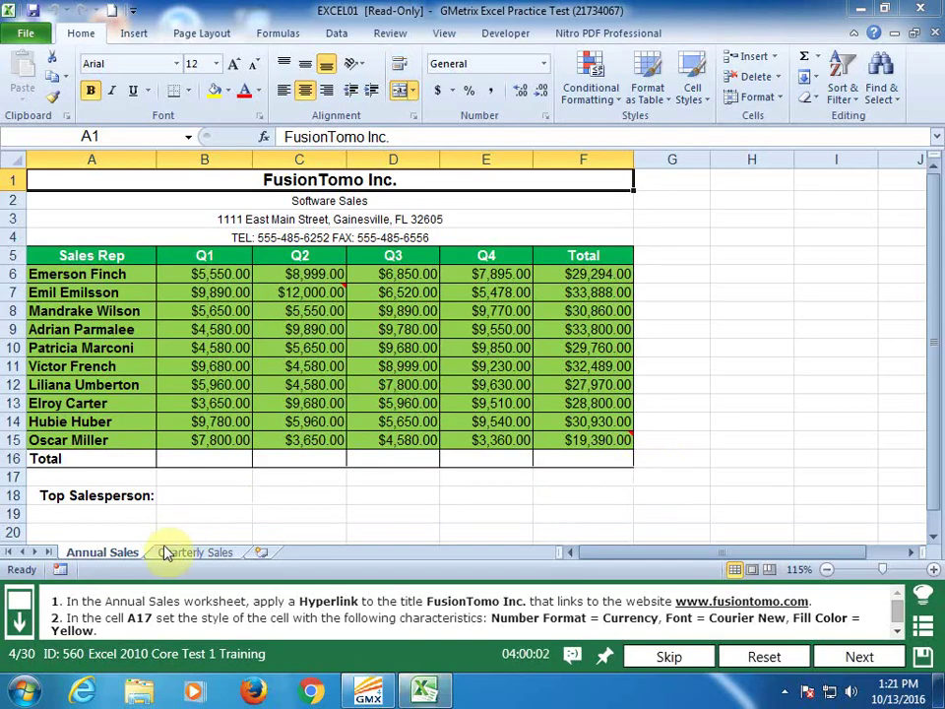
left_click(361, 177)
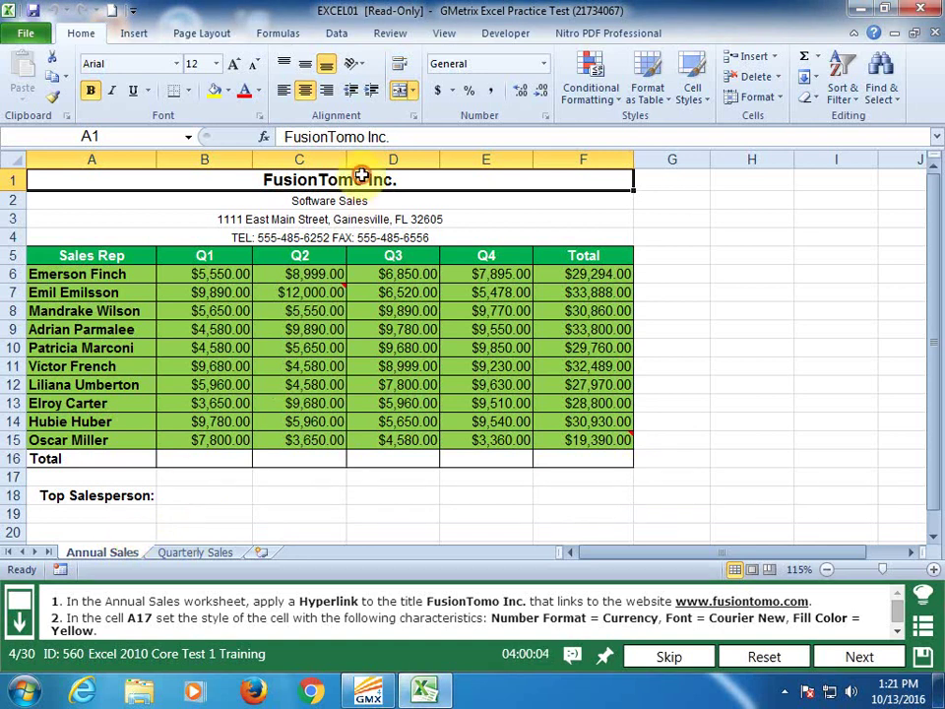
right_click(362, 175)
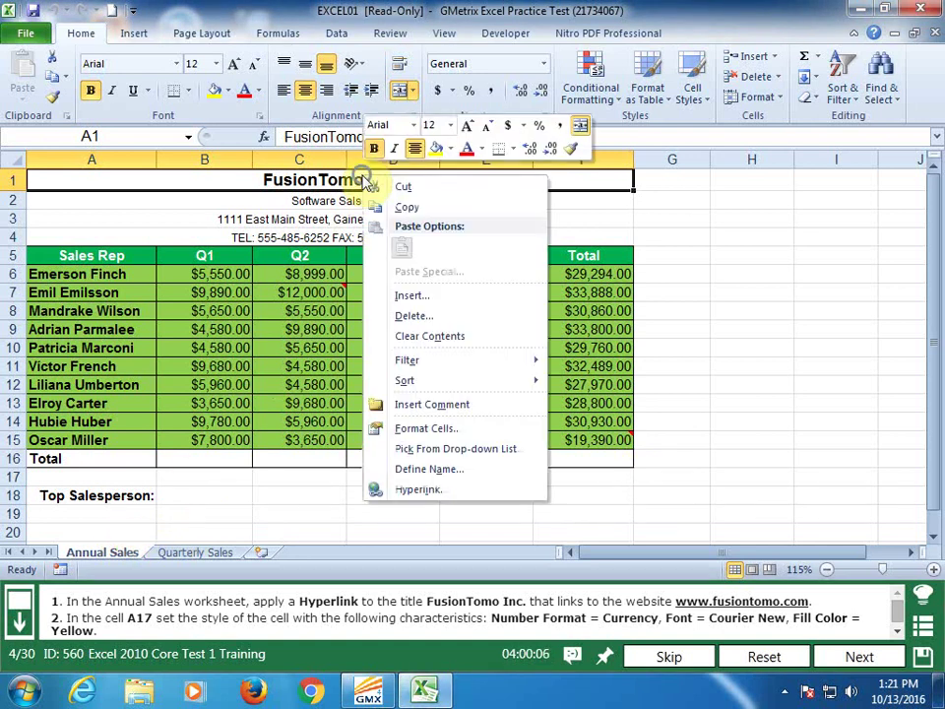
left_click(428, 492)
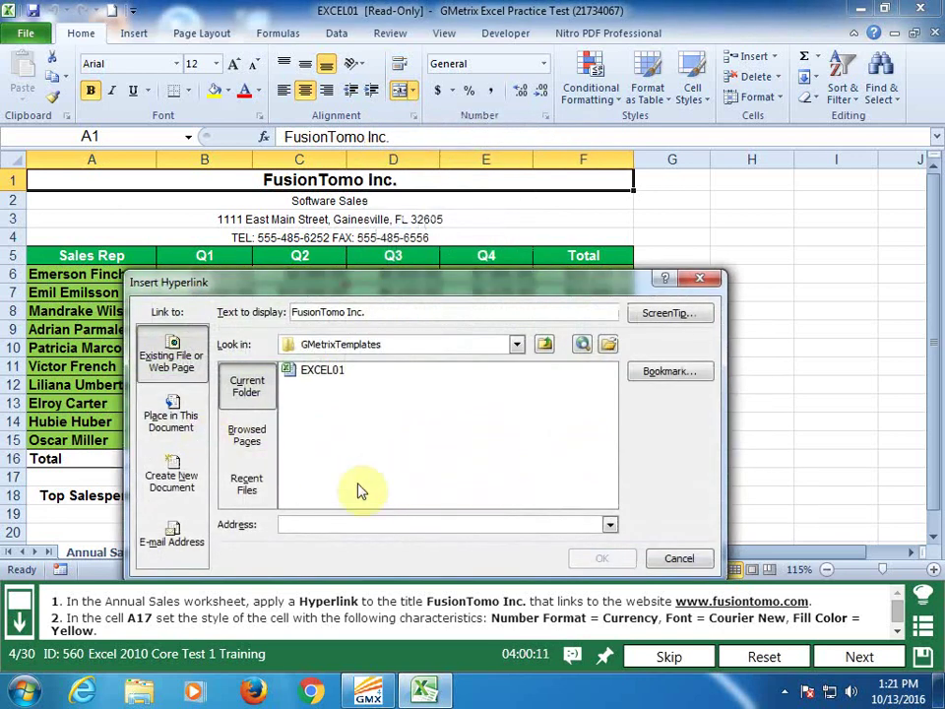
left_click(373, 526)
type("www.")
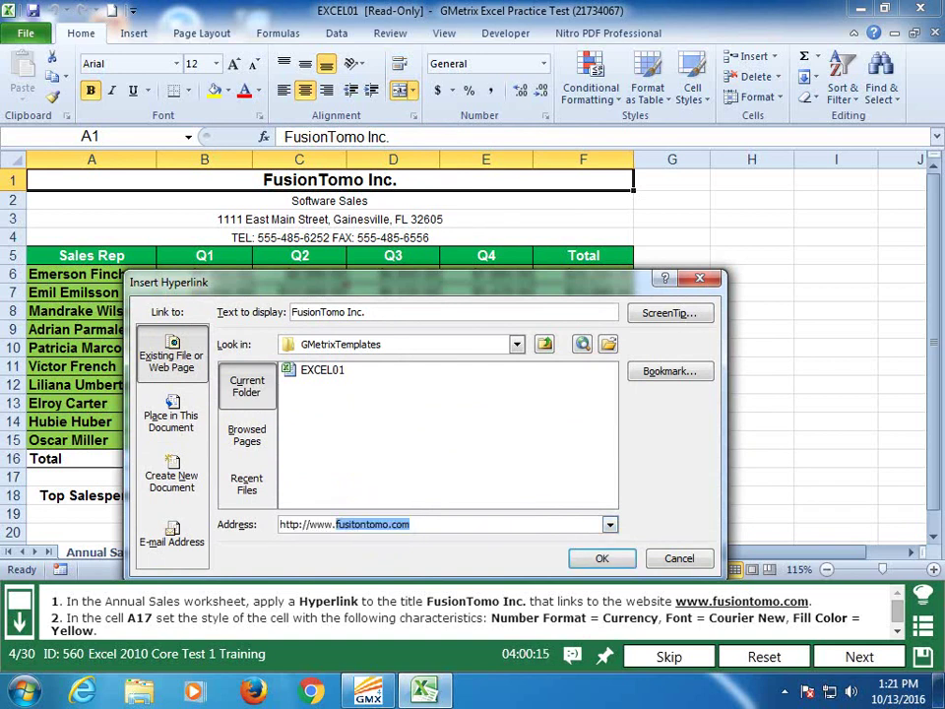
type("fusiontomo.com")
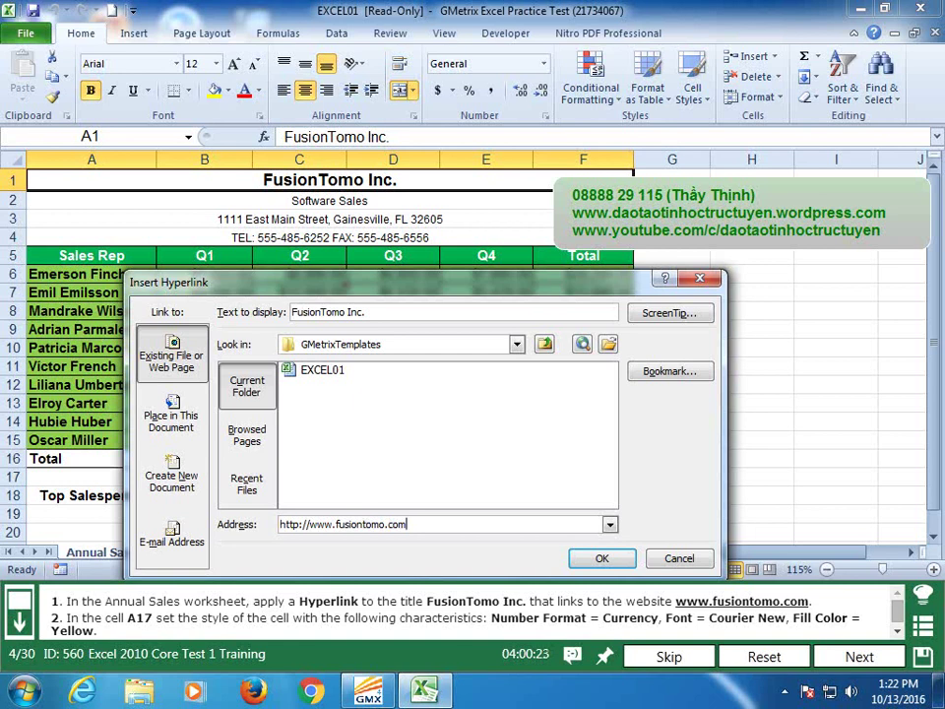
left_click(601, 558)
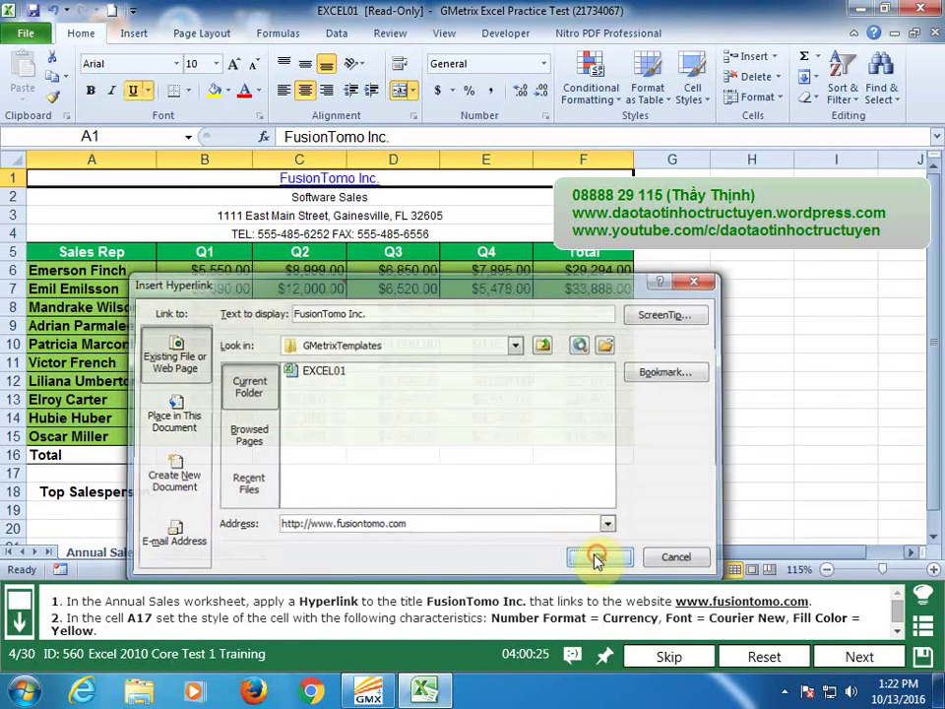
left_click(120, 474)
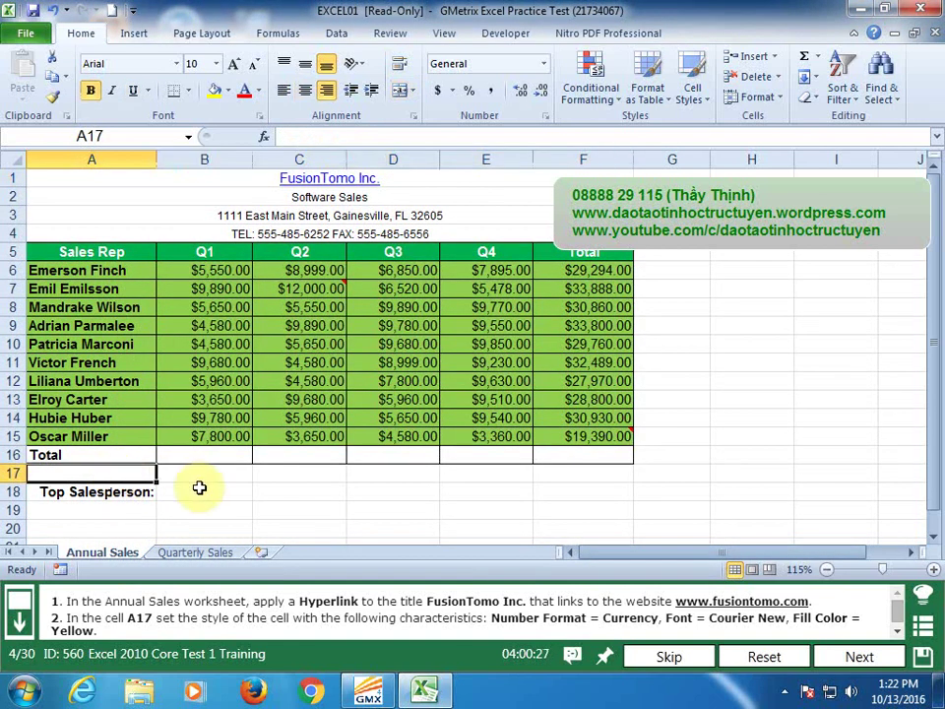
Format A17 as Currency in Courier New with yellow fill, then submit the task
left_click(544, 115)
left_click(512, 258)
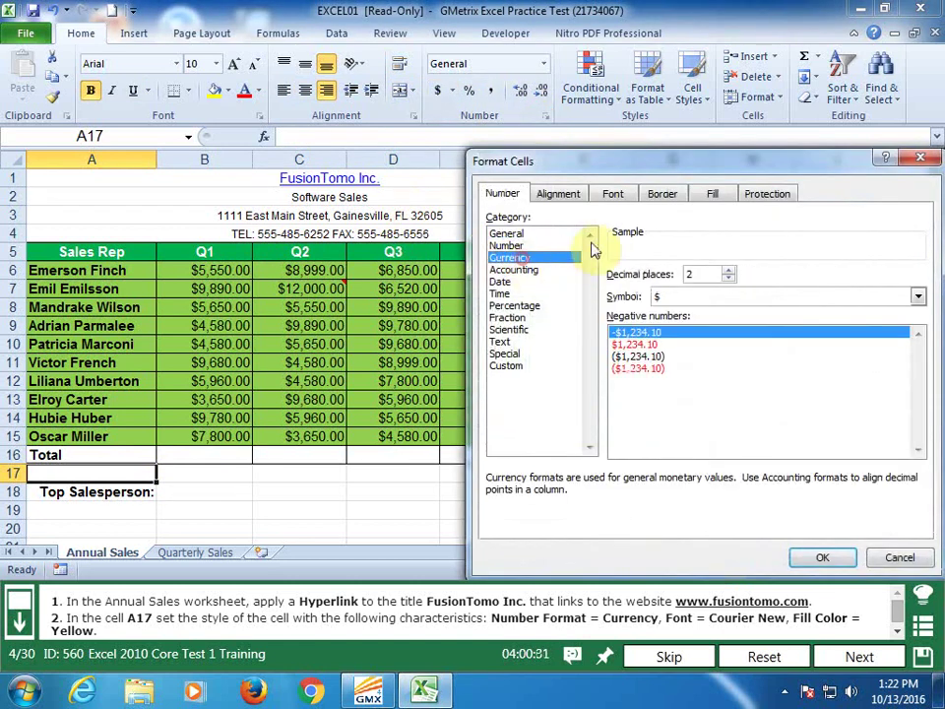
left_click(620, 197)
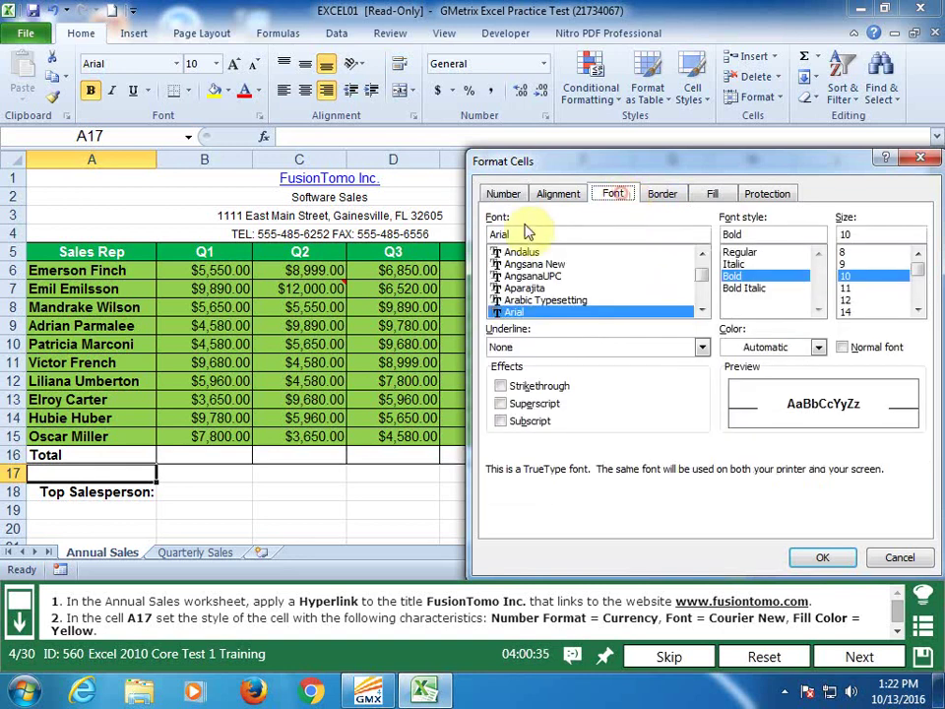
key("BackSpace")
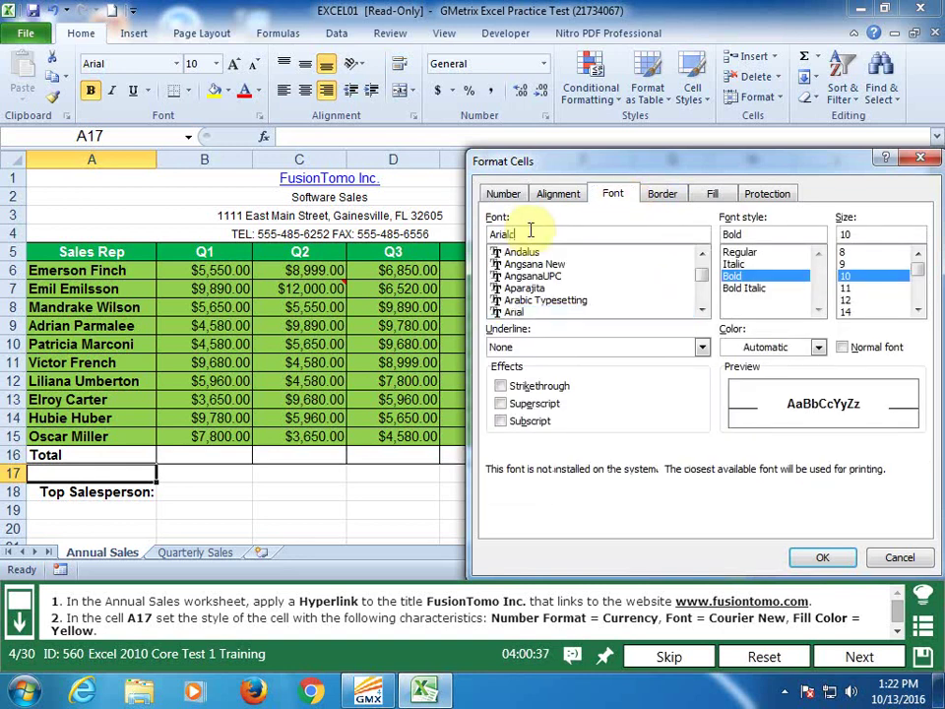
key("BackSpace")
type("courie")
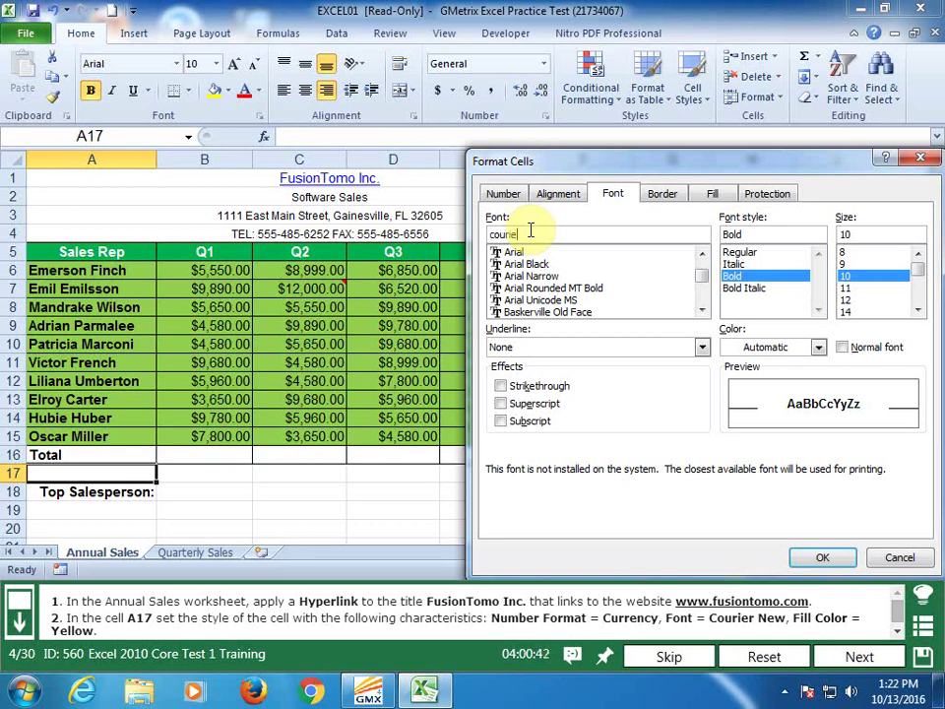
type("r")
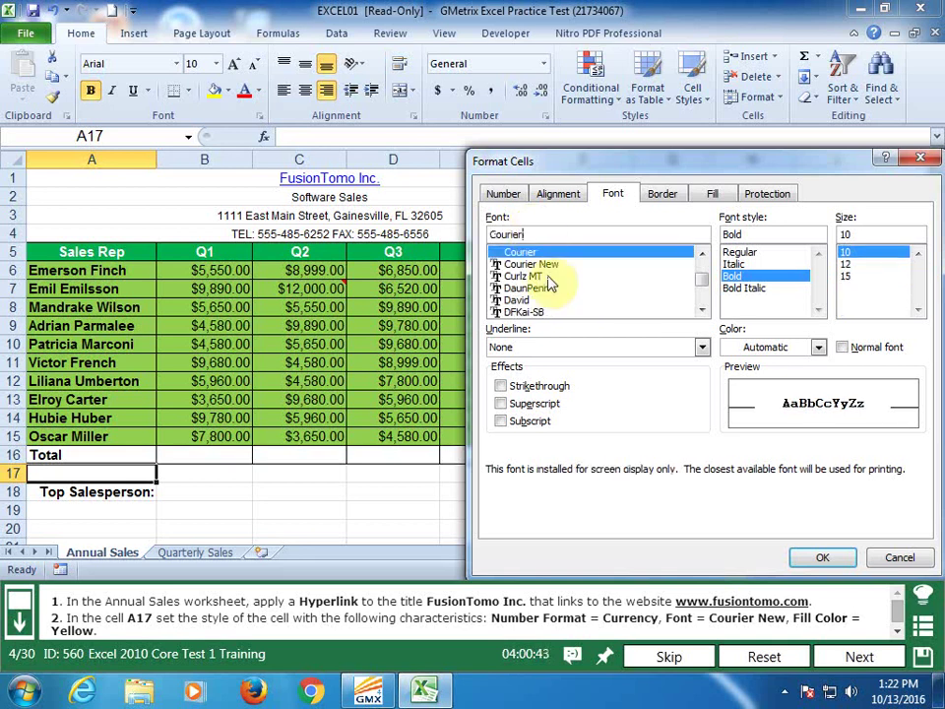
left_click(543, 265)
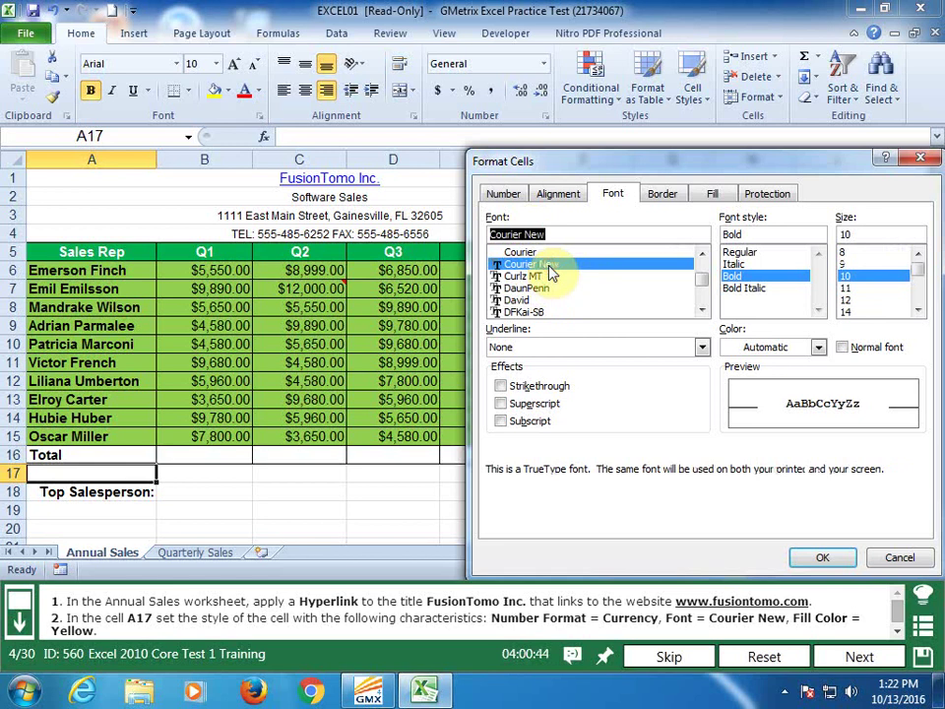
left_click(711, 193)
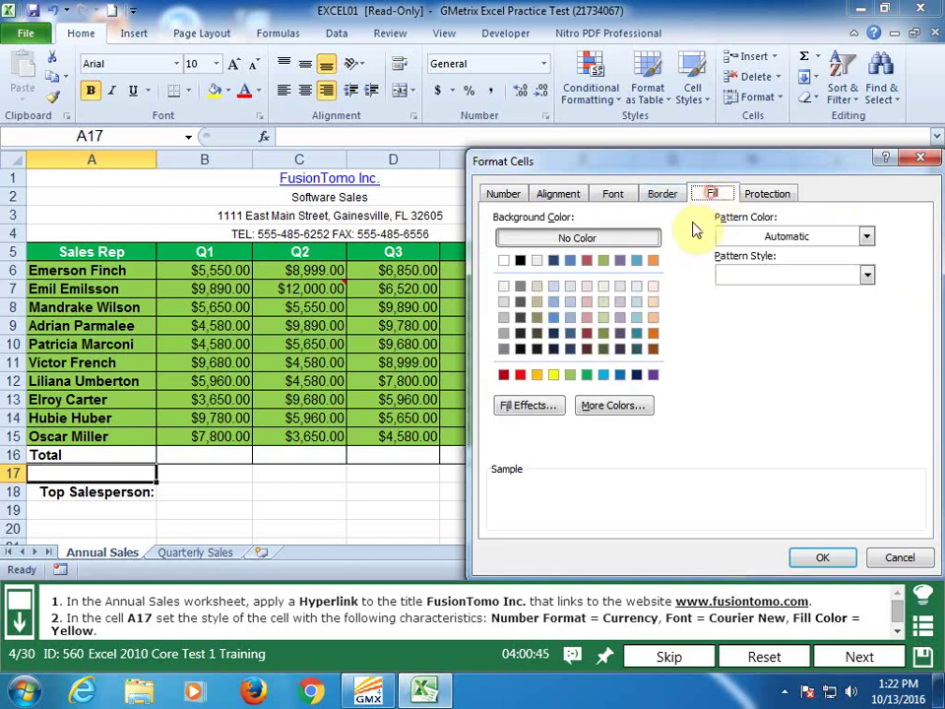
left_click(553, 374)
left_click(822, 557)
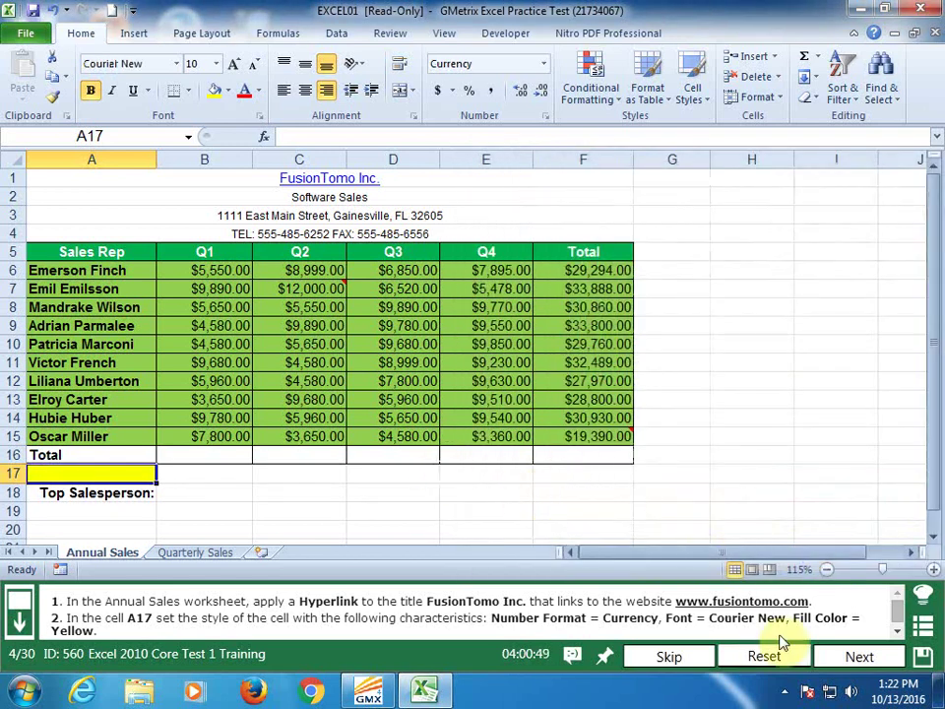
left_click(856, 657)
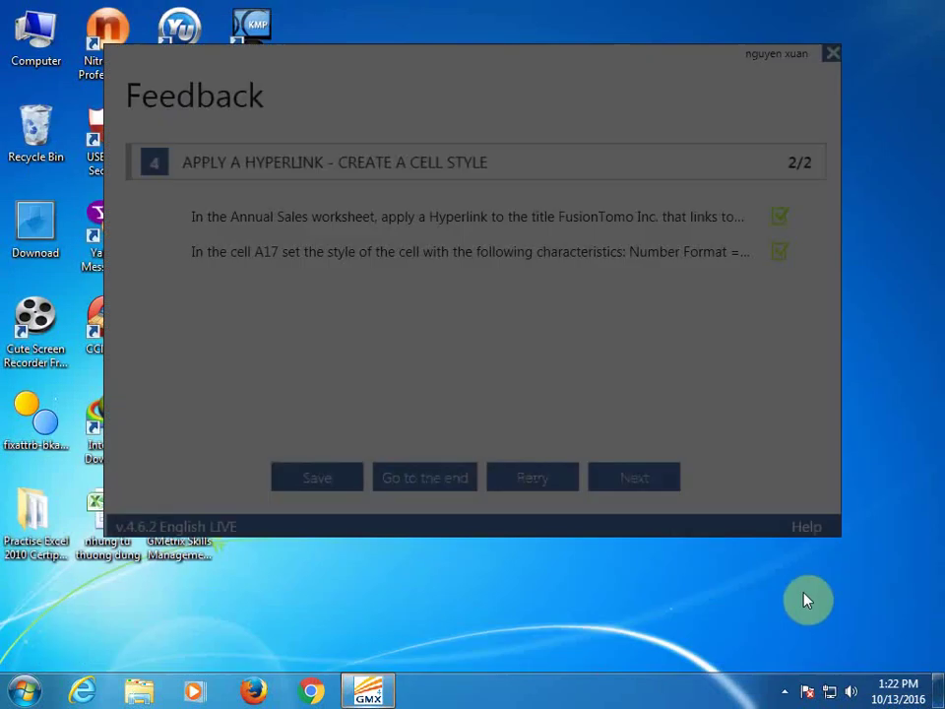